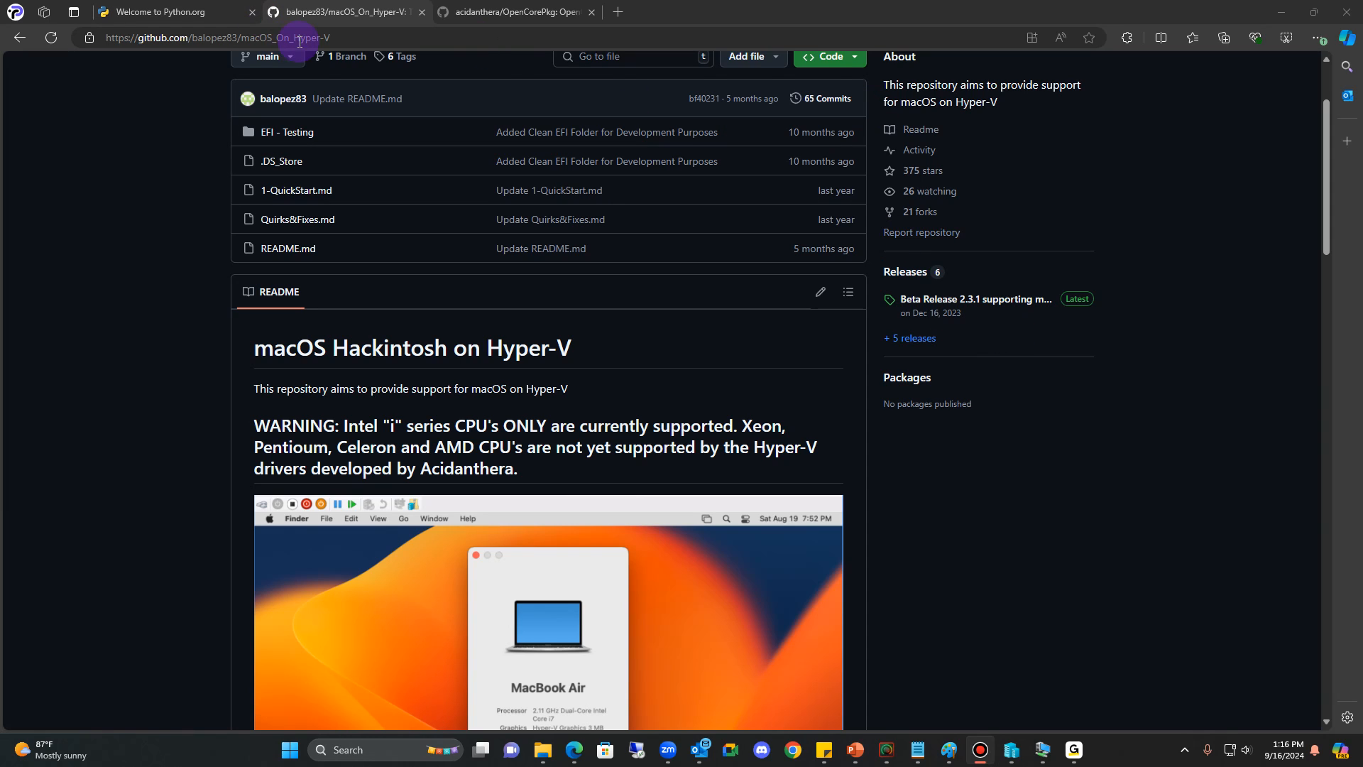
- Open the latest Beta Release 2.3.1 of the macOS_On_Hyper-V repository and download its UEFI_OC095_r2.3.1.7z asset
left_click(361, 38)
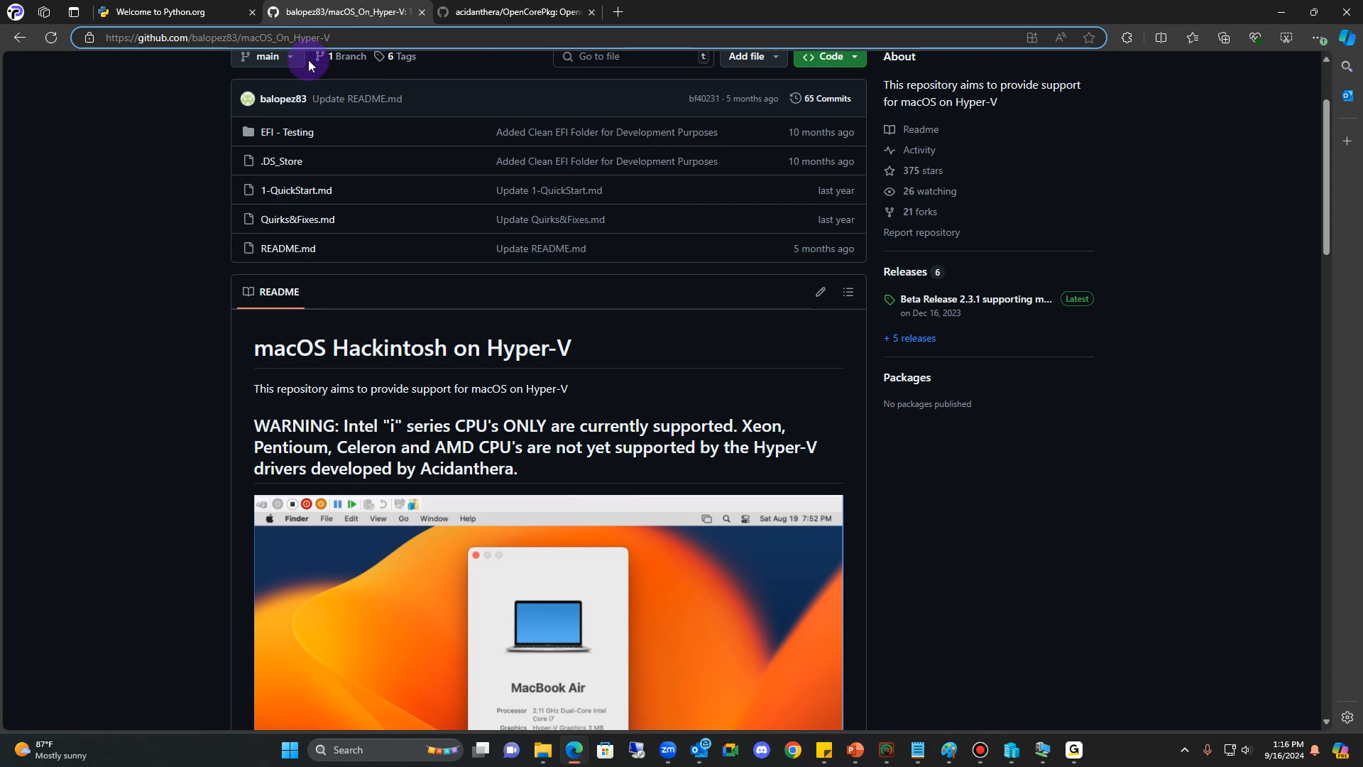
scroll(495, 283, "up", 2)
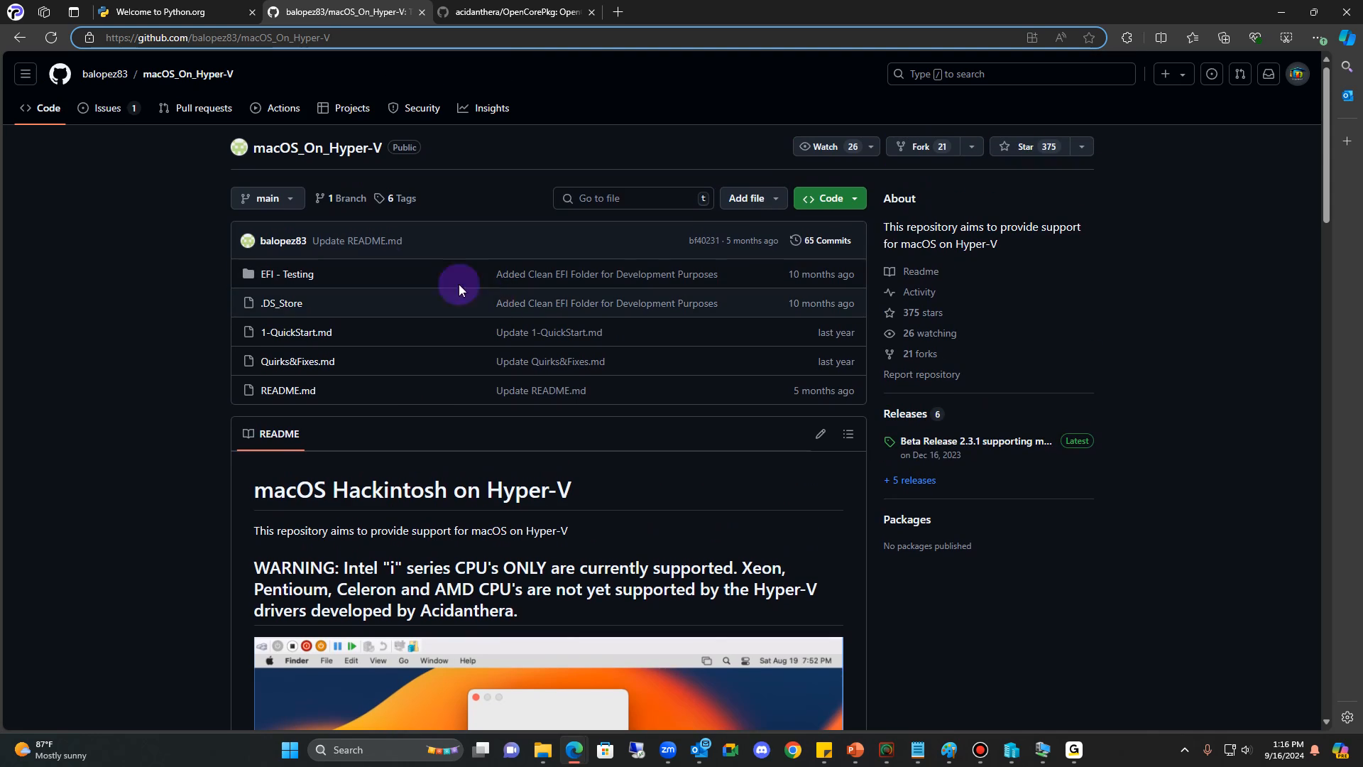
mouse_move(97, 88)
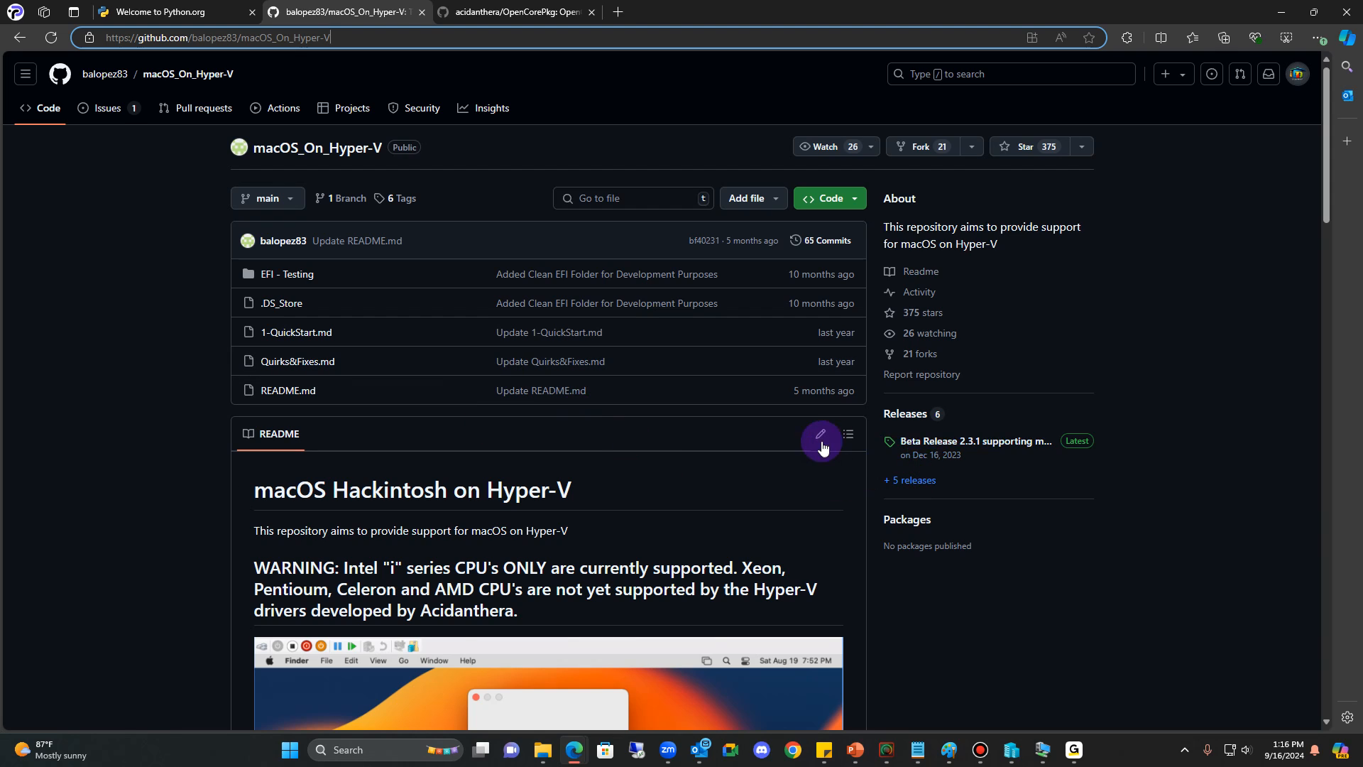
left_click(921, 448)
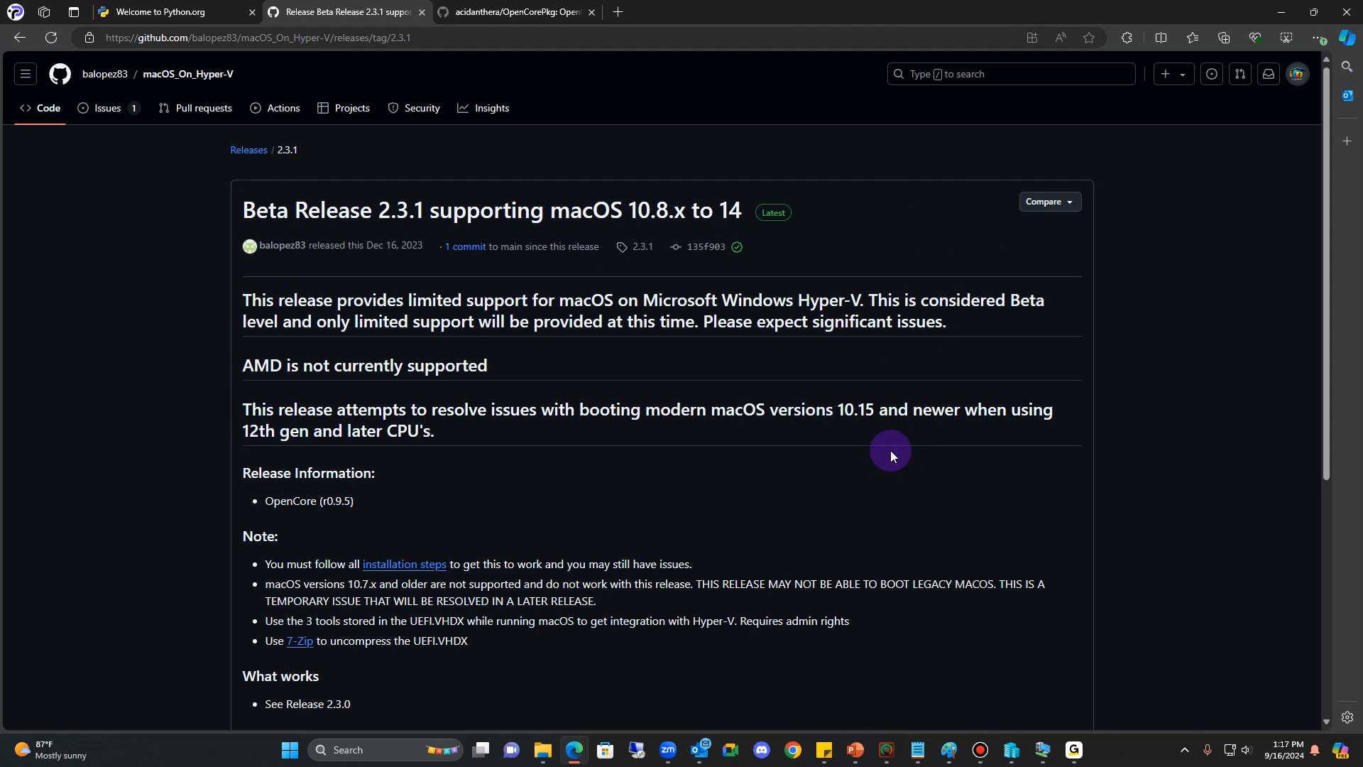
scroll(496, 512, "down", 6)
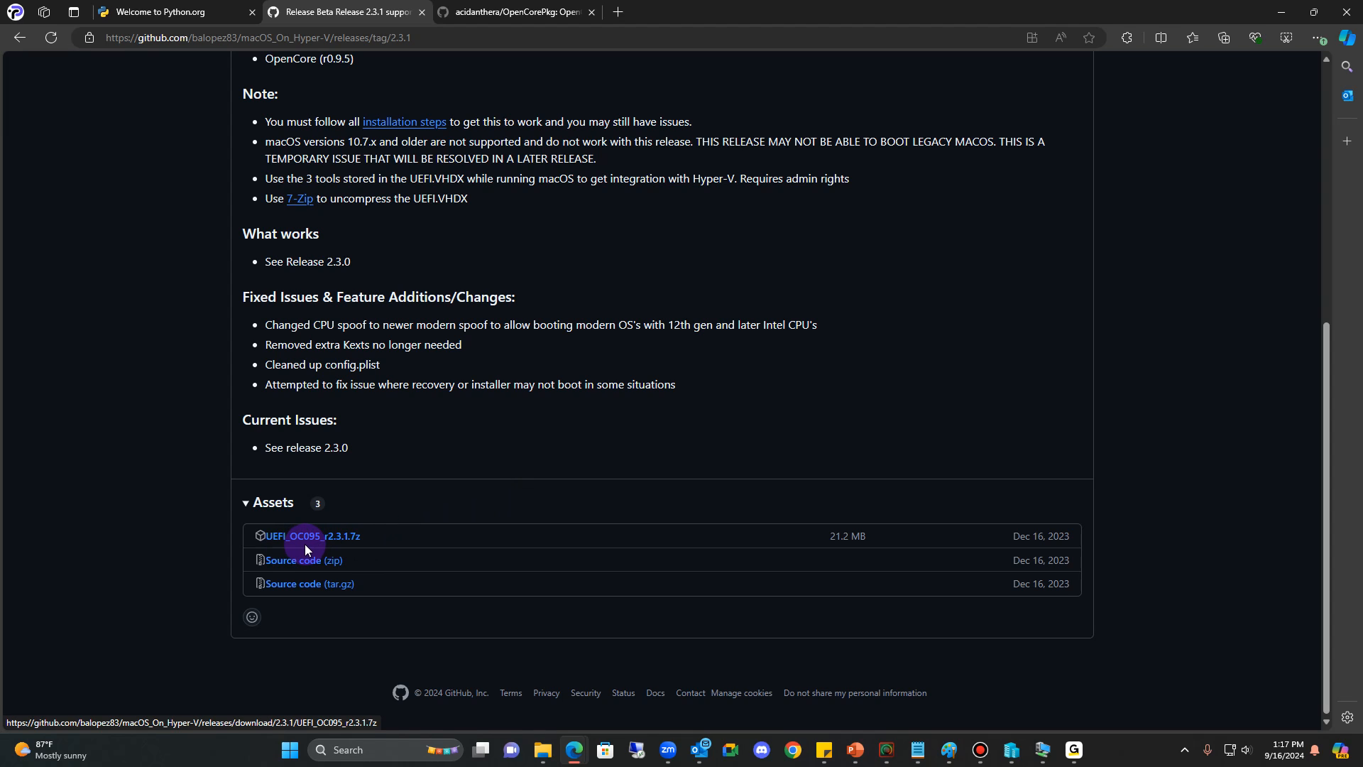
left_click(303, 541)
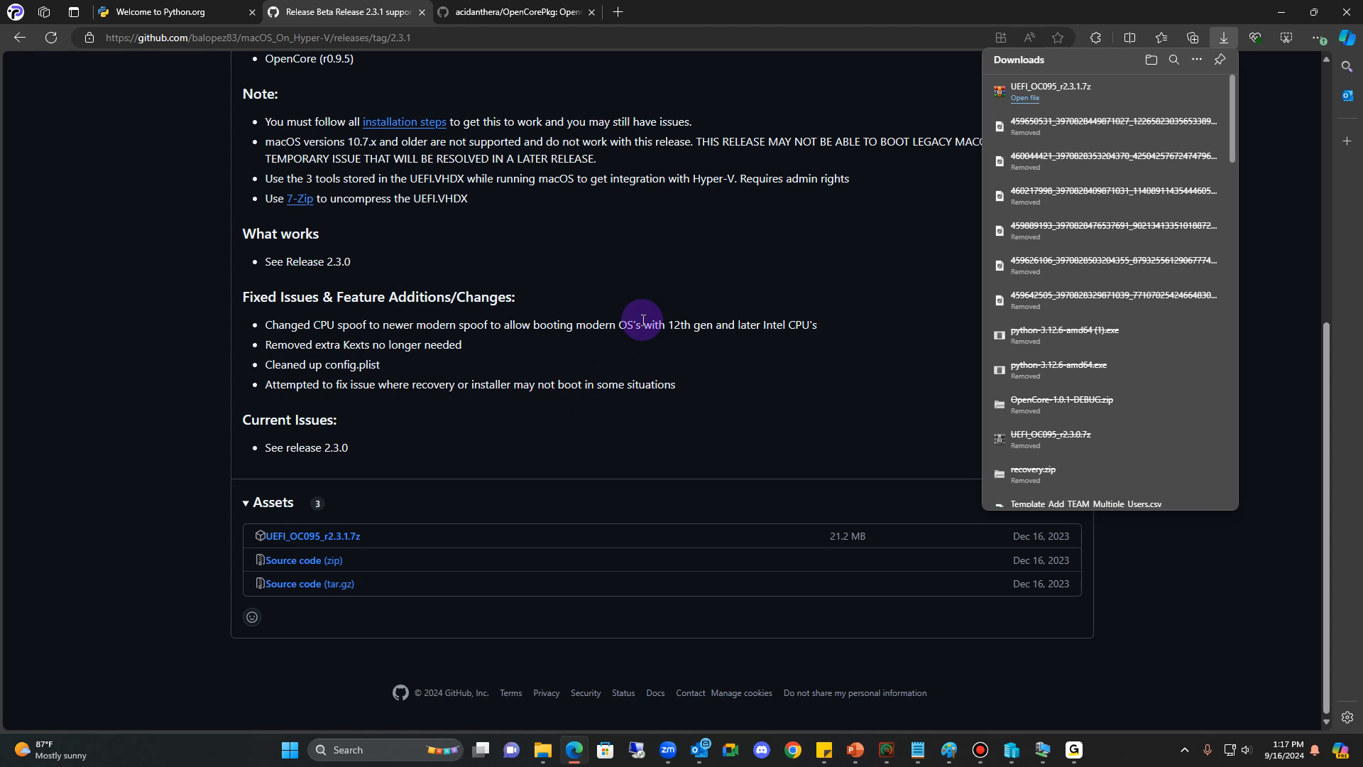
- Open the latest 1.0.1 release of the OpenCorePkg repository and view its downloadable assets
left_click(542, 19)
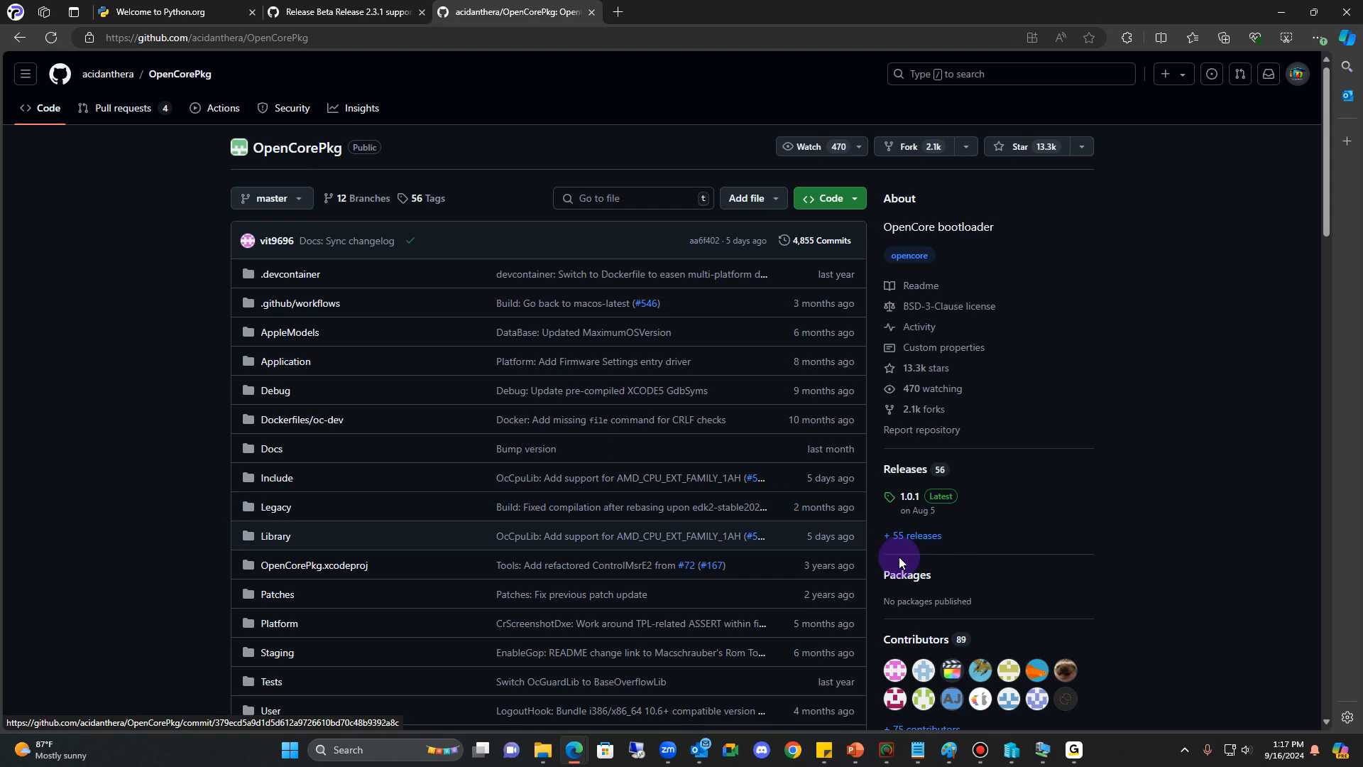
scroll(943, 572, "down", 2)
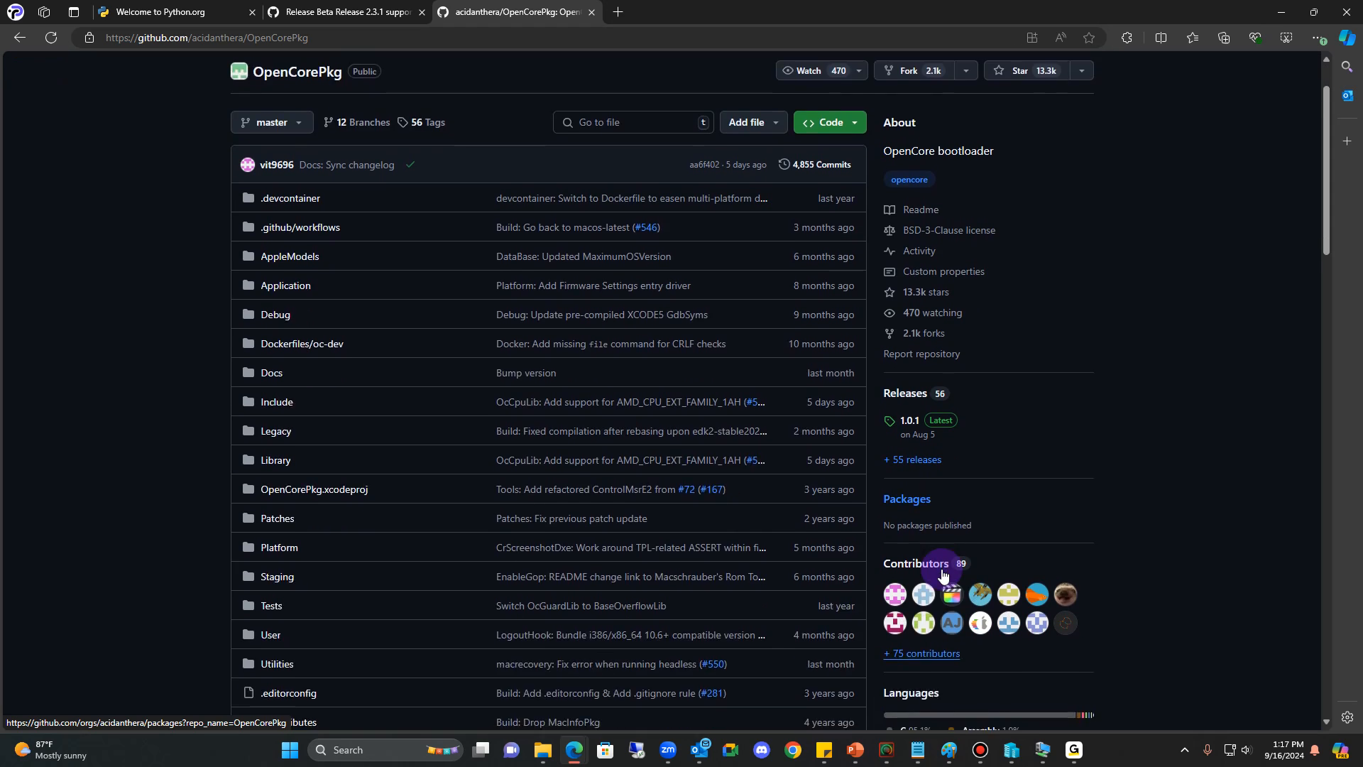
left_click(941, 365)
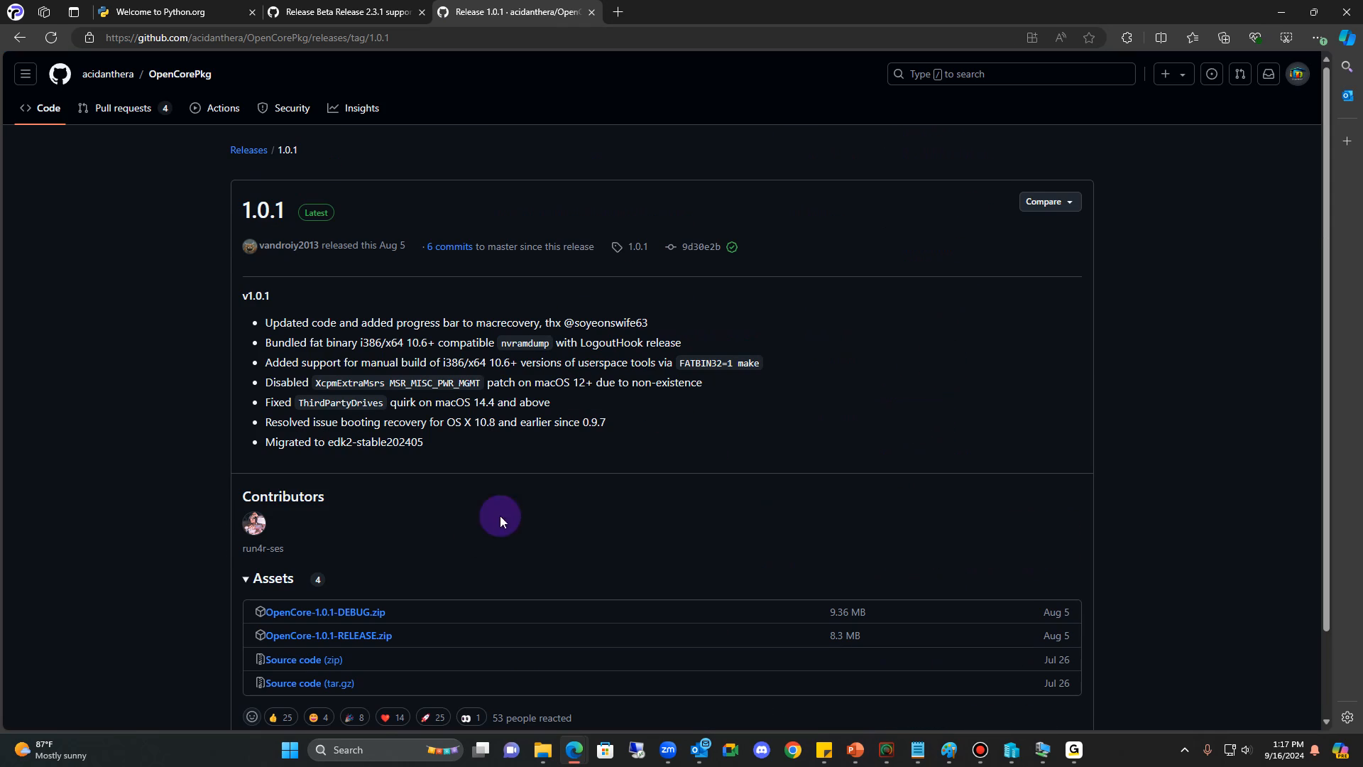
scroll(419, 614, "down", 1)
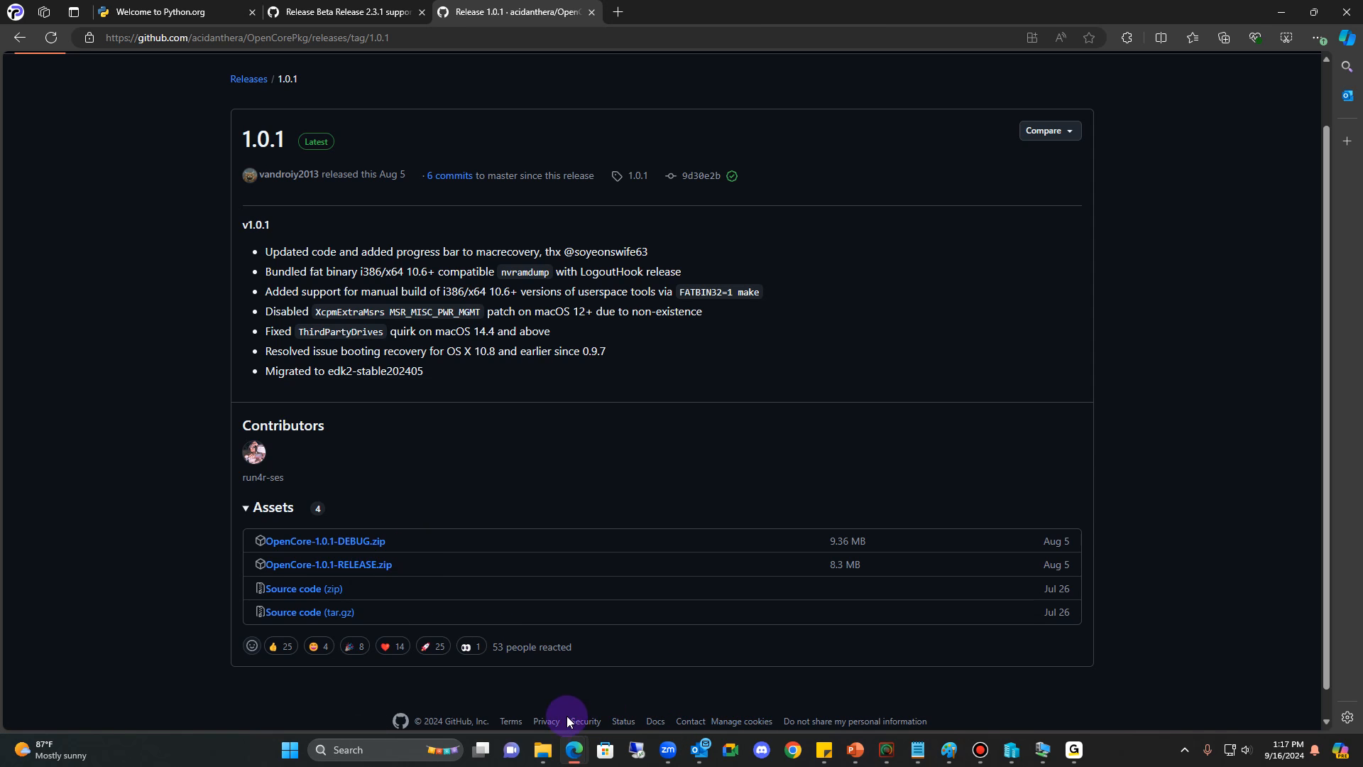
- Switch to File Explorer and examine the contents of the UEFI_OC095_r2.3.0 and OpenCore-1.0.1-DEBUG folders in E:\MacBuild
mouse_move(542, 750)
mouse_move(547, 707)
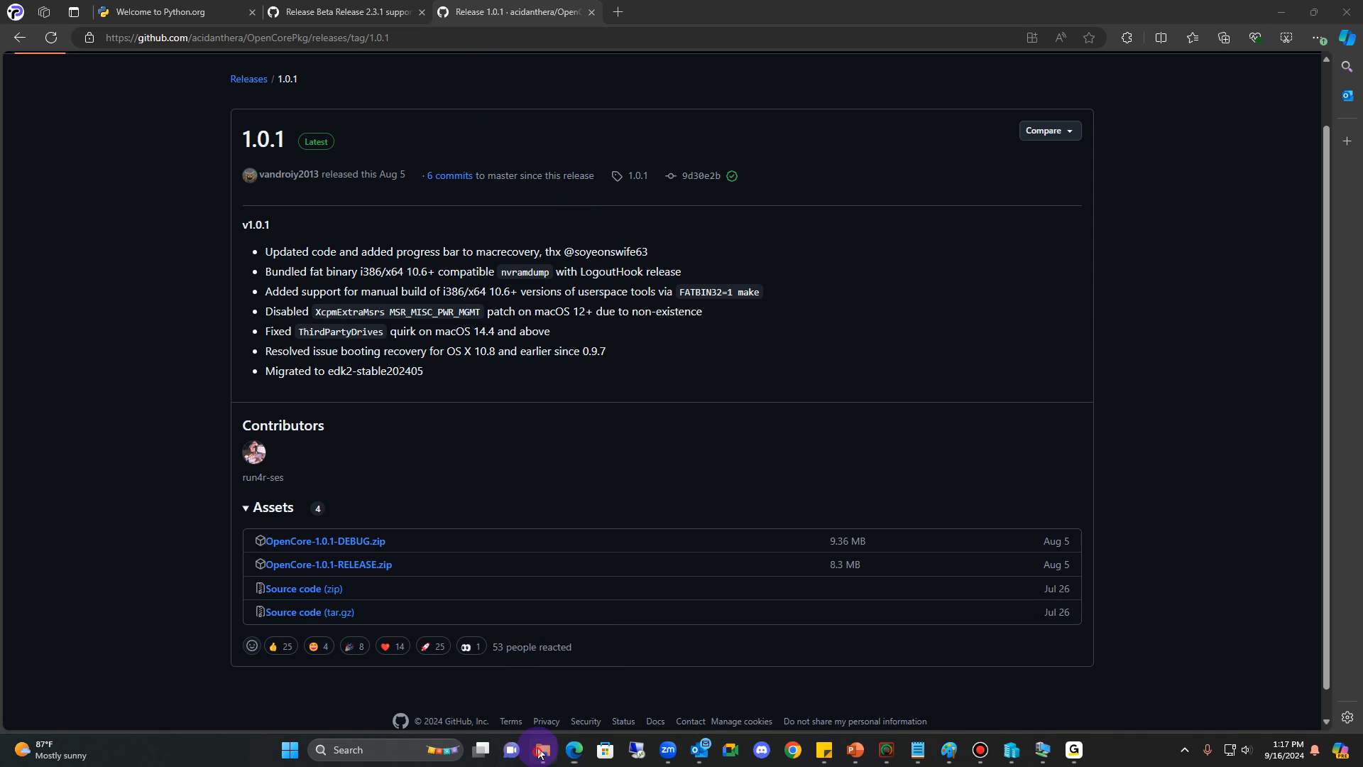
left_click(541, 751)
left_click(447, 66)
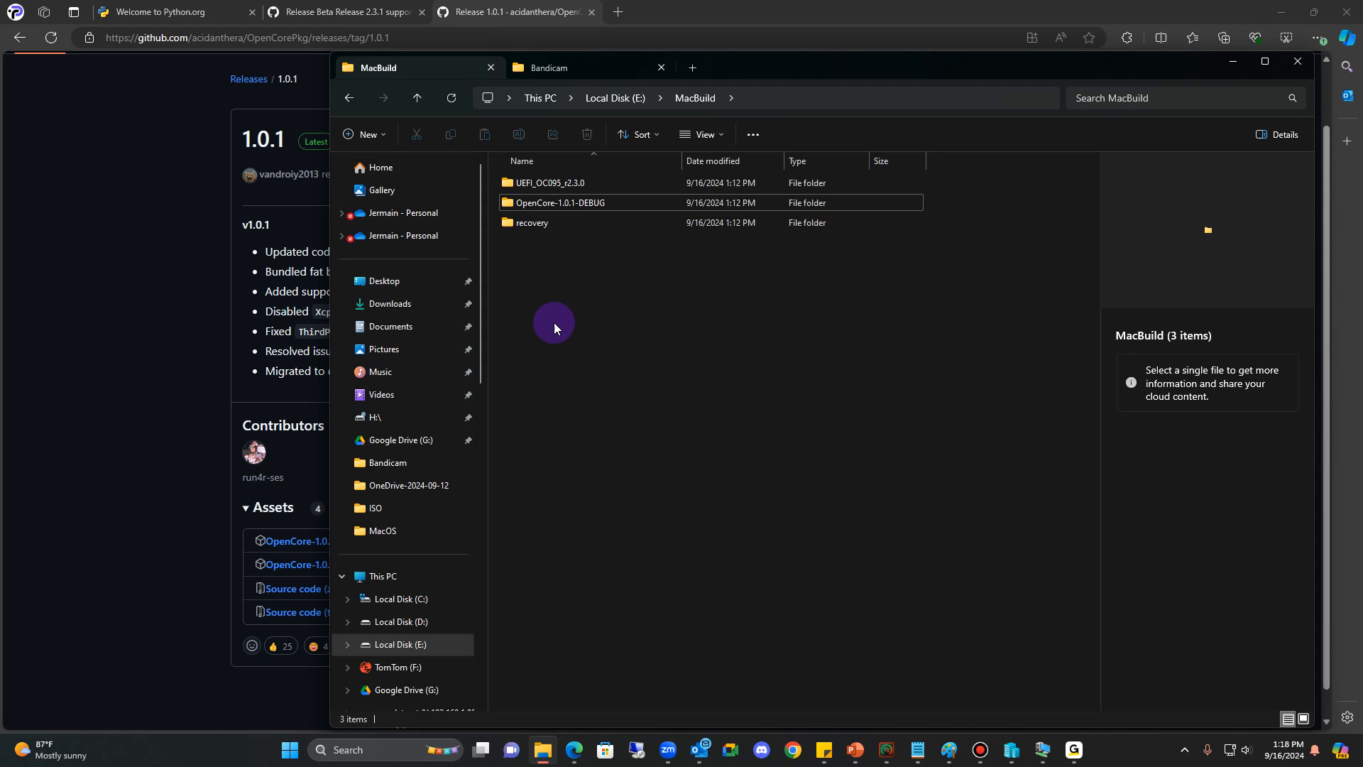
double_click(551, 183)
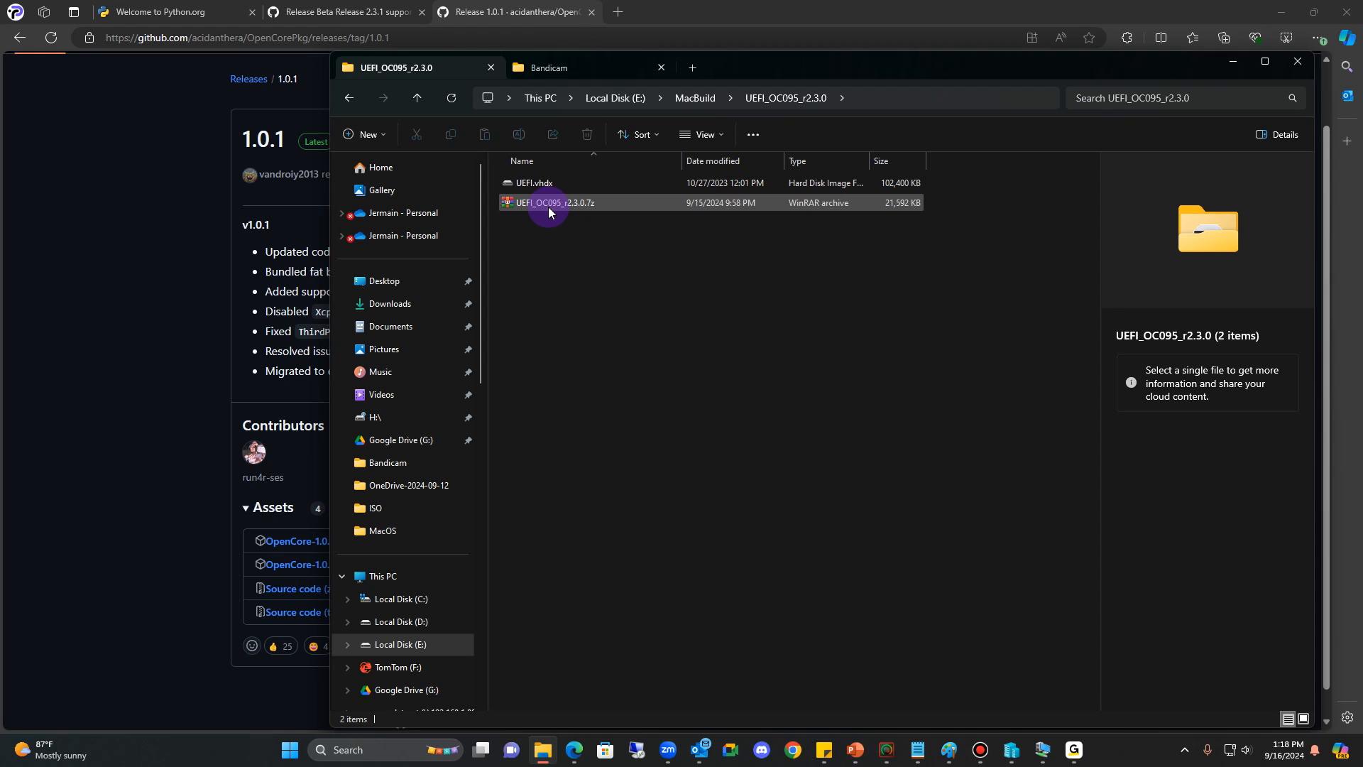
left_click(550, 207)
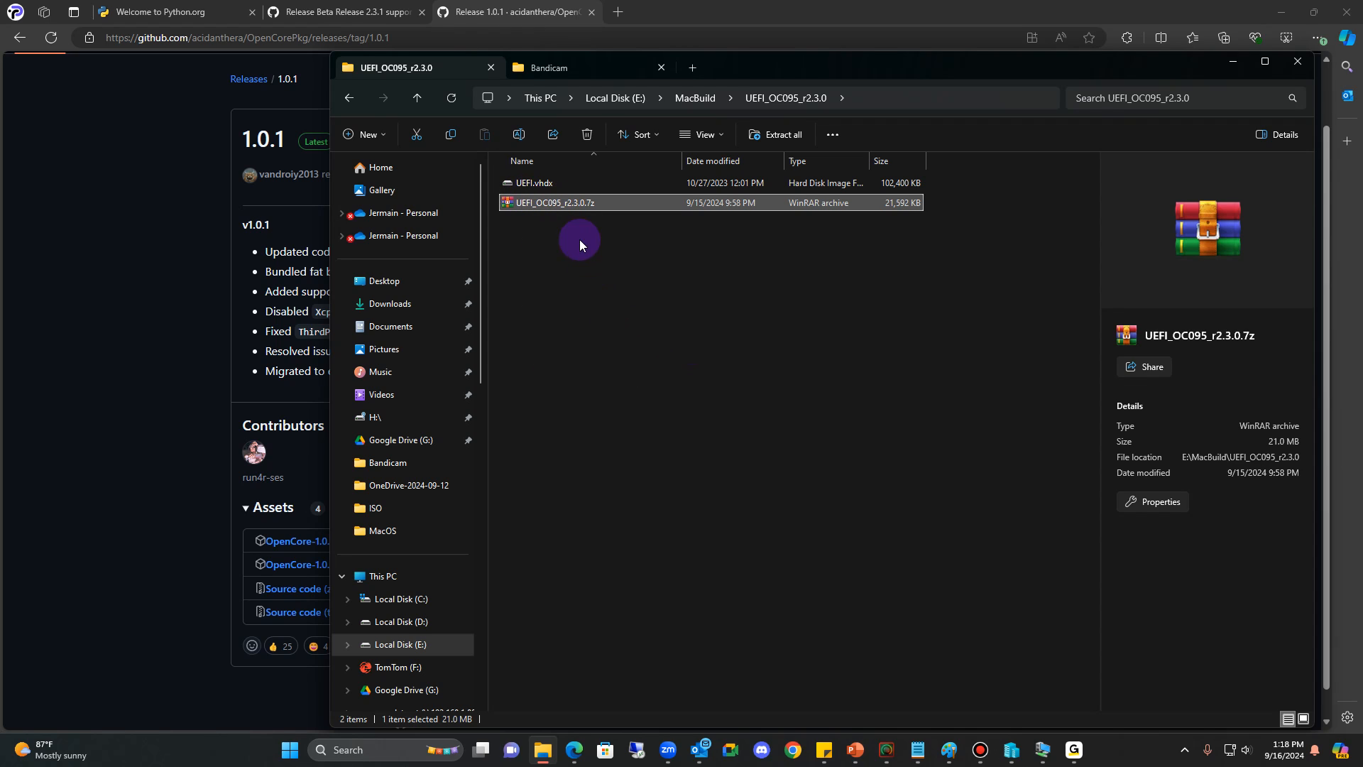
left_click(539, 185)
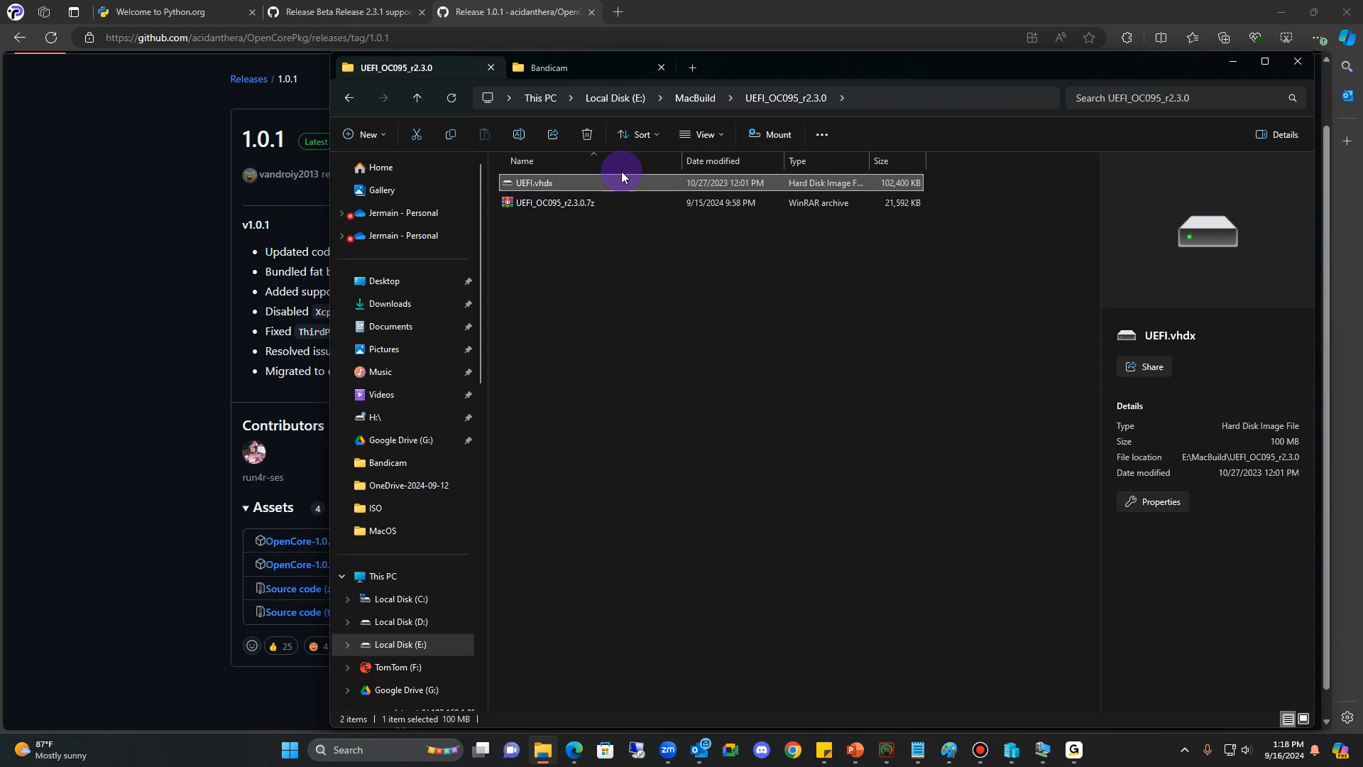
left_click(357, 104)
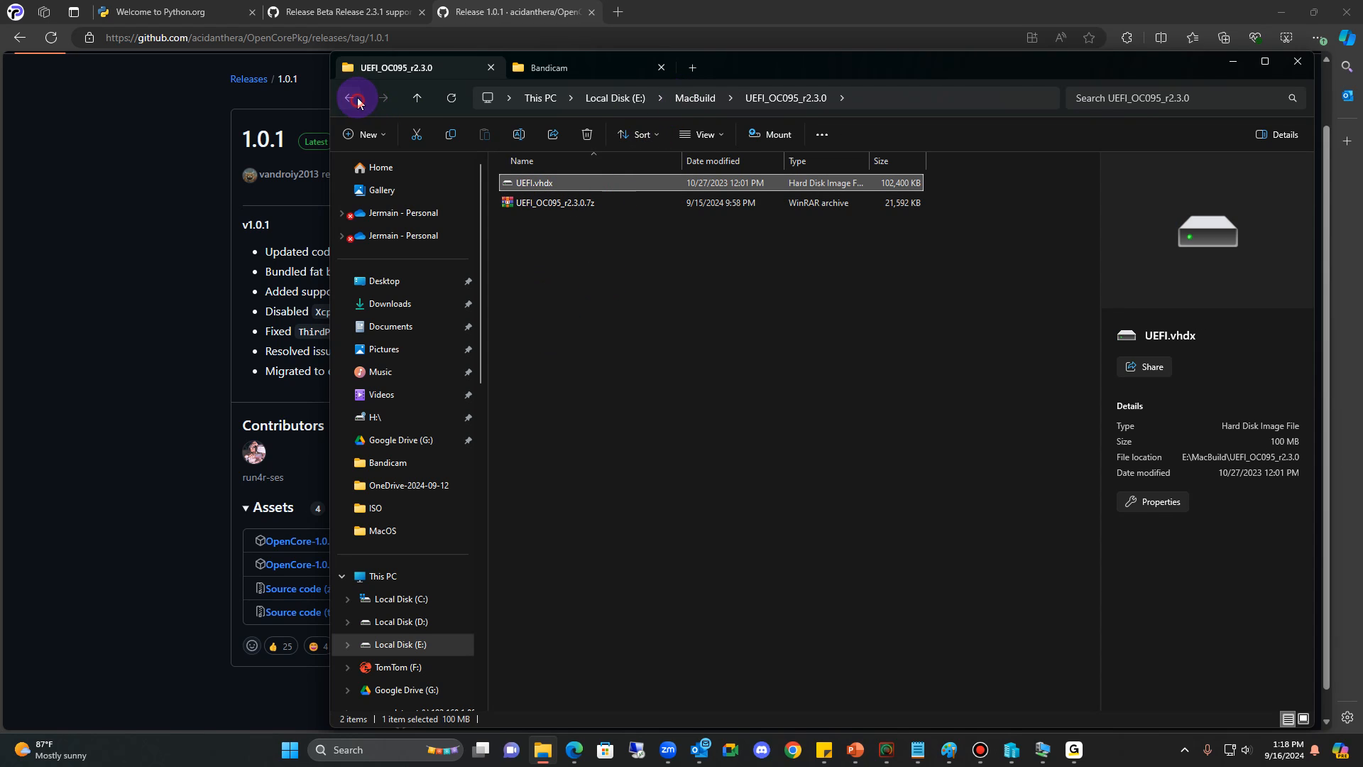
double_click(561, 184)
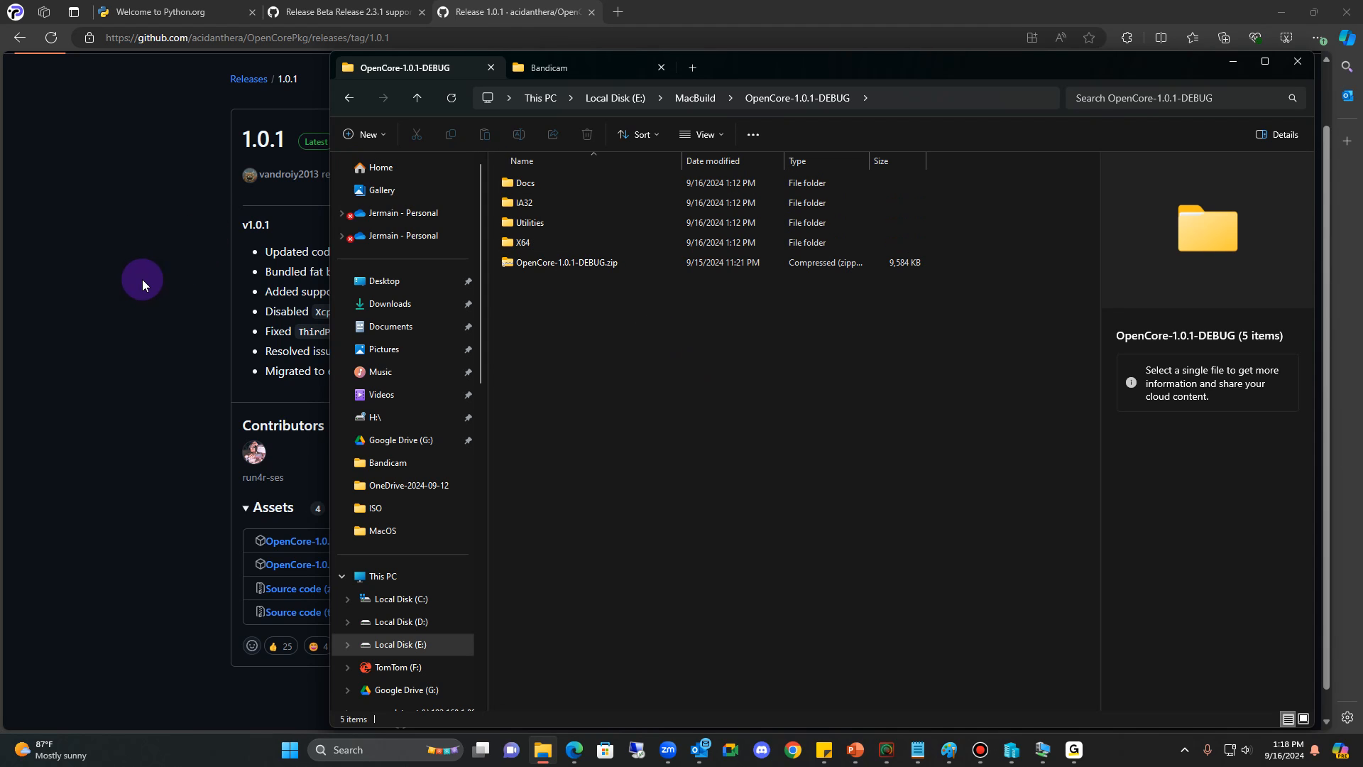
- Return to the browser's python.org page, download Python 3.12.6 for Windows and launch its installer
left_click(200, 20)
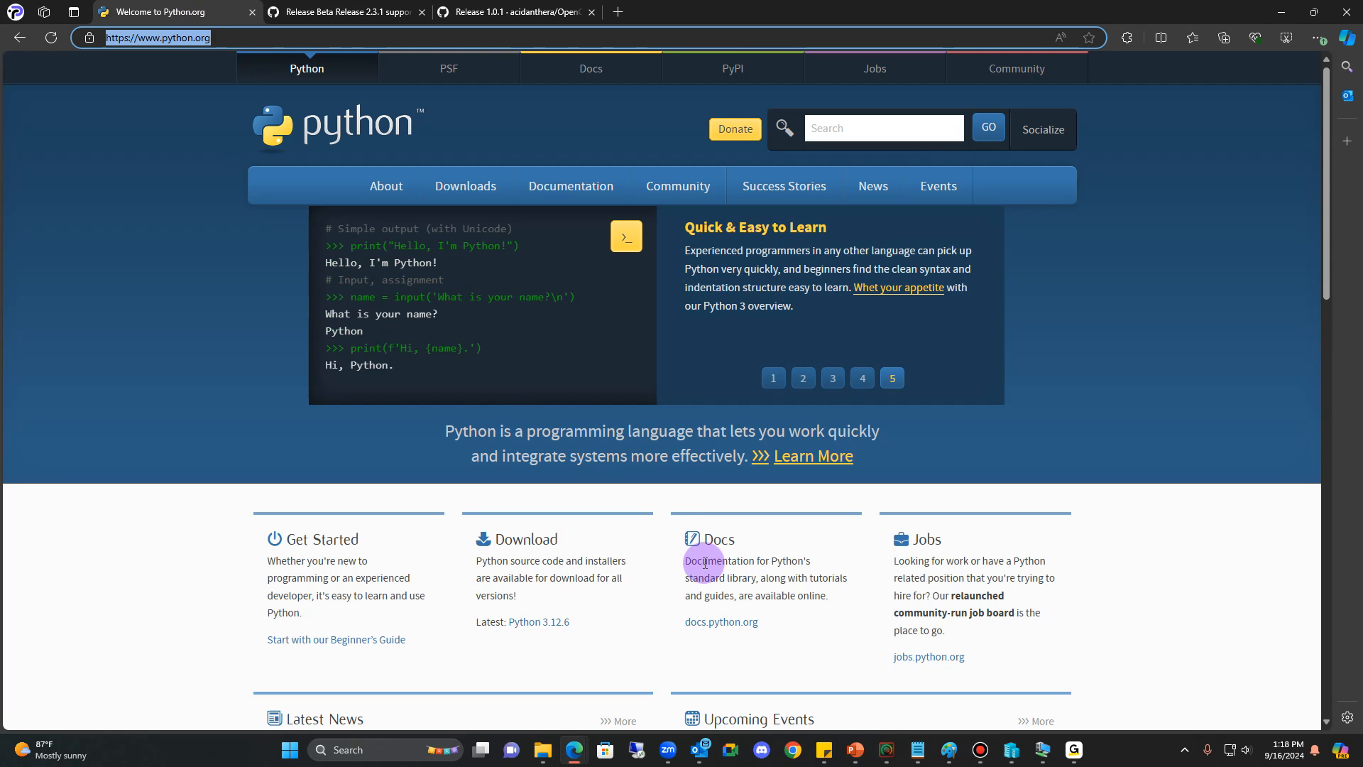
mouse_move(485, 206)
left_click(660, 269)
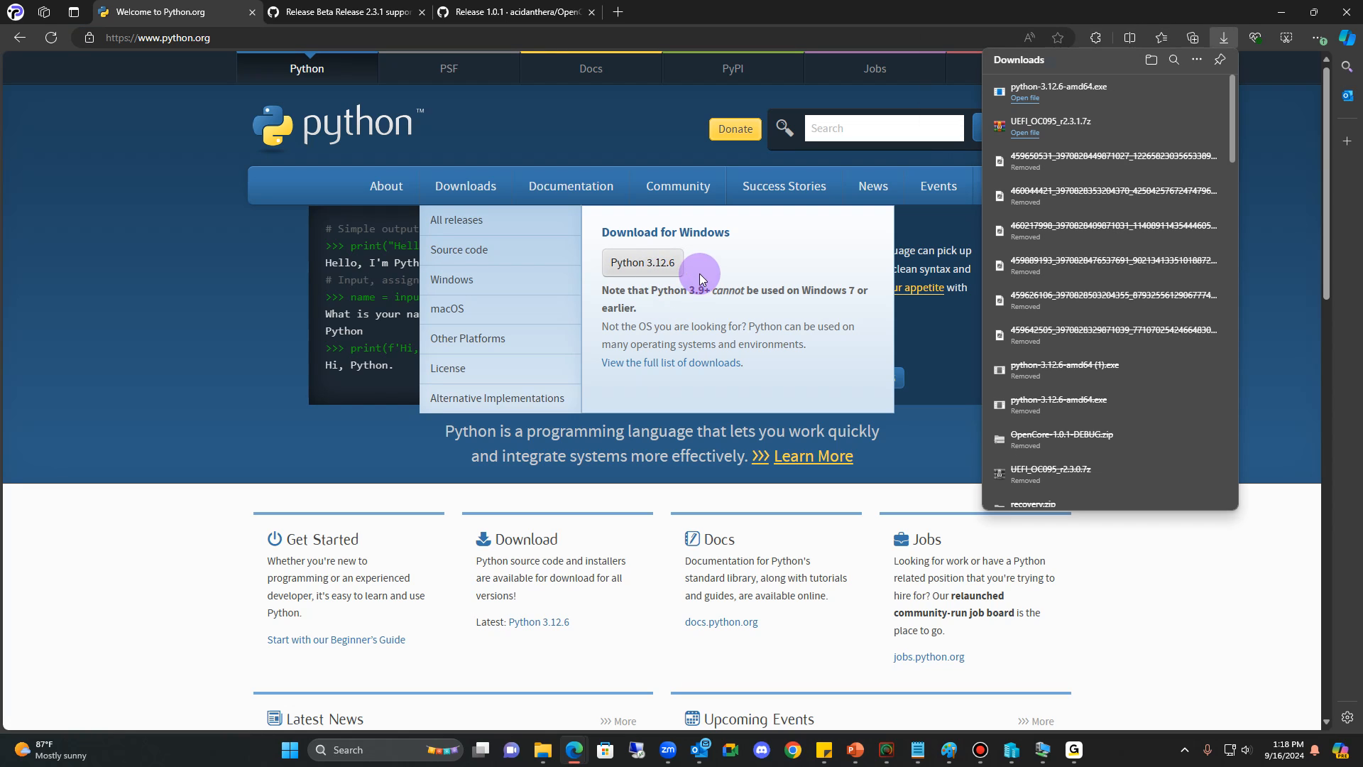
left_click(1053, 104)
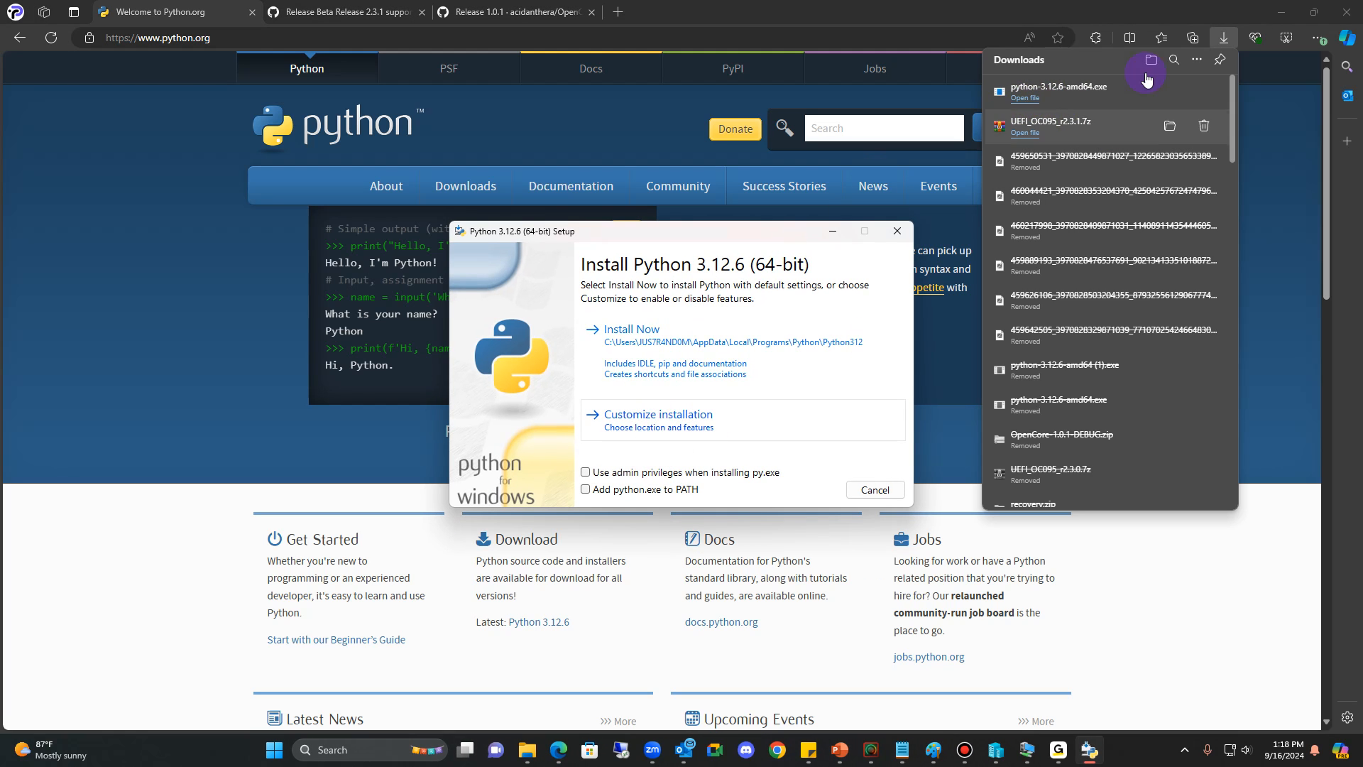
left_click(1154, 579)
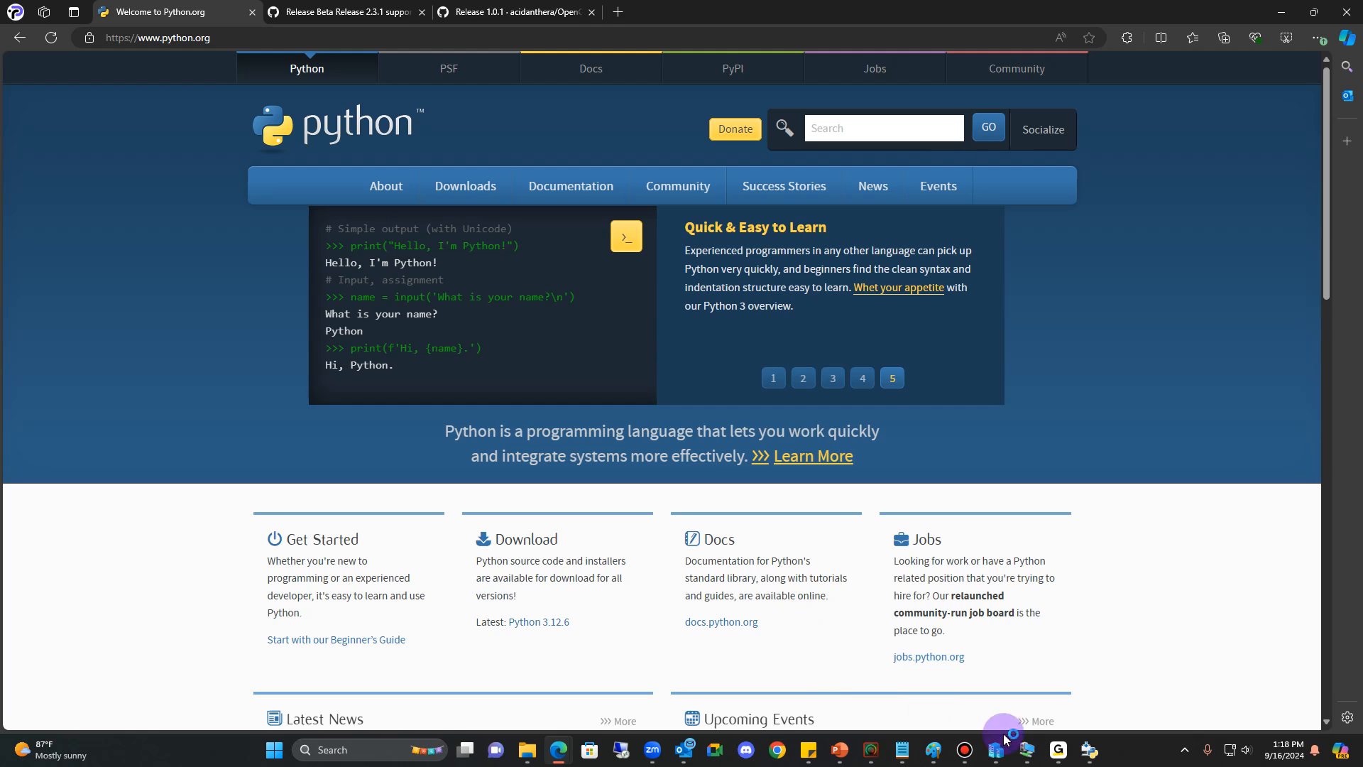
left_click(1099, 756)
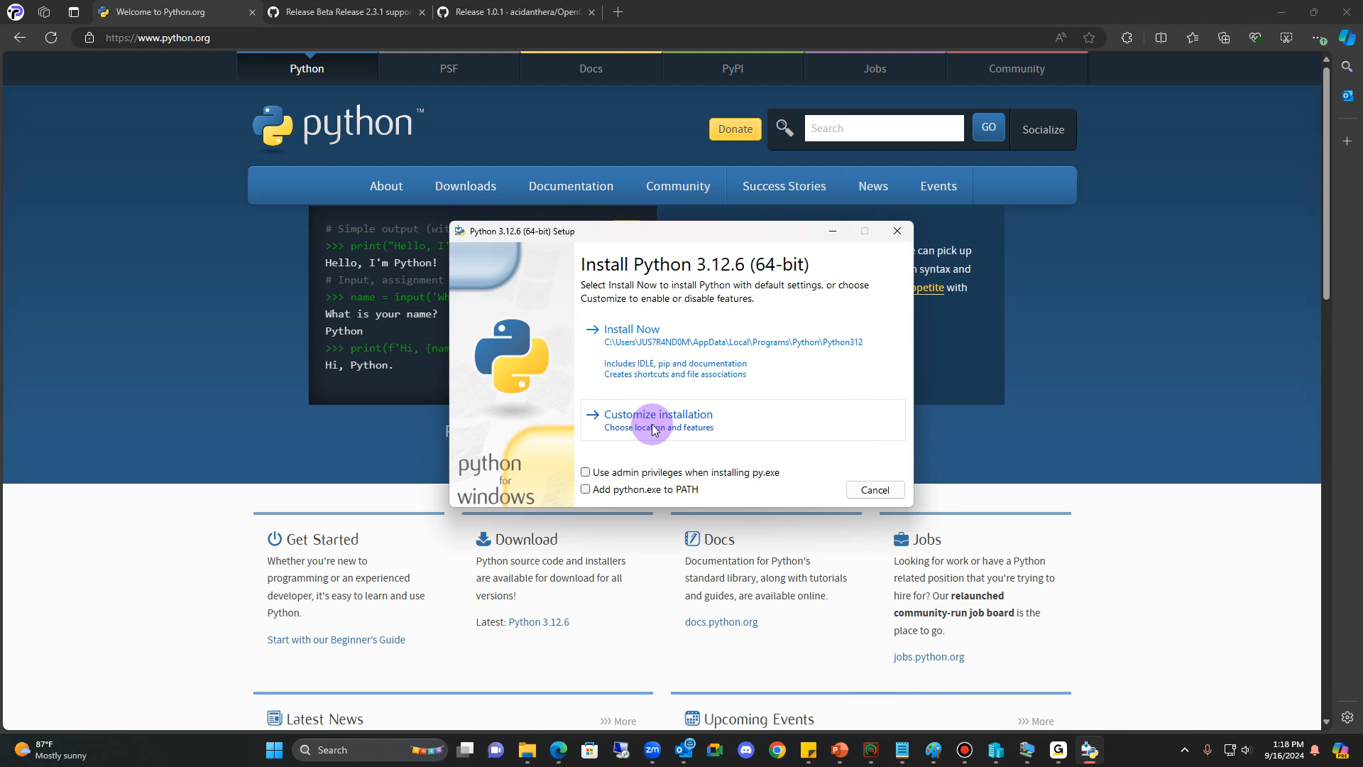
- Choose a customized Python installation, enable the py launcher for all users and accept the optional features
left_click(654, 421)
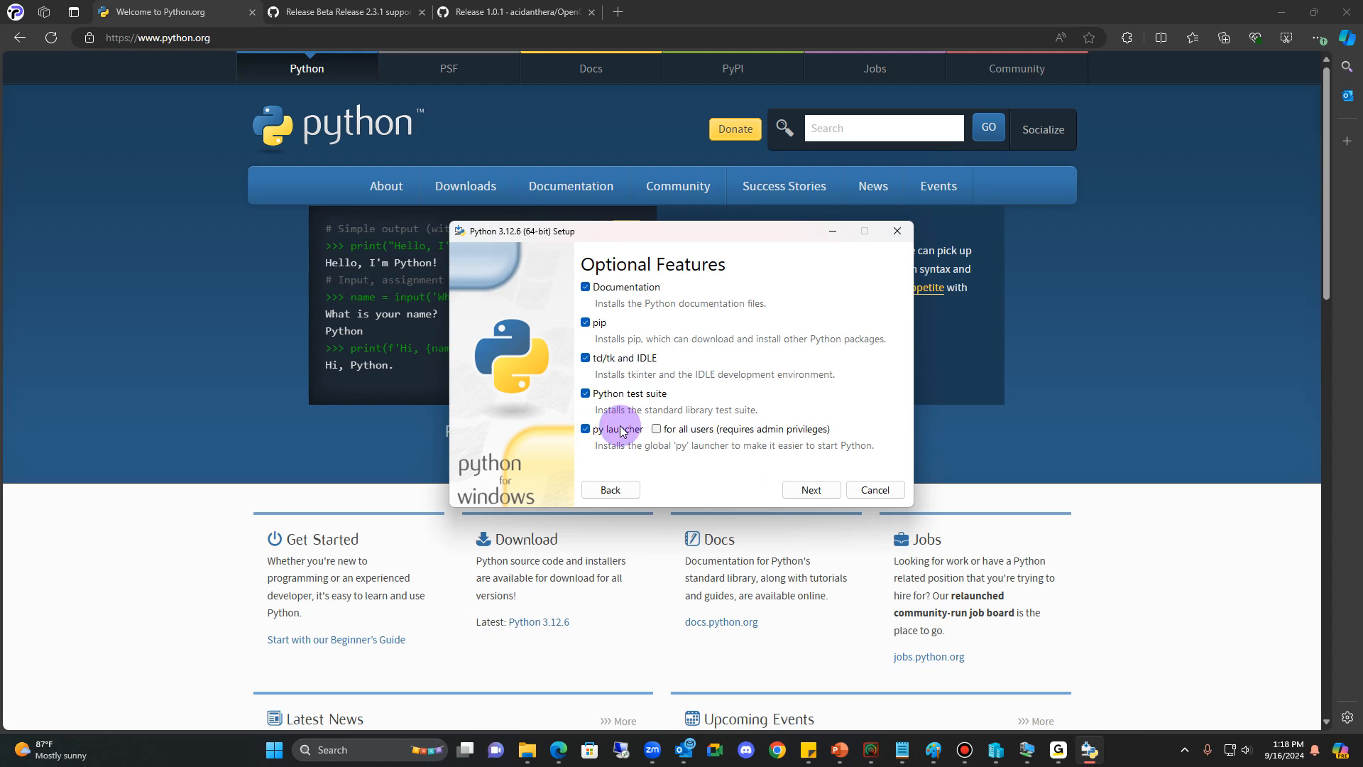
left_click(657, 429)
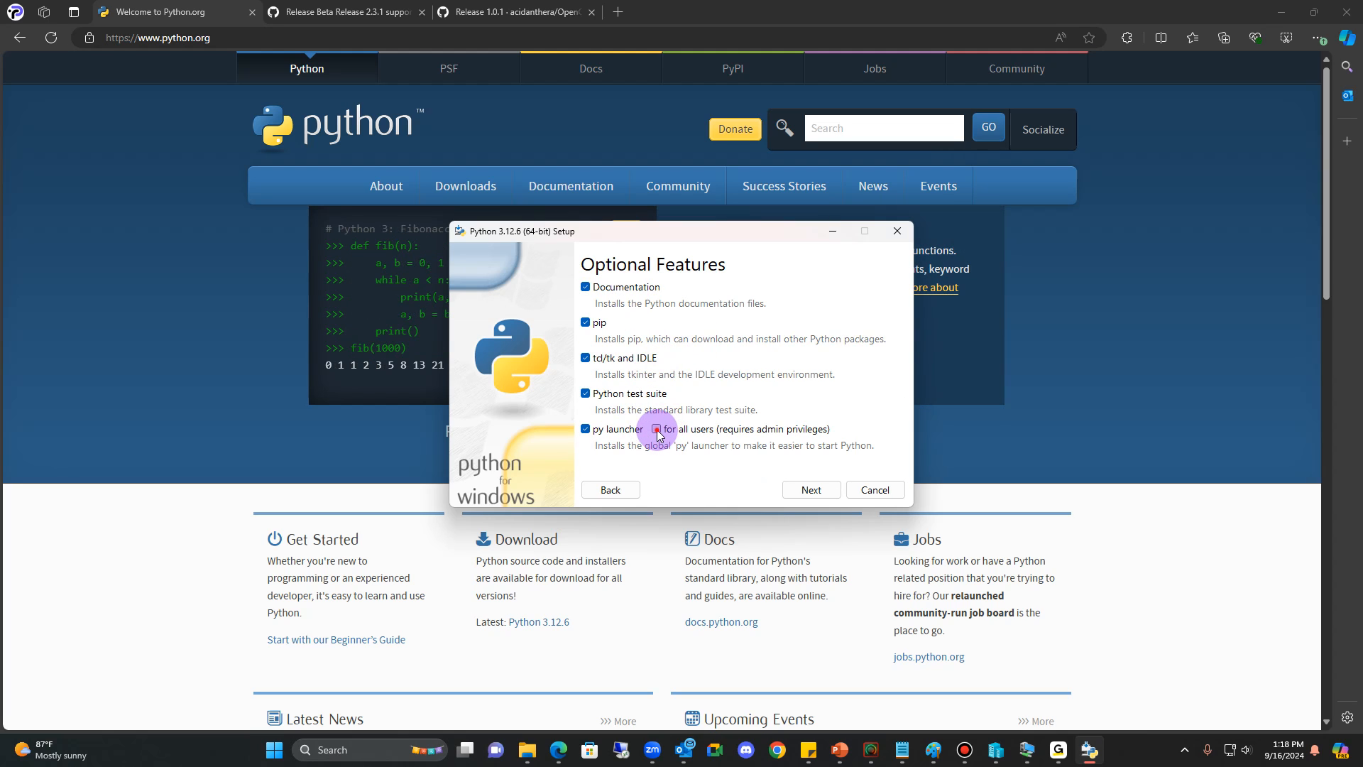
left_click(797, 492)
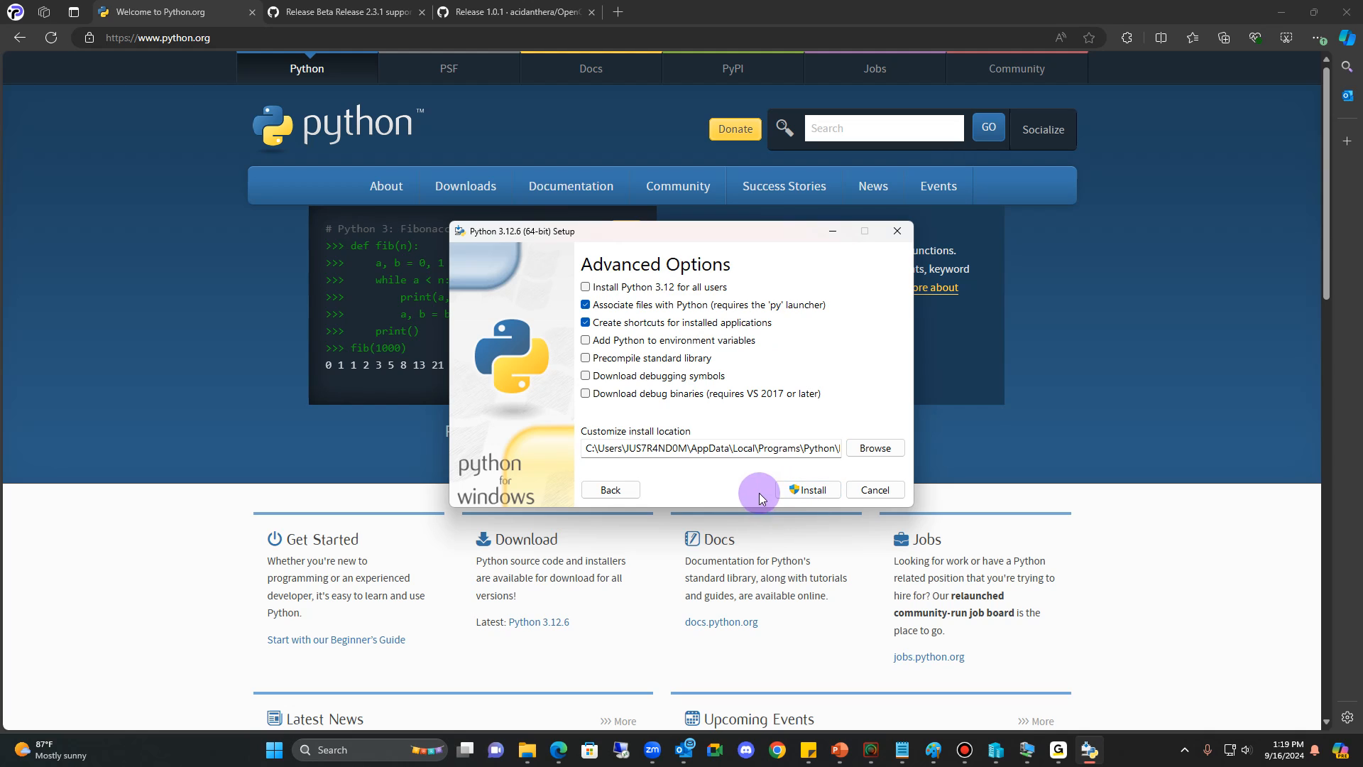
- Install Python 3.12 for all users with Python added to the environment variables
left_click(586, 288)
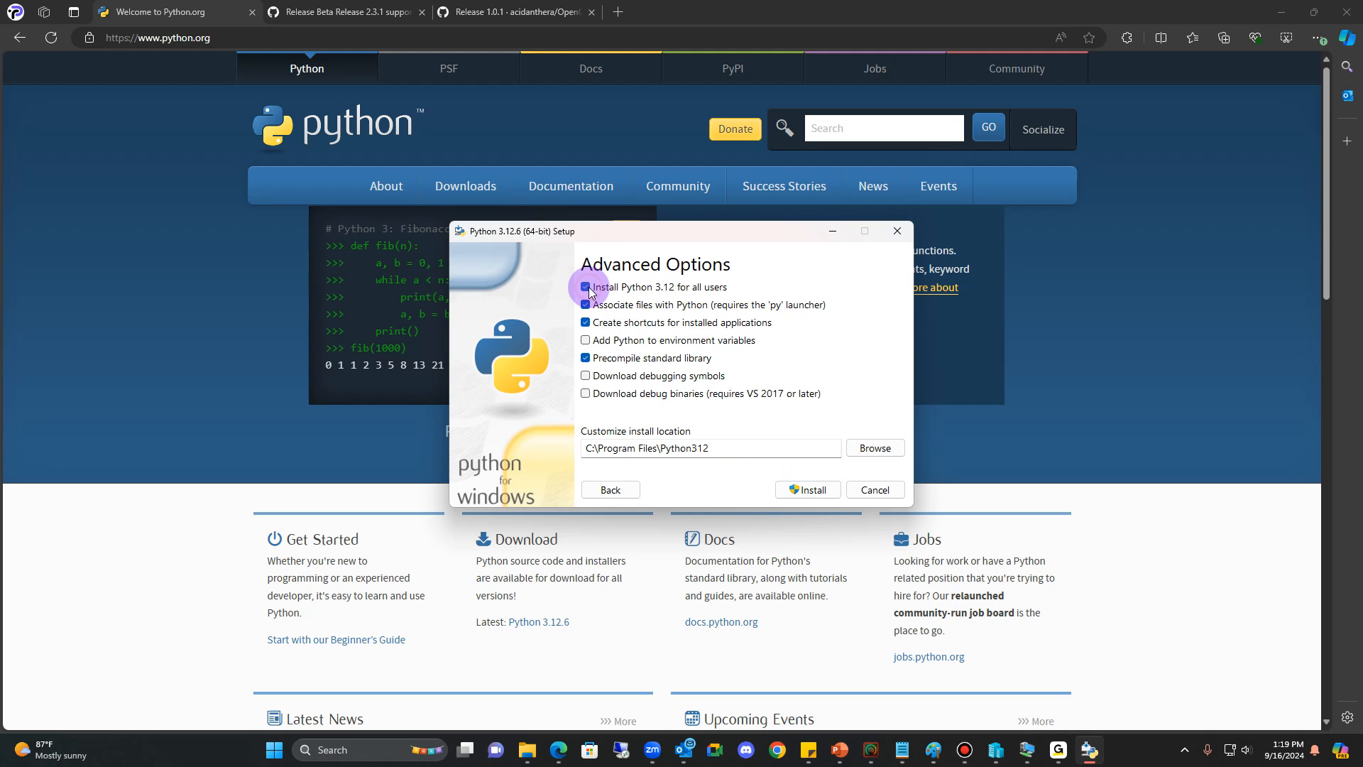
left_click(587, 340)
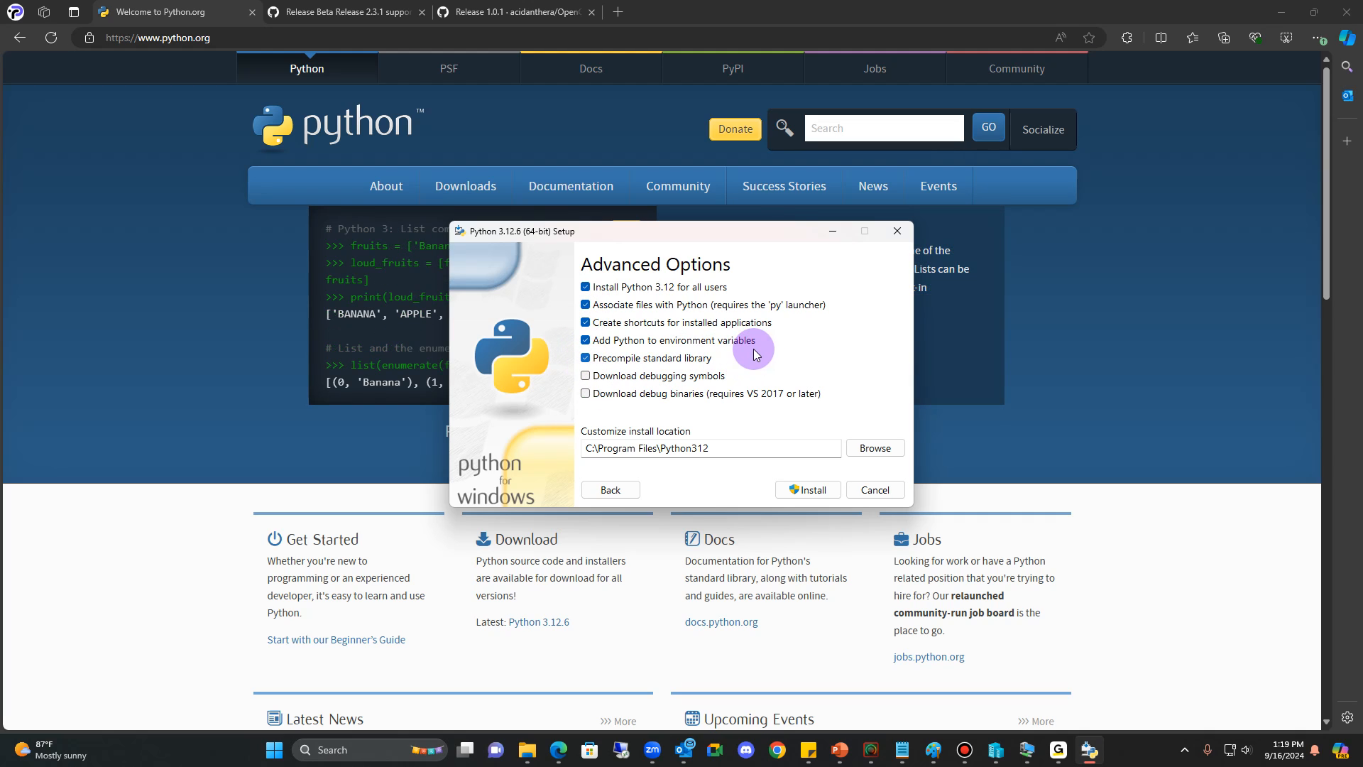
left_click(809, 493)
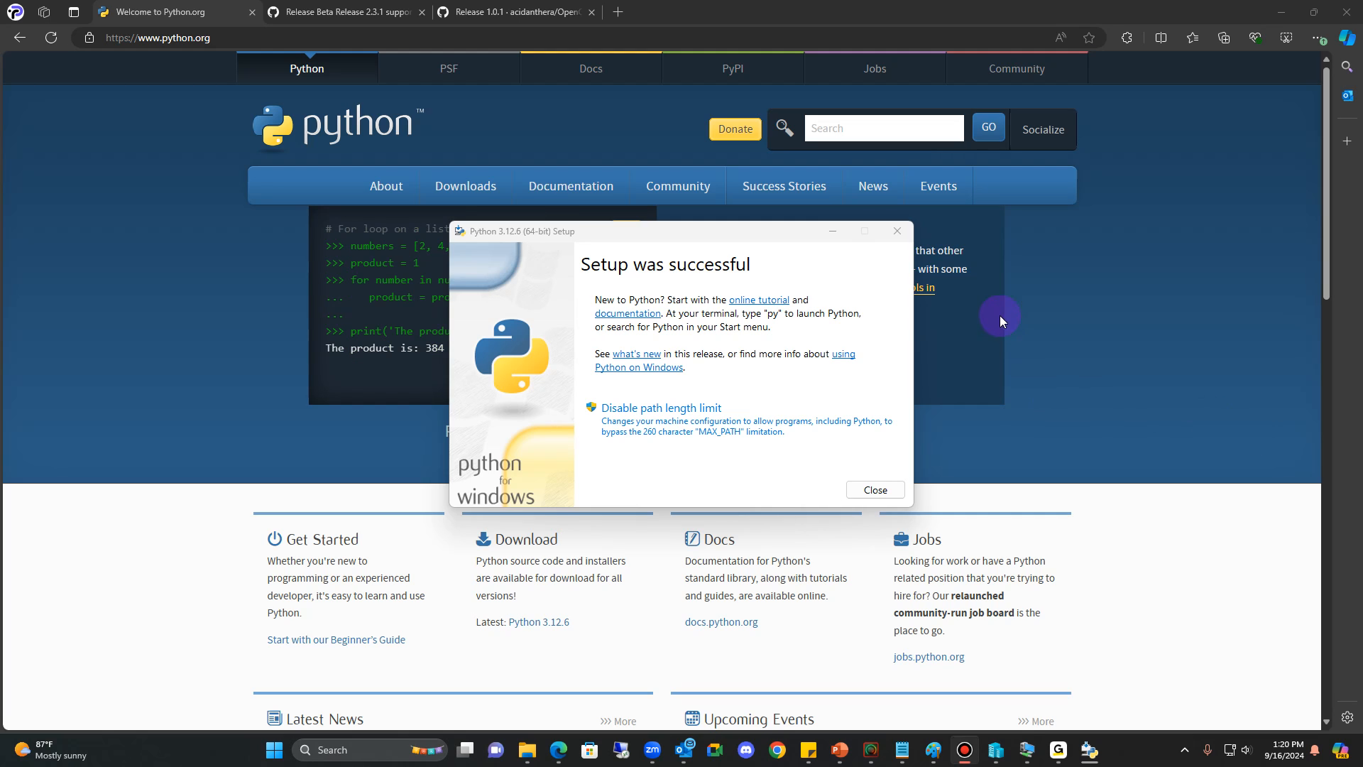
- Disable the path length limit and close the Python setup
left_click(664, 431)
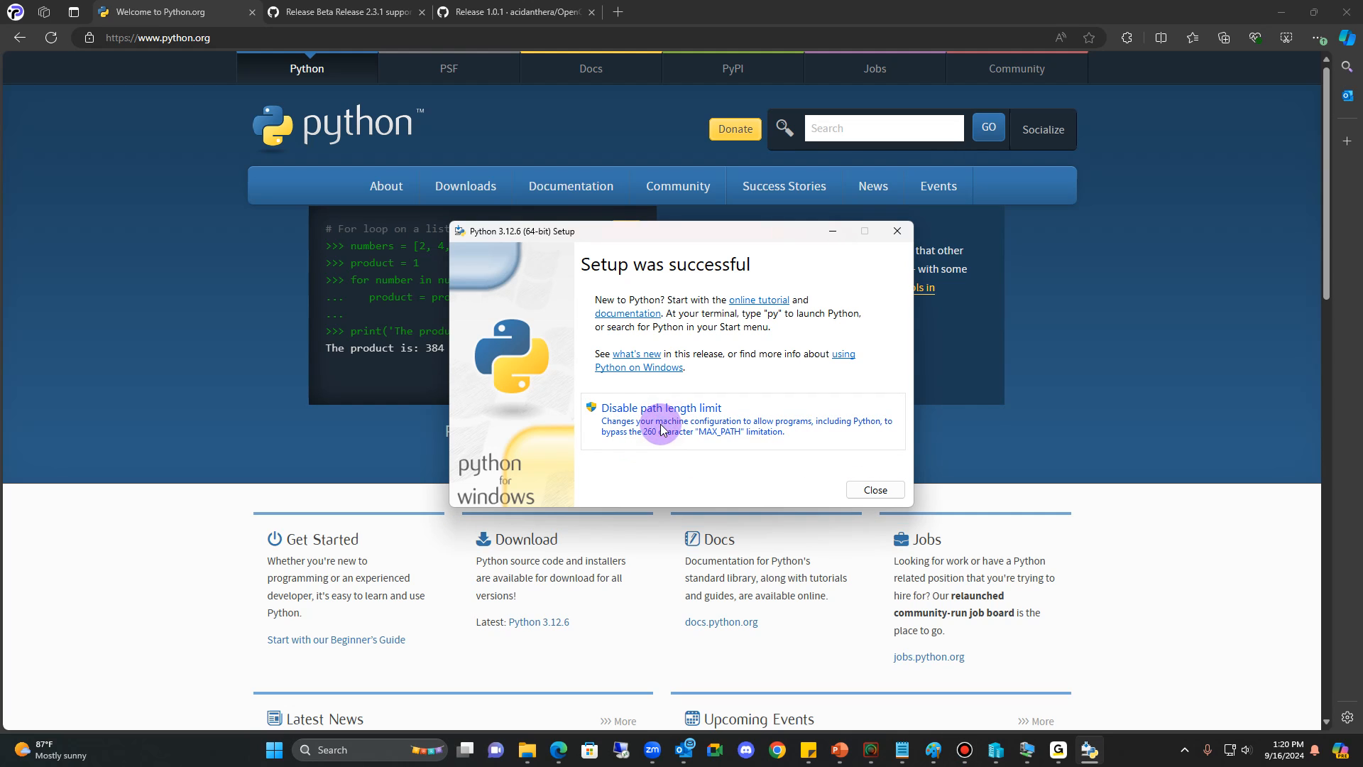
left_click(649, 492)
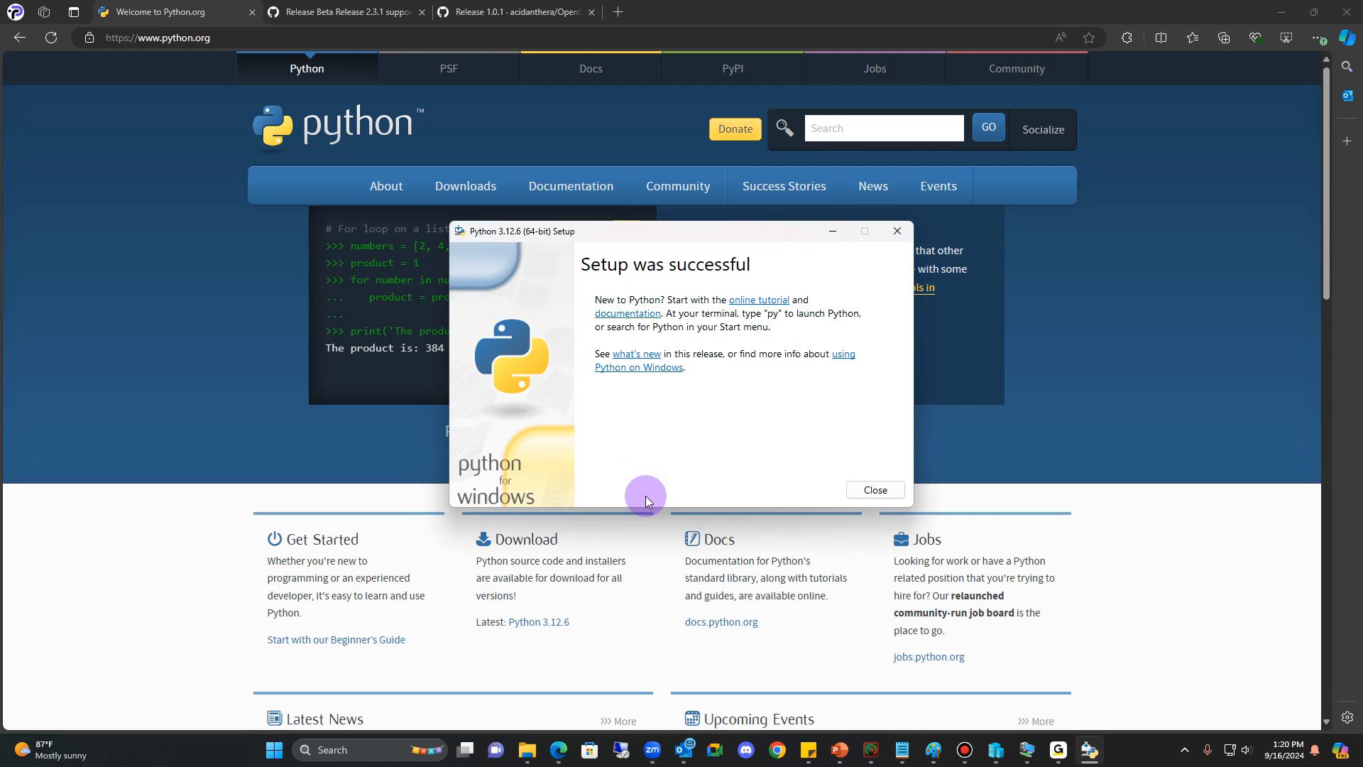
left_click(875, 492)
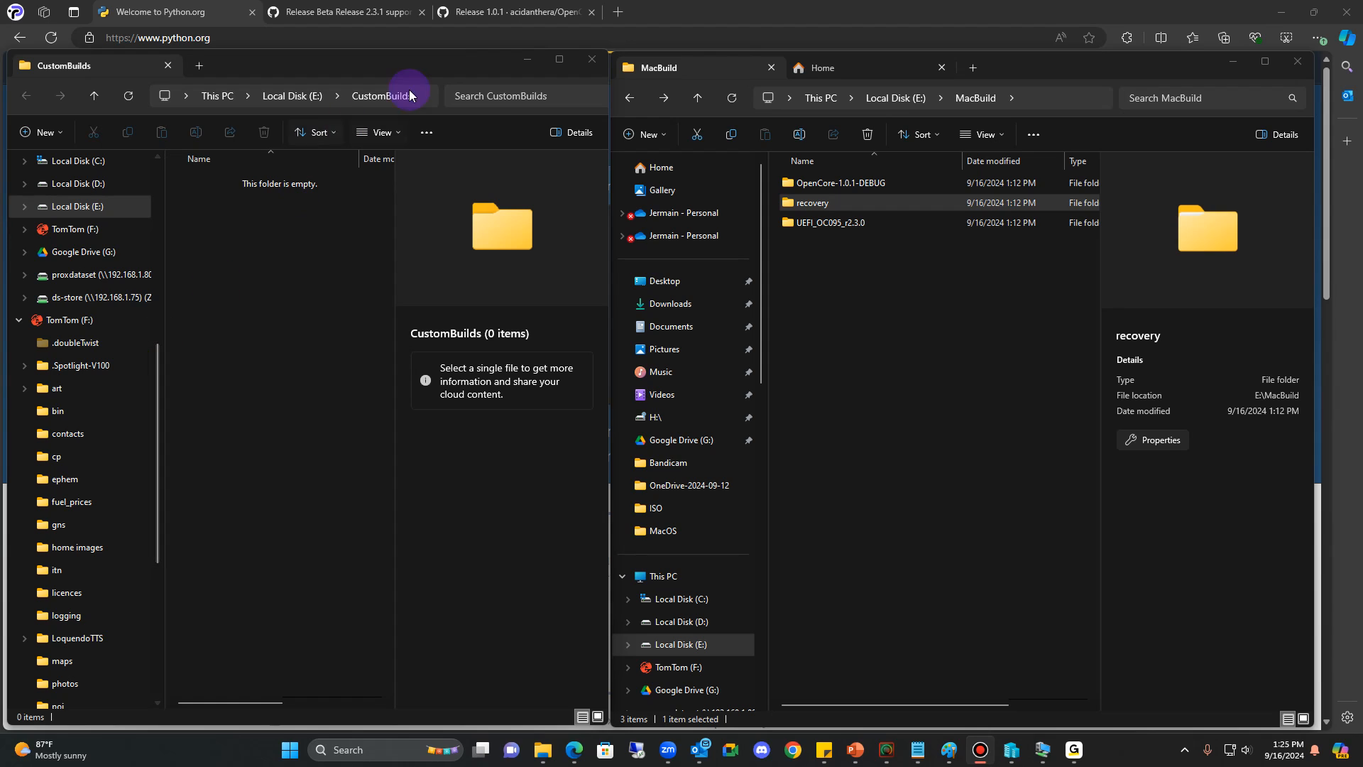
- Create a new folder named MacOS inside E:\CustomBuilds in File Explorer
left_click(237, 260)
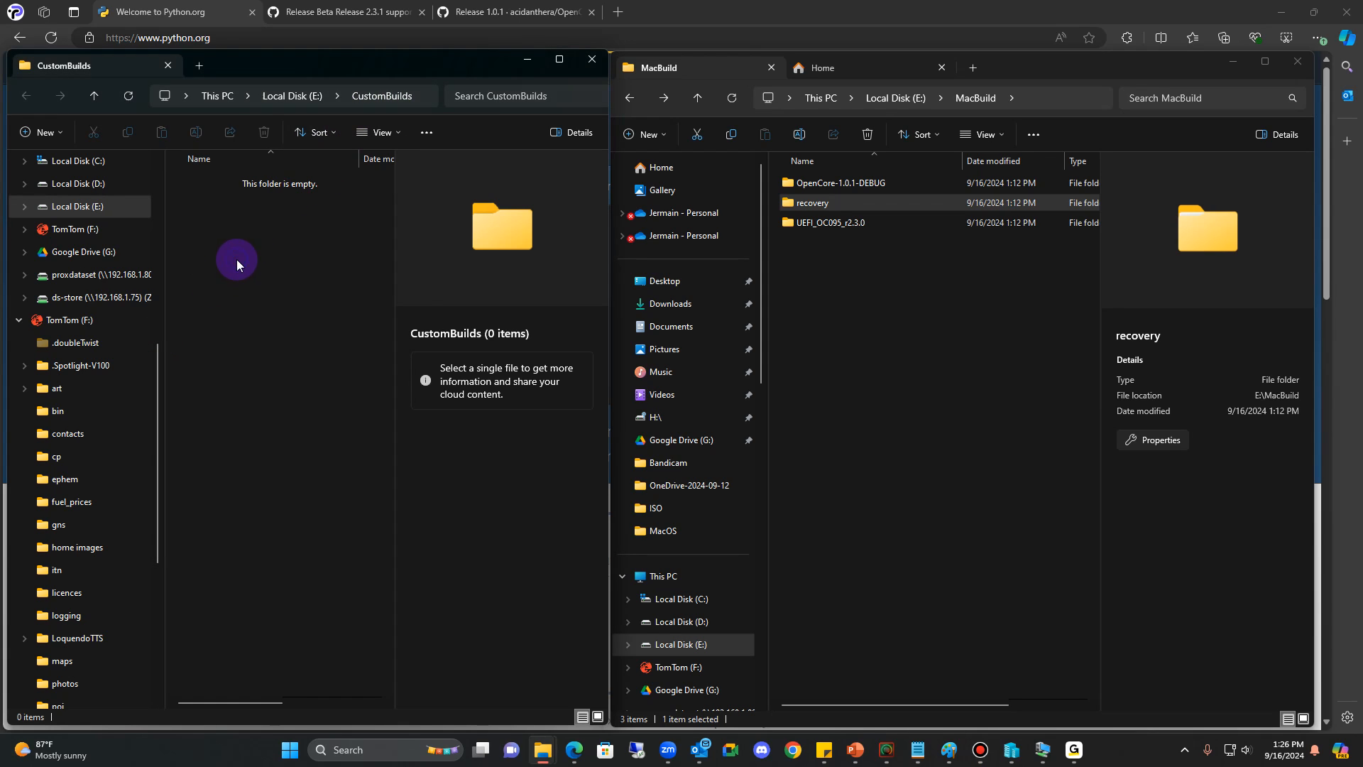
right_click(236, 261)
mouse_move(309, 371)
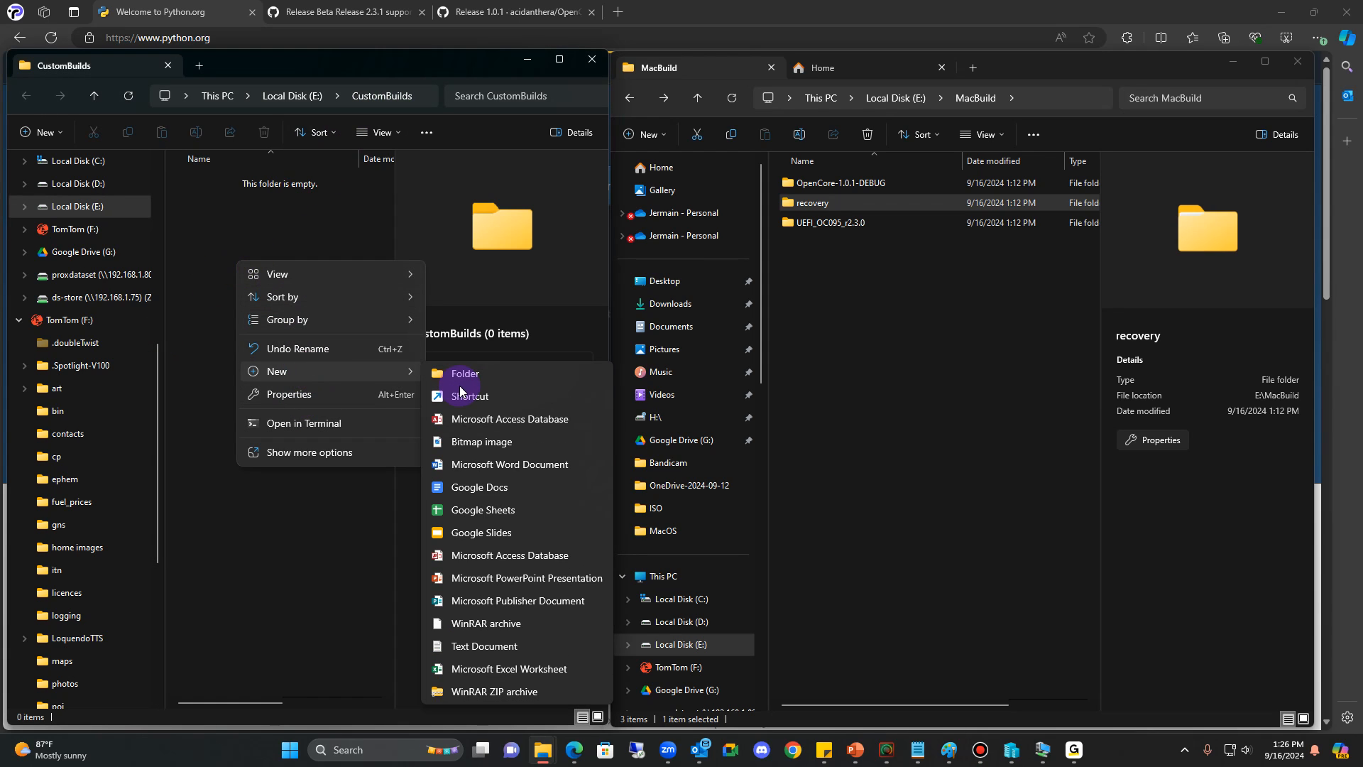
left_click(464, 375)
type("MacOS")
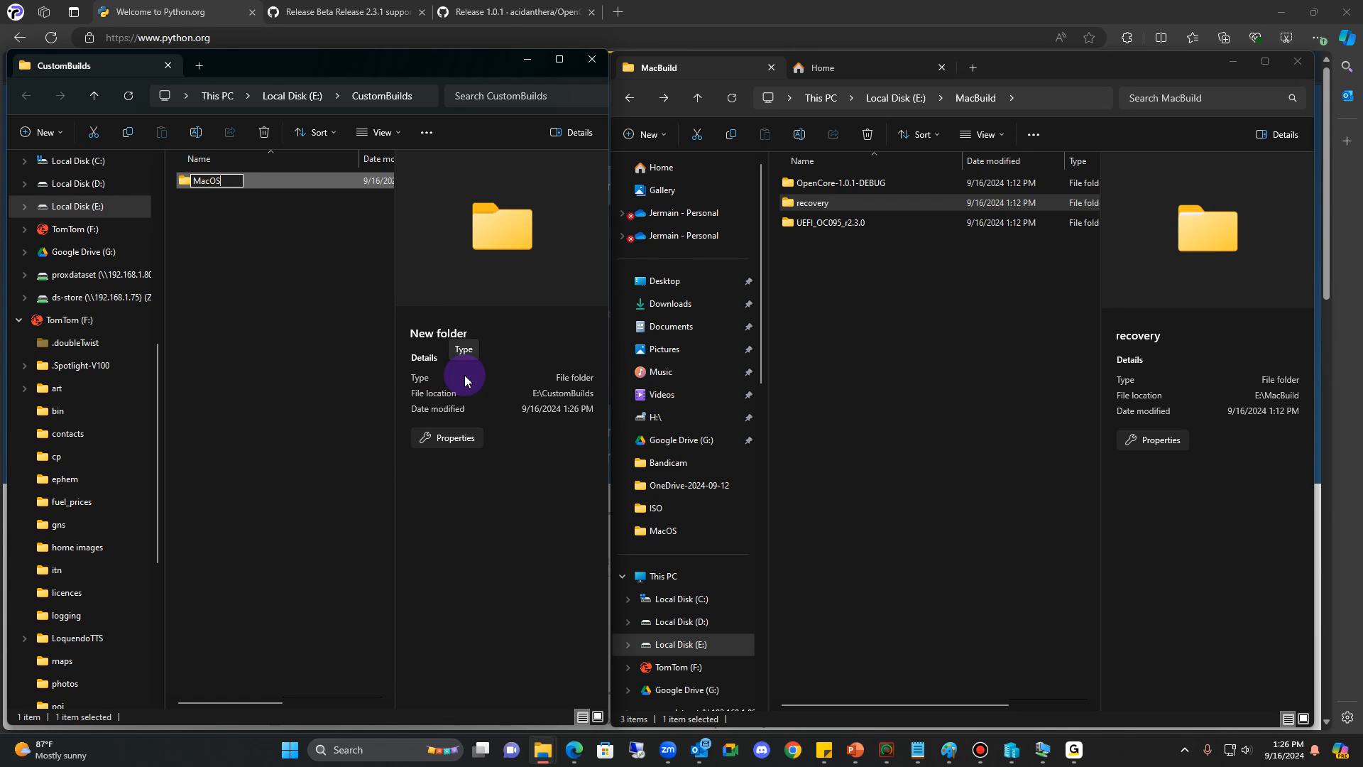
left_click(284, 375)
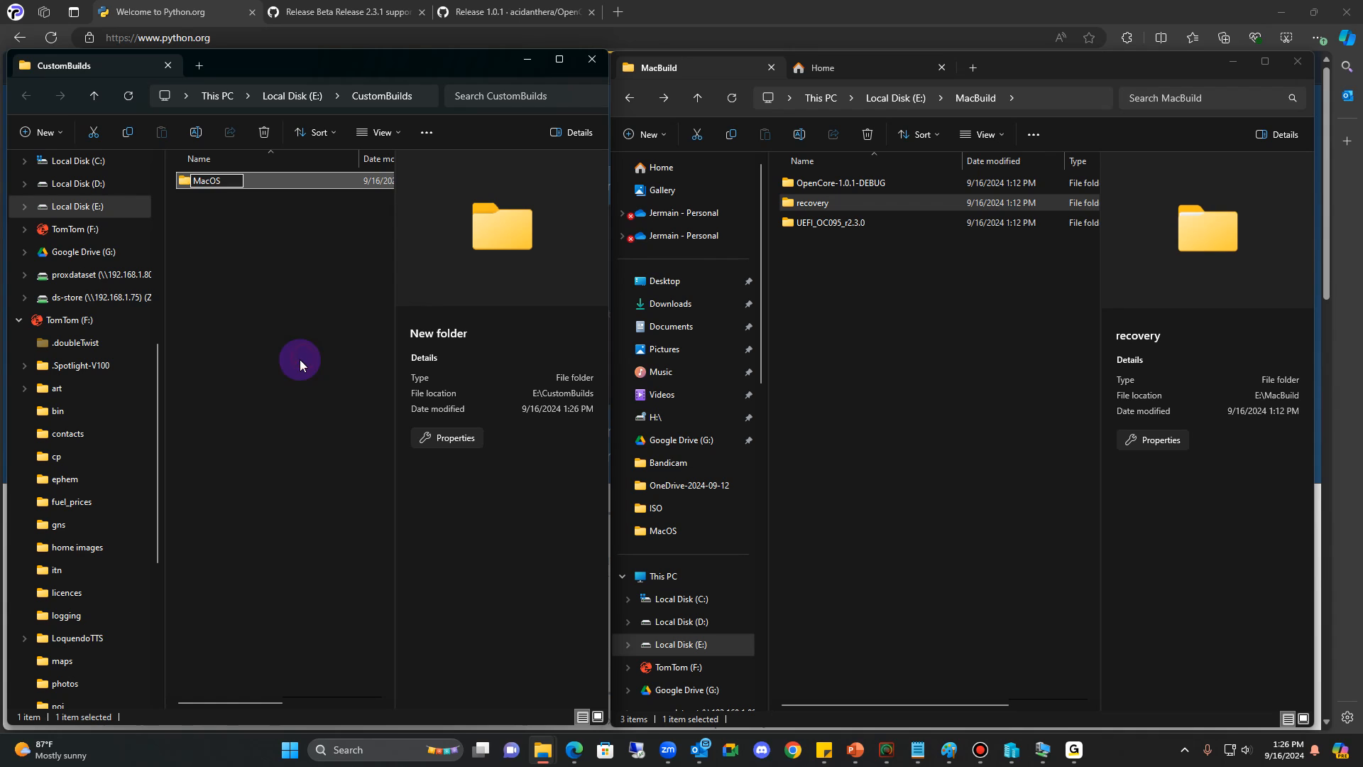
- Create two subfolders named HDD and VM inside the new MacOS folder
double_click(227, 181)
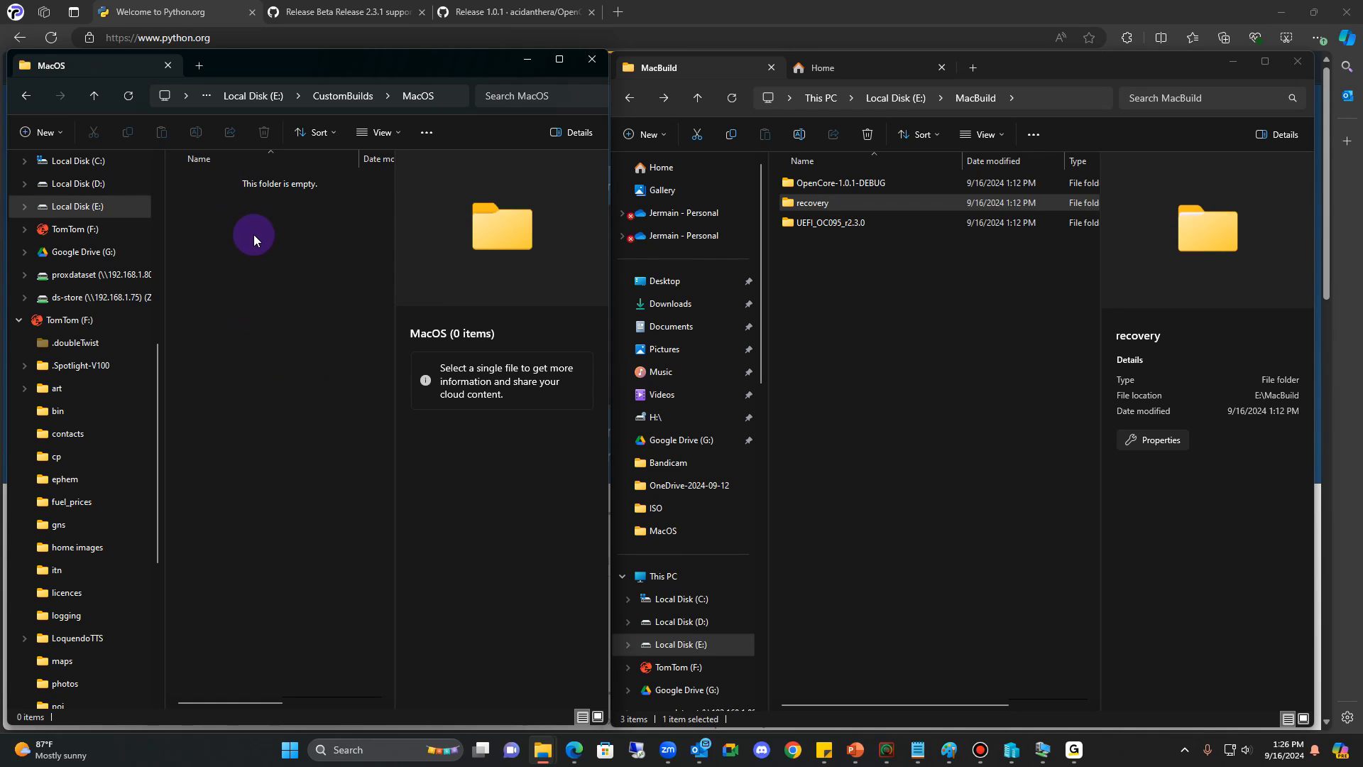
left_click(60, 142)
left_click(79, 171)
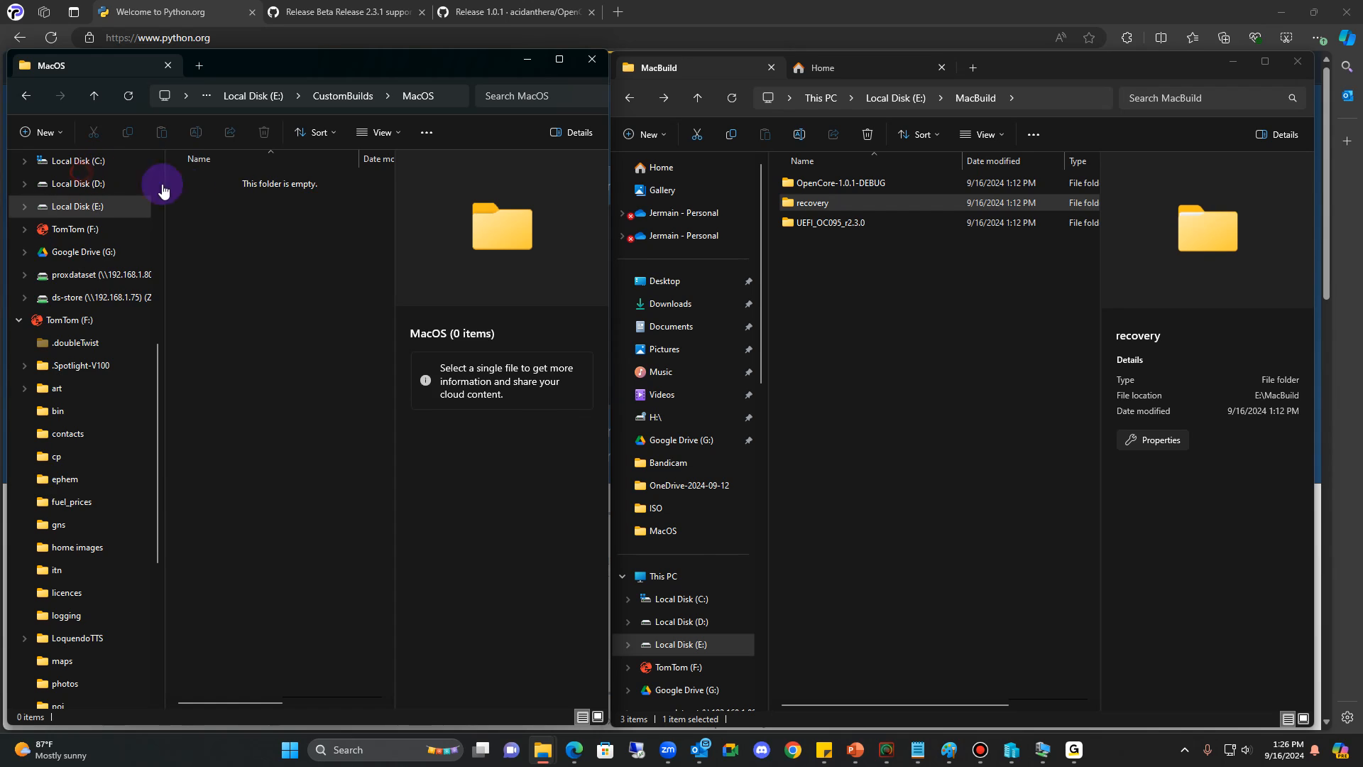
left_click(232, 209)
left_click(42, 132)
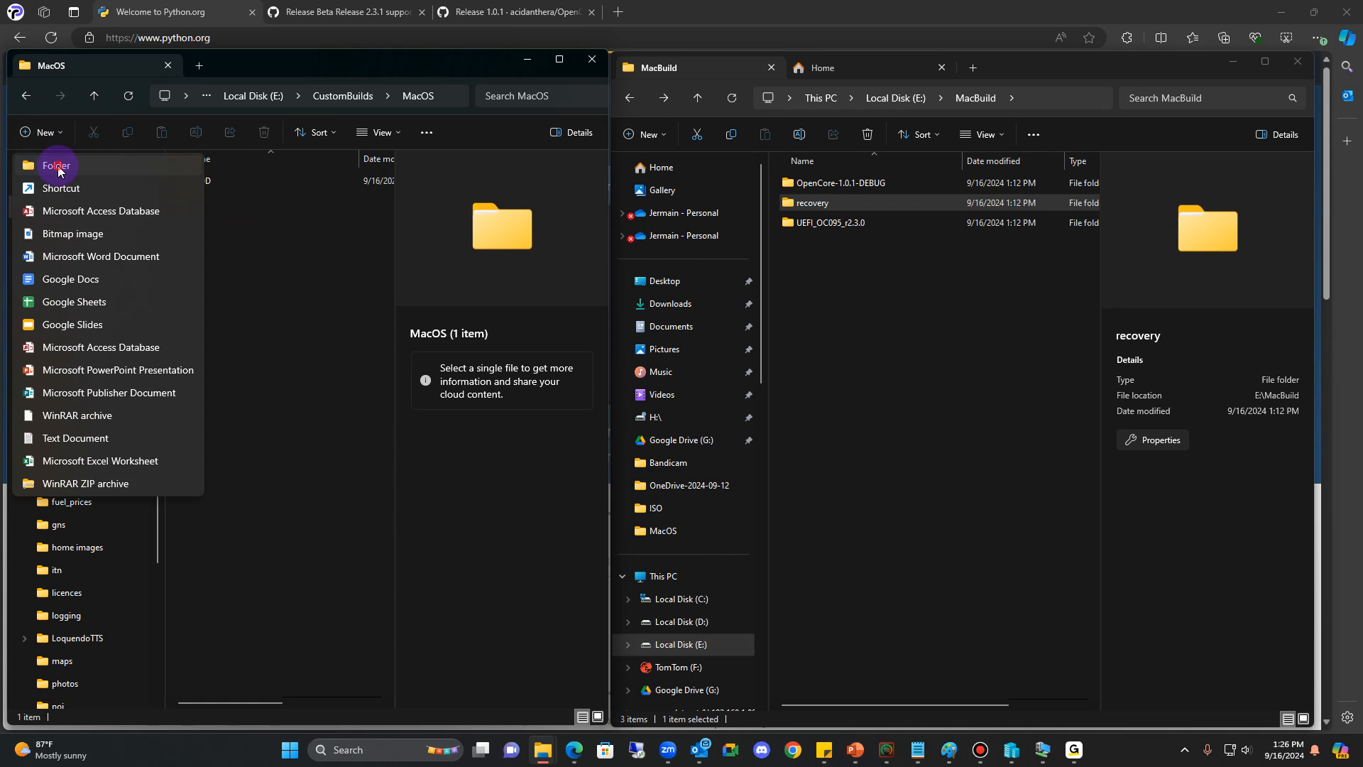
left_click(57, 166)
type("VM")
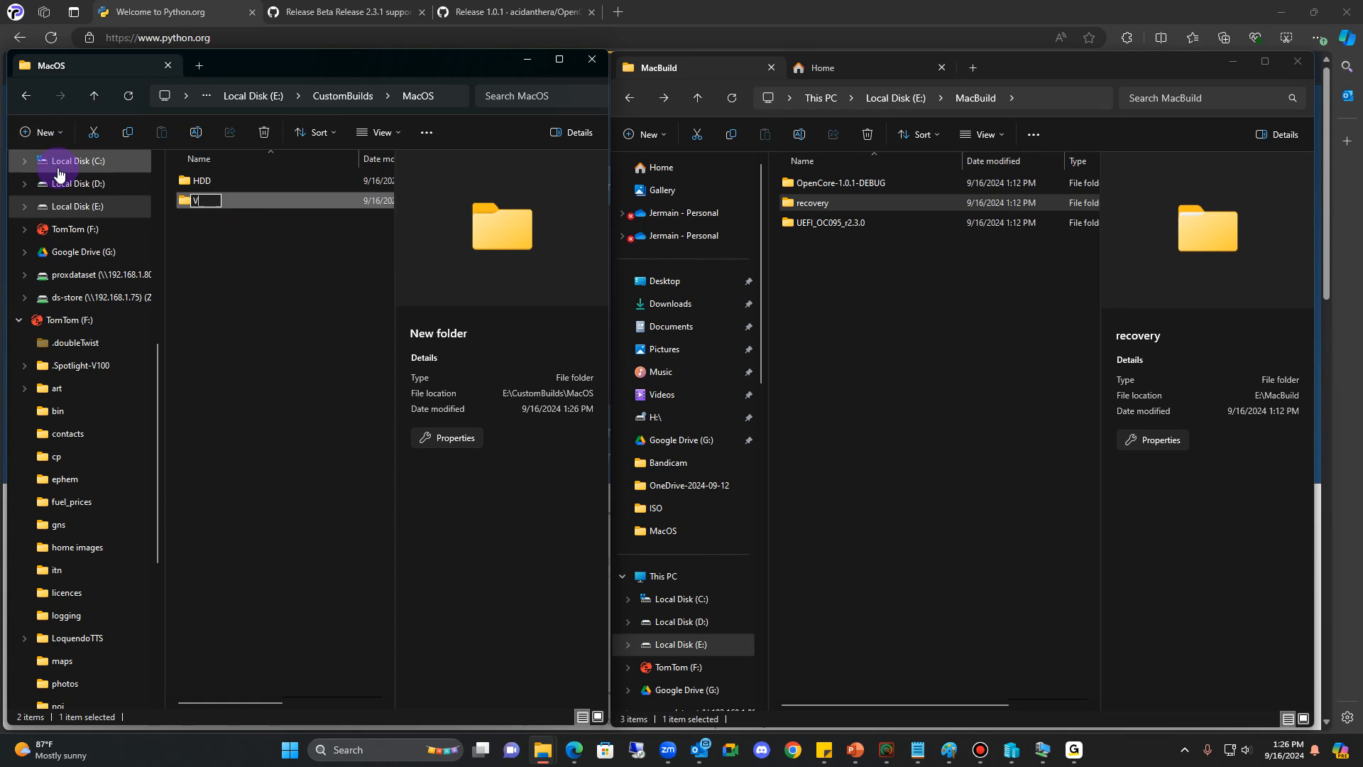
left_click(360, 411)
- Move UEFI.vhdx from MacBuild\UEFI_OC095_r2.3.0 into the HDD folder under CustomBuilds\MacOS
double_click(226, 179)
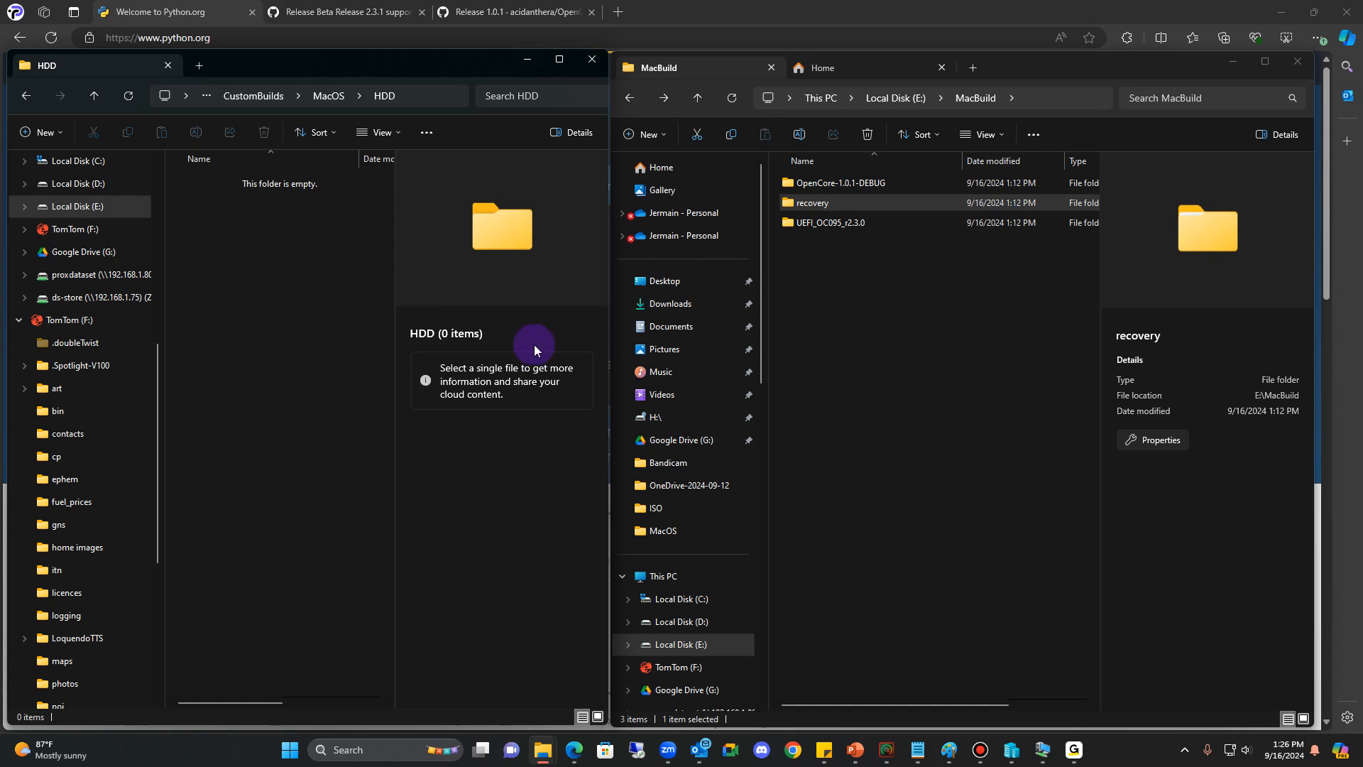
double_click(800, 224)
left_click(818, 186)
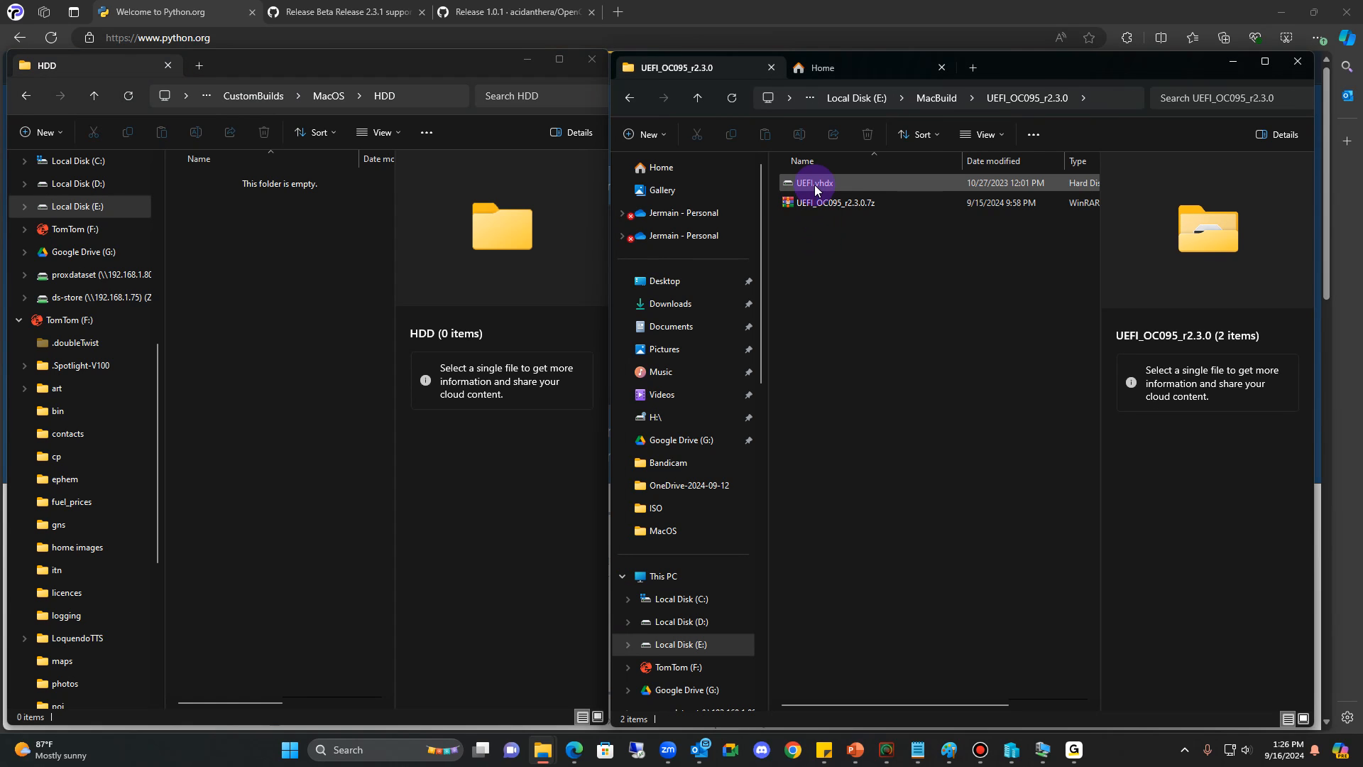
left_click_drag(822, 188, 304, 254)
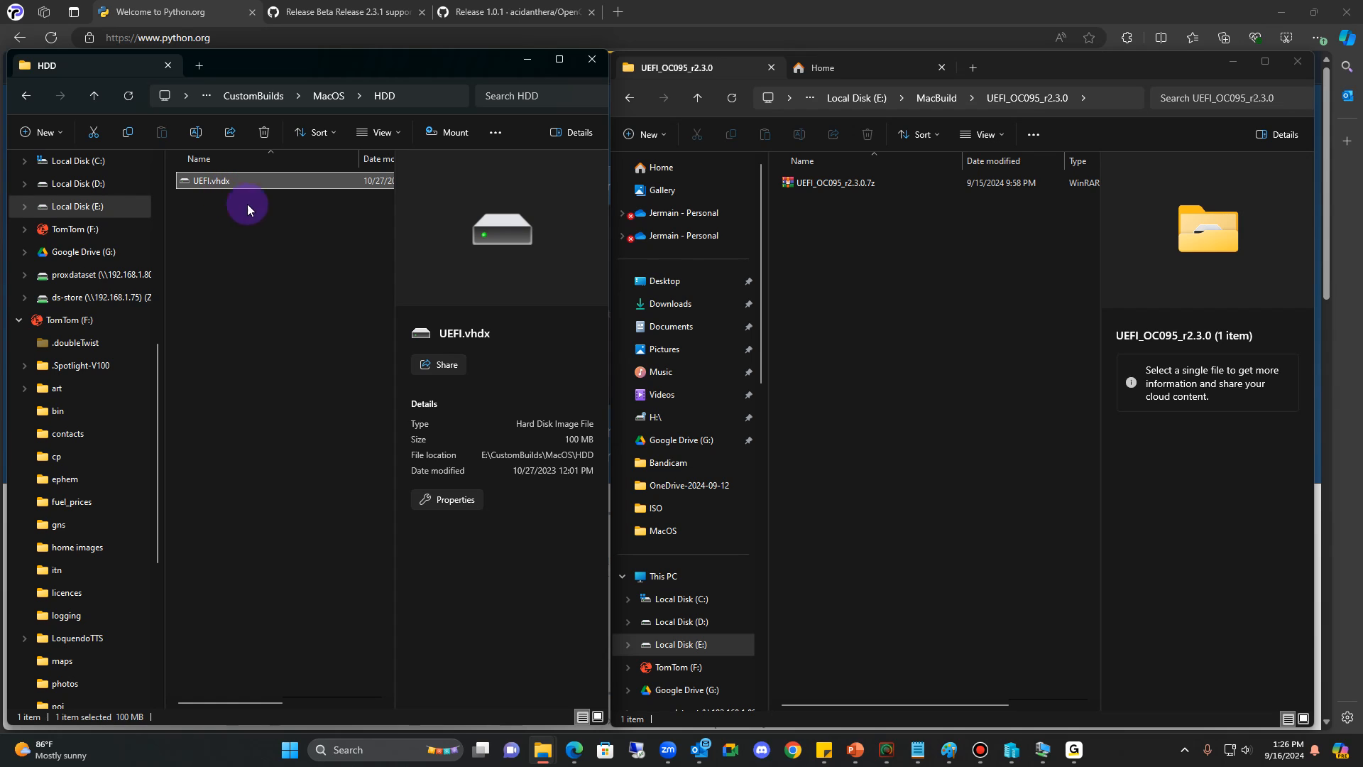
- Open a PowerShell terminal in the OpenCore-1.0.1-DEBUG\Utilities\macrecovery folder of MacBuild
left_click(632, 101)
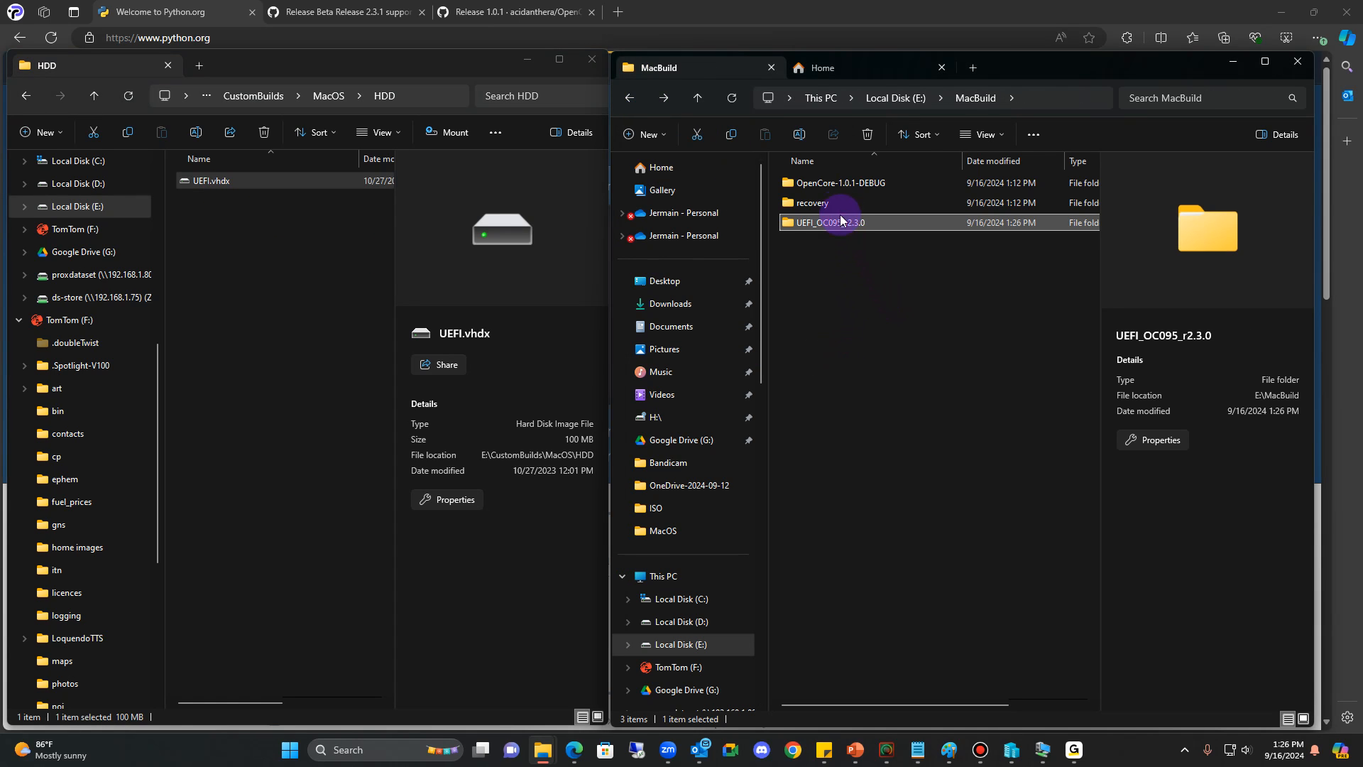
left_click(27, 95)
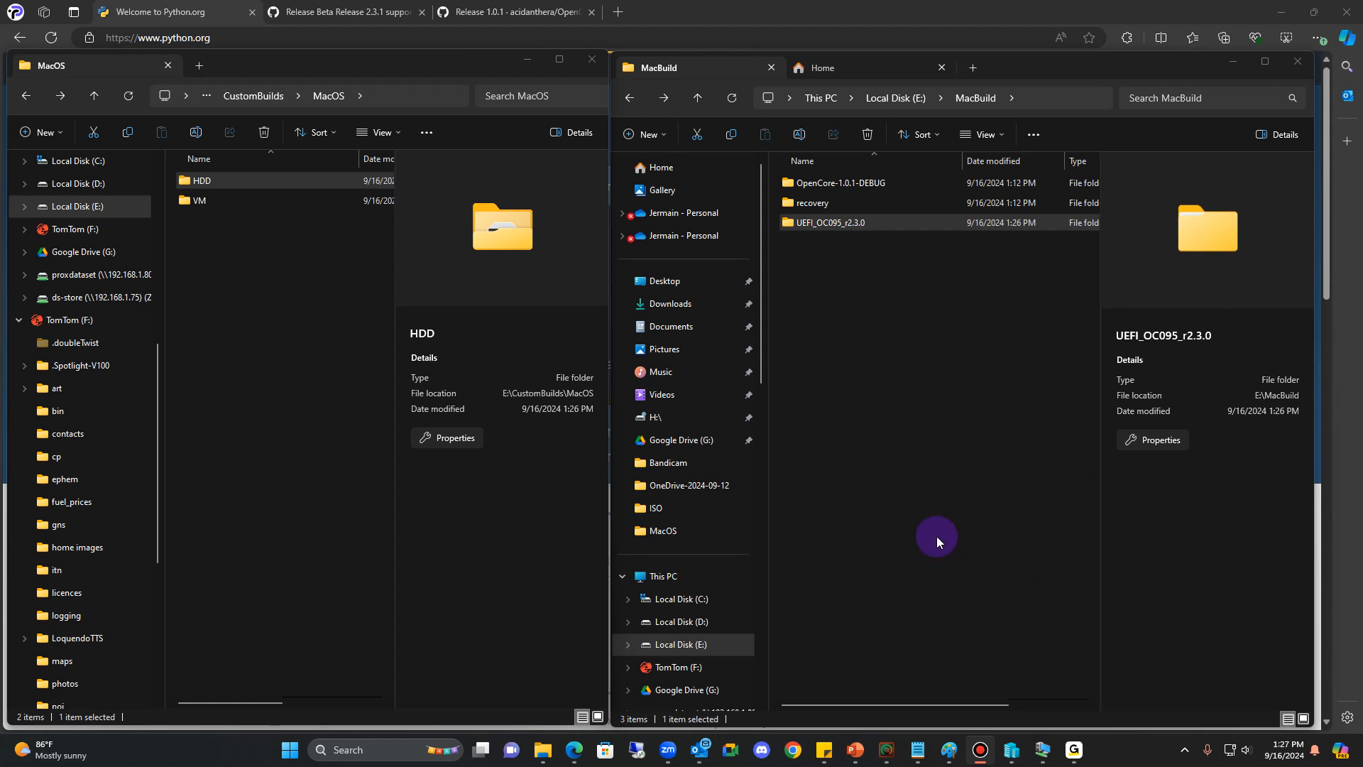
double_click(841, 189)
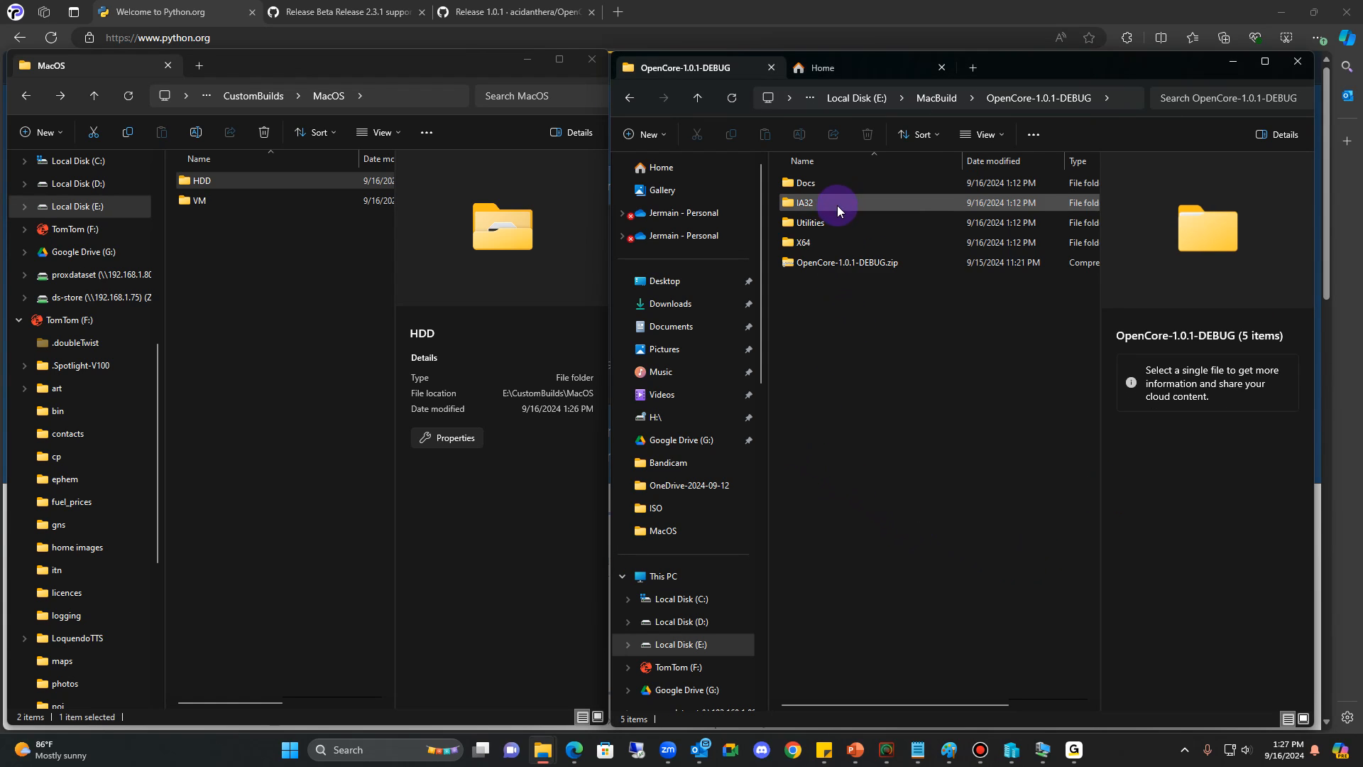
double_click(813, 223)
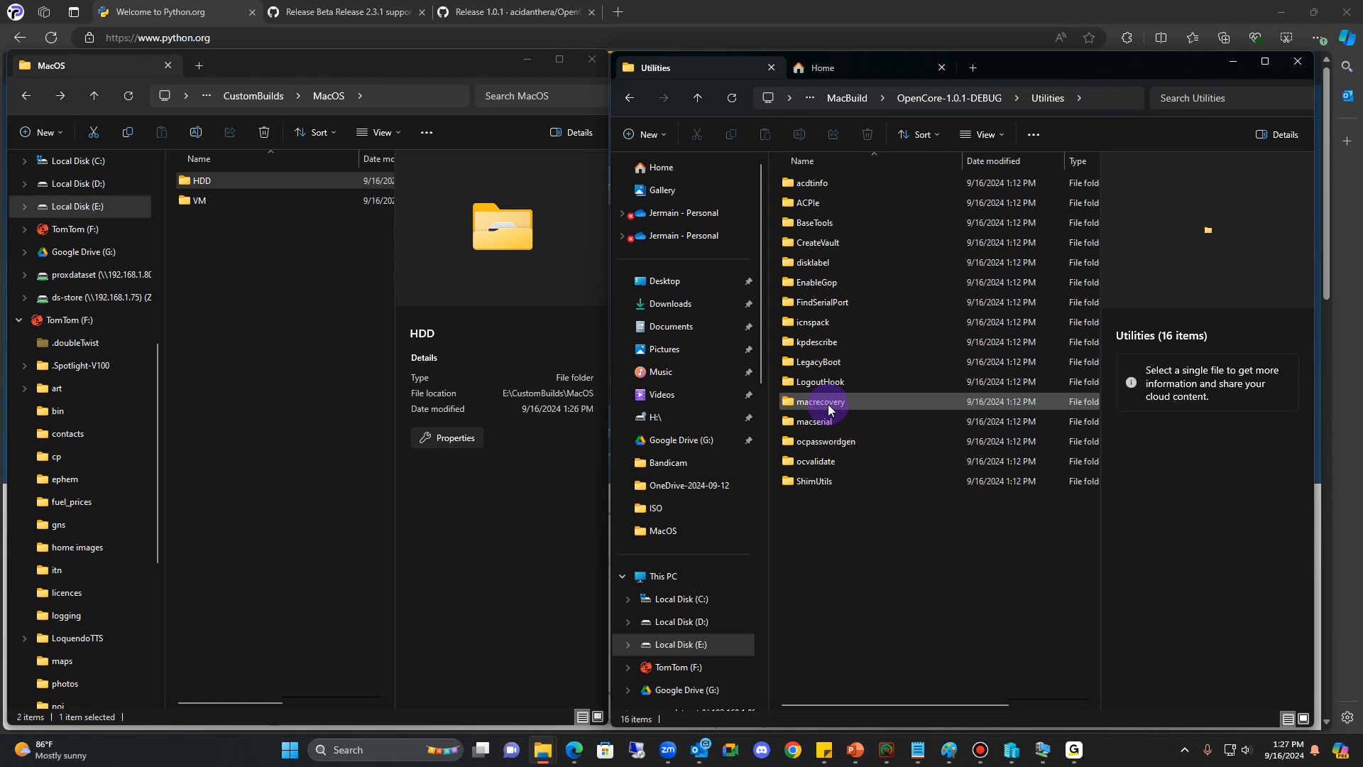
double_click(824, 403)
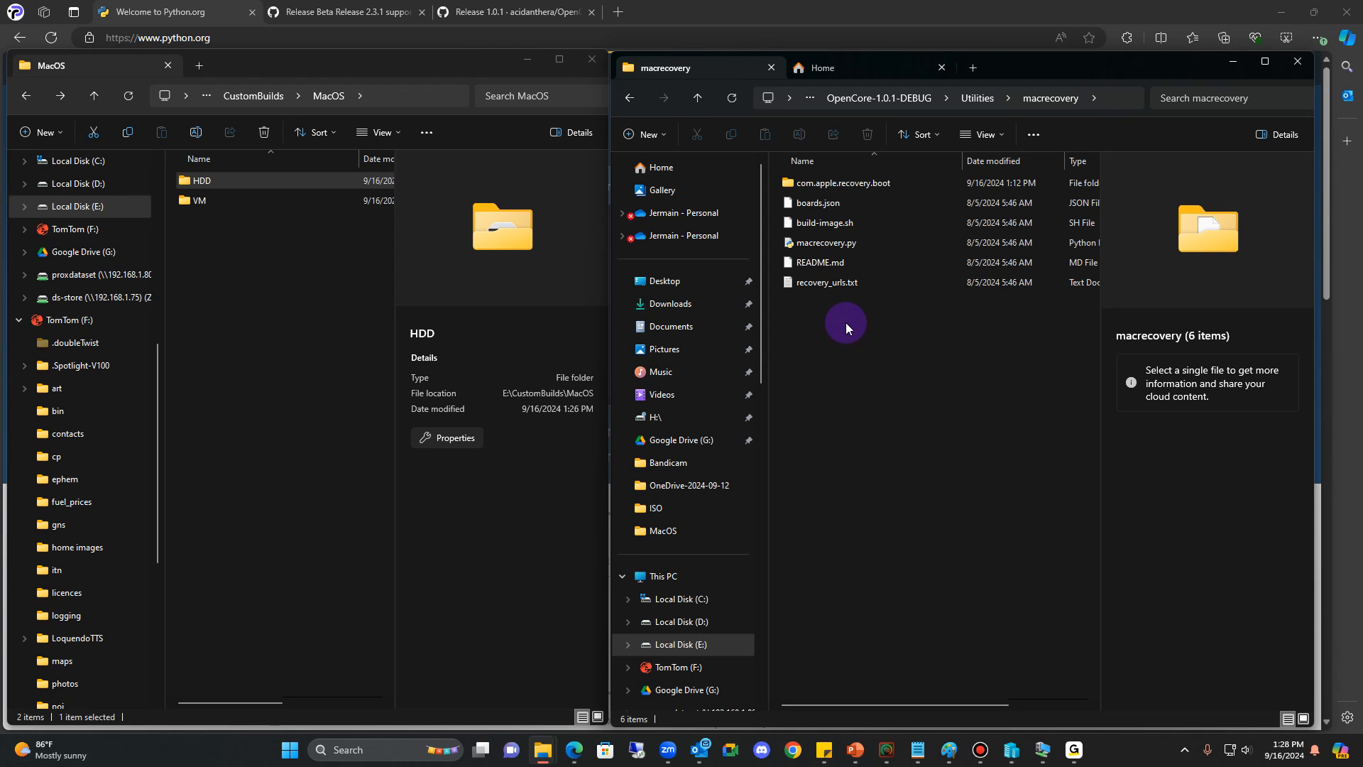
right_click(845, 322)
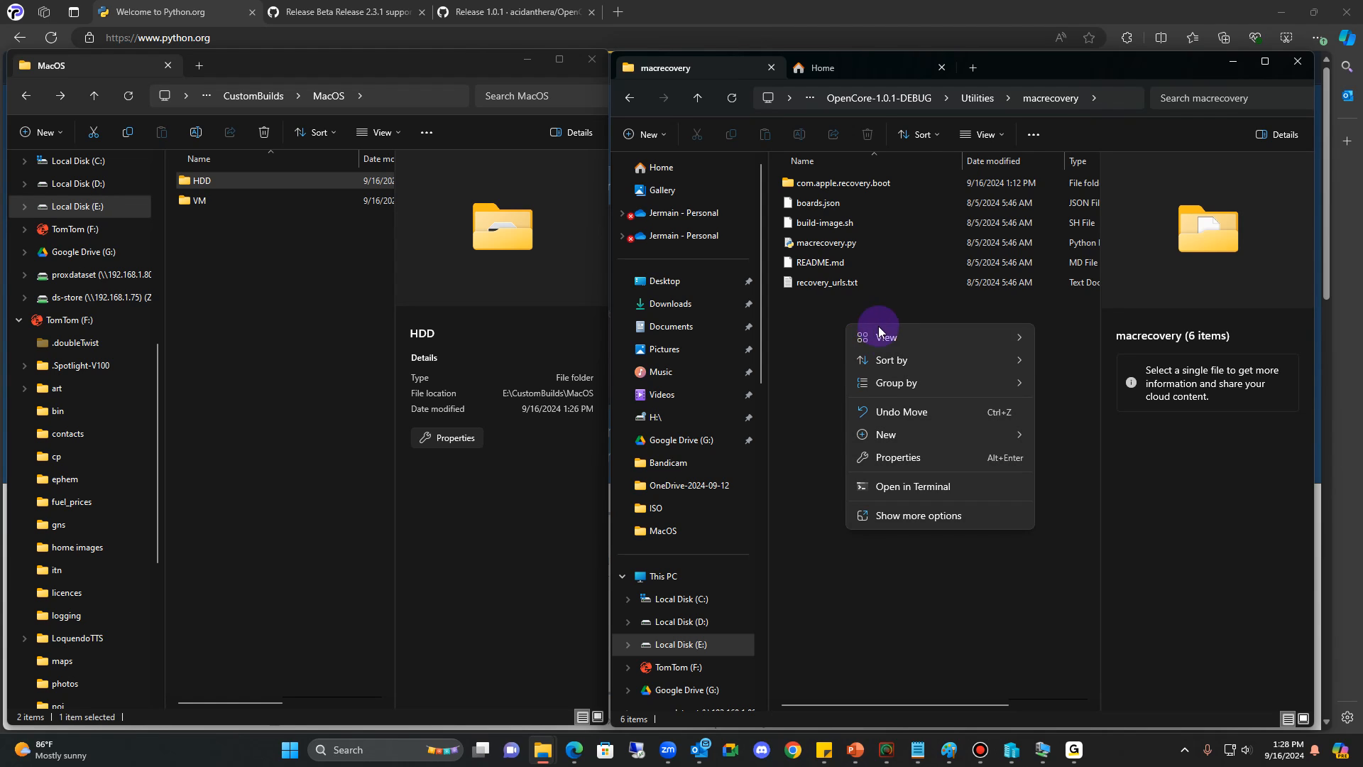
mouse_move(901, 440)
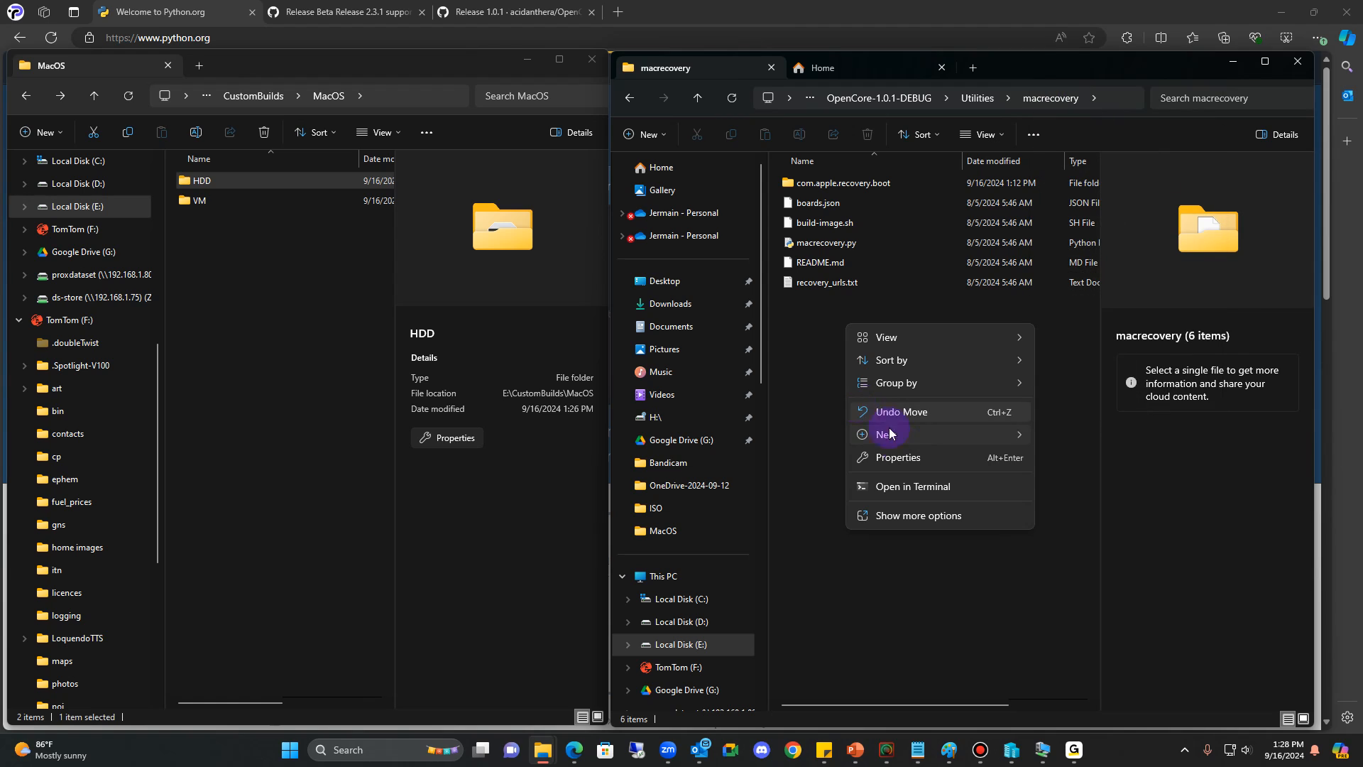
left_click(905, 487)
left_click_drag(551, 41, 862, 83)
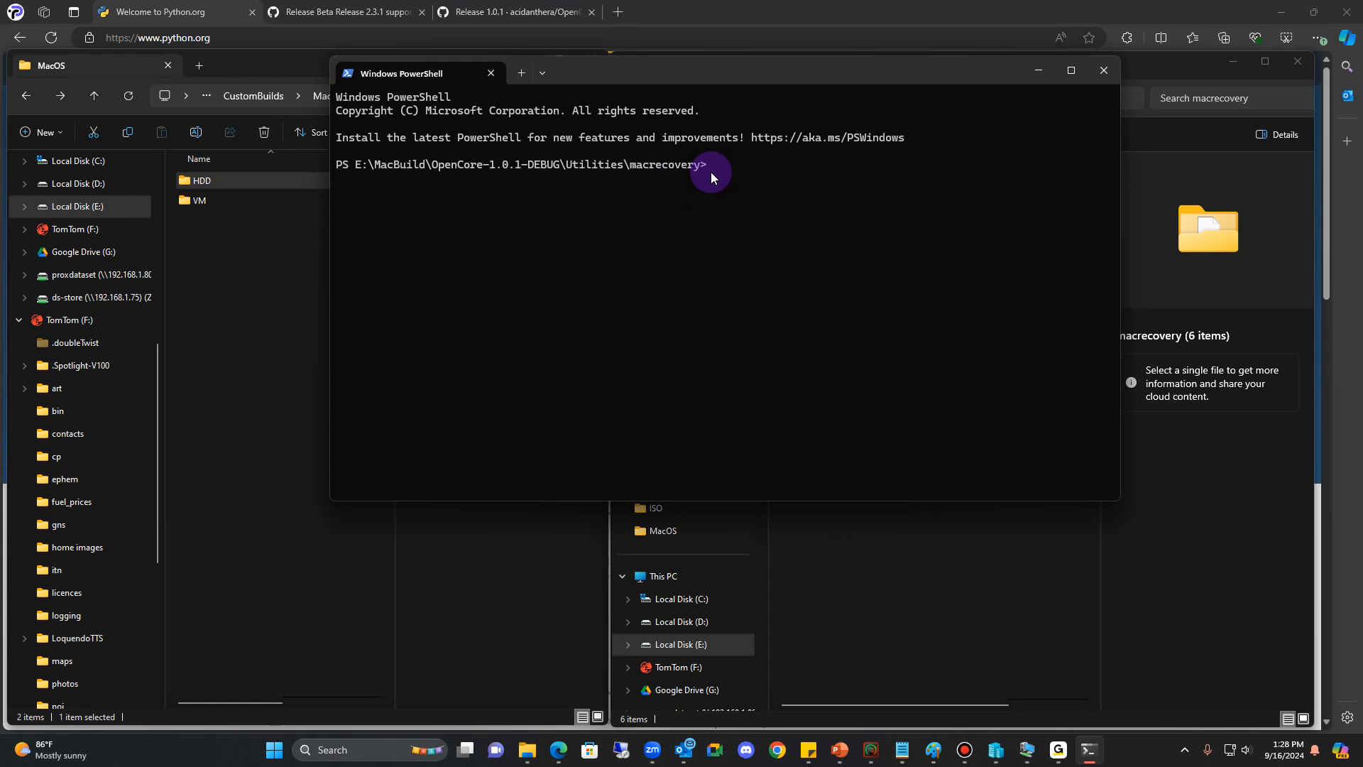
left_click_drag(713, 167, 510, 180)
left_click(825, 253)
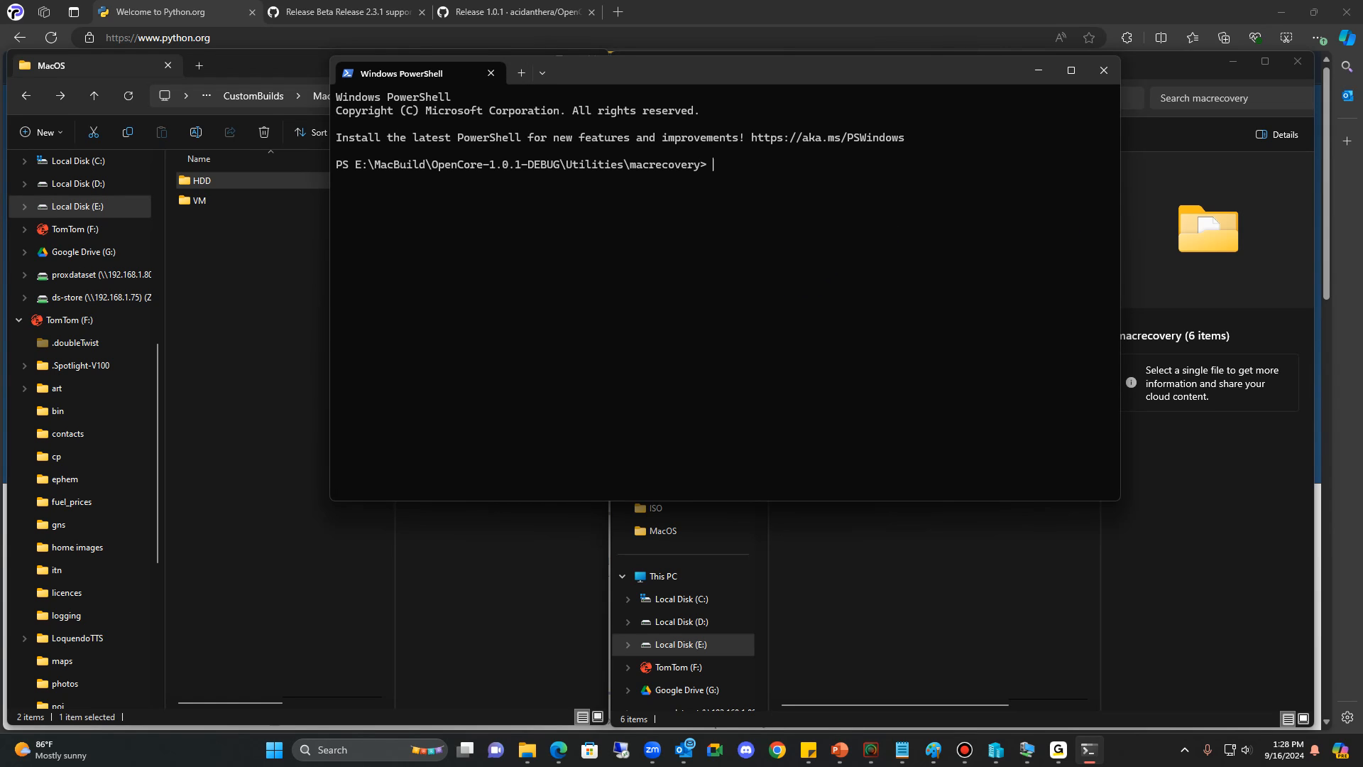
- Run "python macrecovery.py -os latest download" in PowerShell to fetch the latest macOS recovery image
key("alt+Tab")
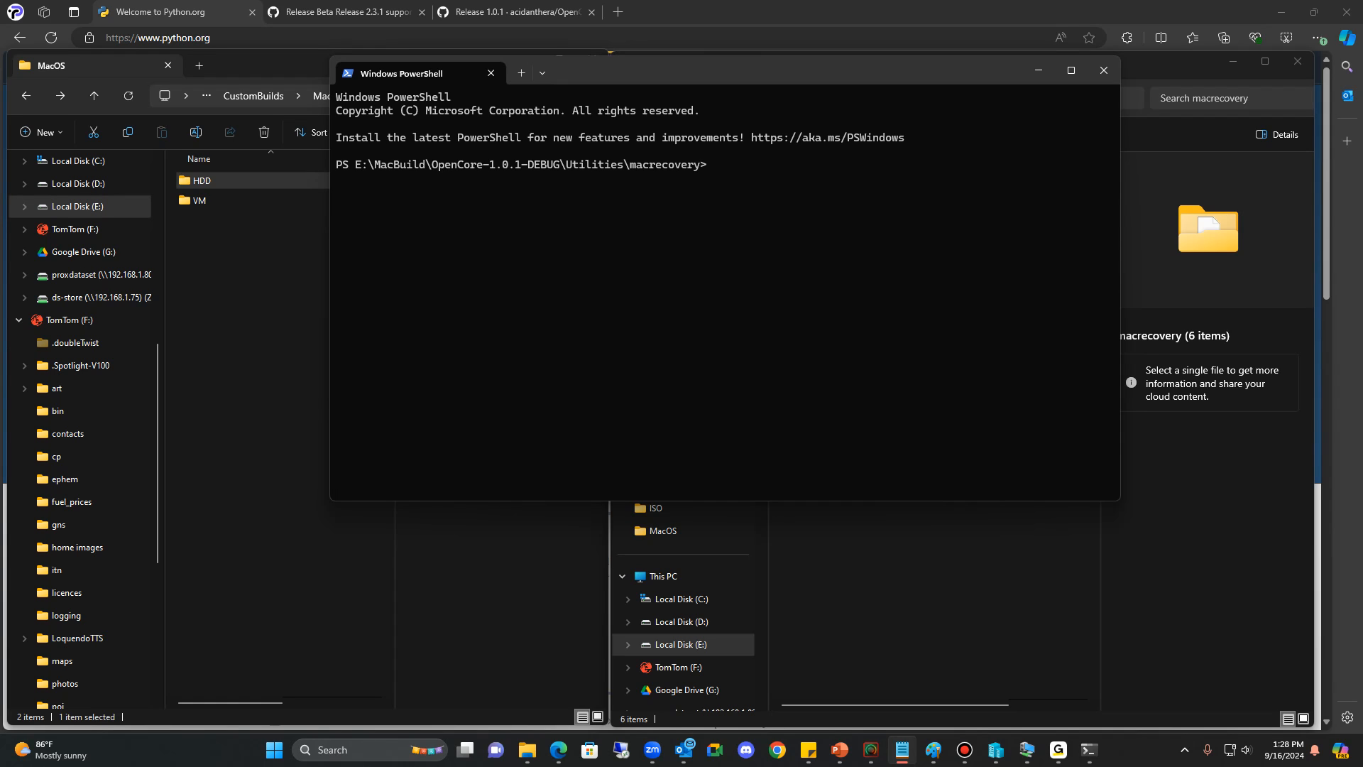
left_click(742, 177)
type("python macrecovery.py -os latest download")
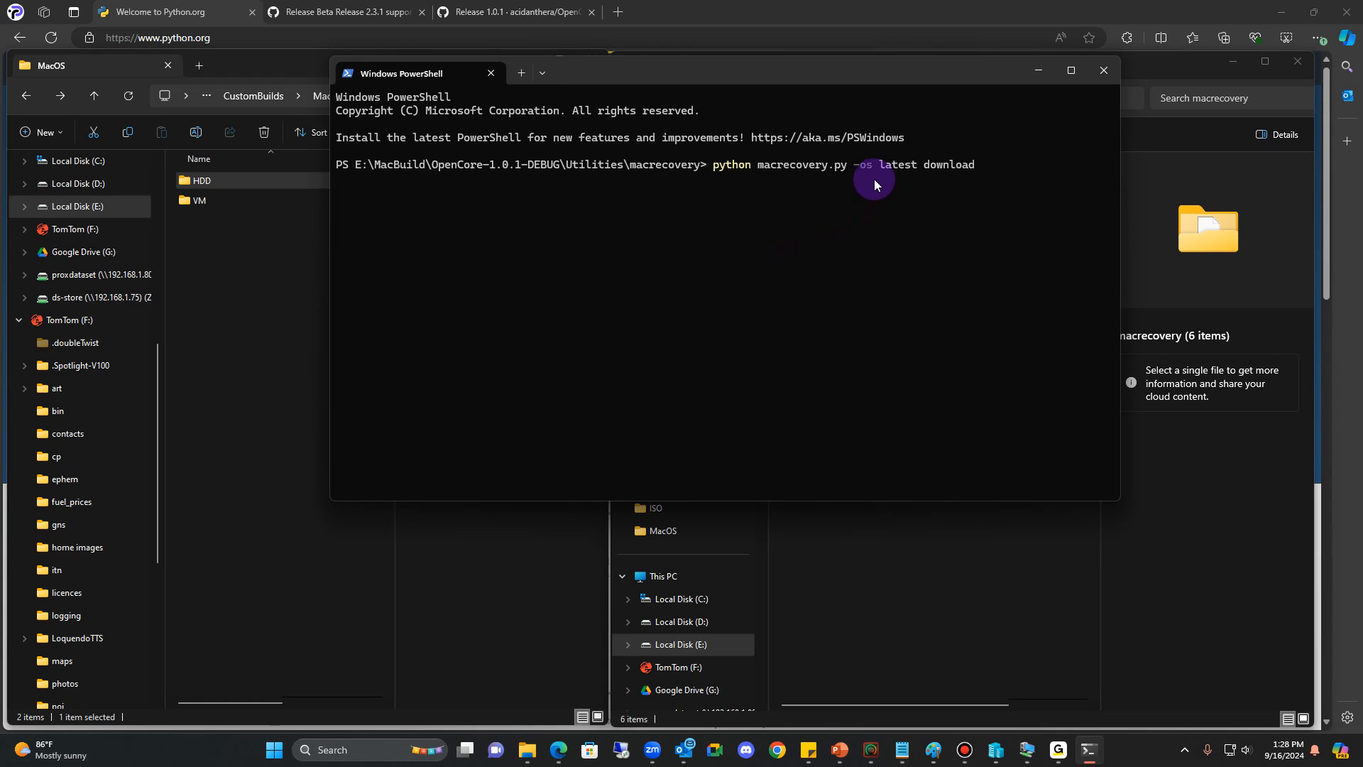
left_click_drag(854, 77, 491, 125)
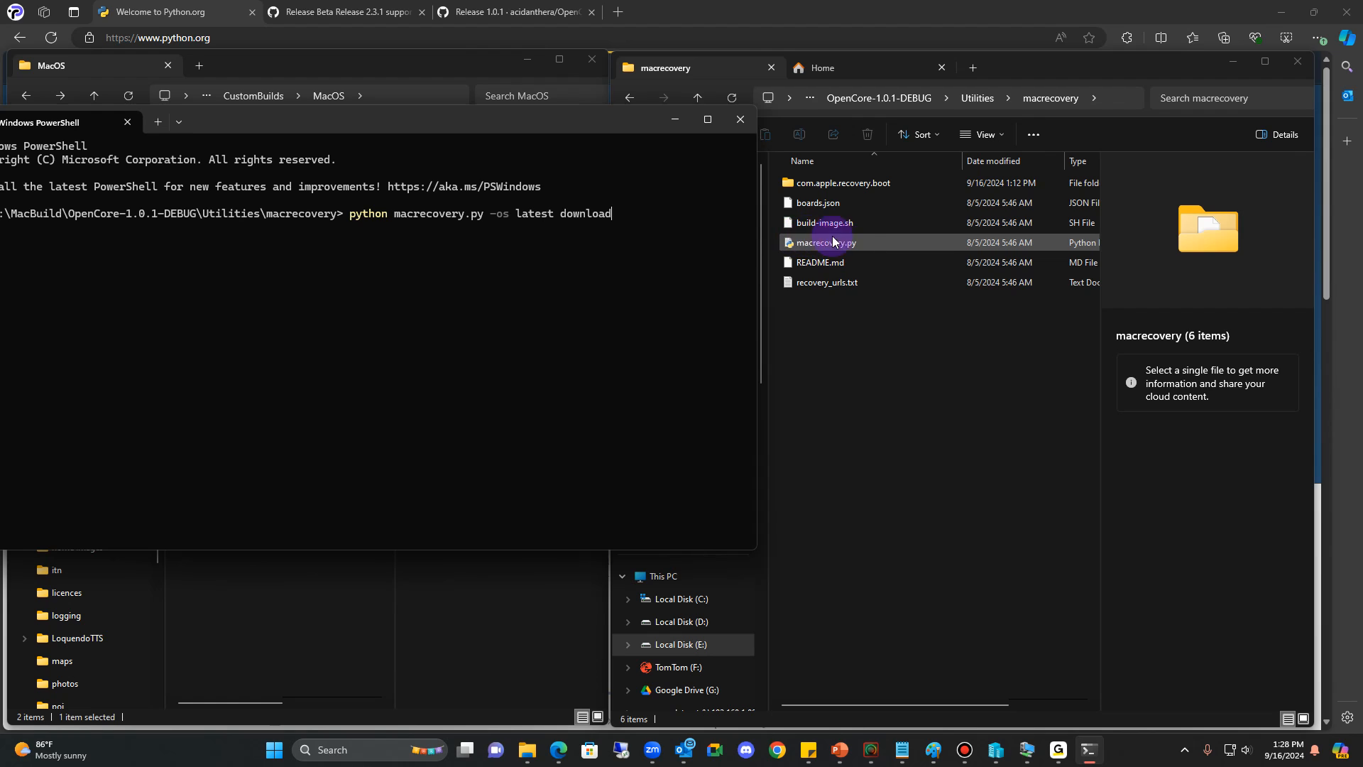
left_click_drag(540, 120, 1009, 99)
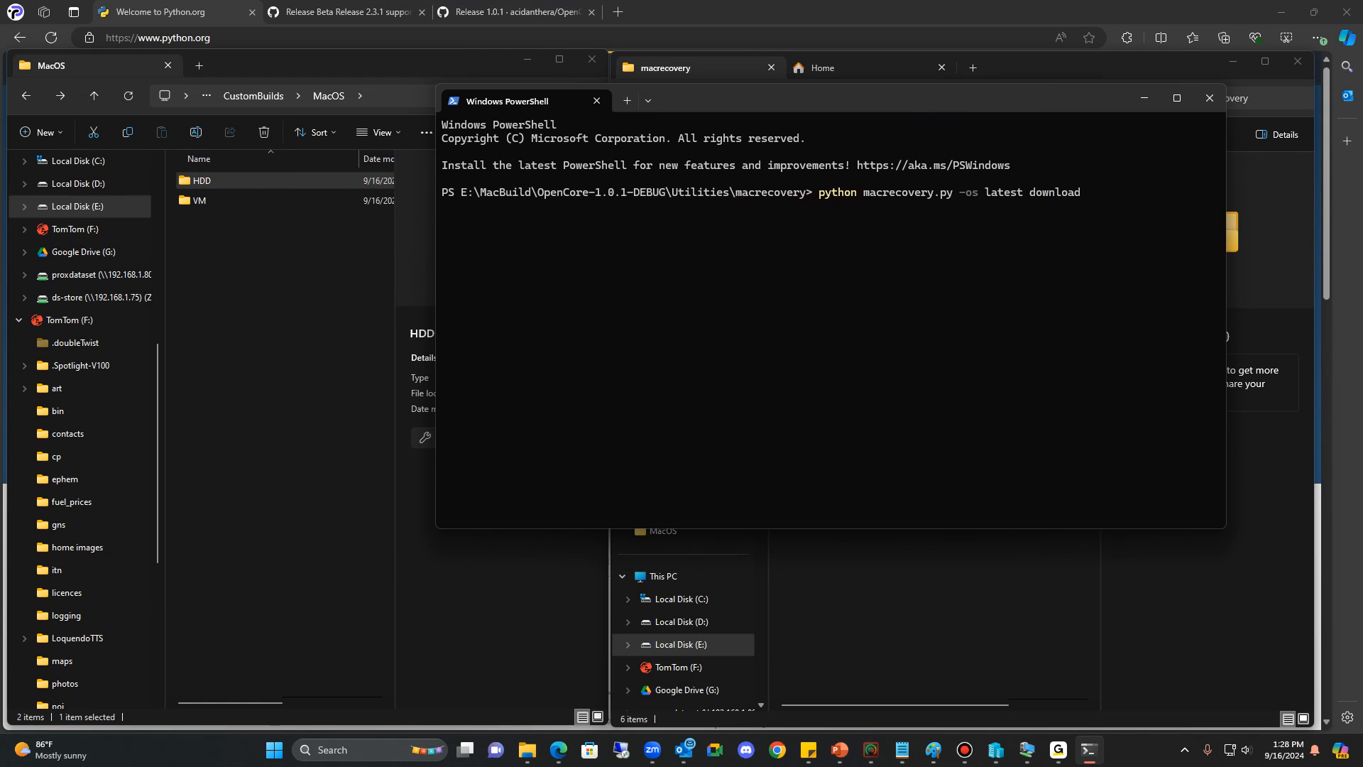
key("Return")
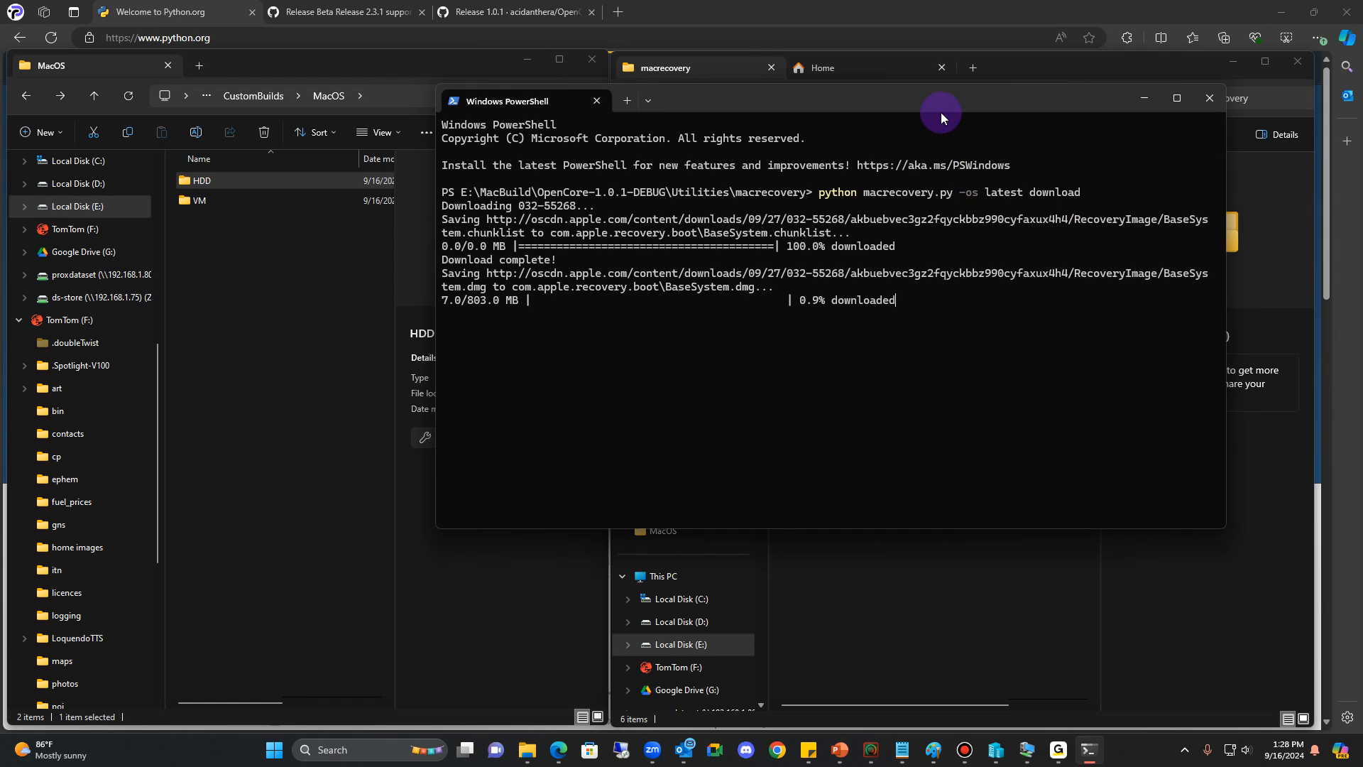
- Check the output of the recovery image download and close the terminal once it has finished
left_click_drag(940, 113, 487, 133)
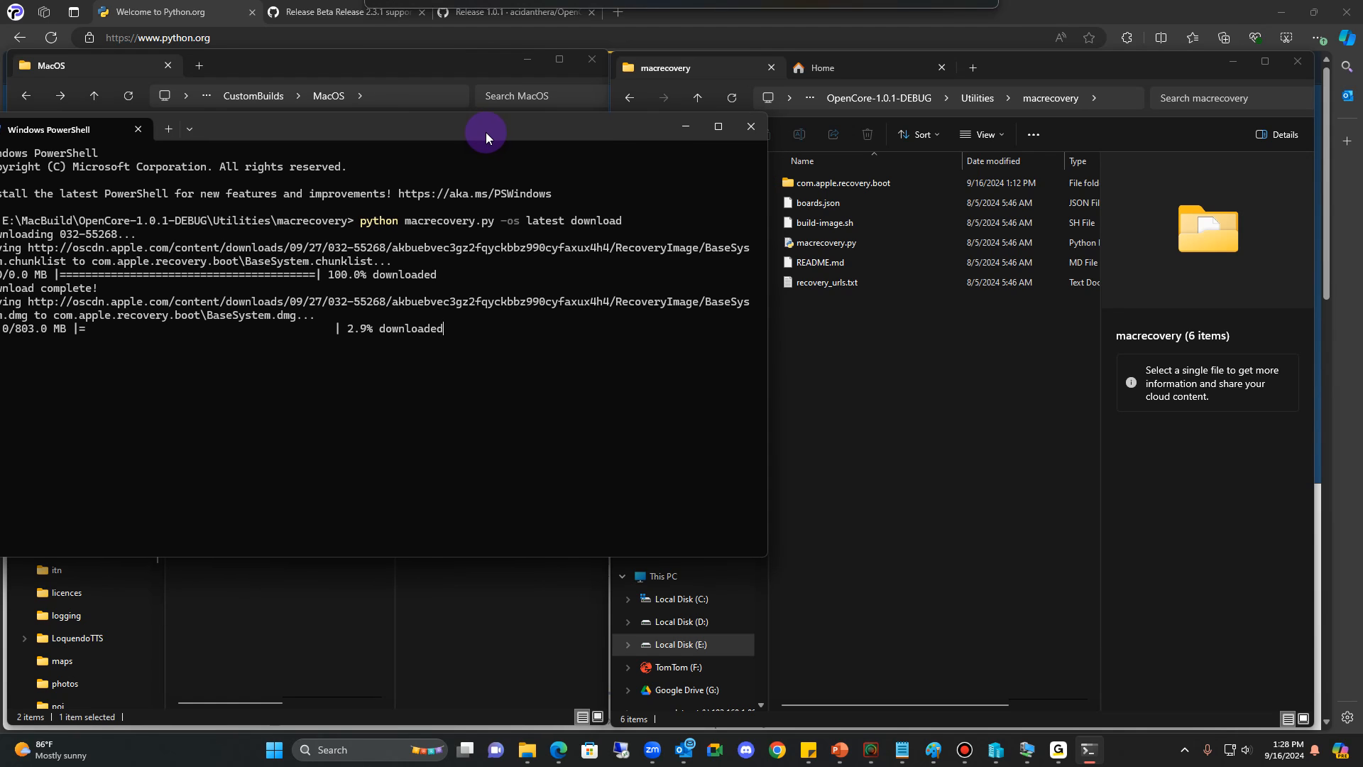
left_click_drag(486, 132, 893, 139)
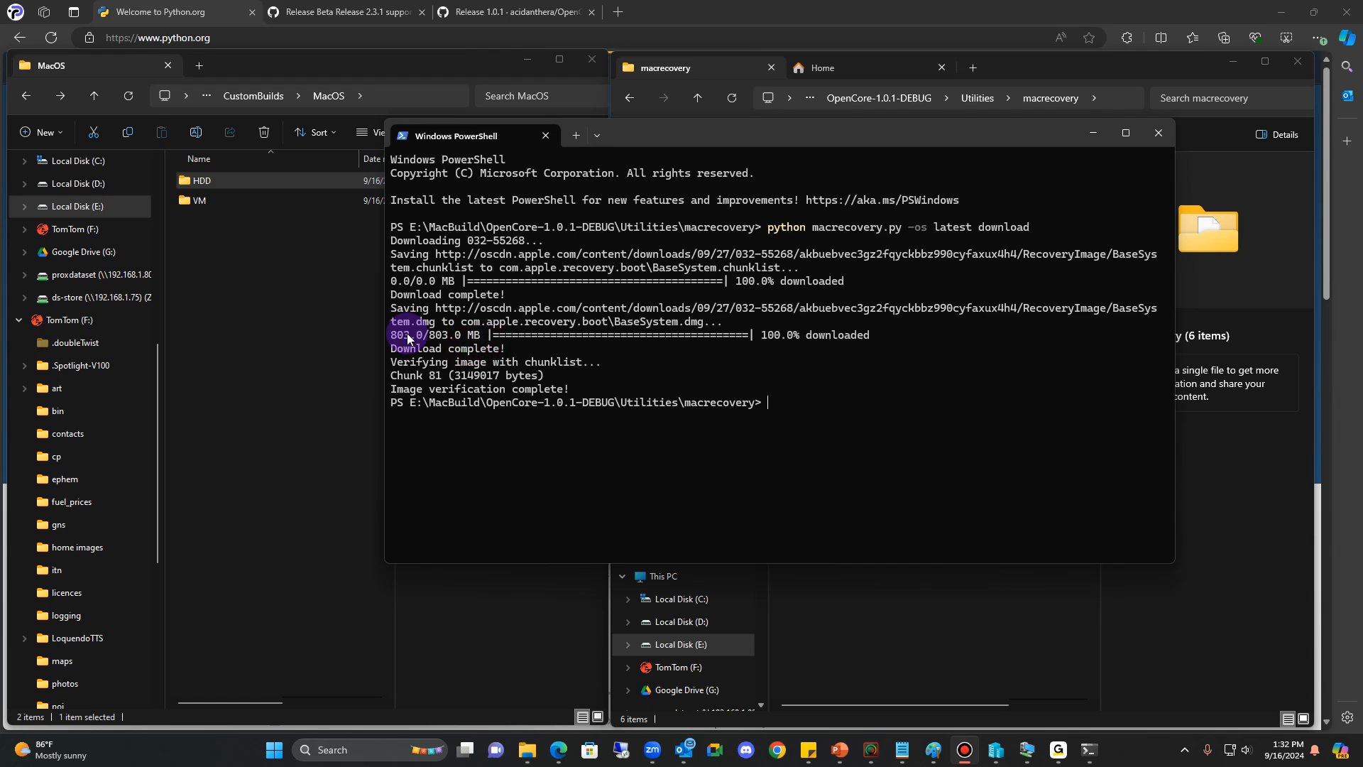
left_click_drag(487, 334, 399, 336)
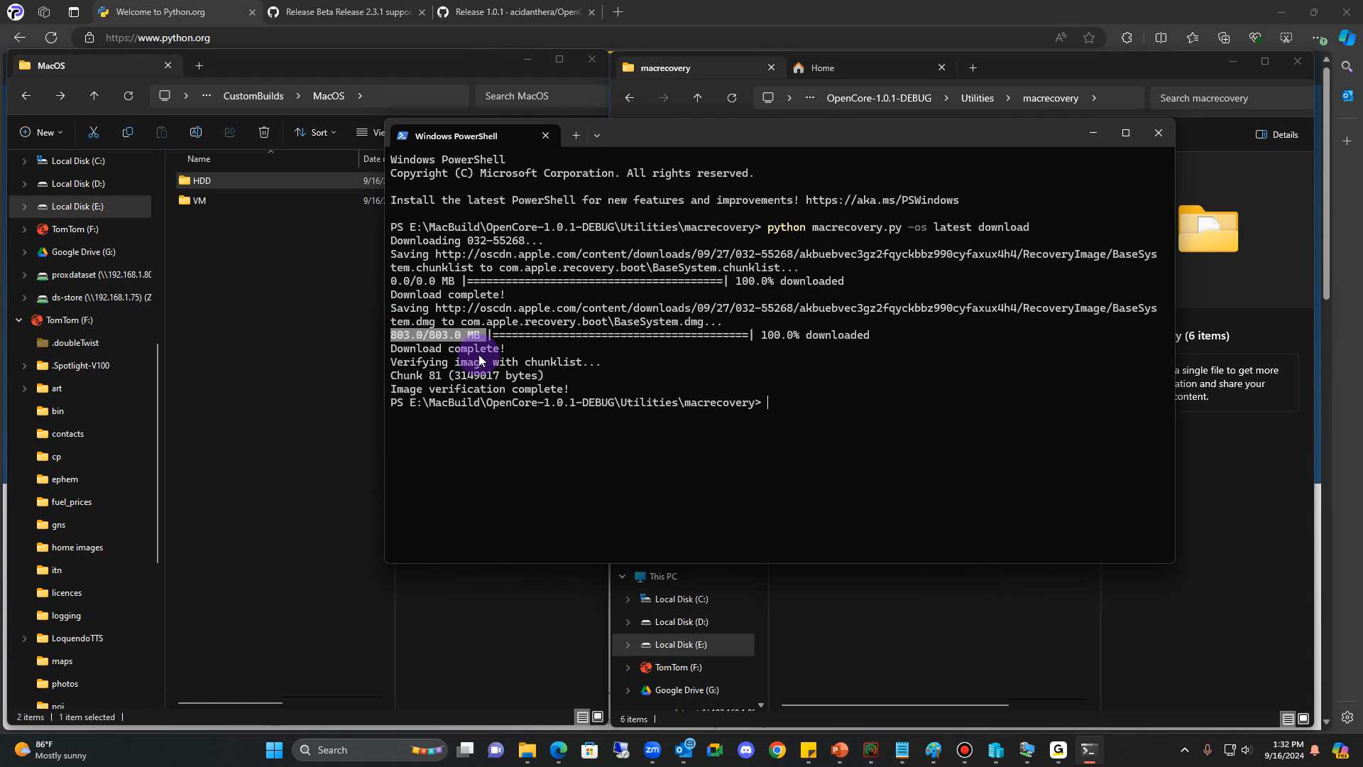
left_click_drag(518, 352, 412, 353)
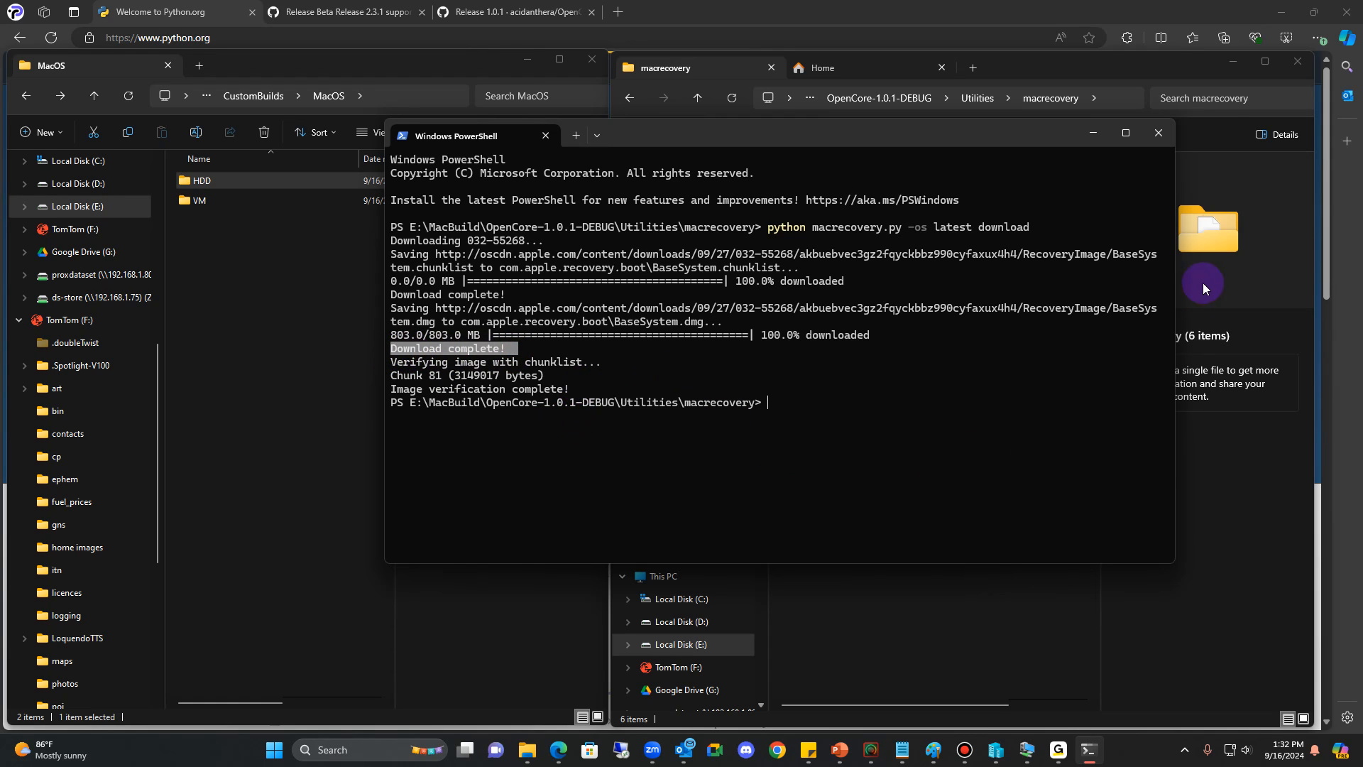
left_click(1154, 142)
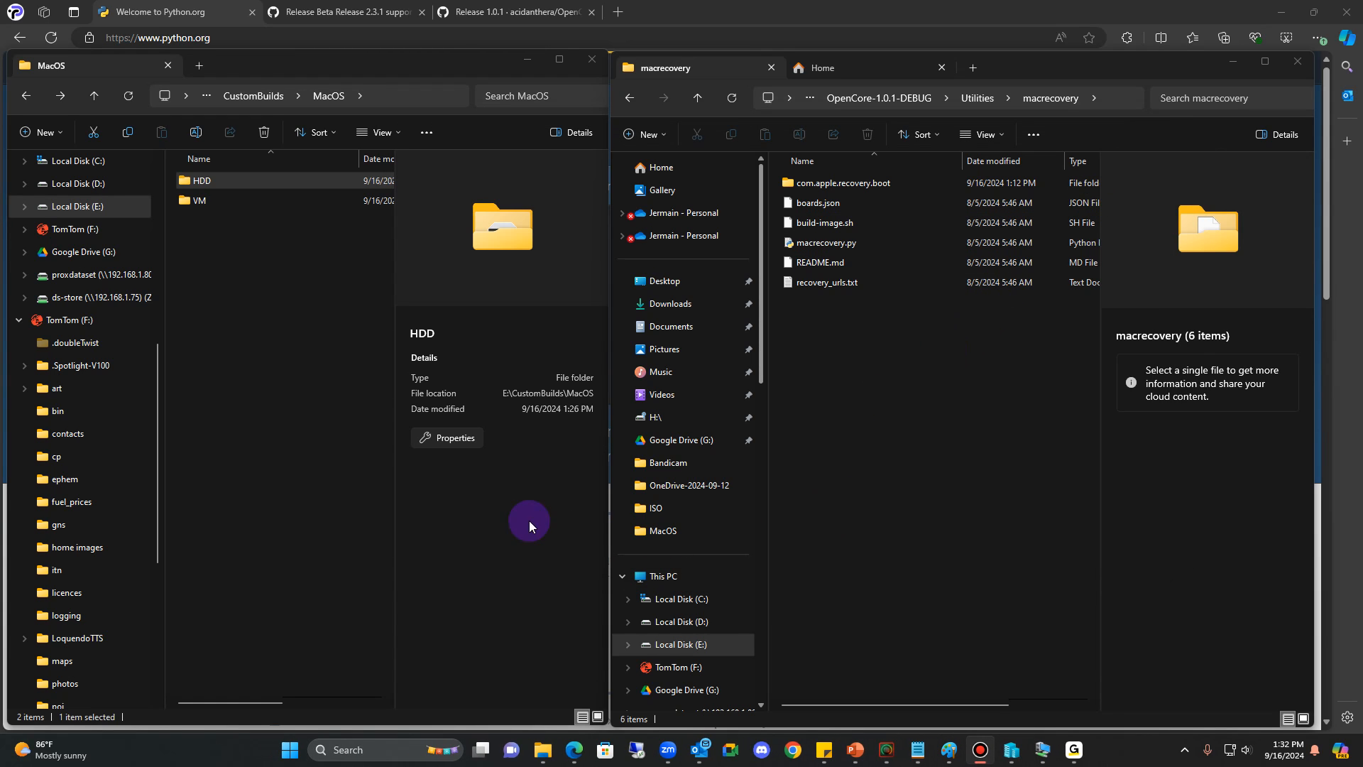
- Mount the UEFI.vhdx disk image stored in the HDD folder
left_click(338, 378)
double_click(220, 180)
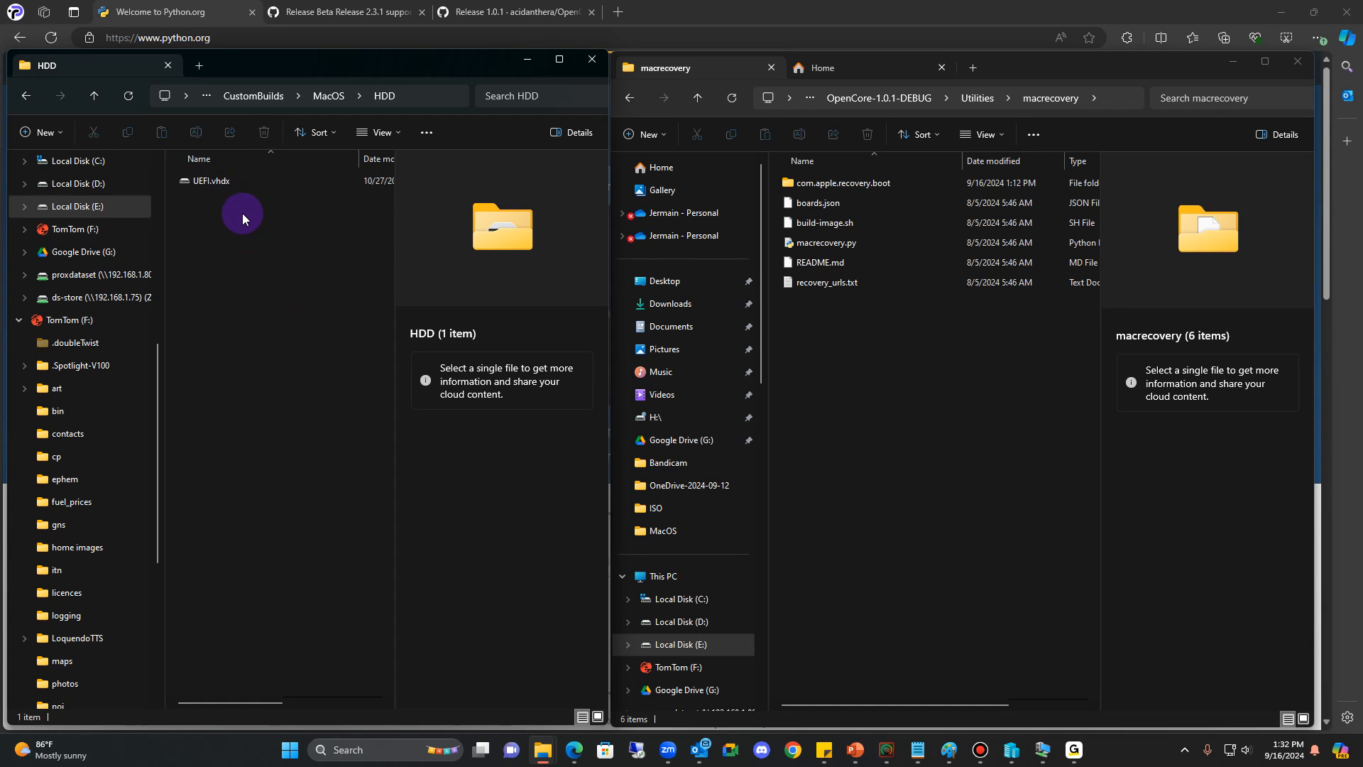
left_click(211, 182)
right_click(211, 183)
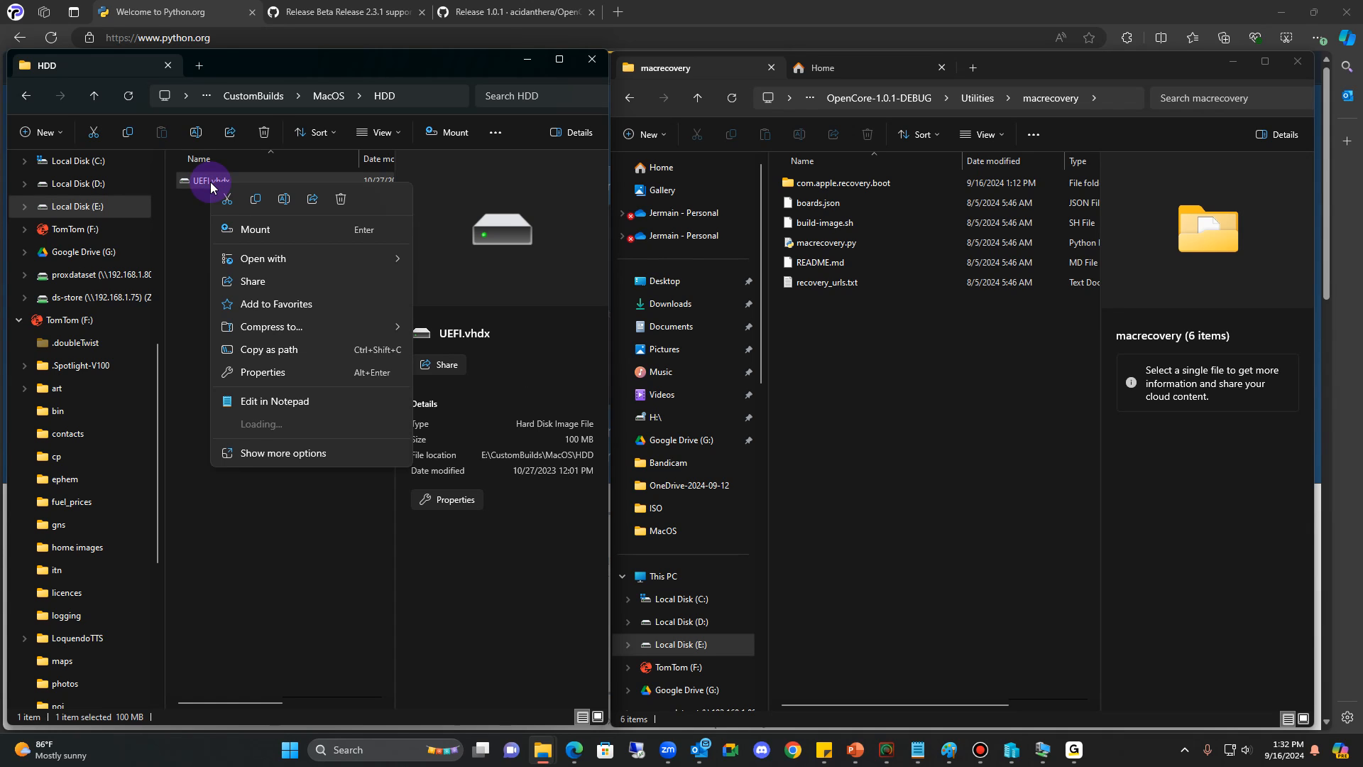
left_click(266, 234)
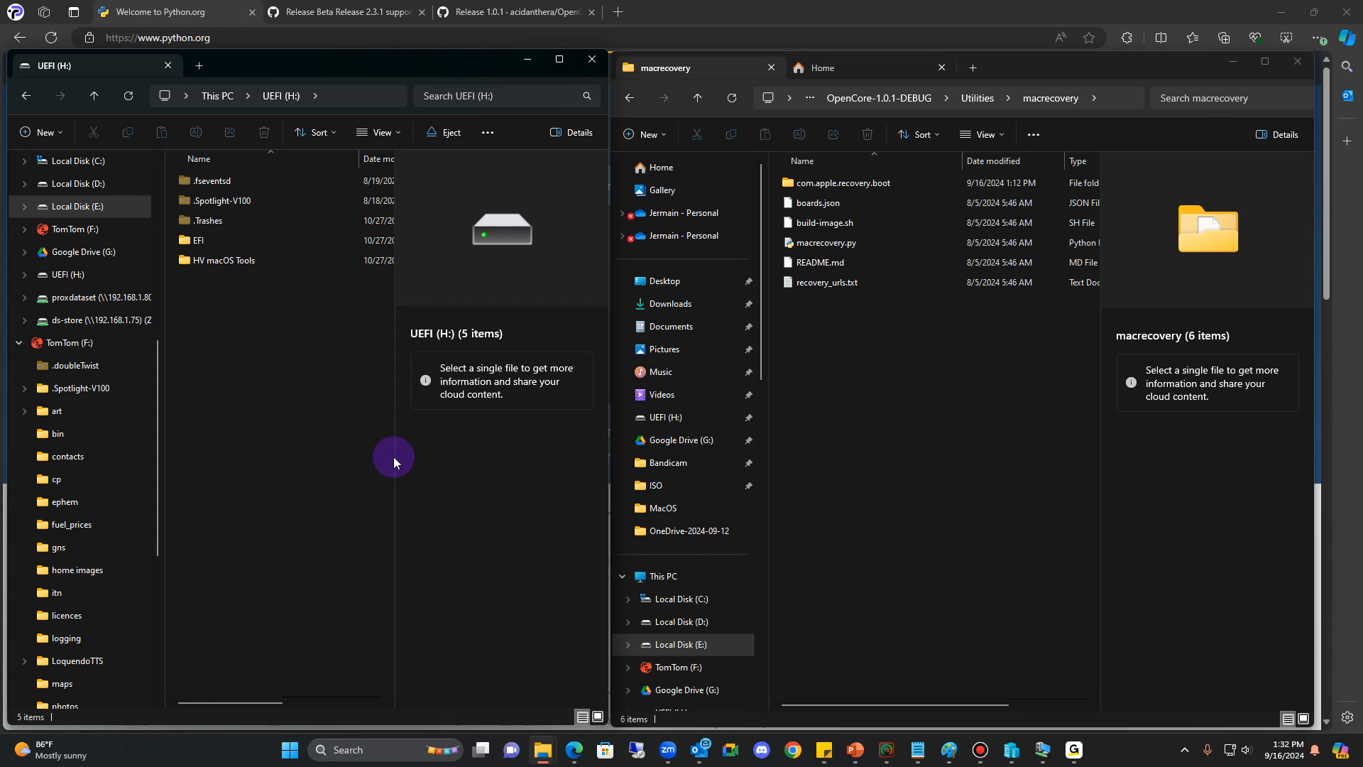
- Copy the com.apple.recovery.boot folder from macrecovery to the root of the mounted UEFI (H:) drive
left_click(817, 417)
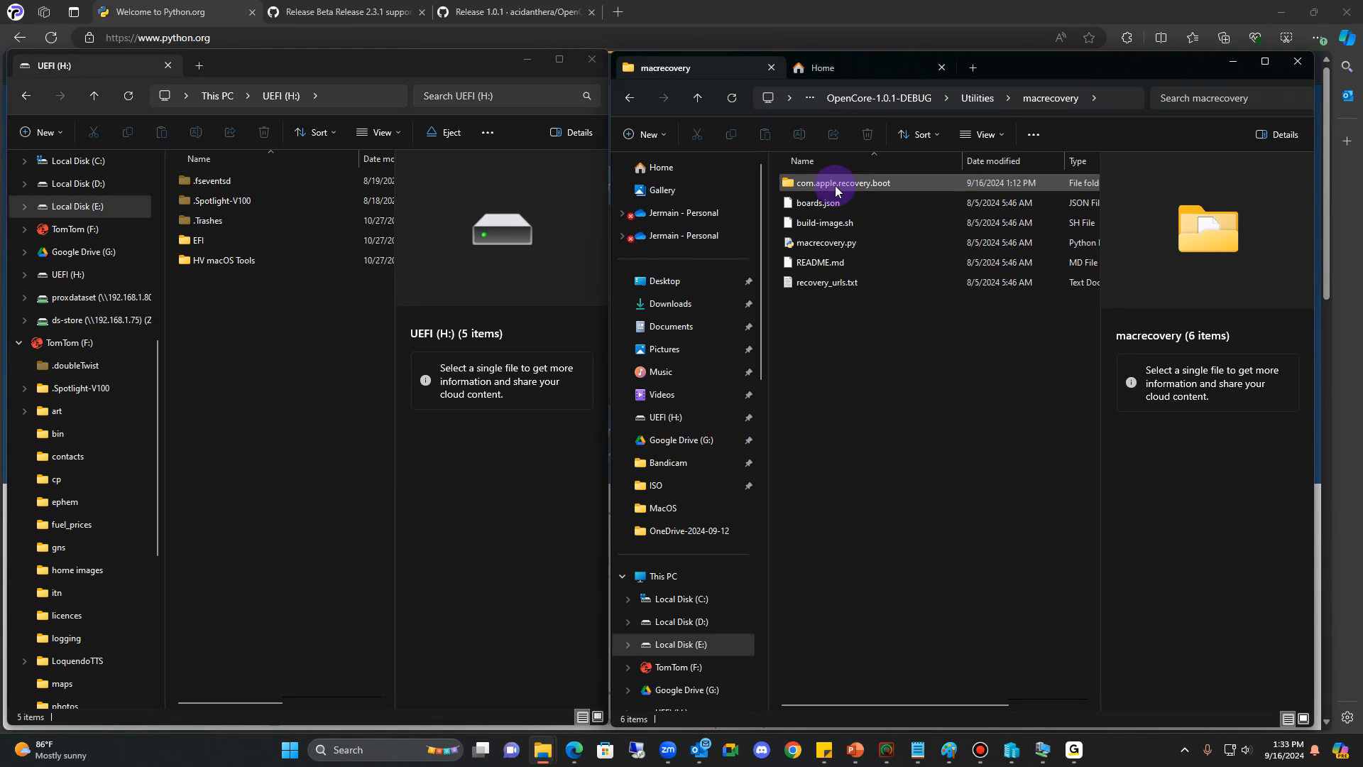
mouse_move(836, 192)
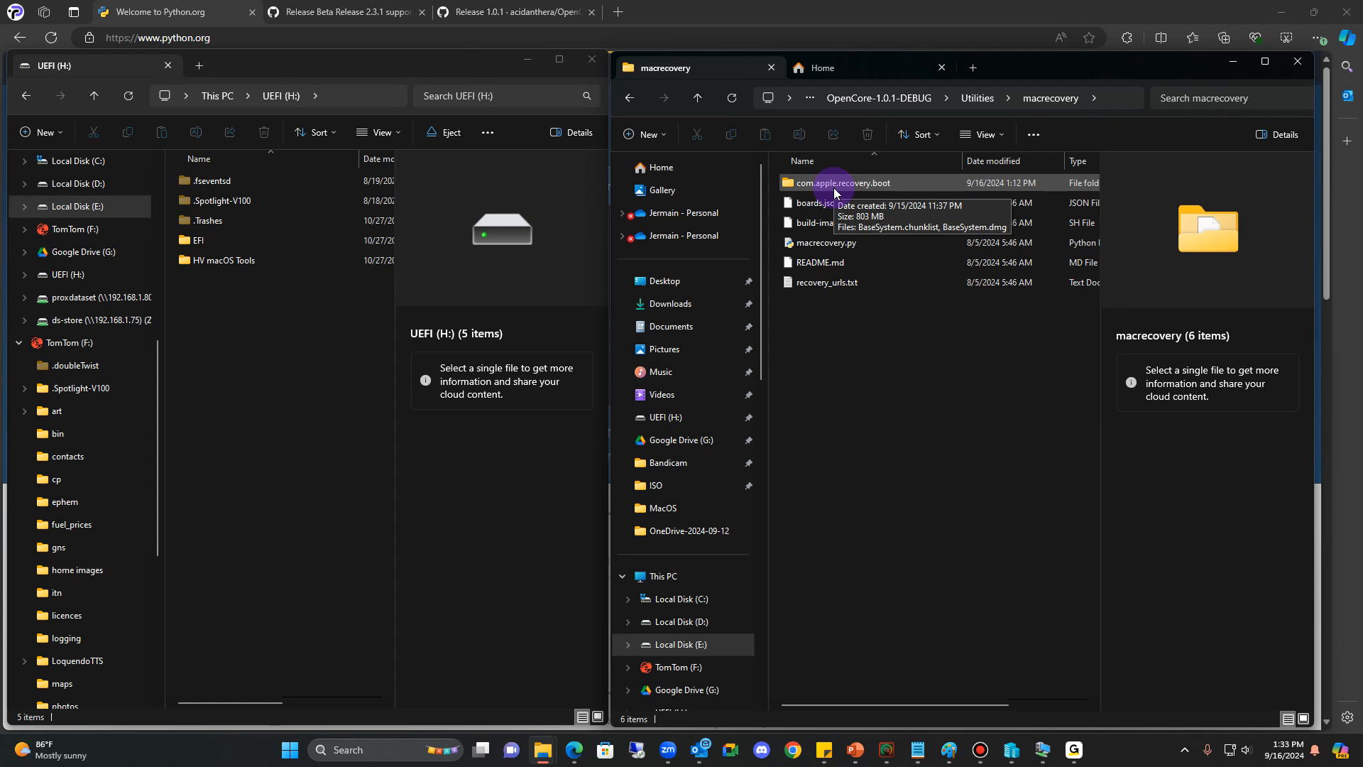
left_click_drag(836, 192, 236, 351)
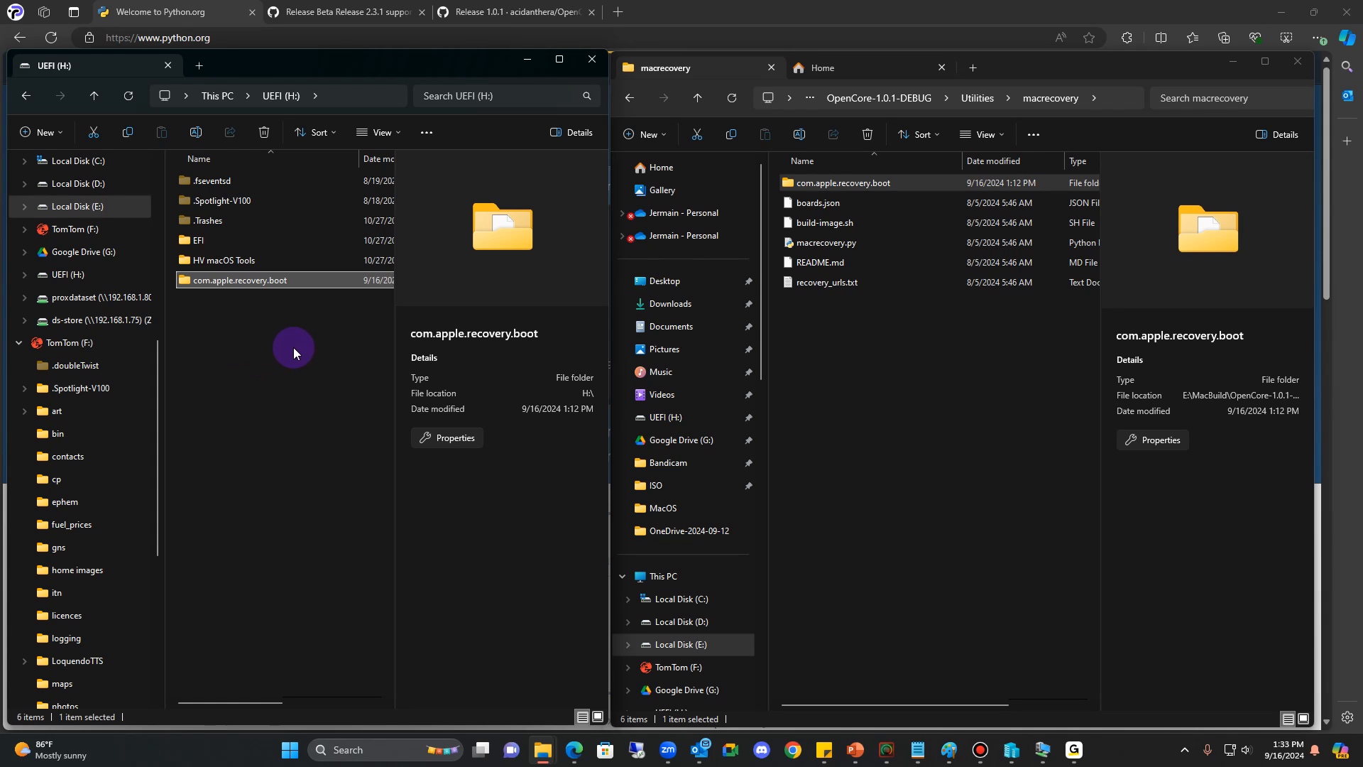
- Eject the mounted UEFI (H:) drive from This PC
left_click(220, 105)
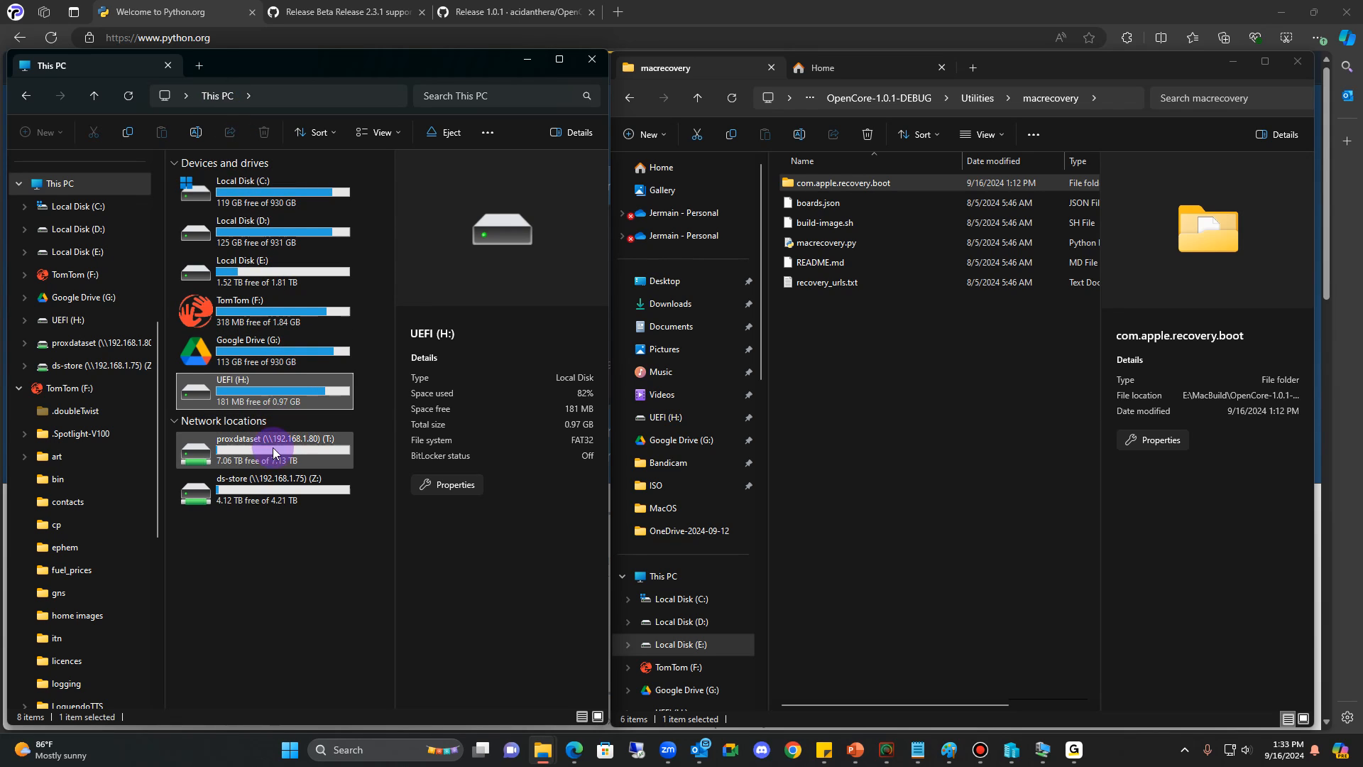
right_click(244, 393)
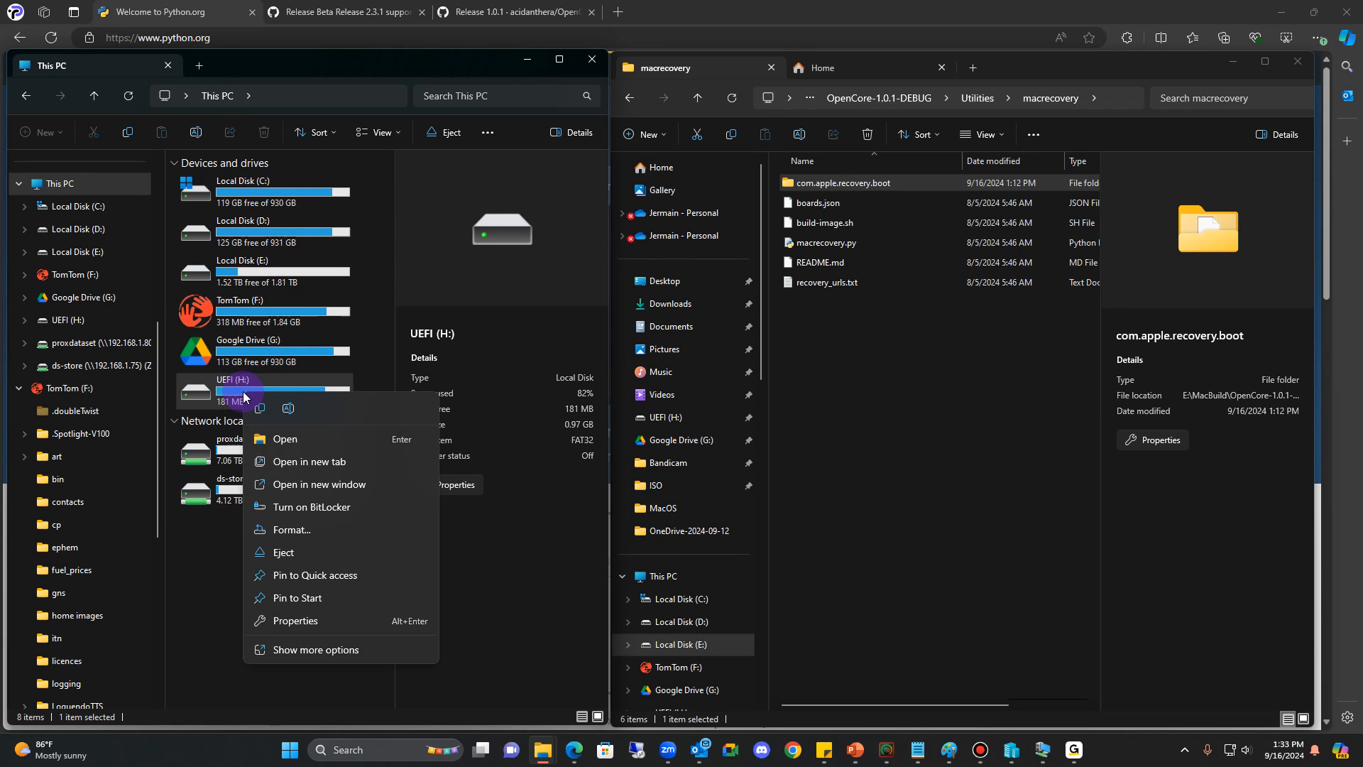
left_click(311, 553)
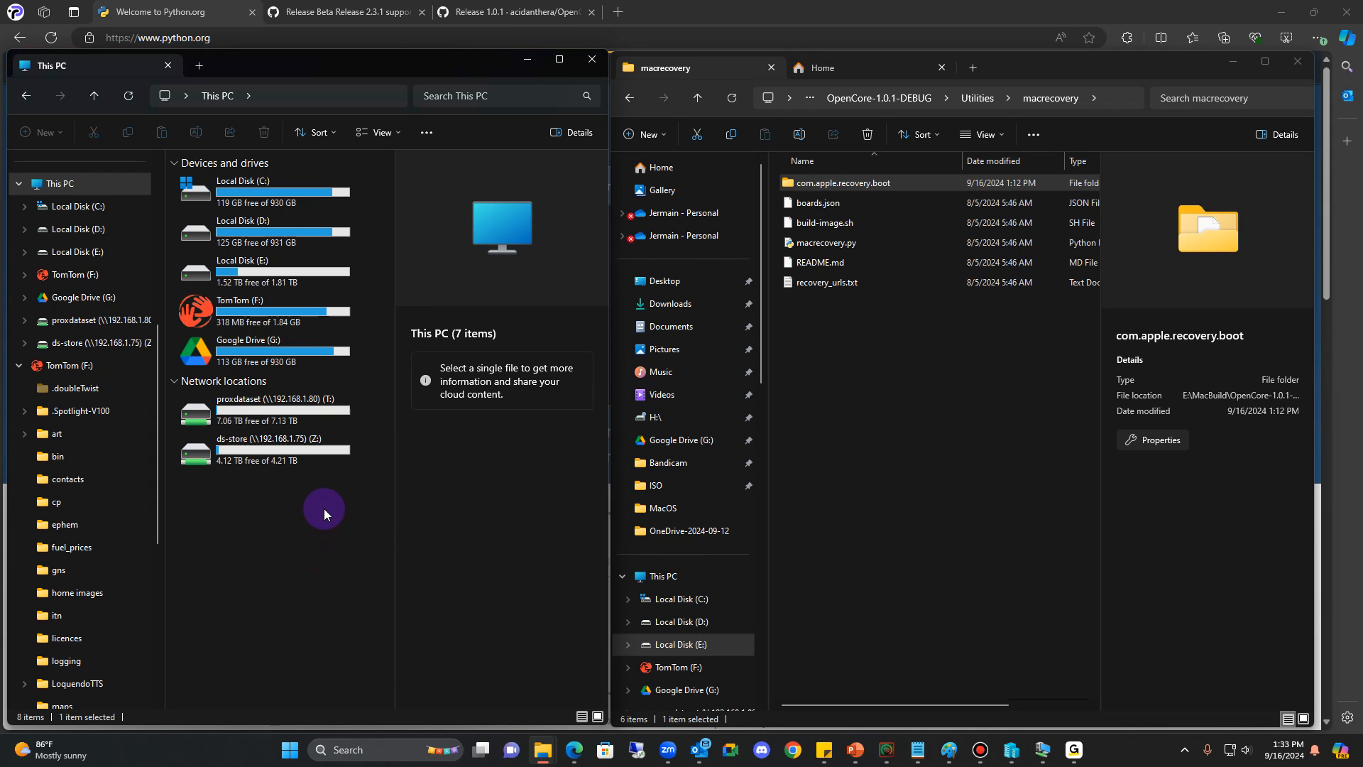
left_click(34, 101)
left_click(826, 383)
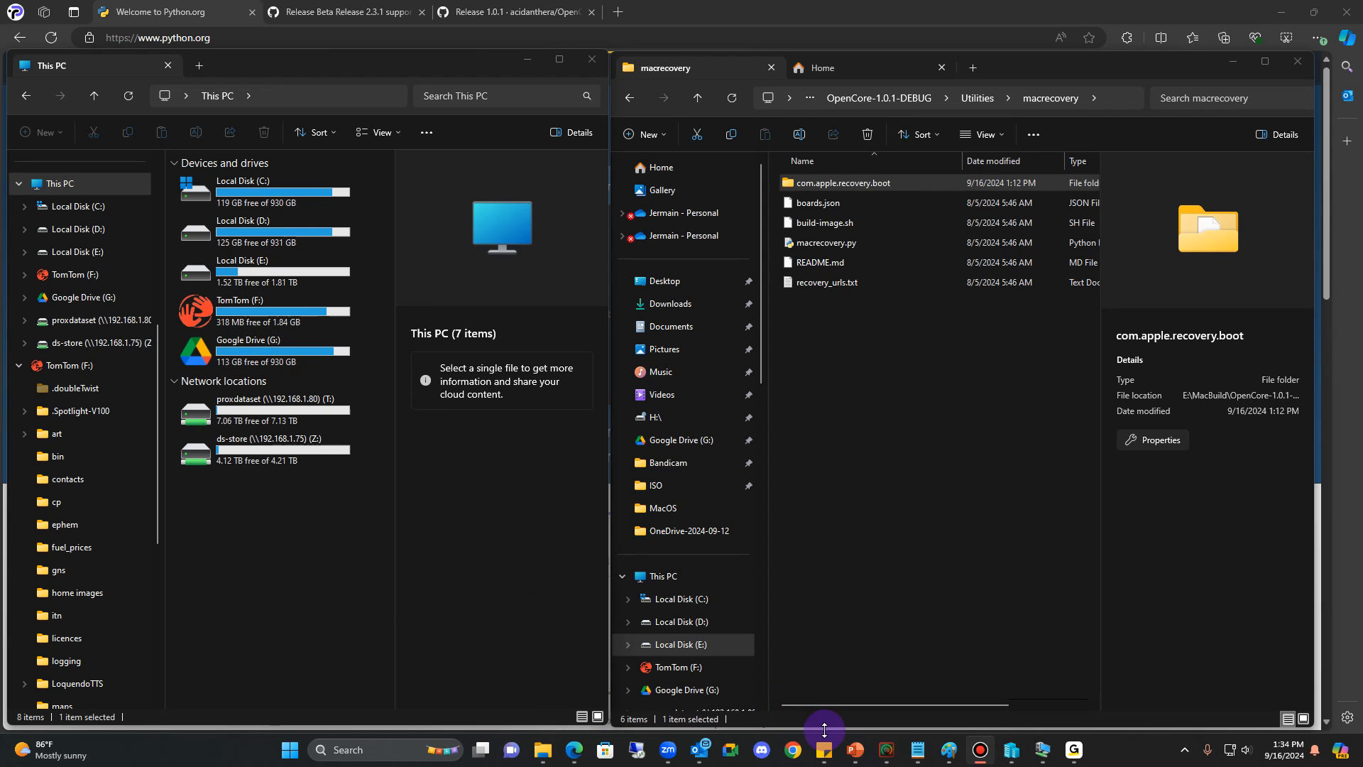
- Switch to Hyper-V Manager and start creating a new virtual machine named MacOS
left_click(1011, 756)
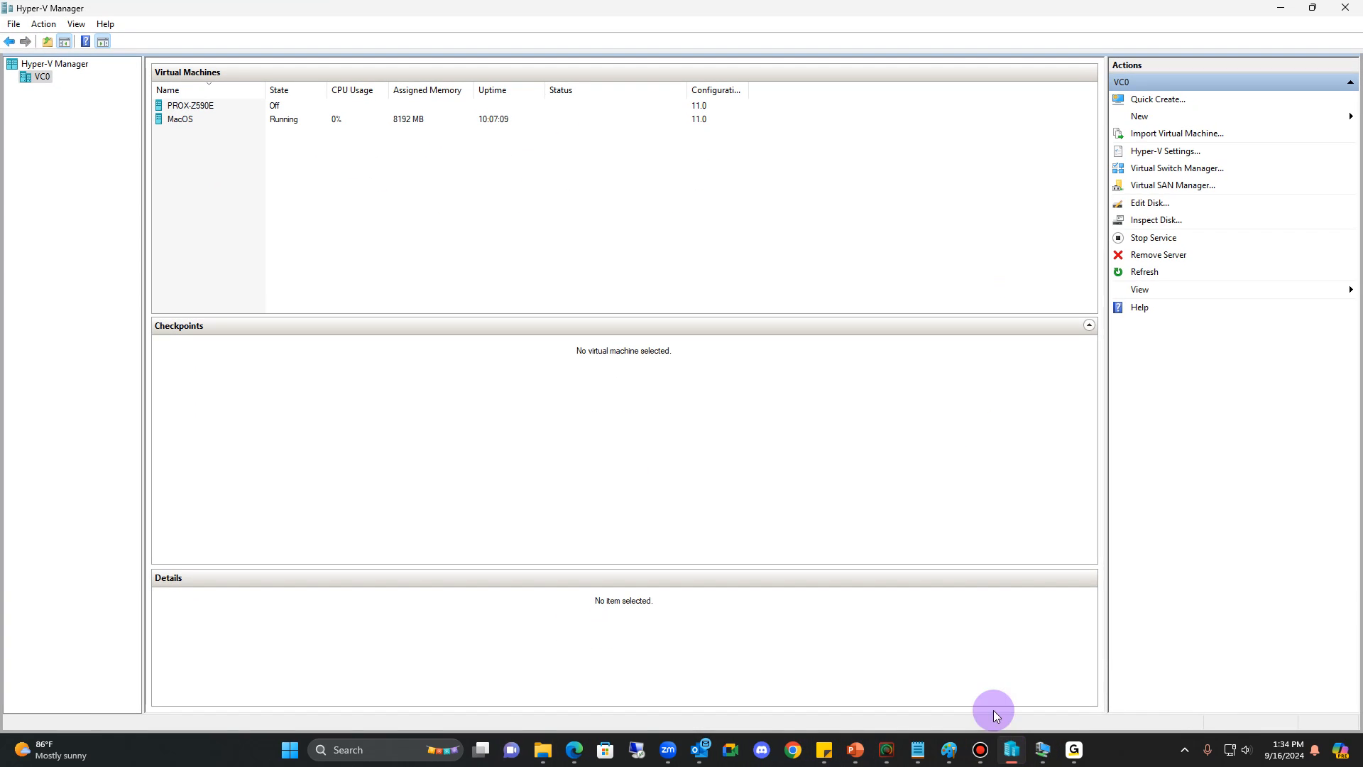
left_click(1141, 116)
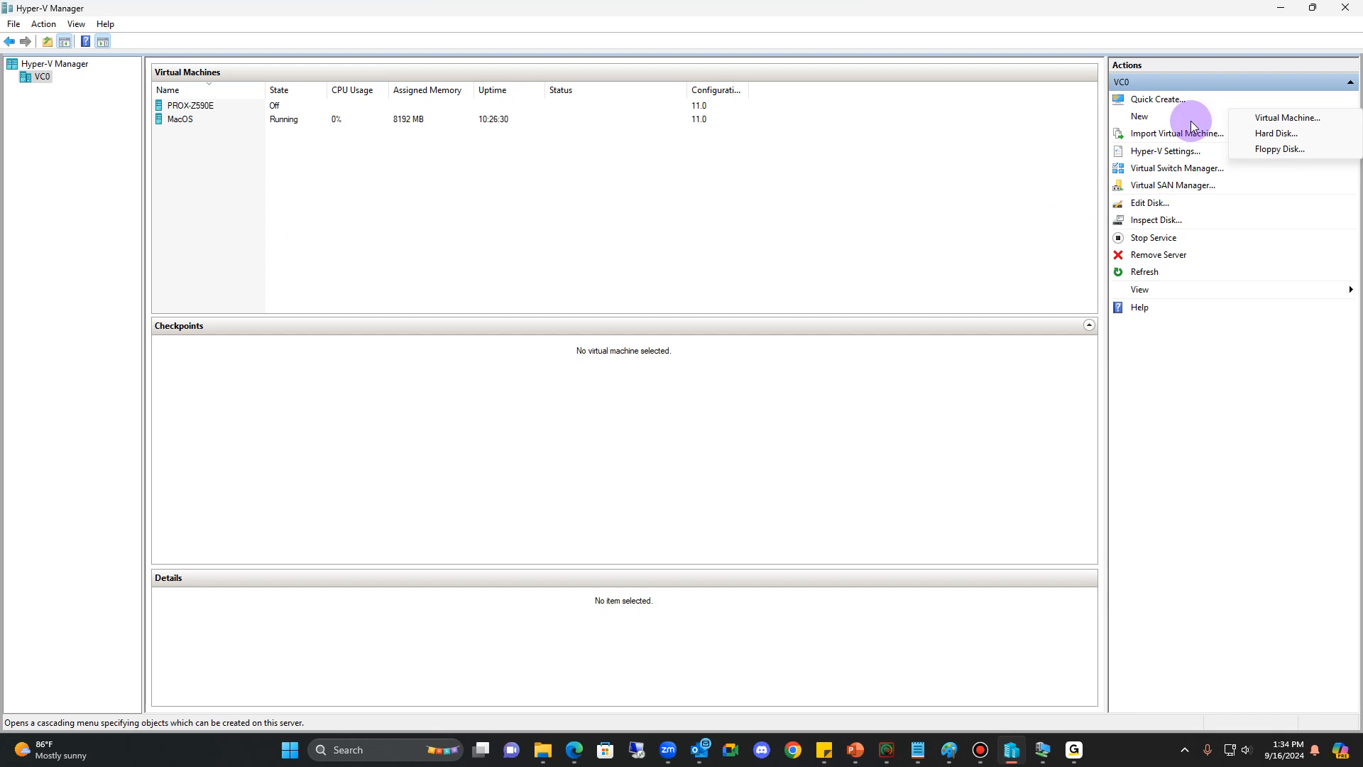
left_click(1271, 118)
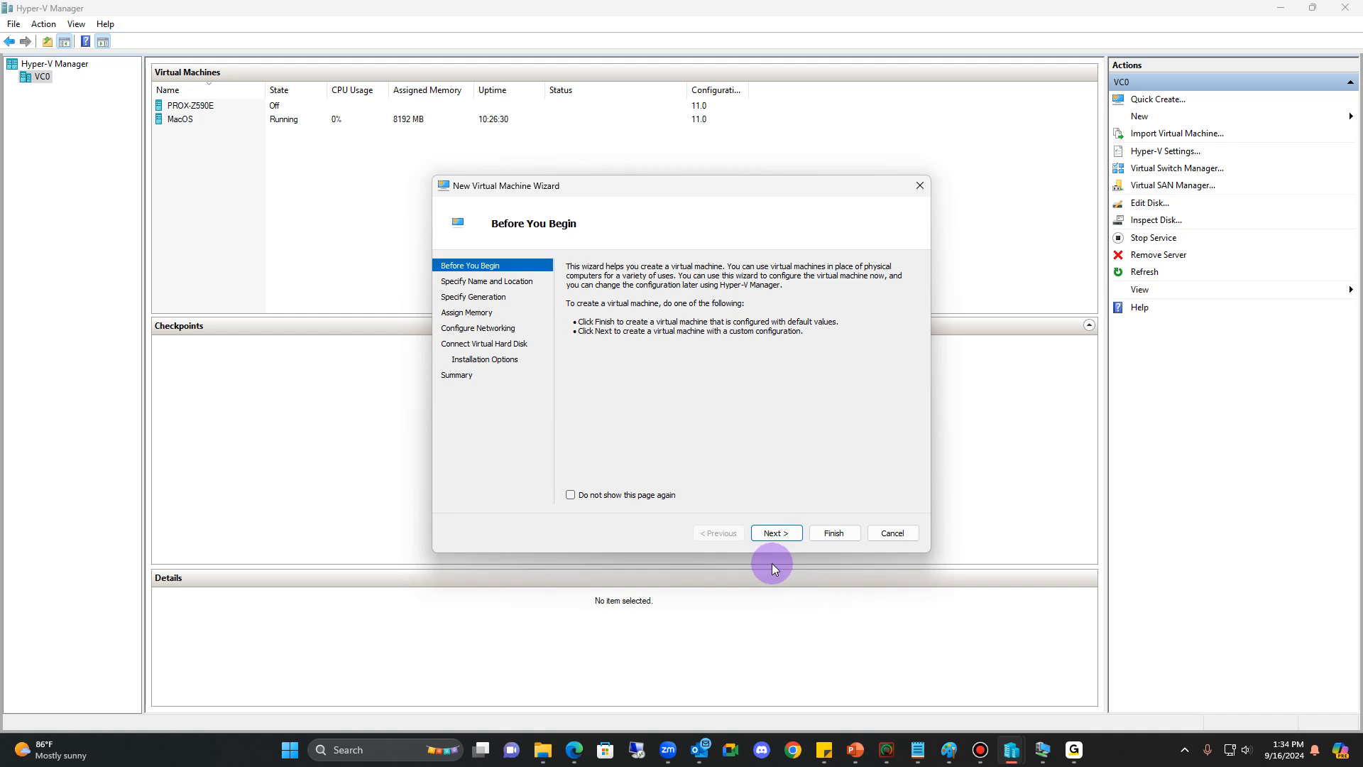
left_click(782, 535)
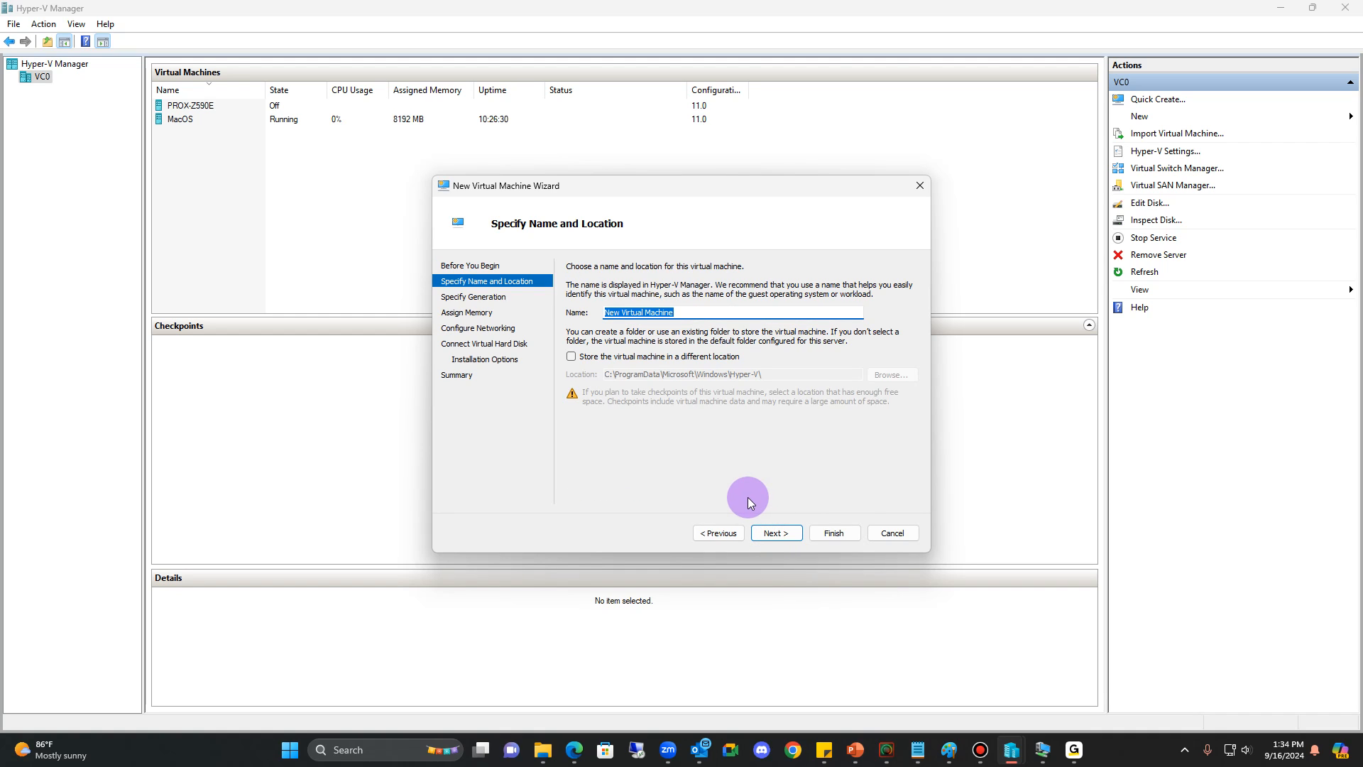
type("MacOS")
- Store the new virtual machine in a different location, the folder E:\CustomBuilds\MacOS\VM
left_click(587, 362)
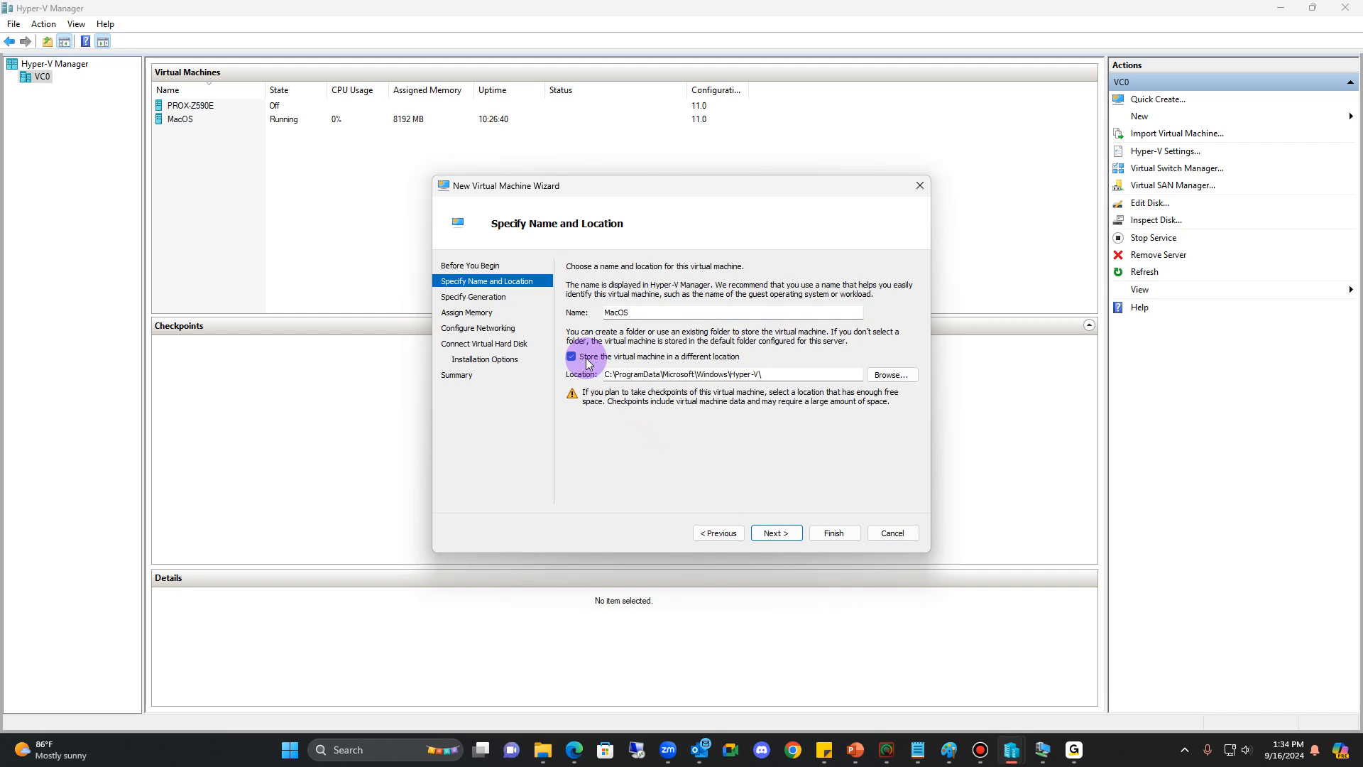
left_click(892, 374)
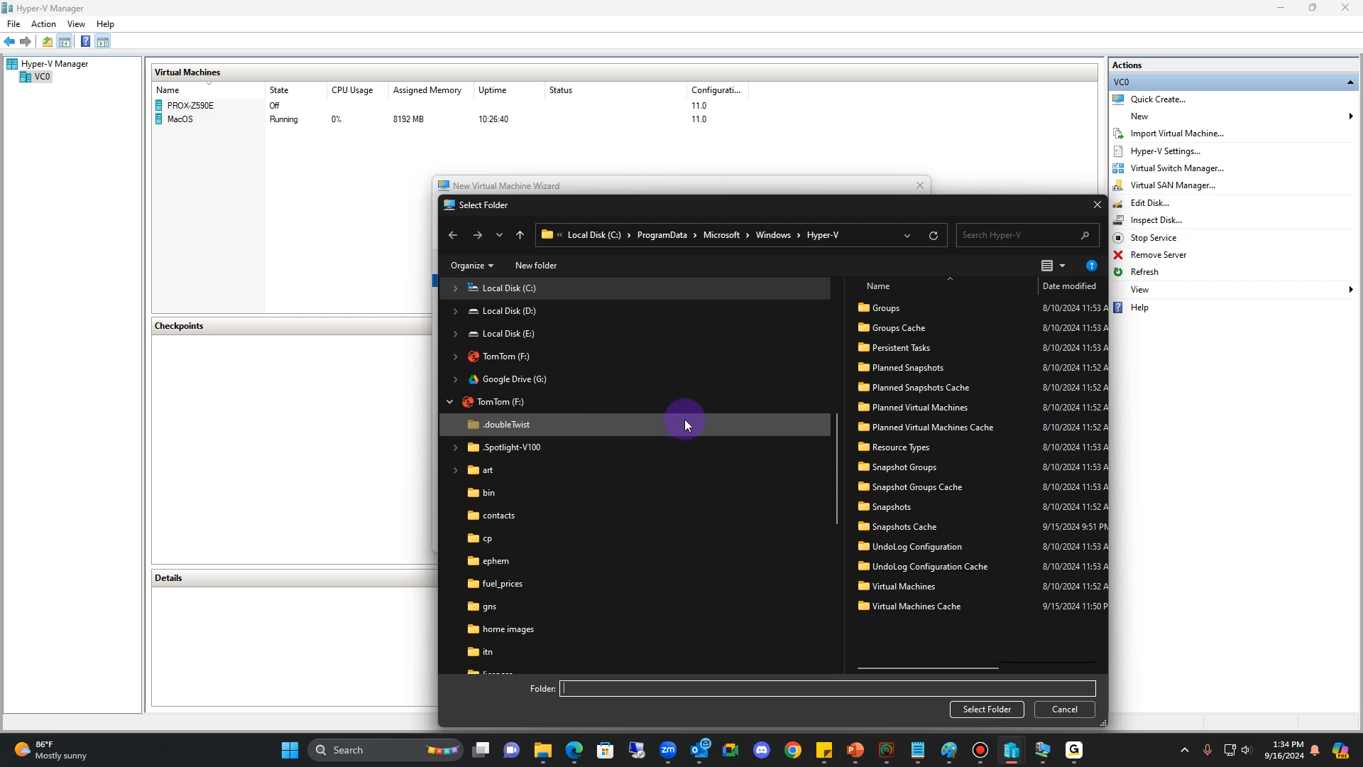
left_click(509, 334)
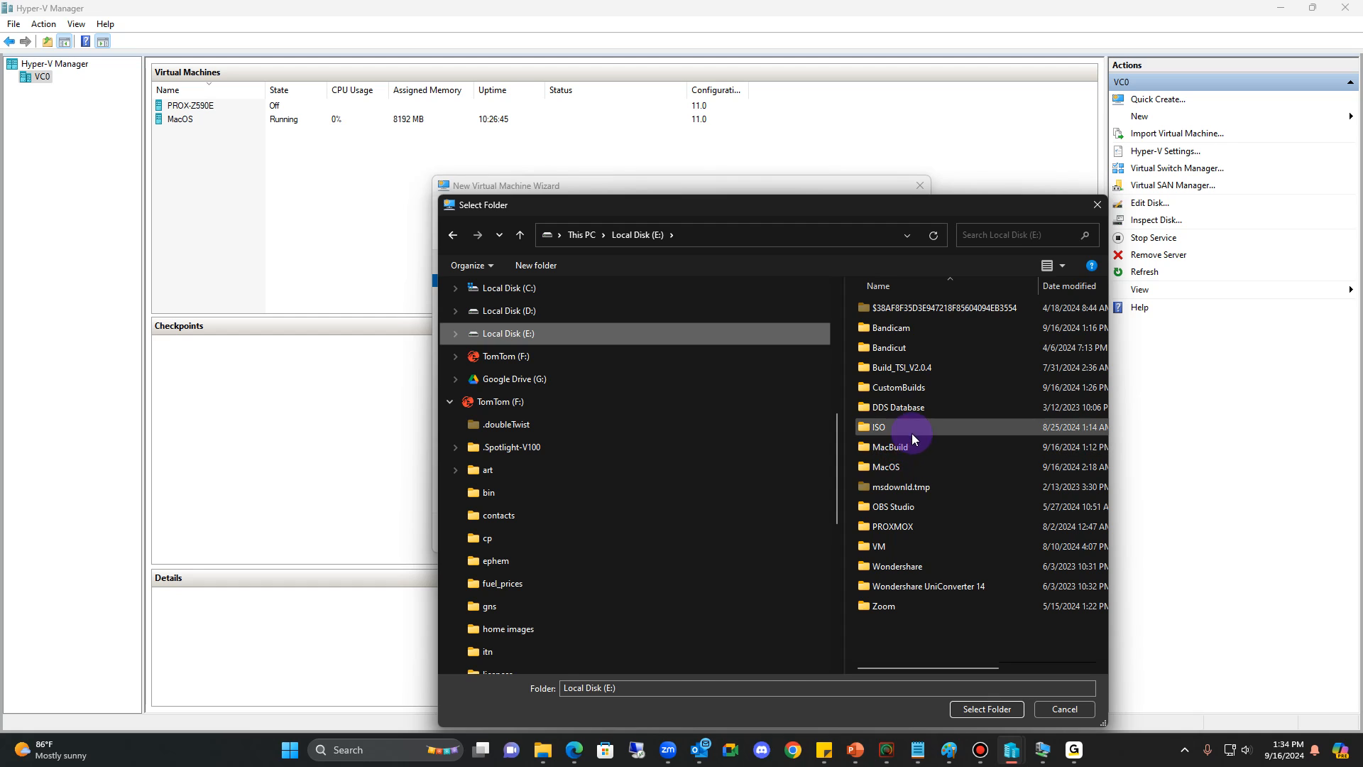
left_click(913, 392)
double_click(913, 394)
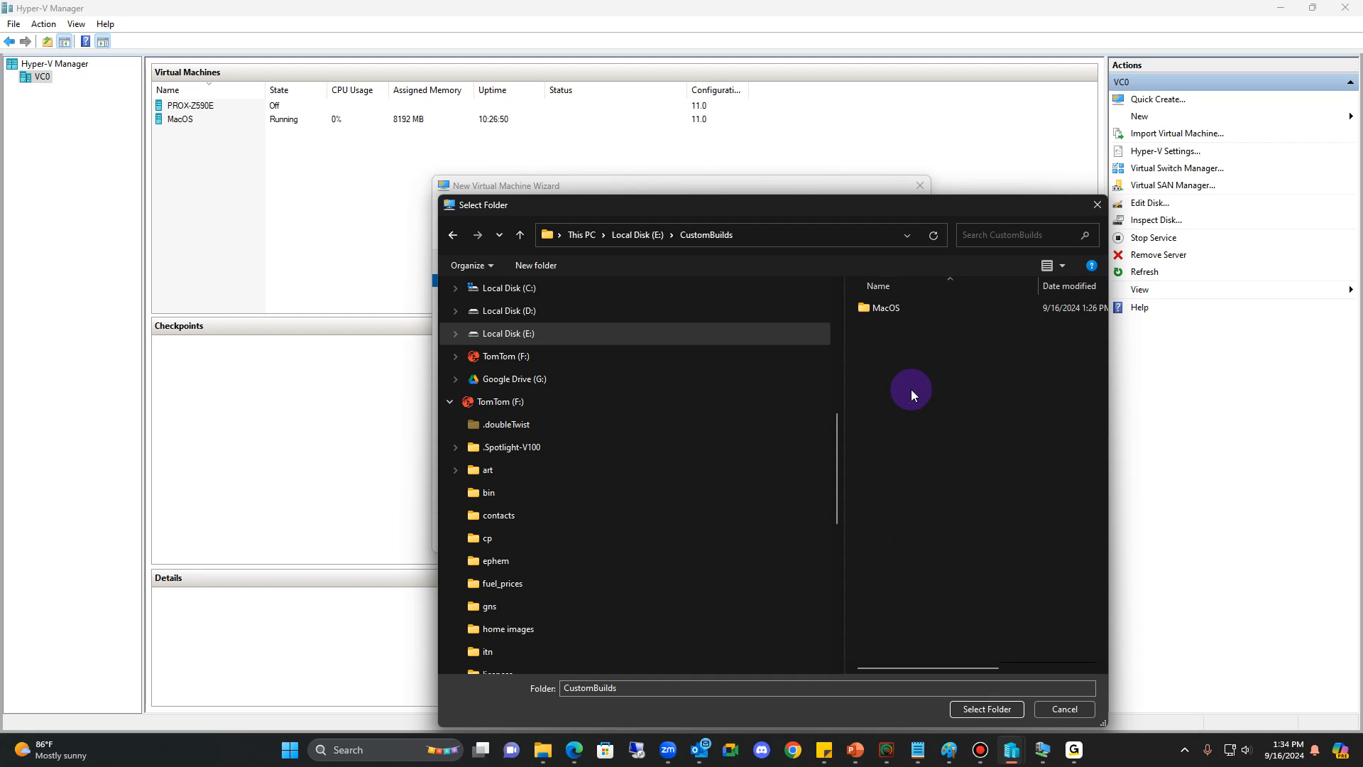
left_click(893, 312)
double_click(893, 311)
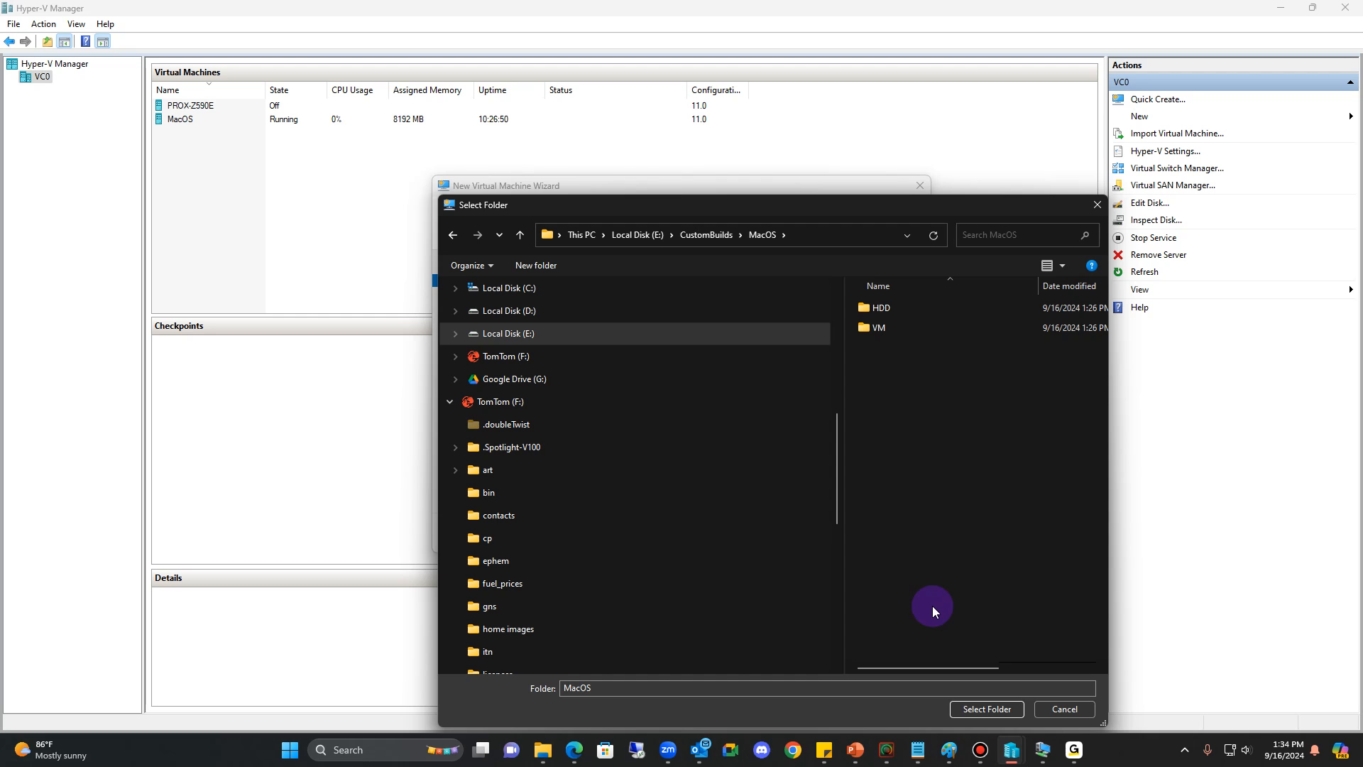
left_click(889, 331)
double_click(889, 331)
left_click(987, 708)
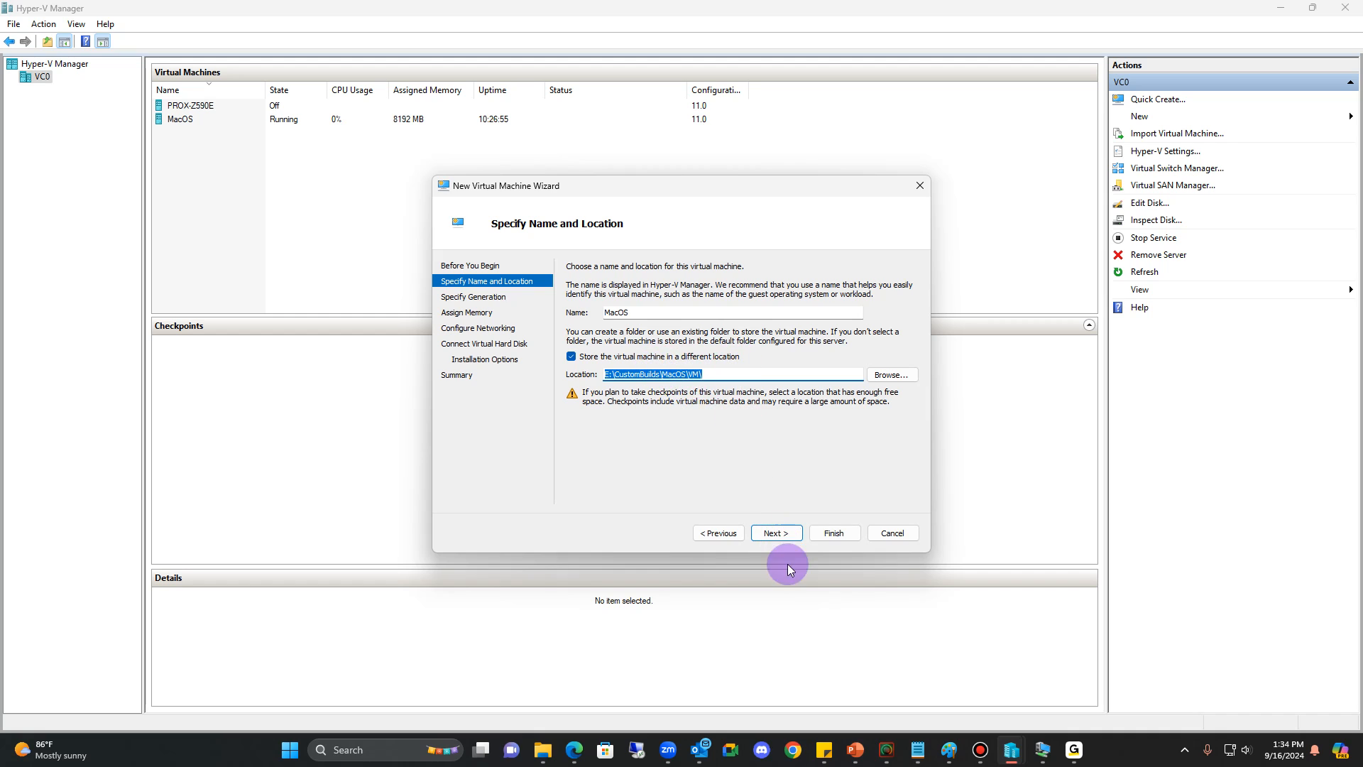
left_click(785, 538)
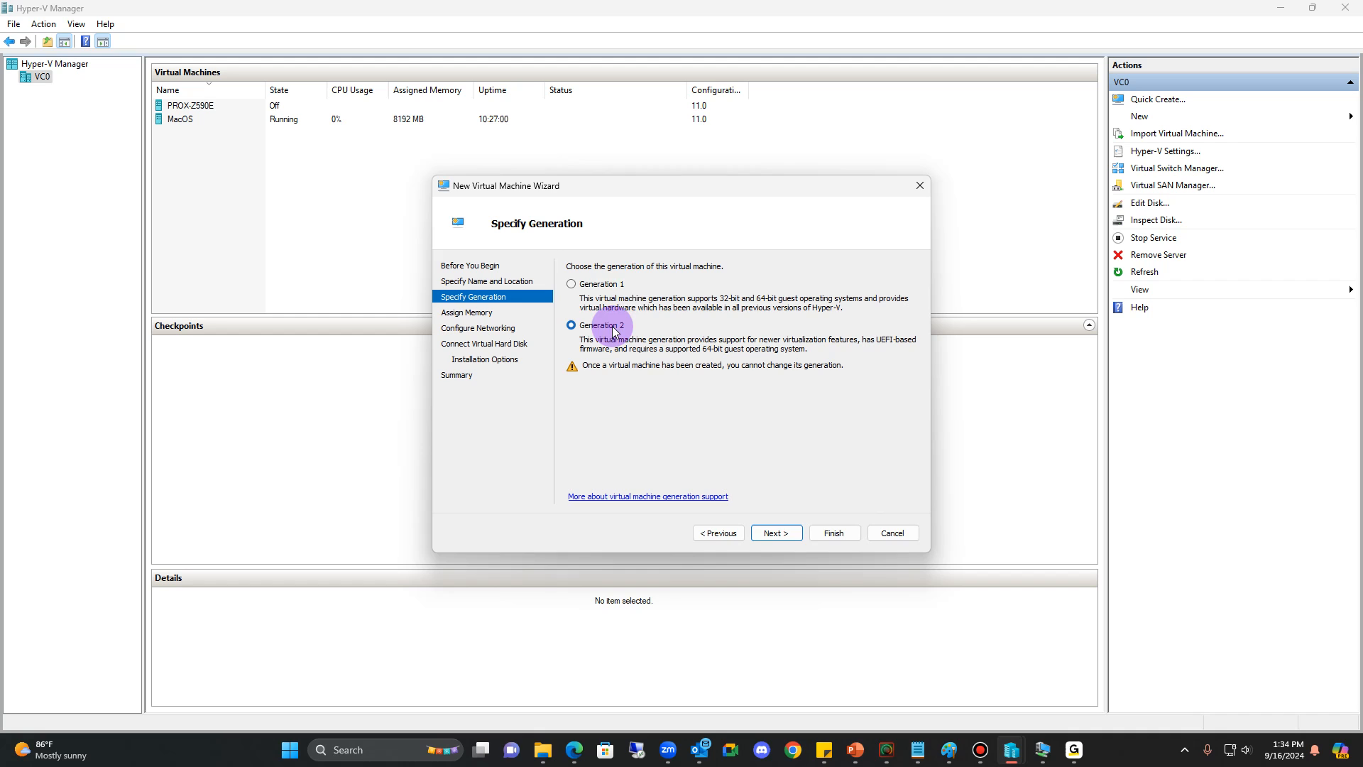
- Make it a Generation 2 virtual machine with a startup memory of 8192 MB
left_click(776, 534)
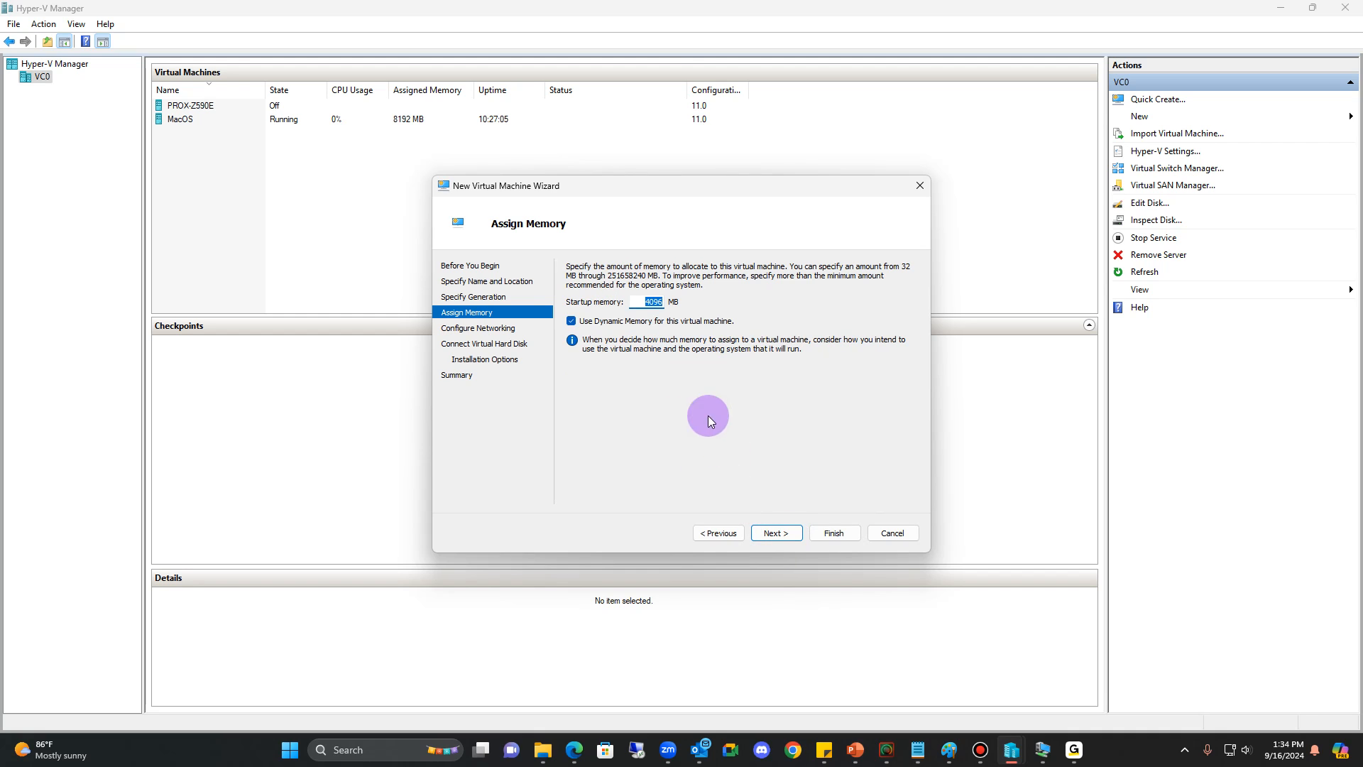
type("9")
left_click(647, 313)
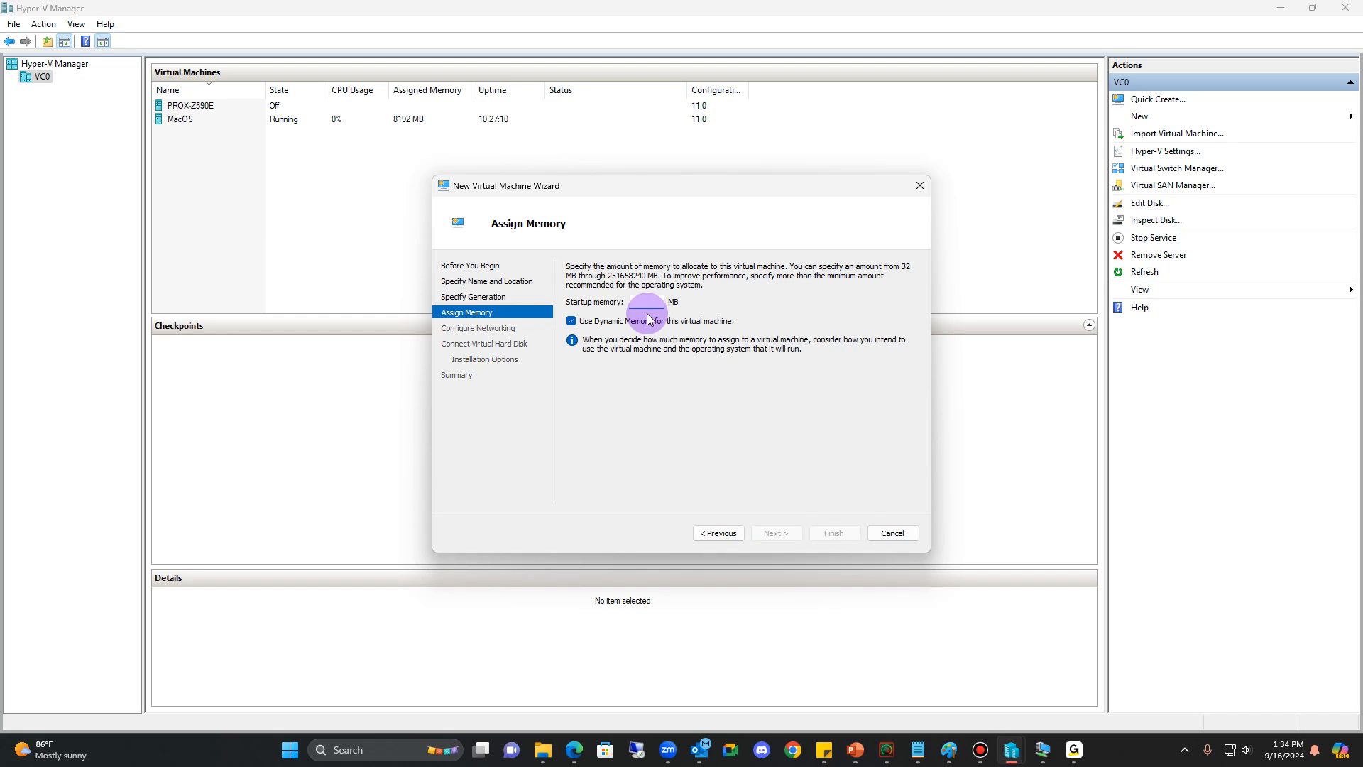
type("8192")
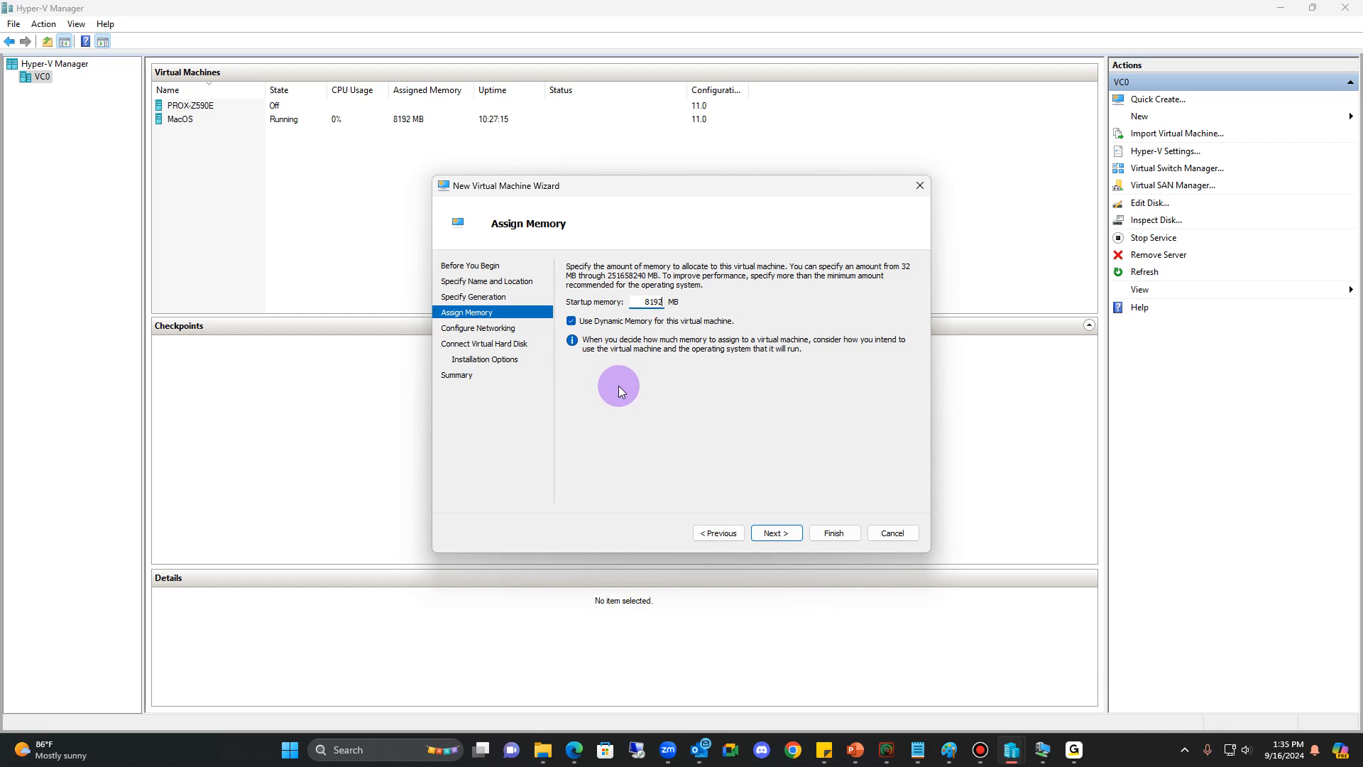
left_click(781, 532)
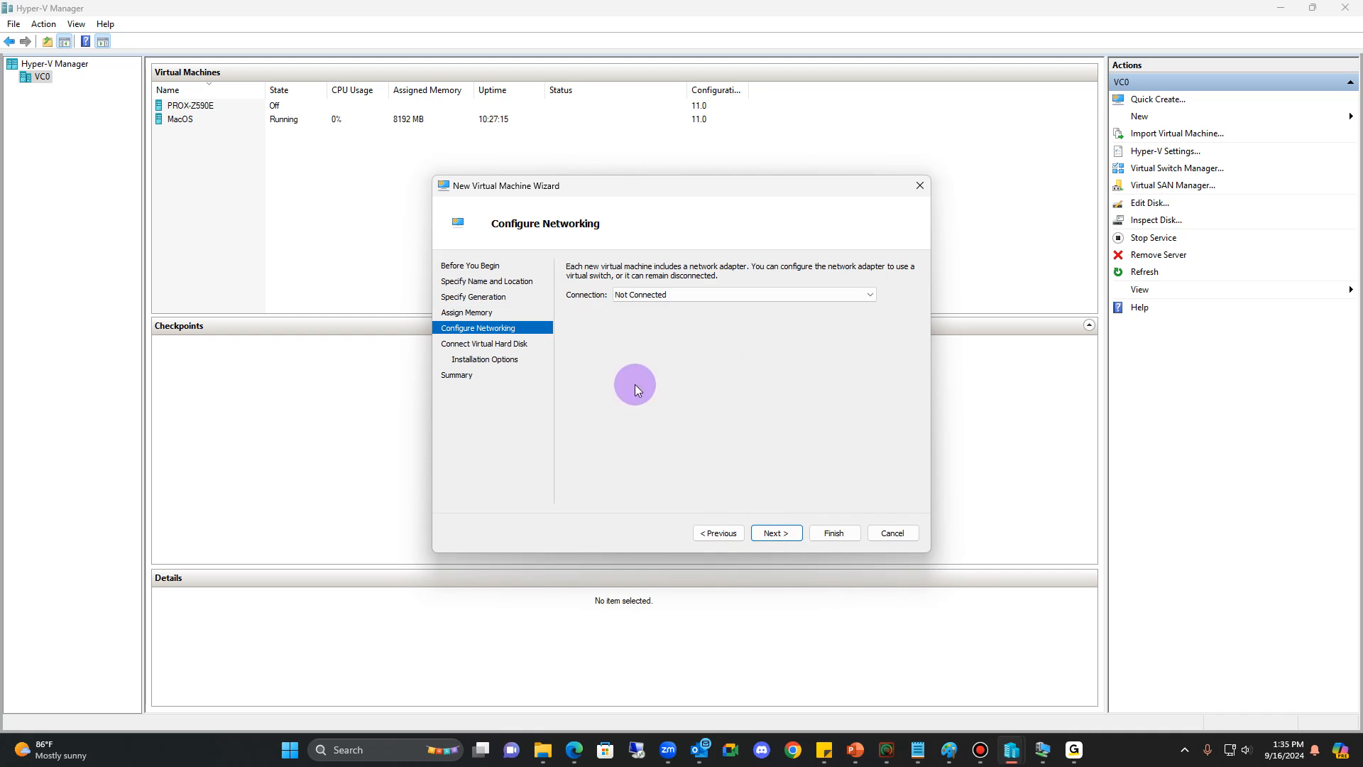
- Connect the virtual machine's network adapter to the External switch
left_click(674, 307)
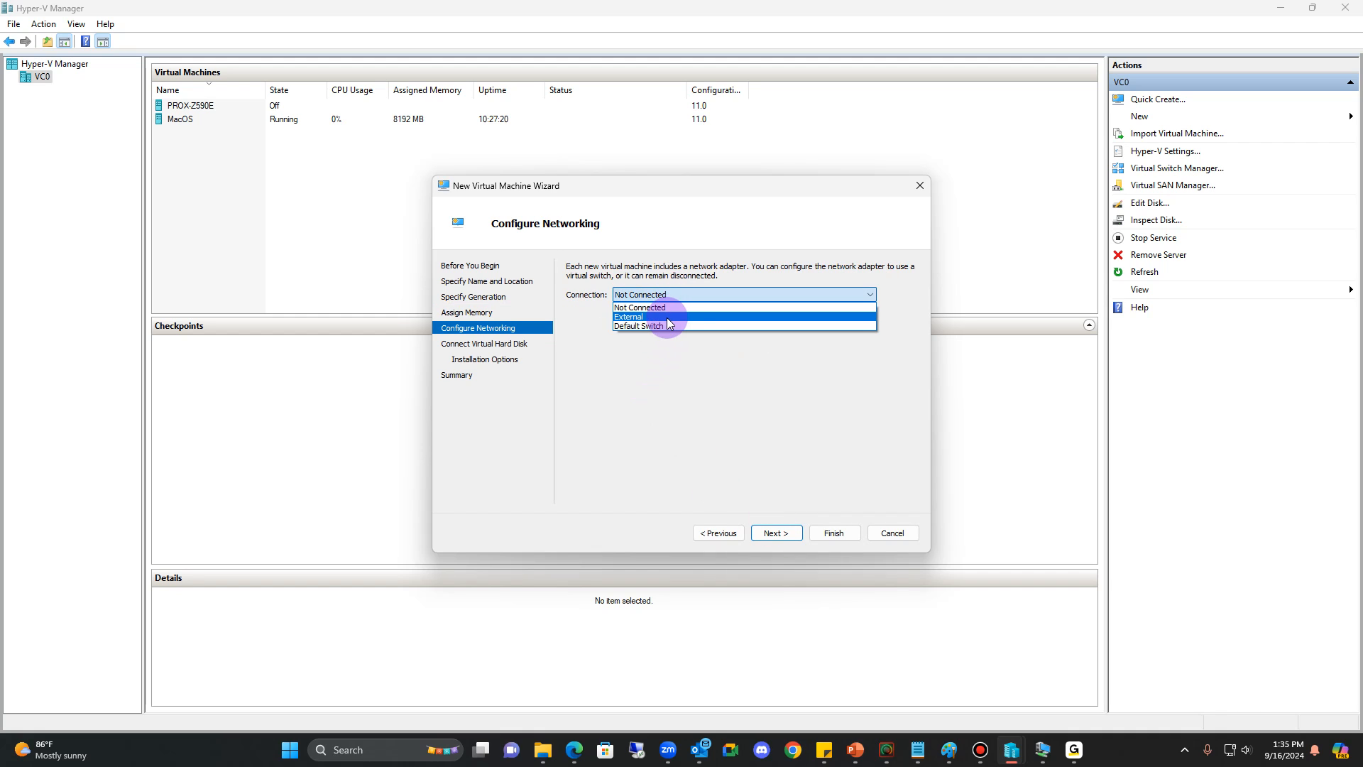
left_click(667, 317)
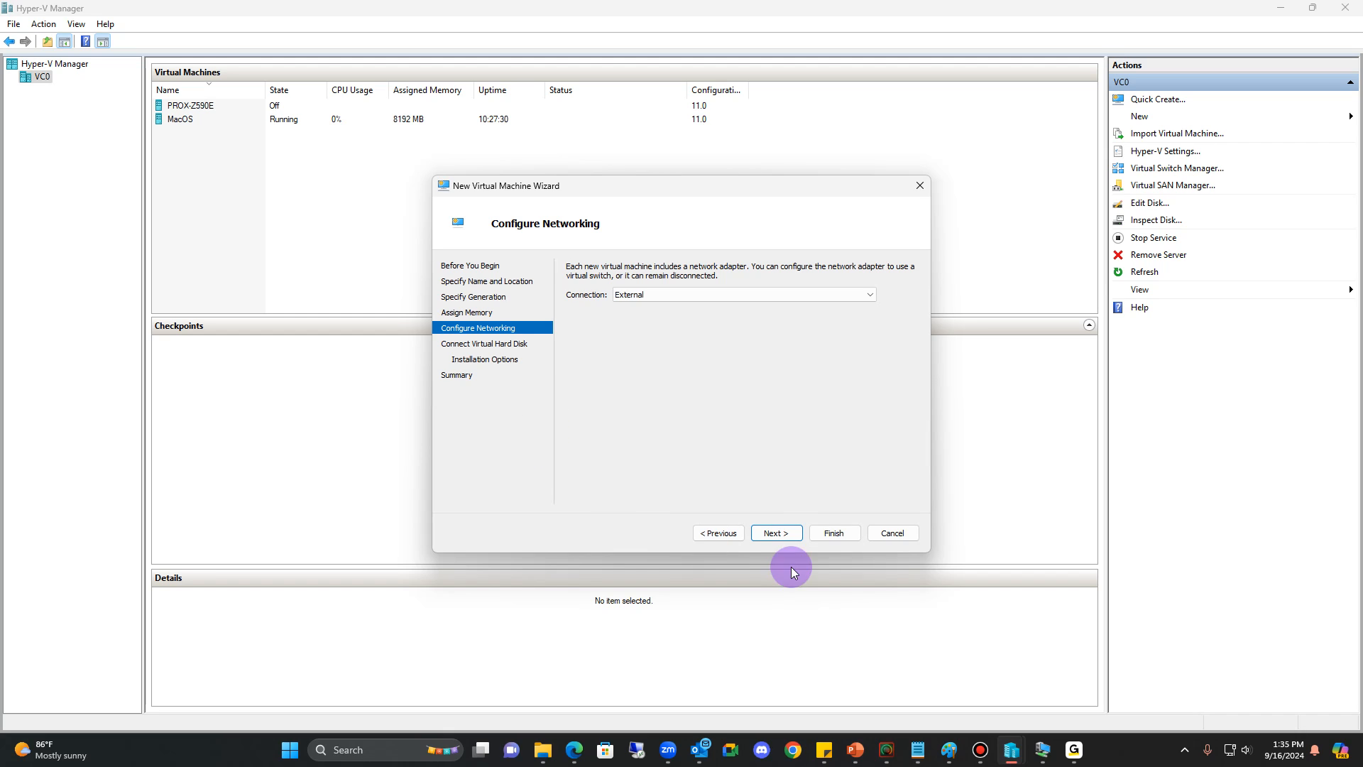
left_click(787, 538)
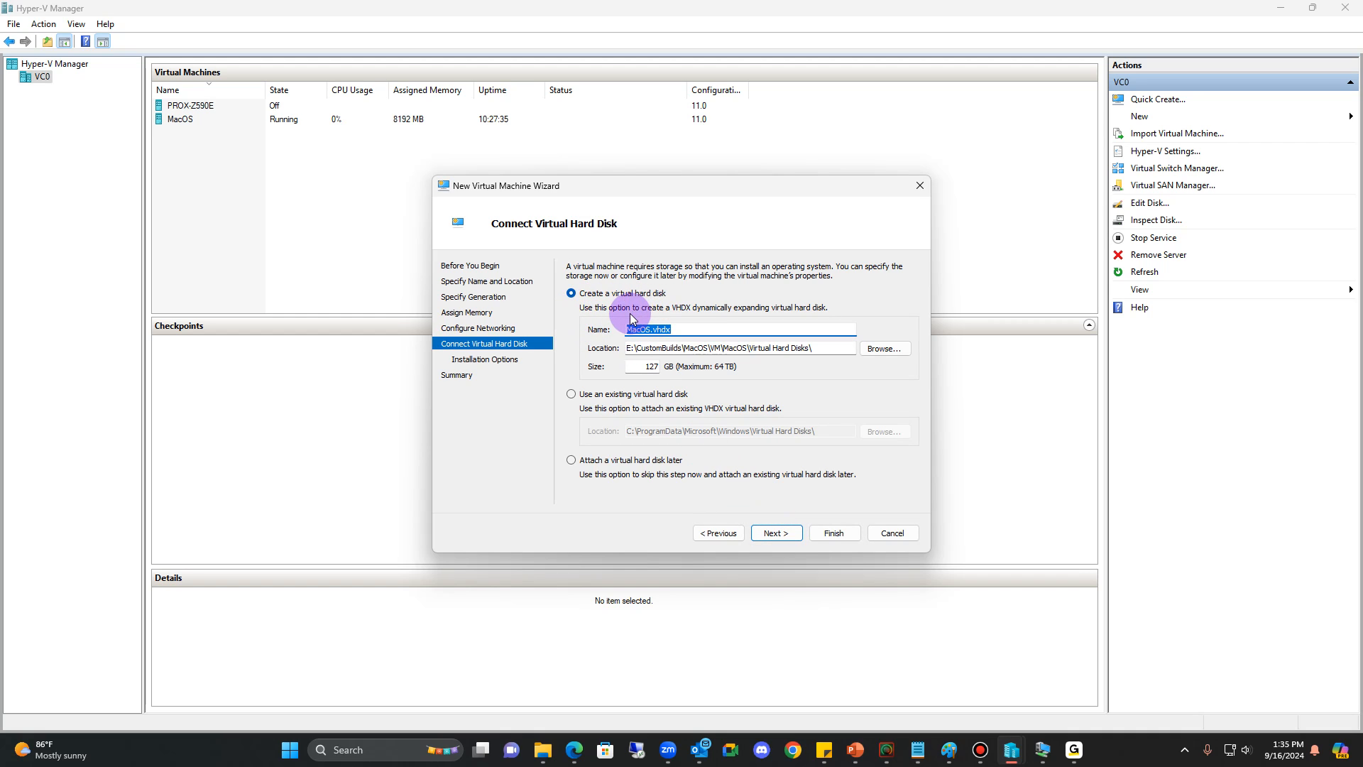
- Create a 100 GB virtual disk MacOS.vhdx in E:\CustomBuilds\MacOS\HDD and finish the virtual machine without installing an operating system
double_click(665, 368)
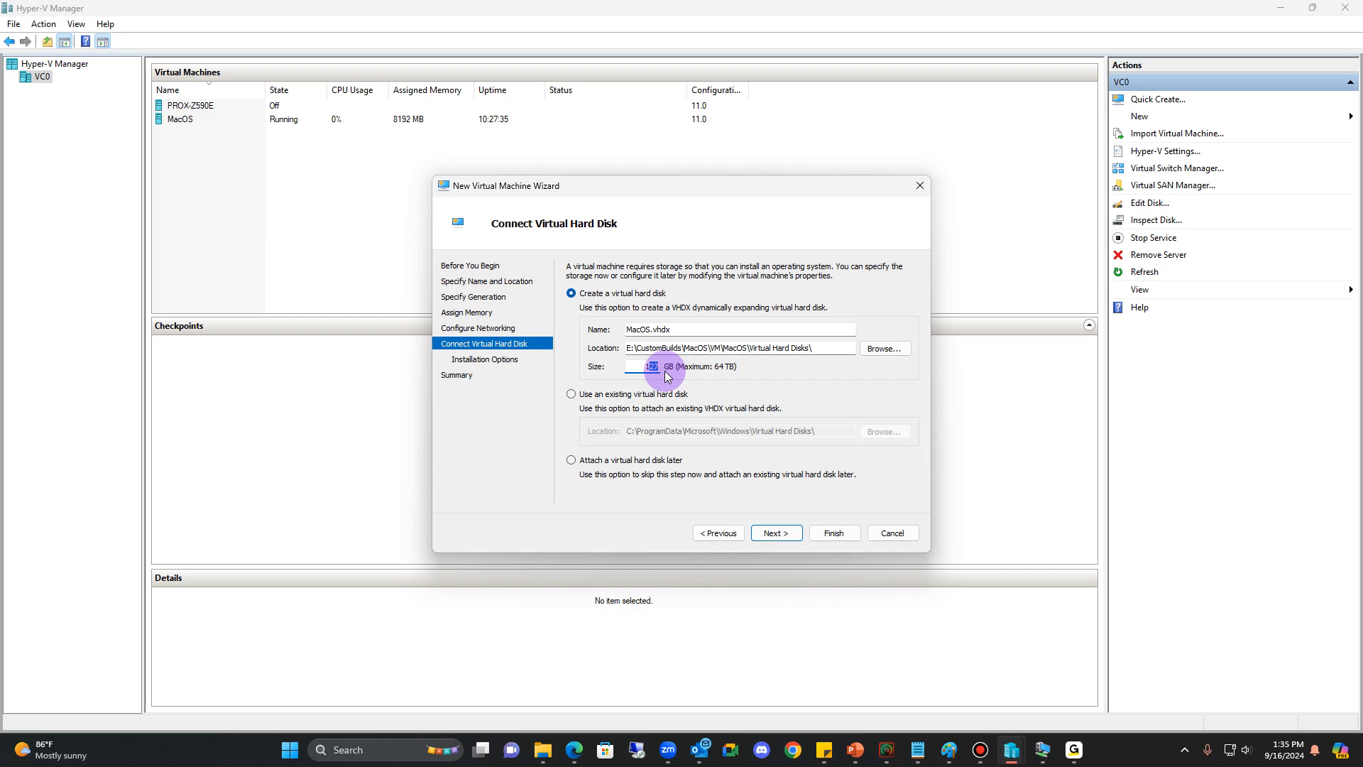
type("100")
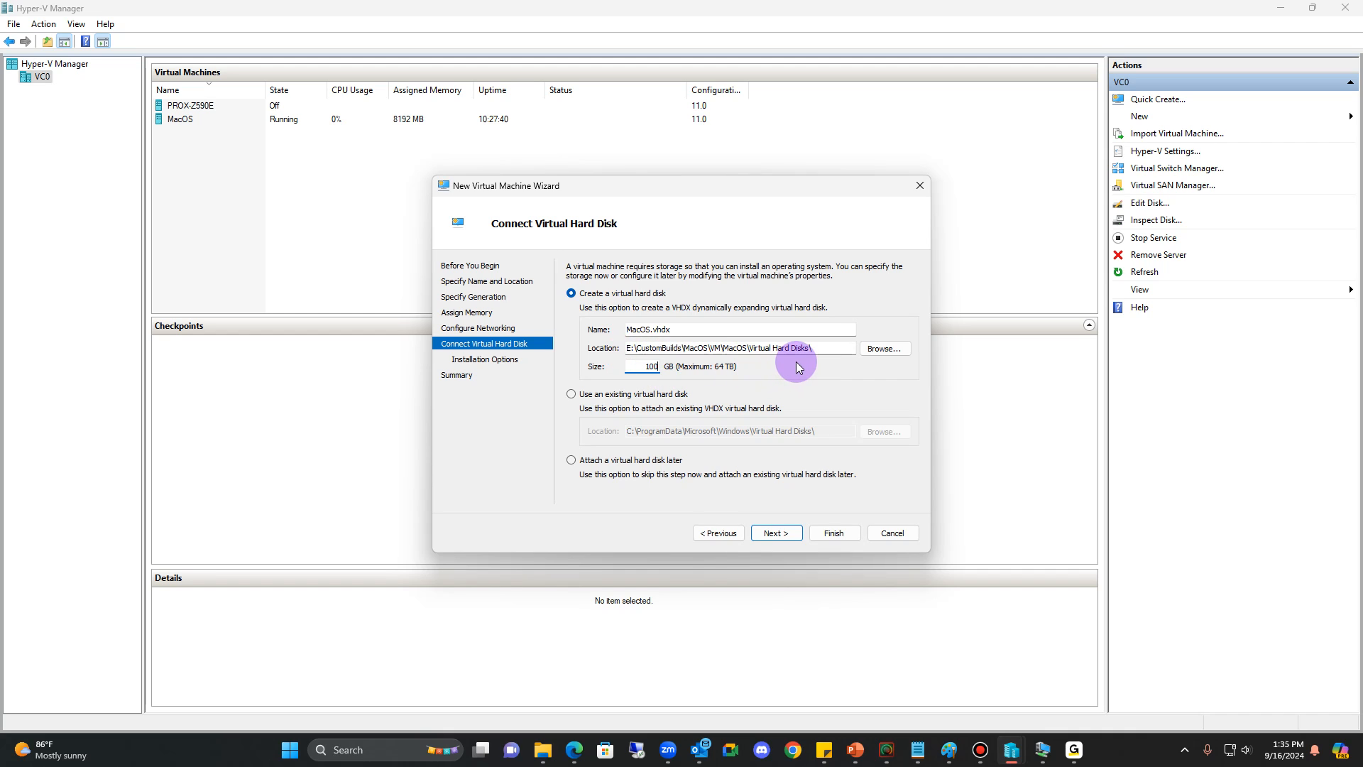
left_click(871, 352)
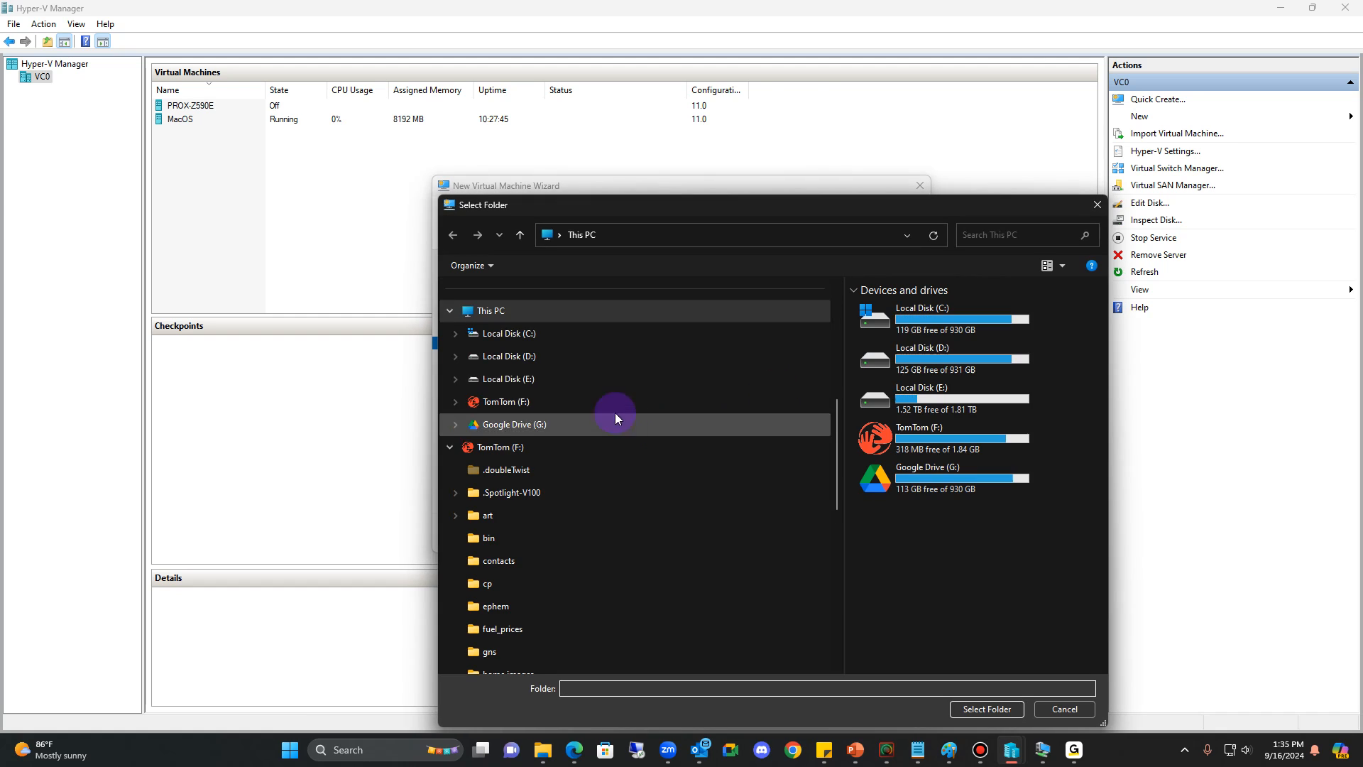
double_click(975, 391)
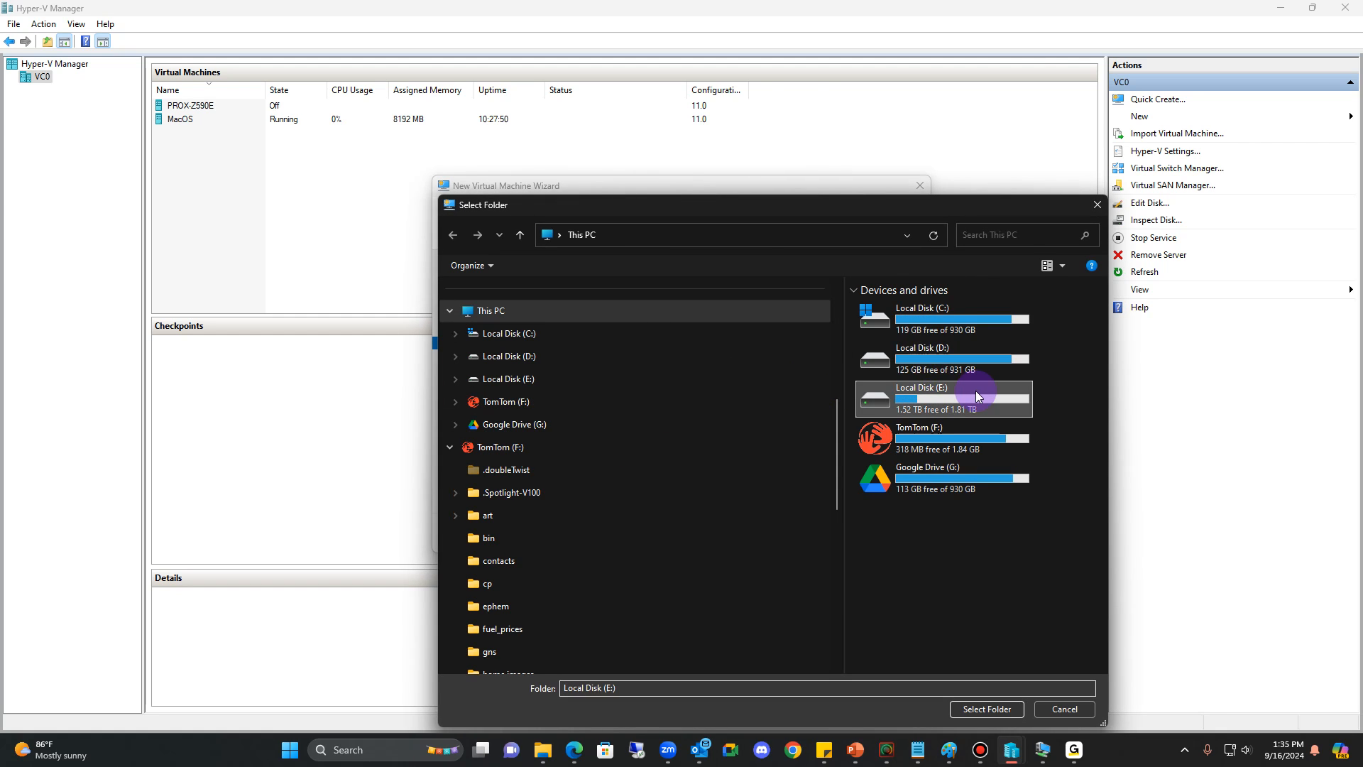
double_click(923, 386)
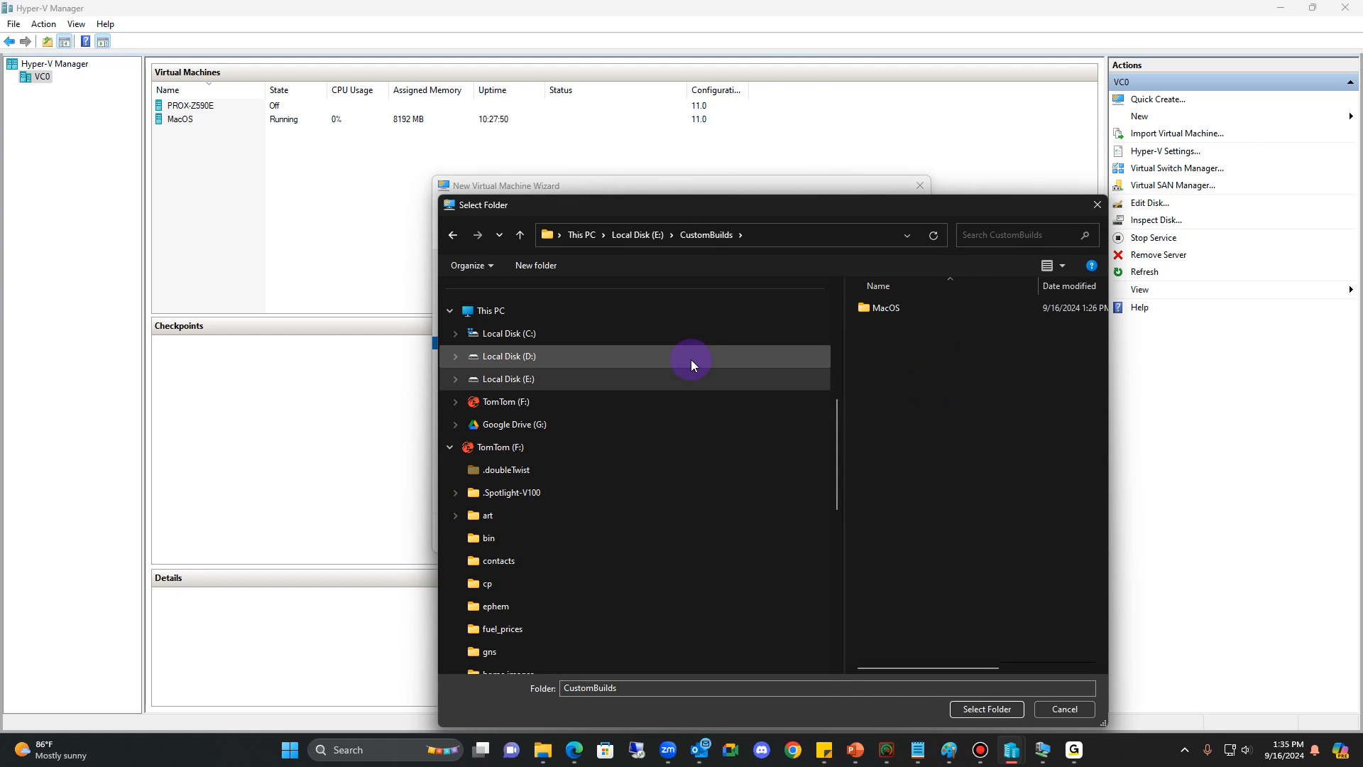
double_click(893, 310)
double_click(889, 310)
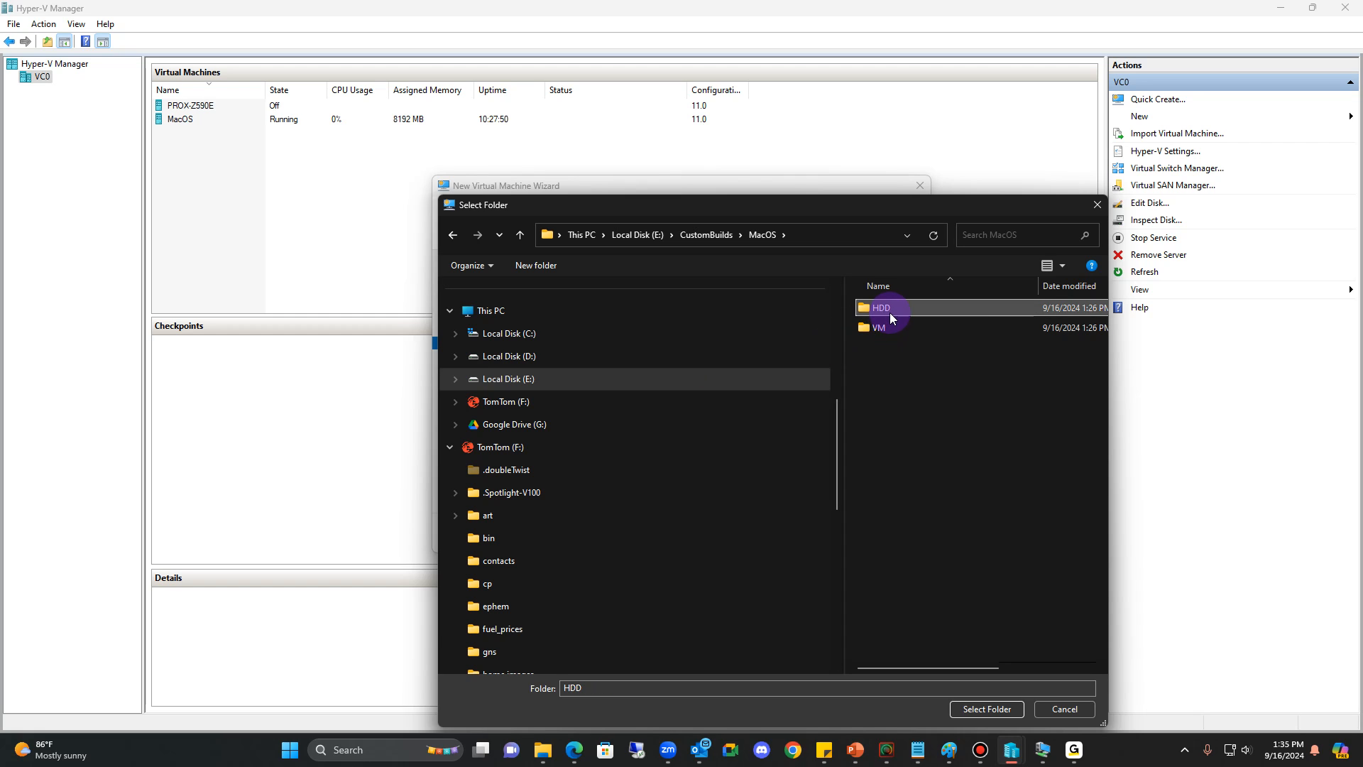
left_click(986, 709)
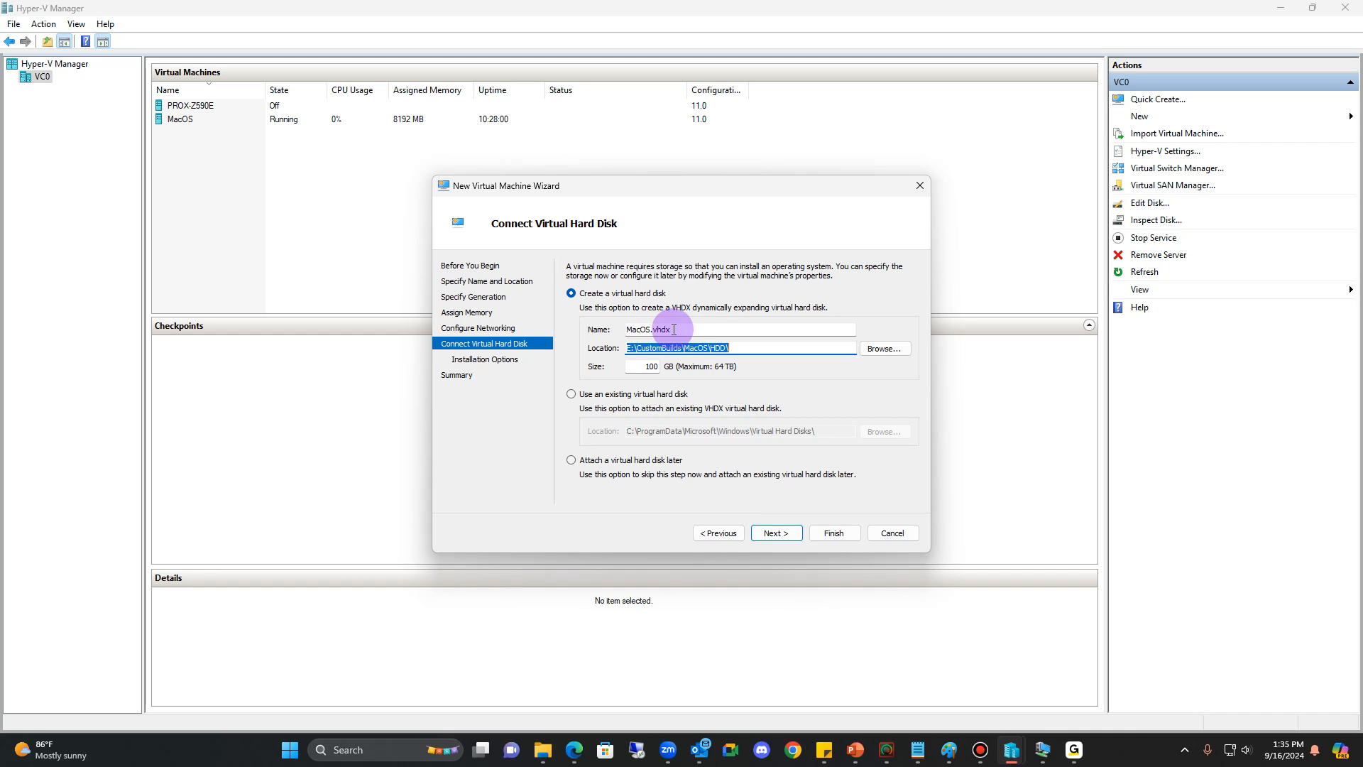
left_click(789, 539)
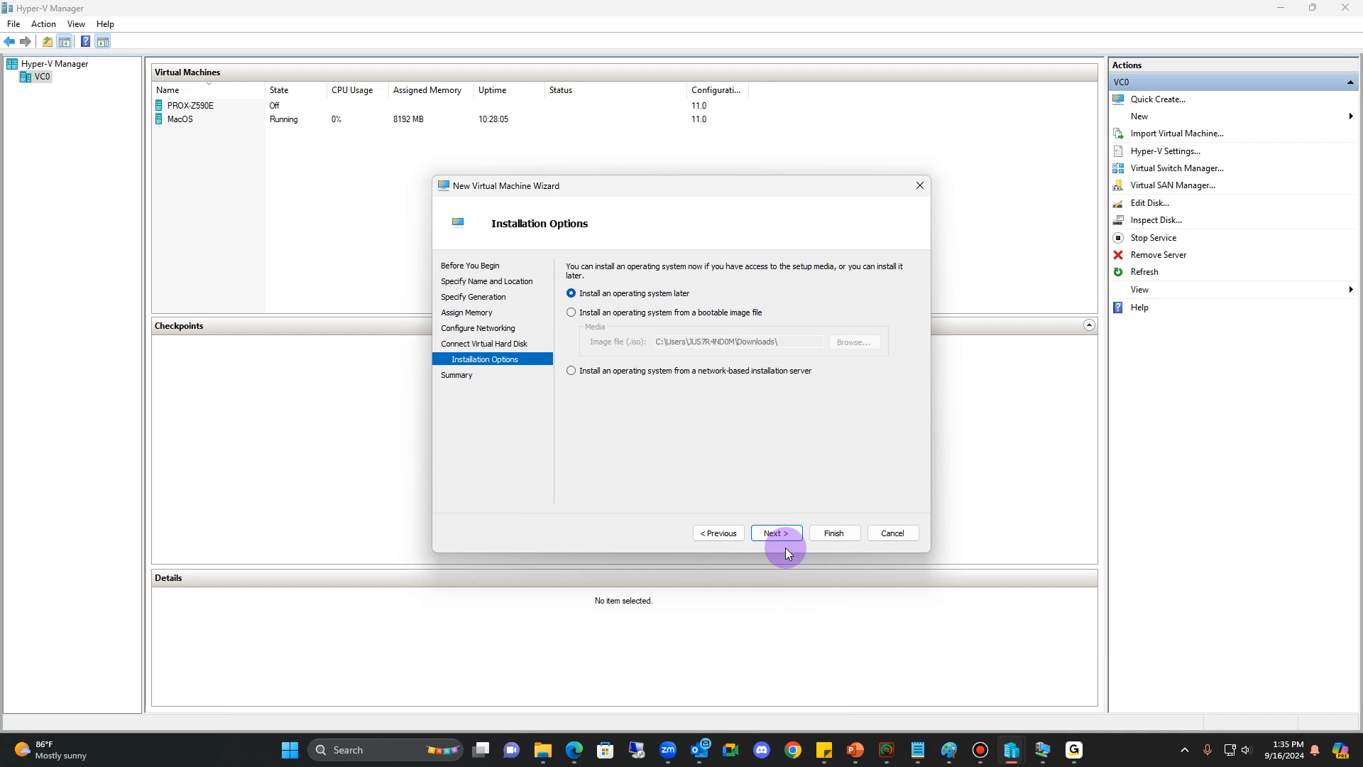
left_click(794, 534)
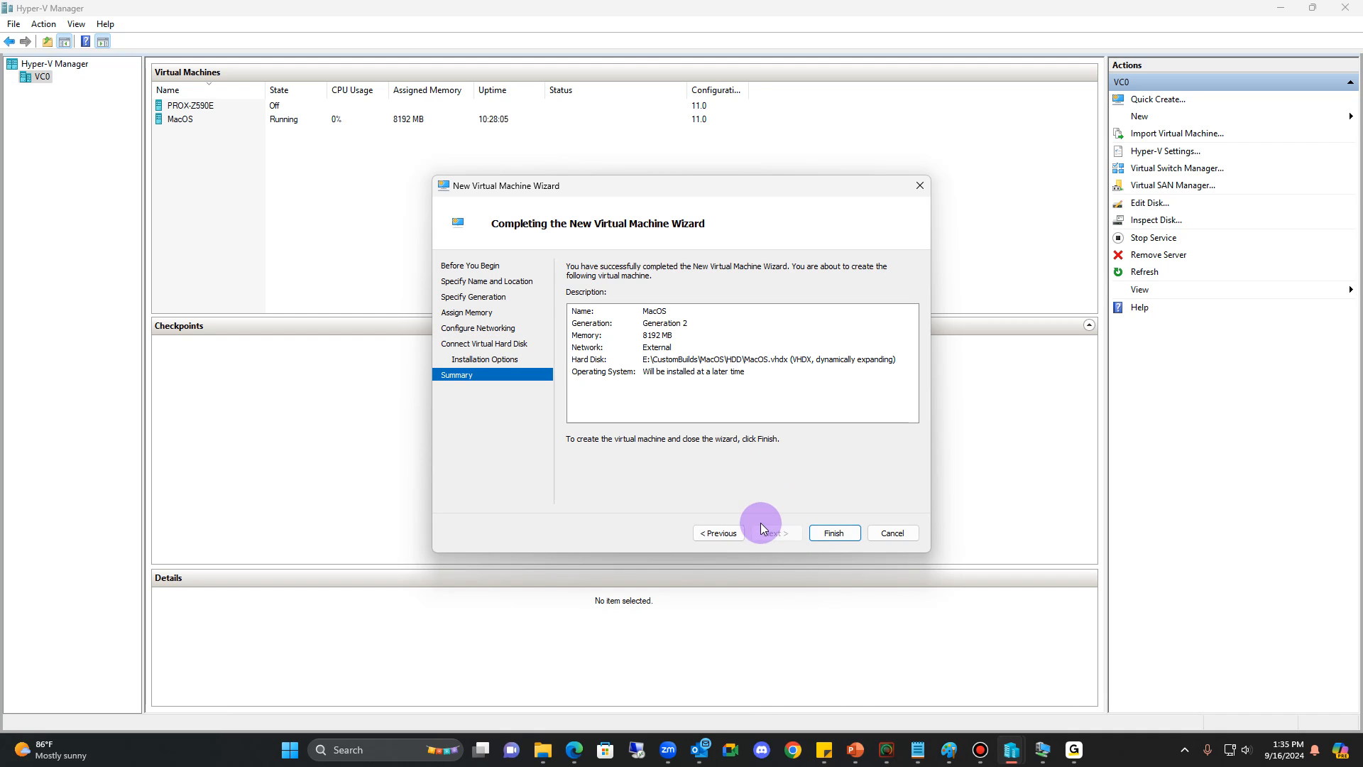
left_click(814, 534)
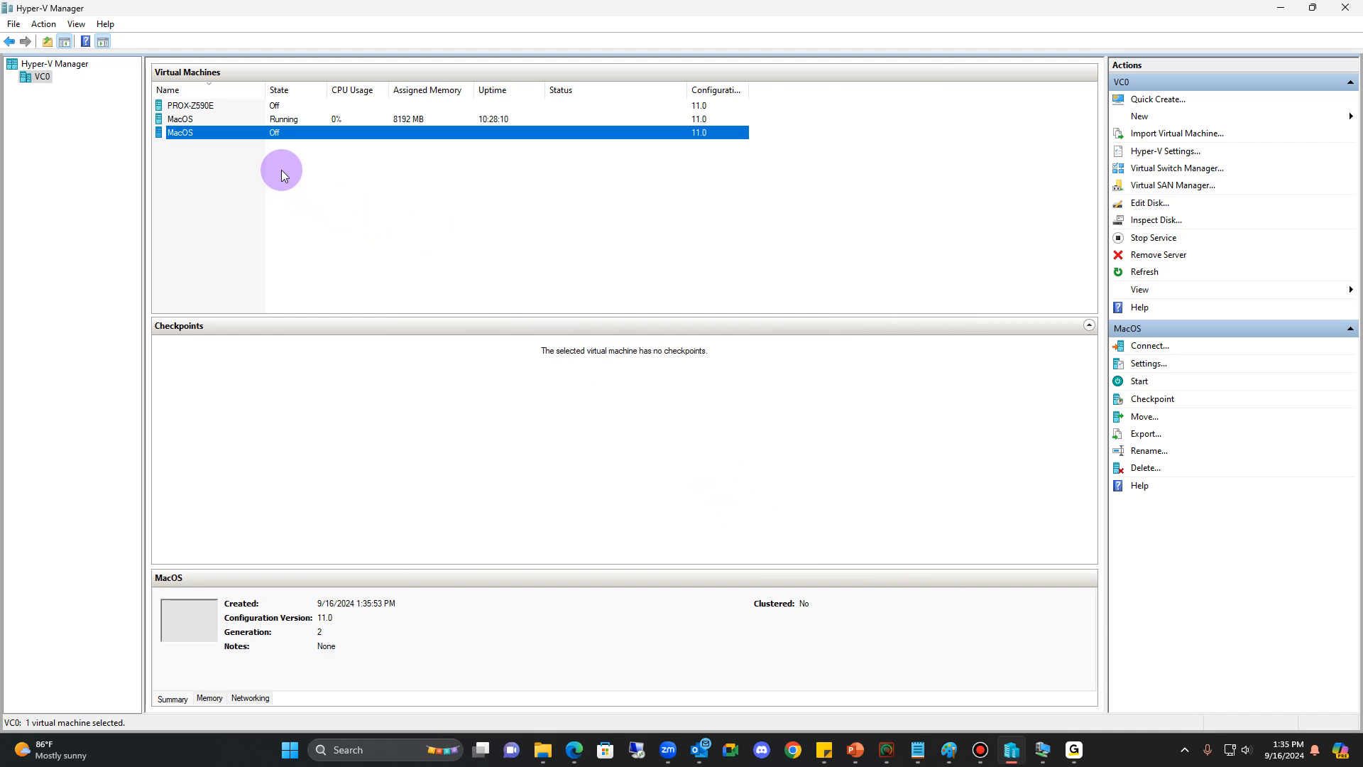
- Open the settings of the new, switched-off MacOS virtual machine and set its number of virtual processors to 2
right_click(256, 140)
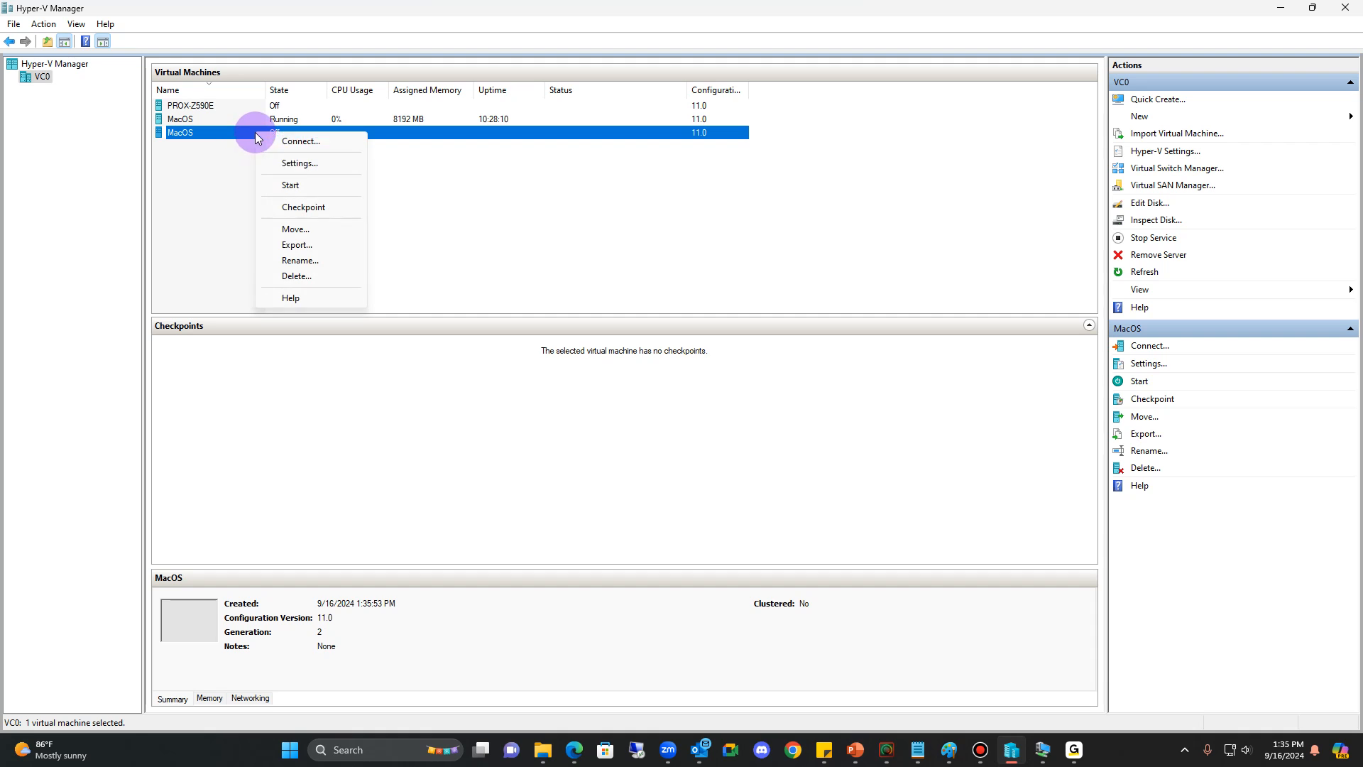
left_click(298, 165)
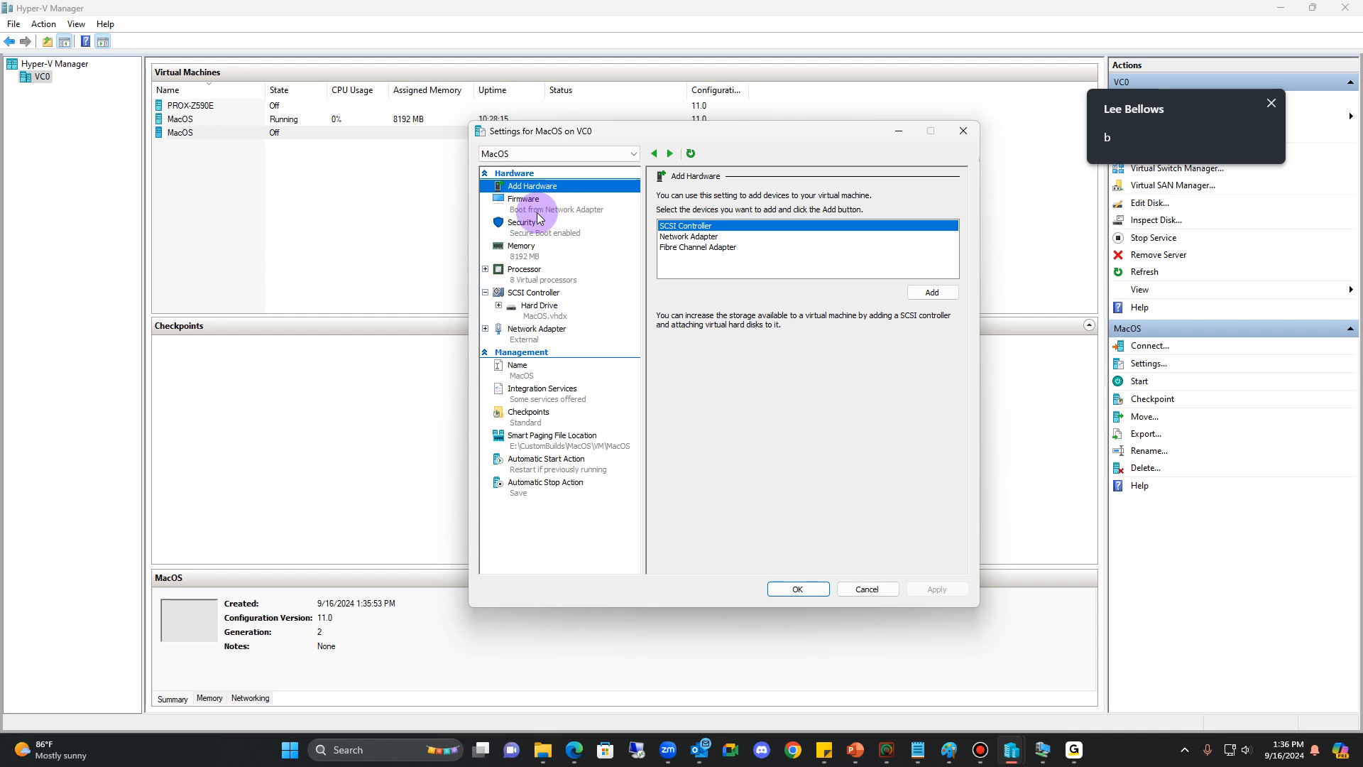
left_click(522, 280)
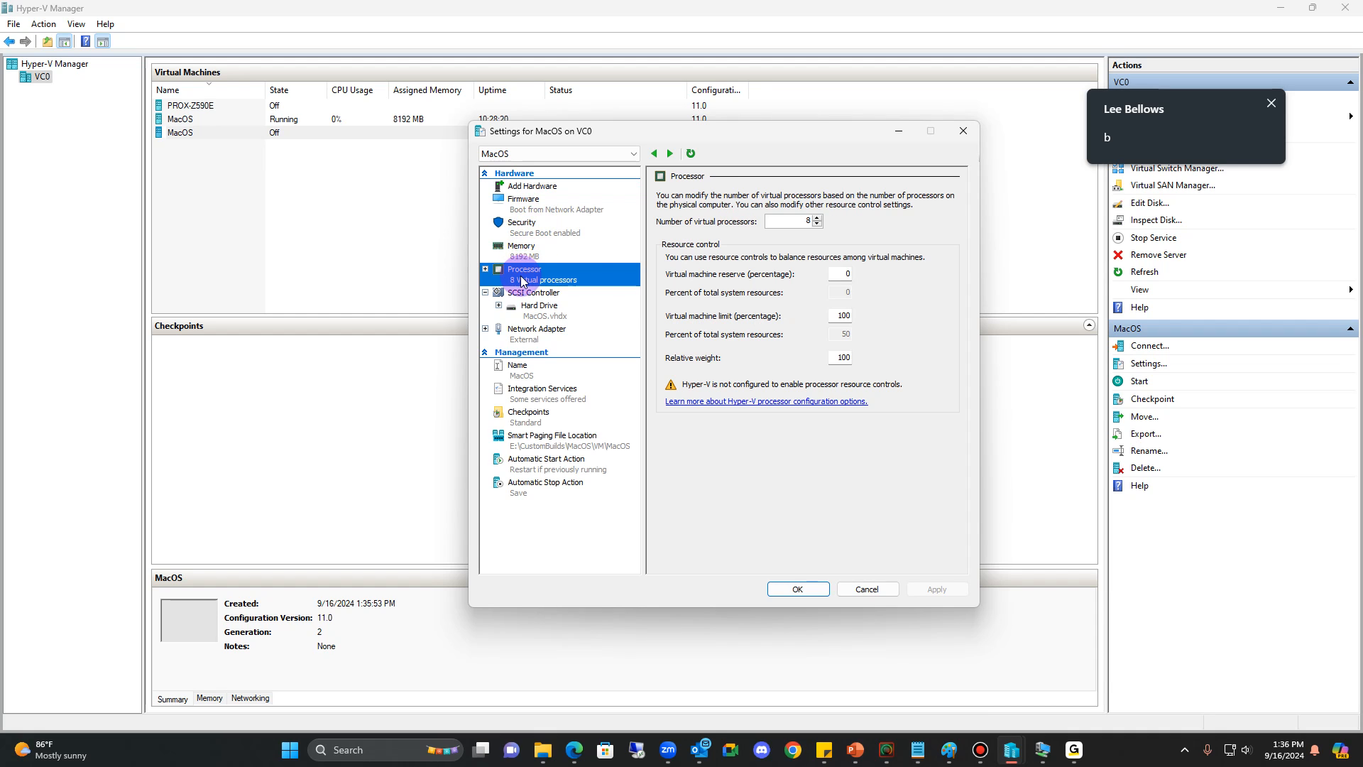
left_click(818, 221)
left_click(818, 225)
left_click(818, 225)
left_click(817, 225)
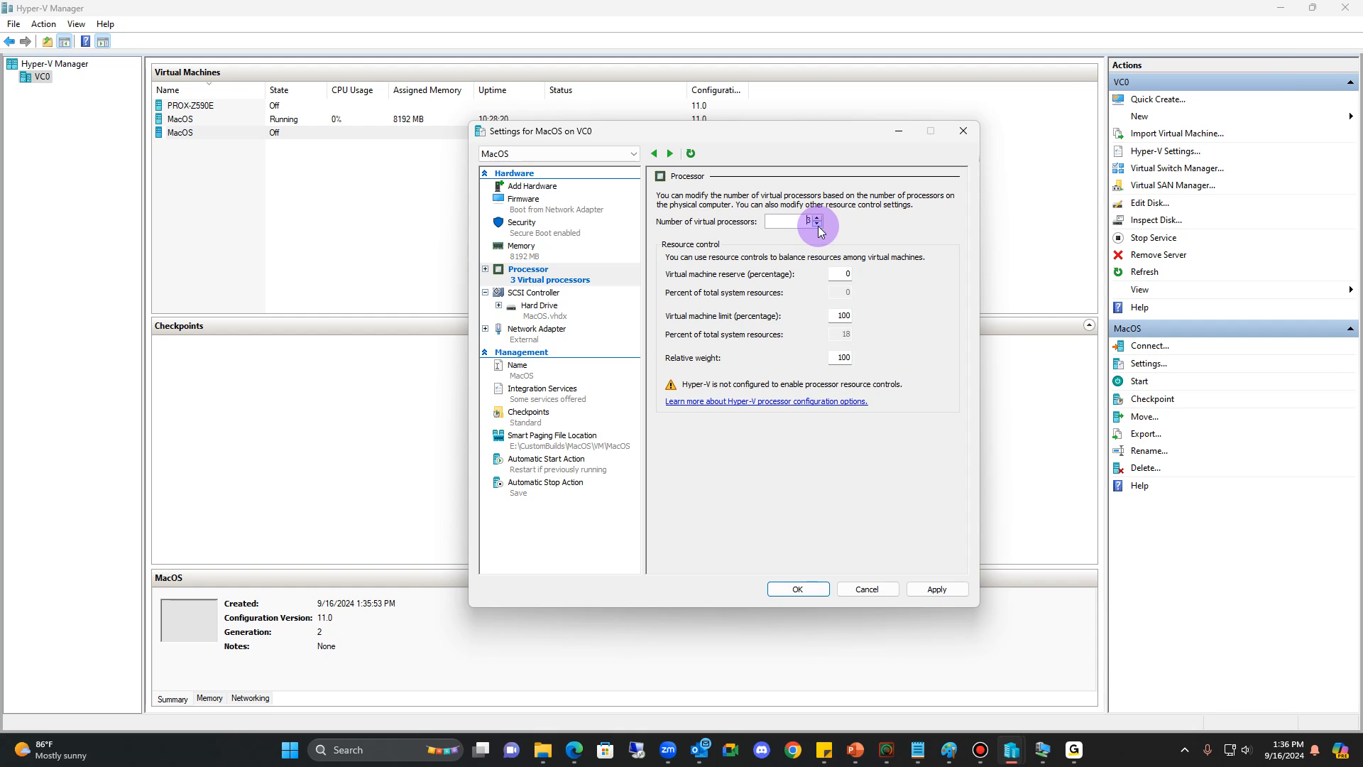
left_click(817, 226)
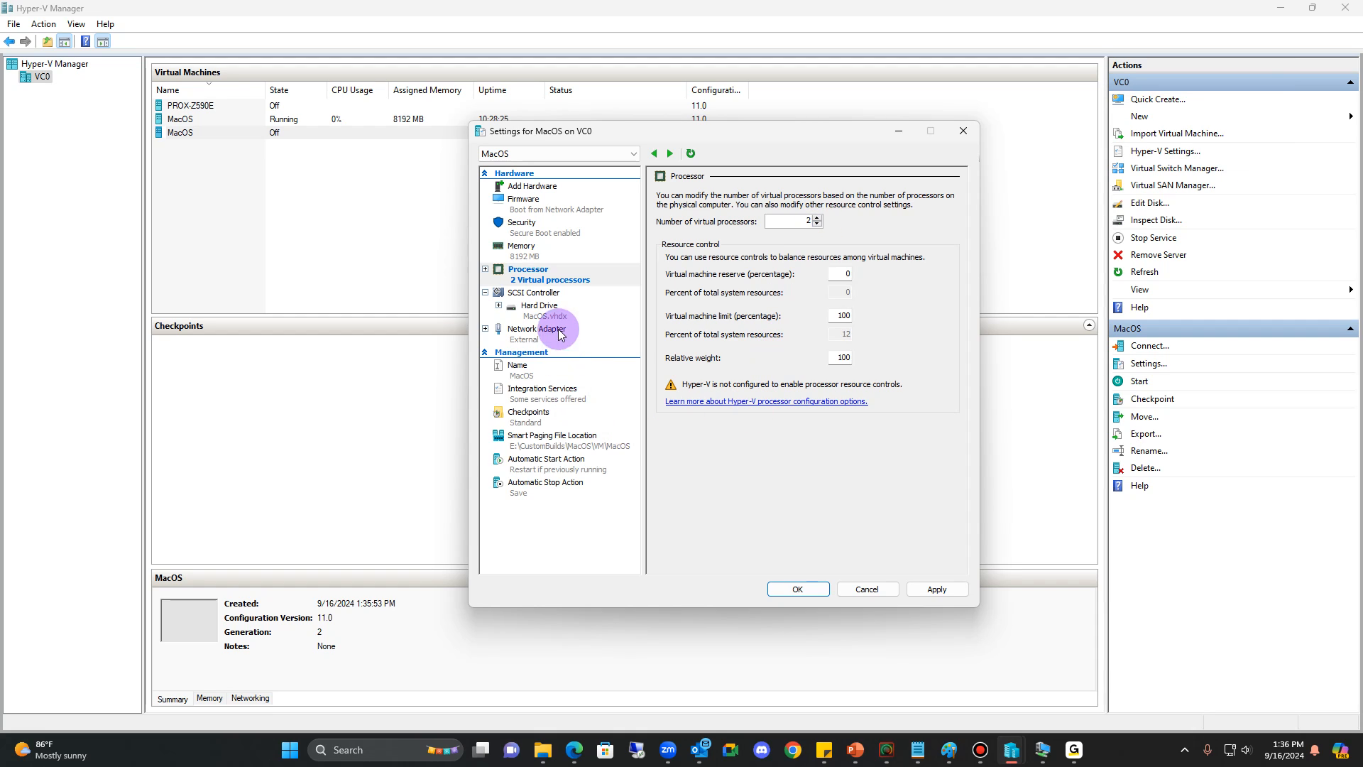
- Add a second hard drive to the SCSI controller using E:\CustomBuilds\MacOS\HDD\UEFI.vhdx, apply it, and check both attached drives
left_click(544, 308)
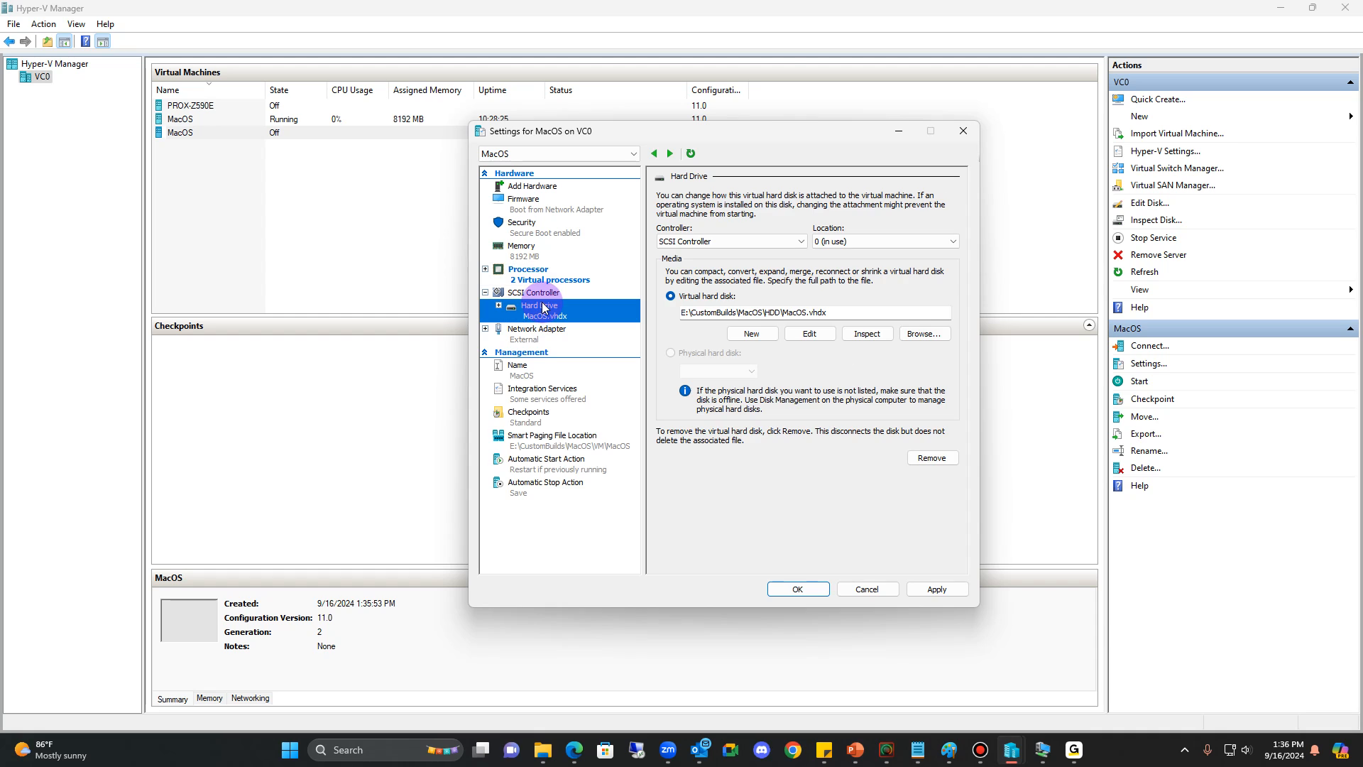
left_click(541, 294)
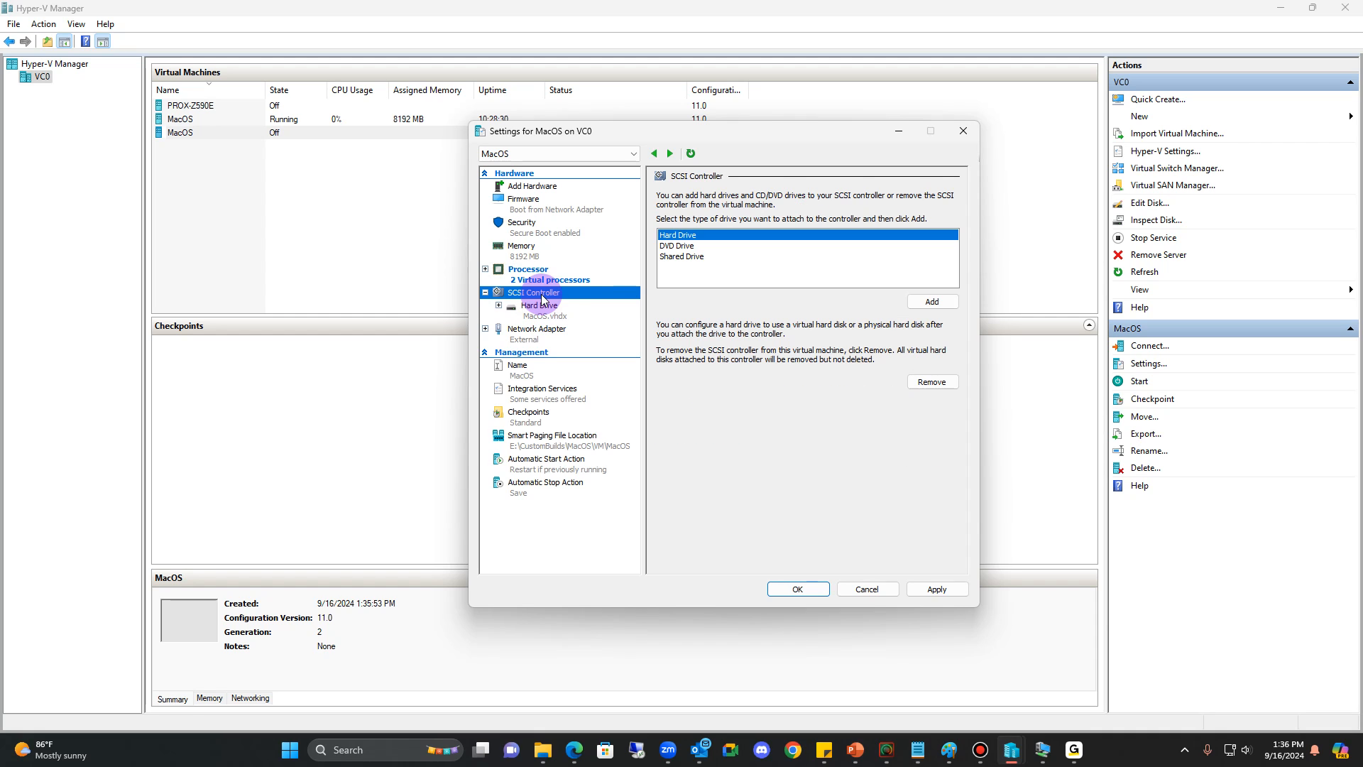
left_click(926, 304)
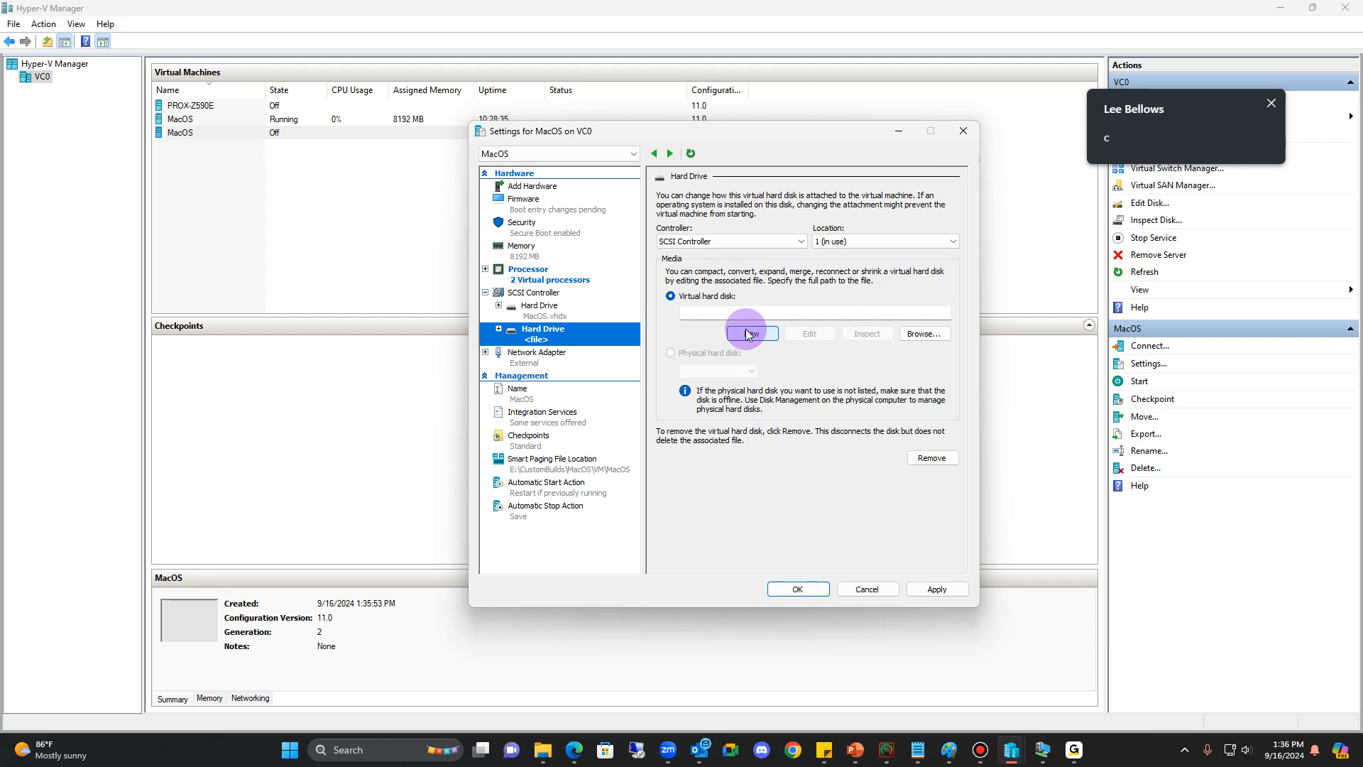
left_click(924, 334)
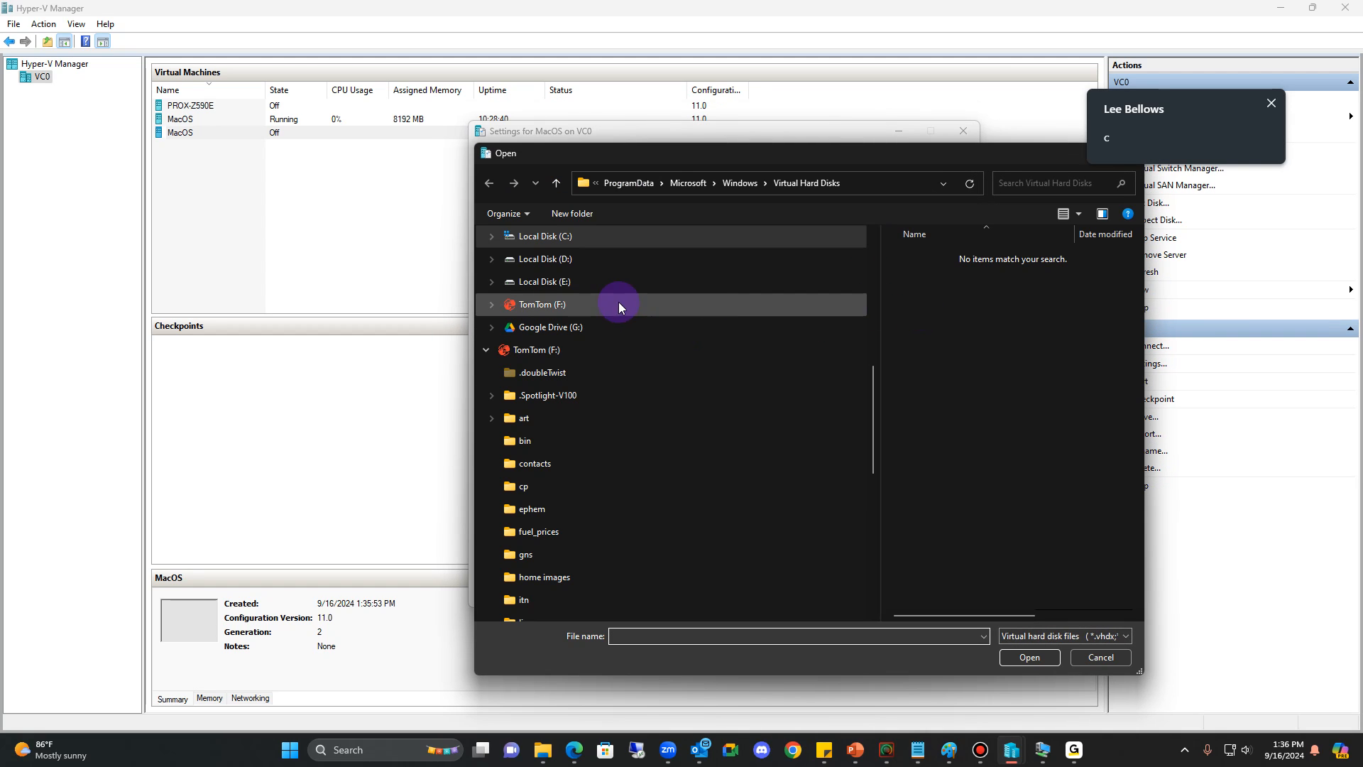
left_click(566, 282)
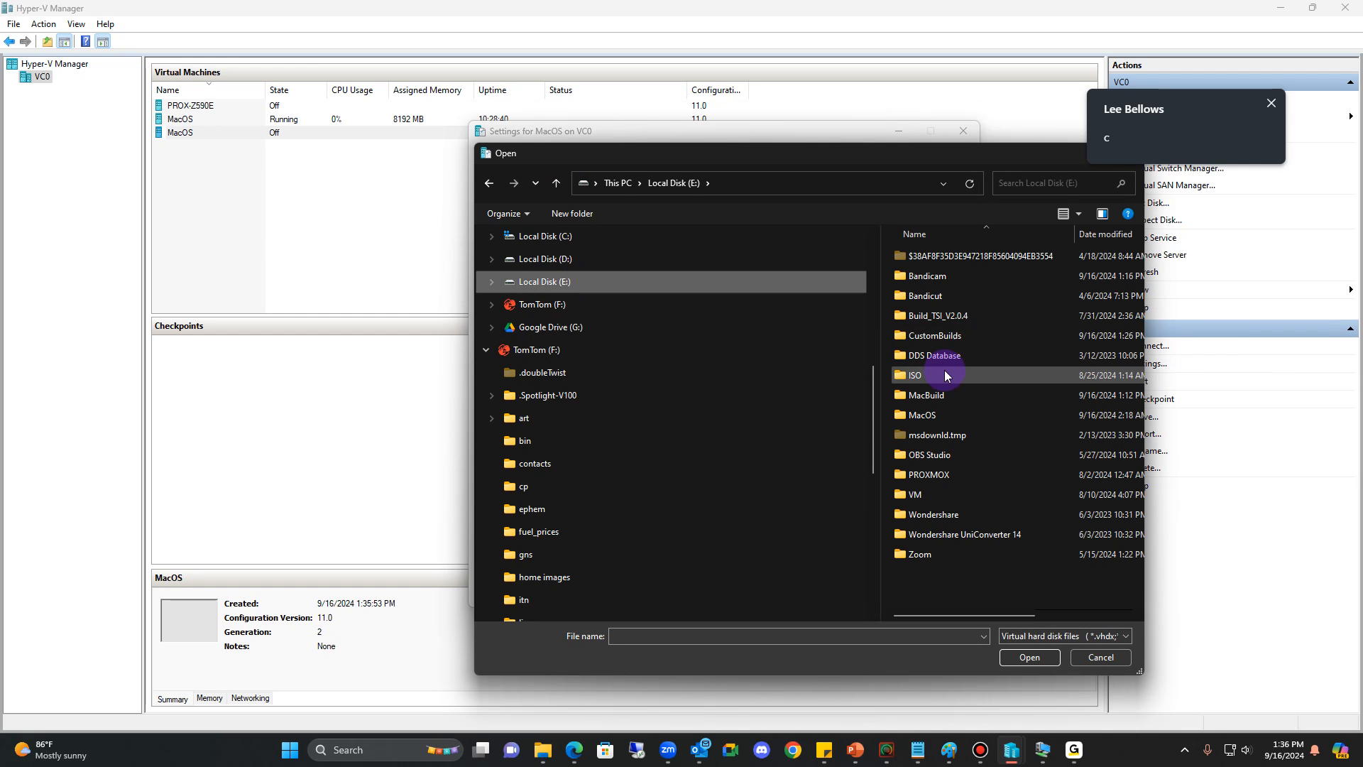
double_click(935, 337)
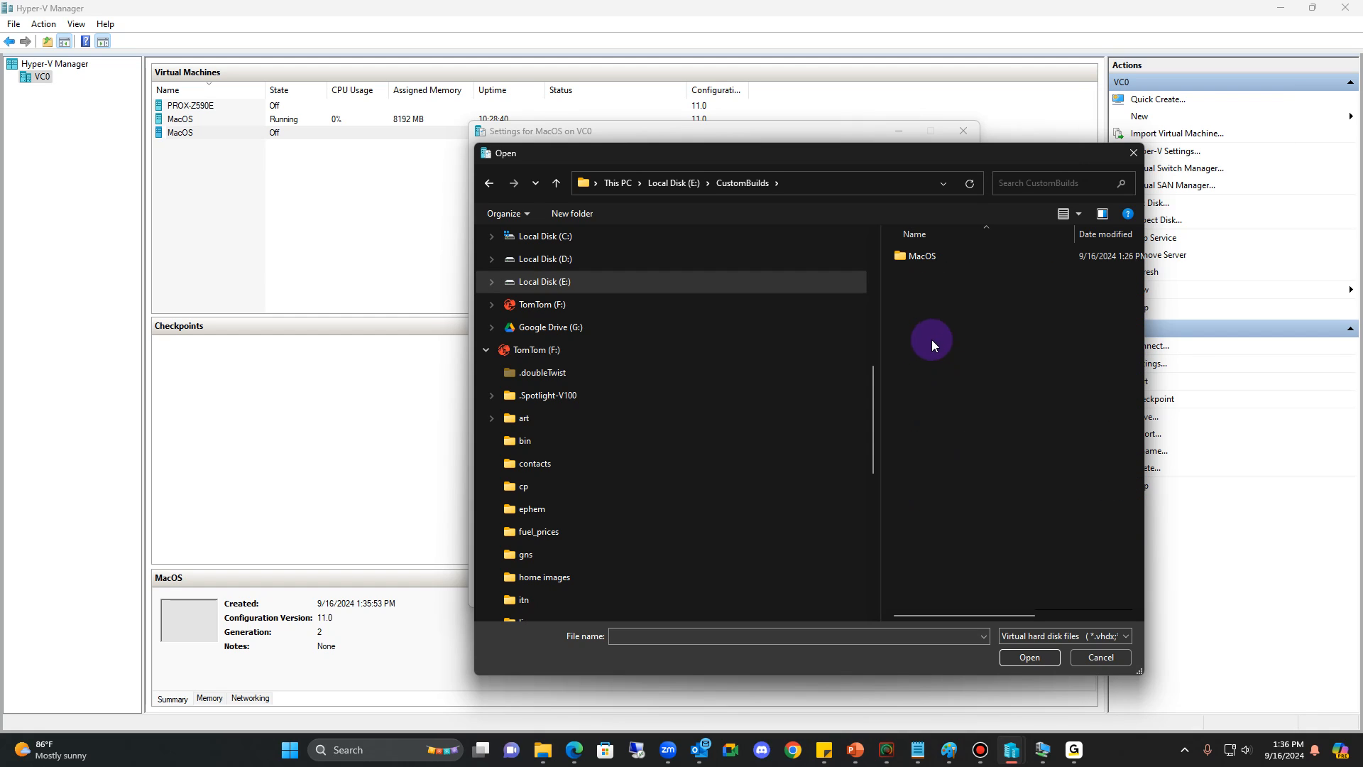
double_click(930, 259)
double_click(916, 276)
double_click(916, 277)
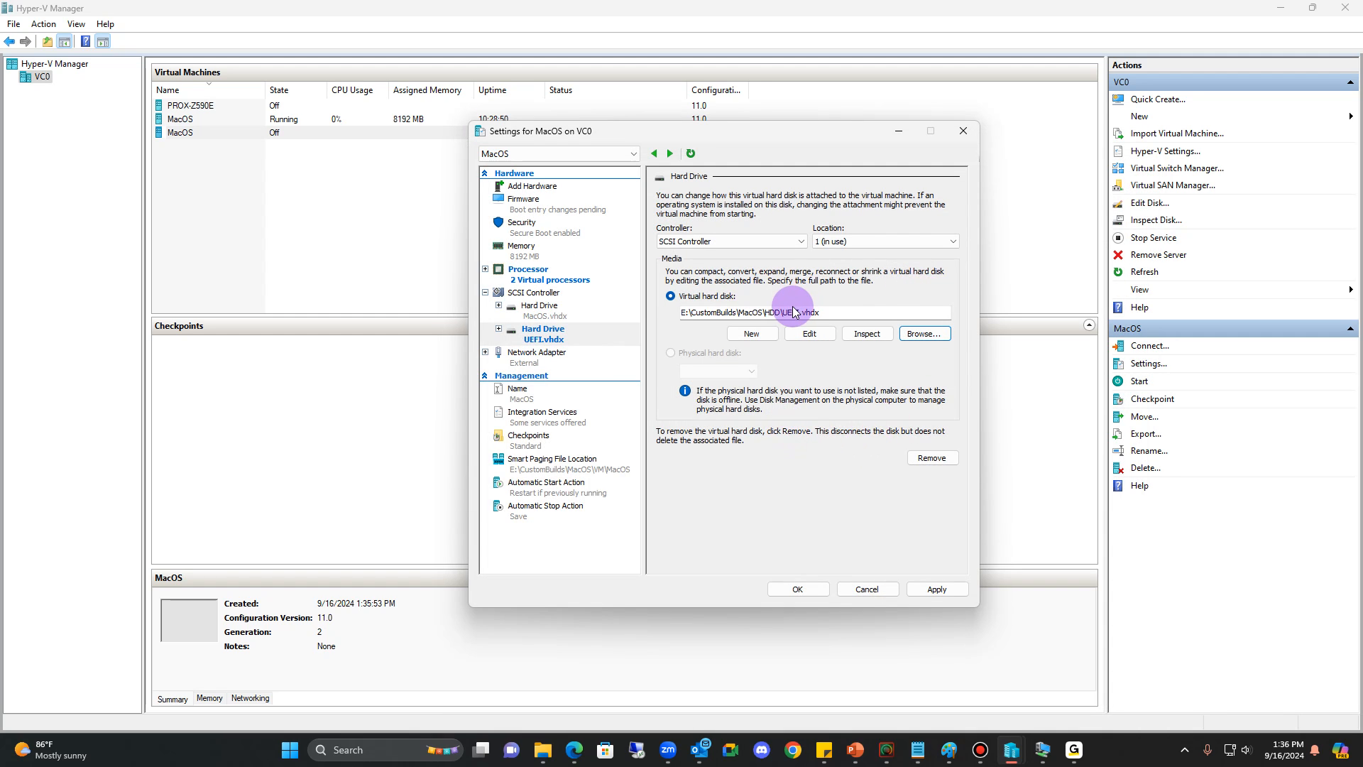
left_click(932, 581)
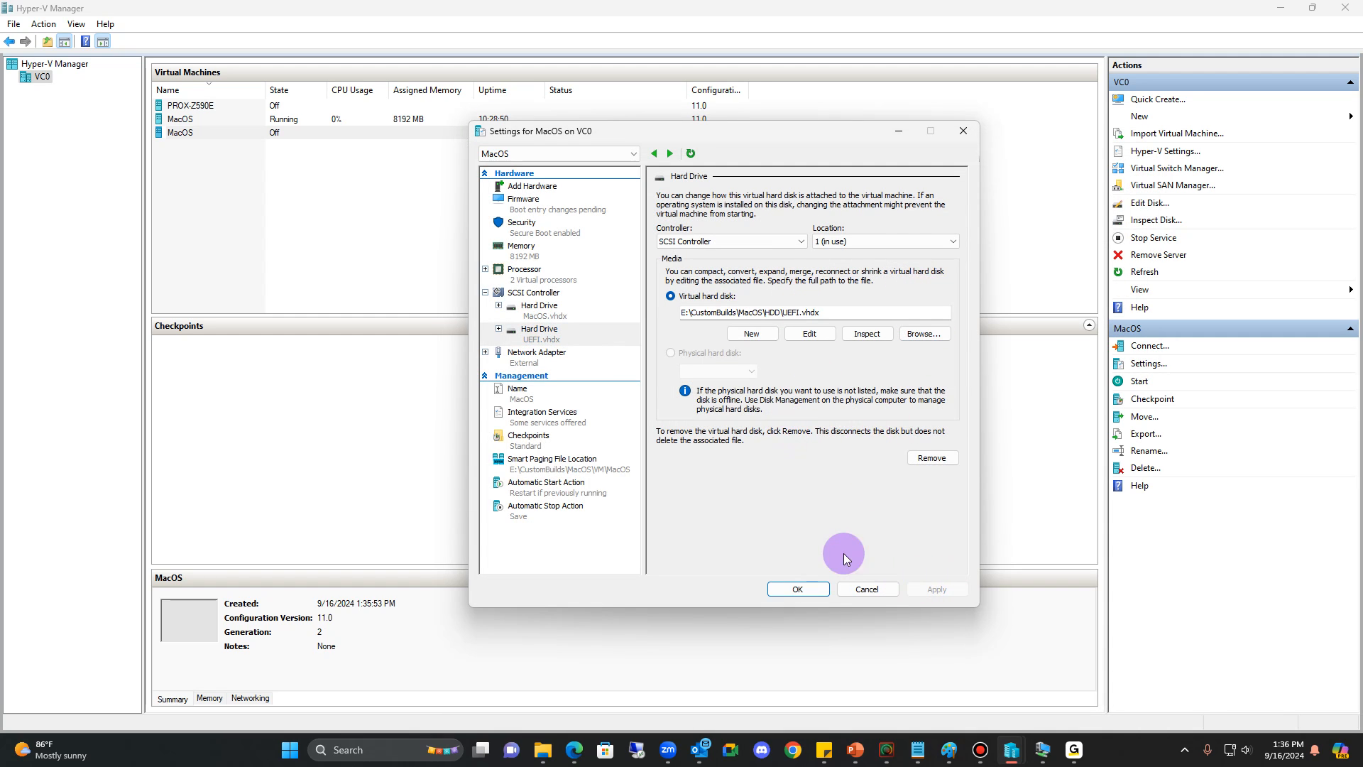
left_click(548, 319)
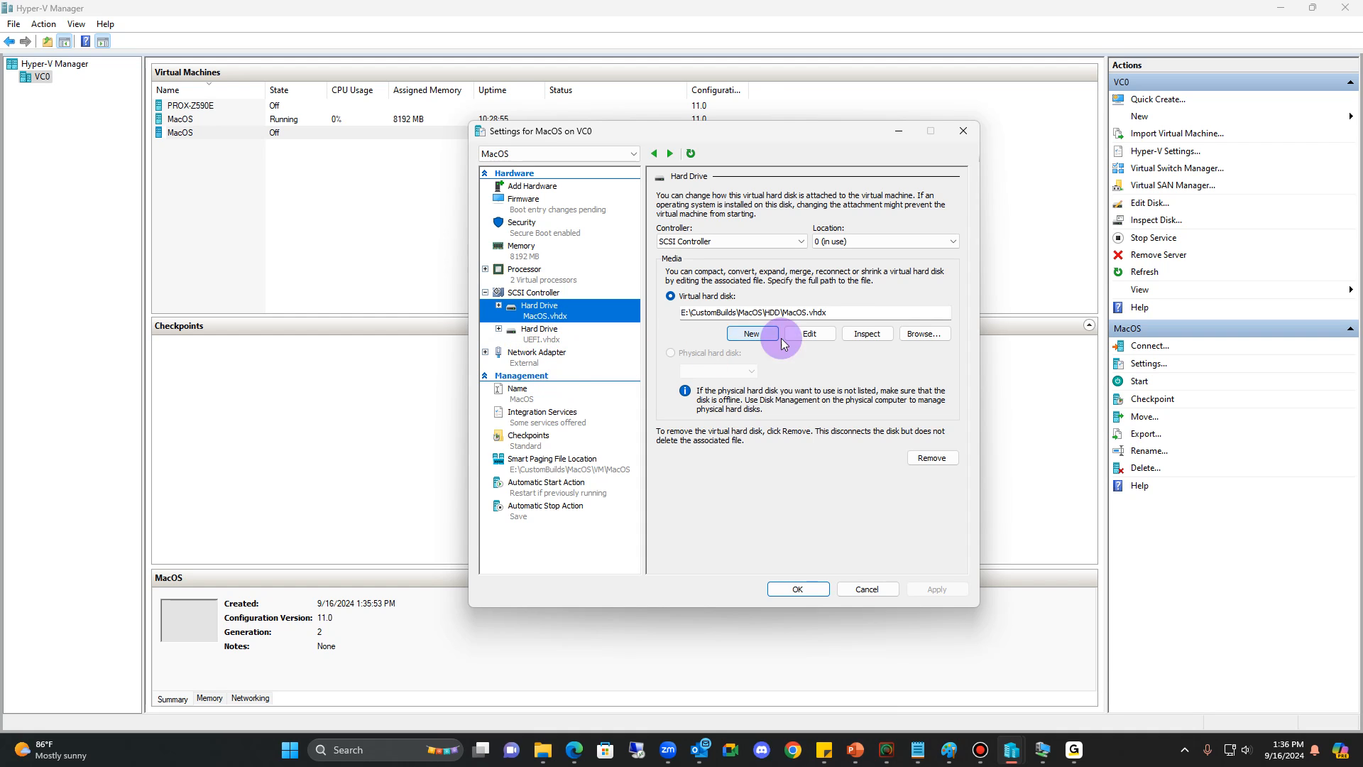
left_click(540, 330)
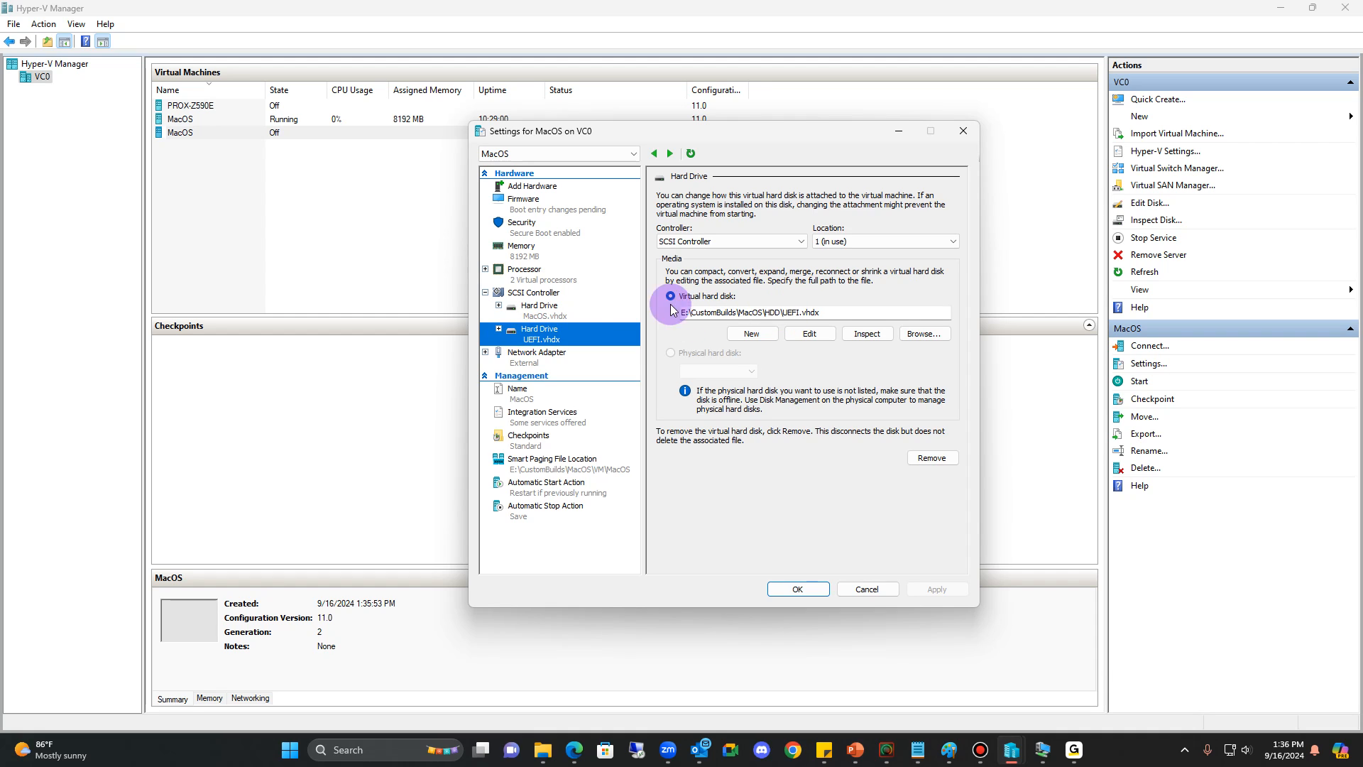
- Reorder the firmware boot entries so UEFI.vhdx comes first, MacOS.vhdx second and the network adapter last
left_click(542, 208)
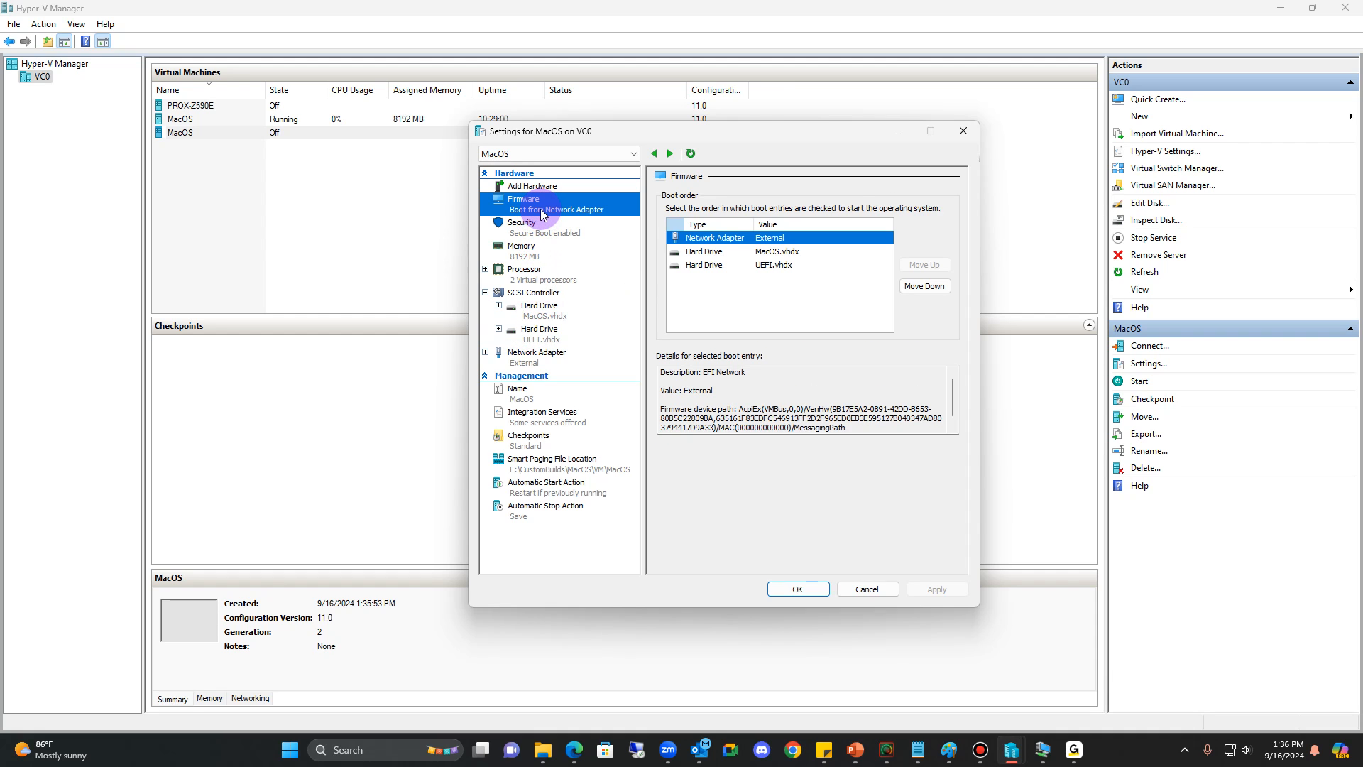
left_click(720, 267)
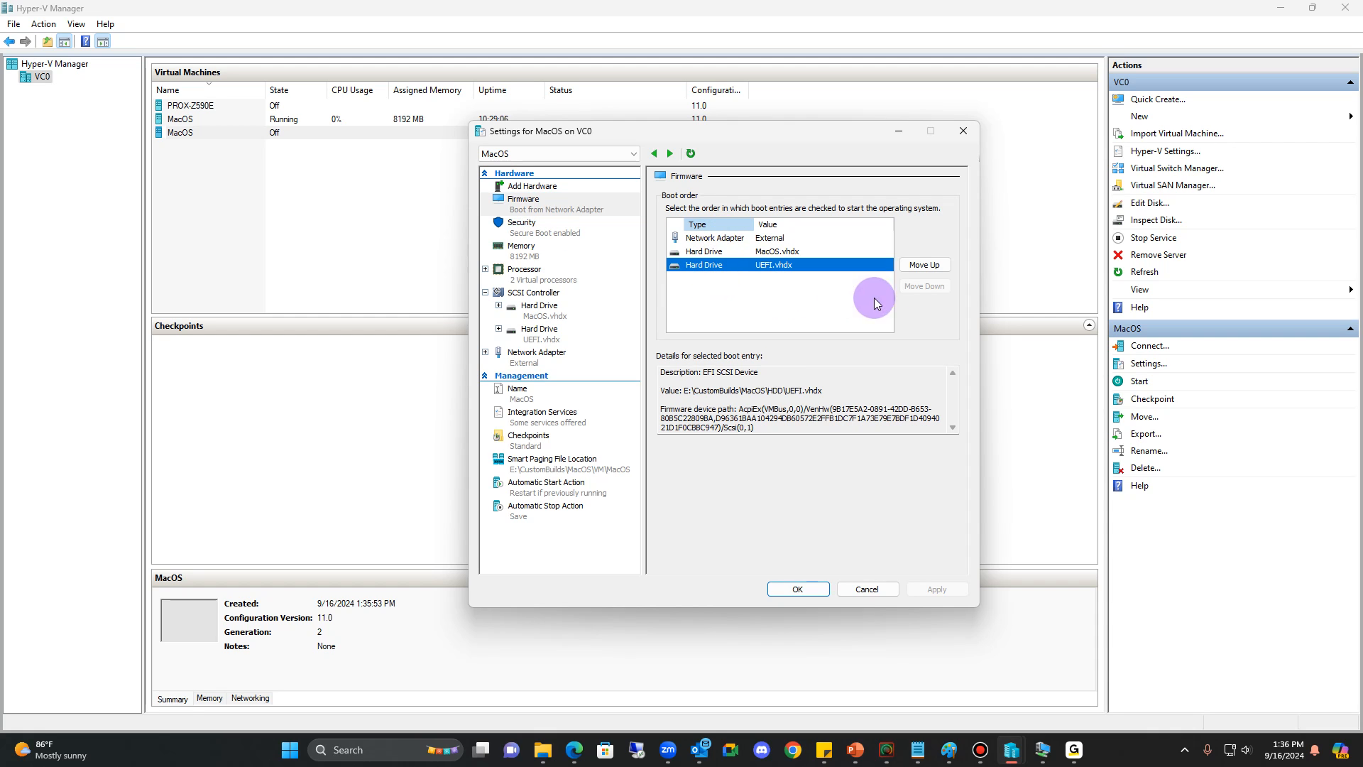
left_click(911, 265)
left_click(911, 265)
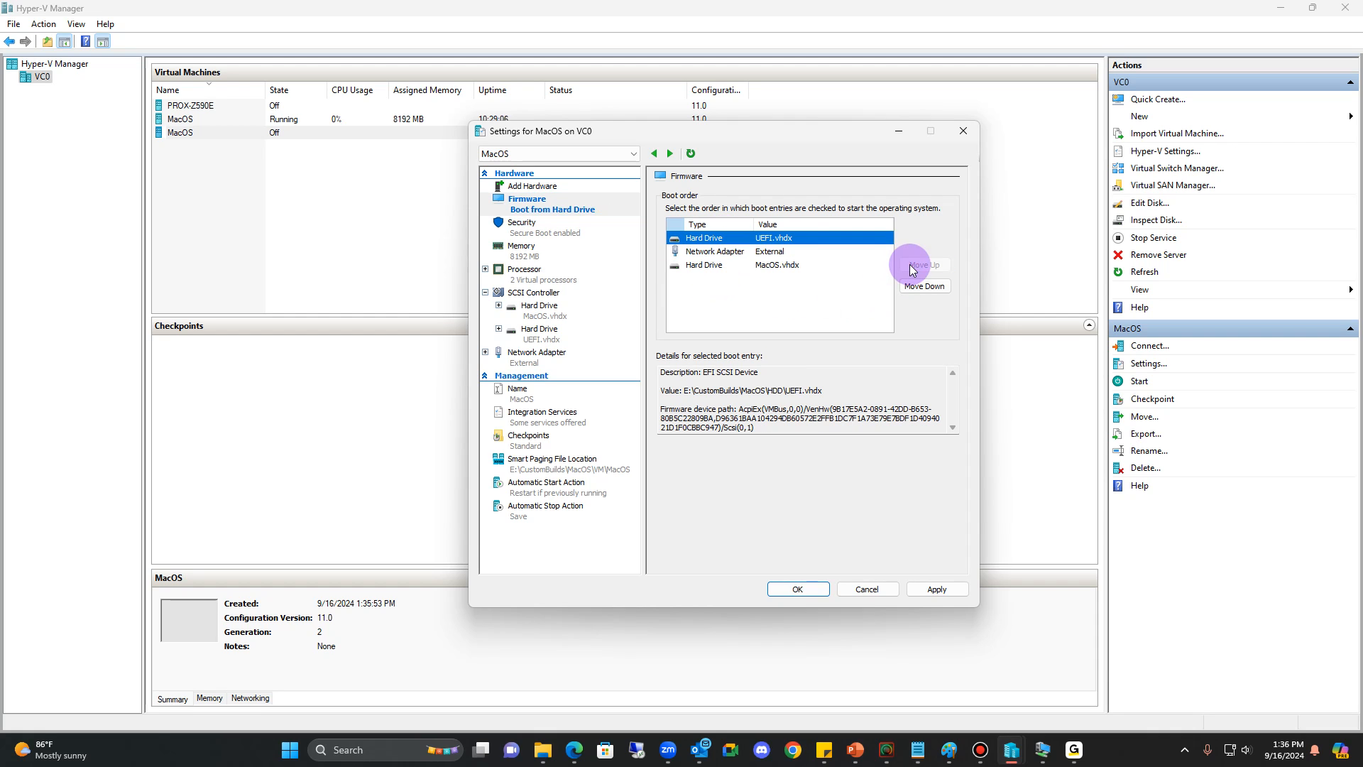
left_click(717, 252)
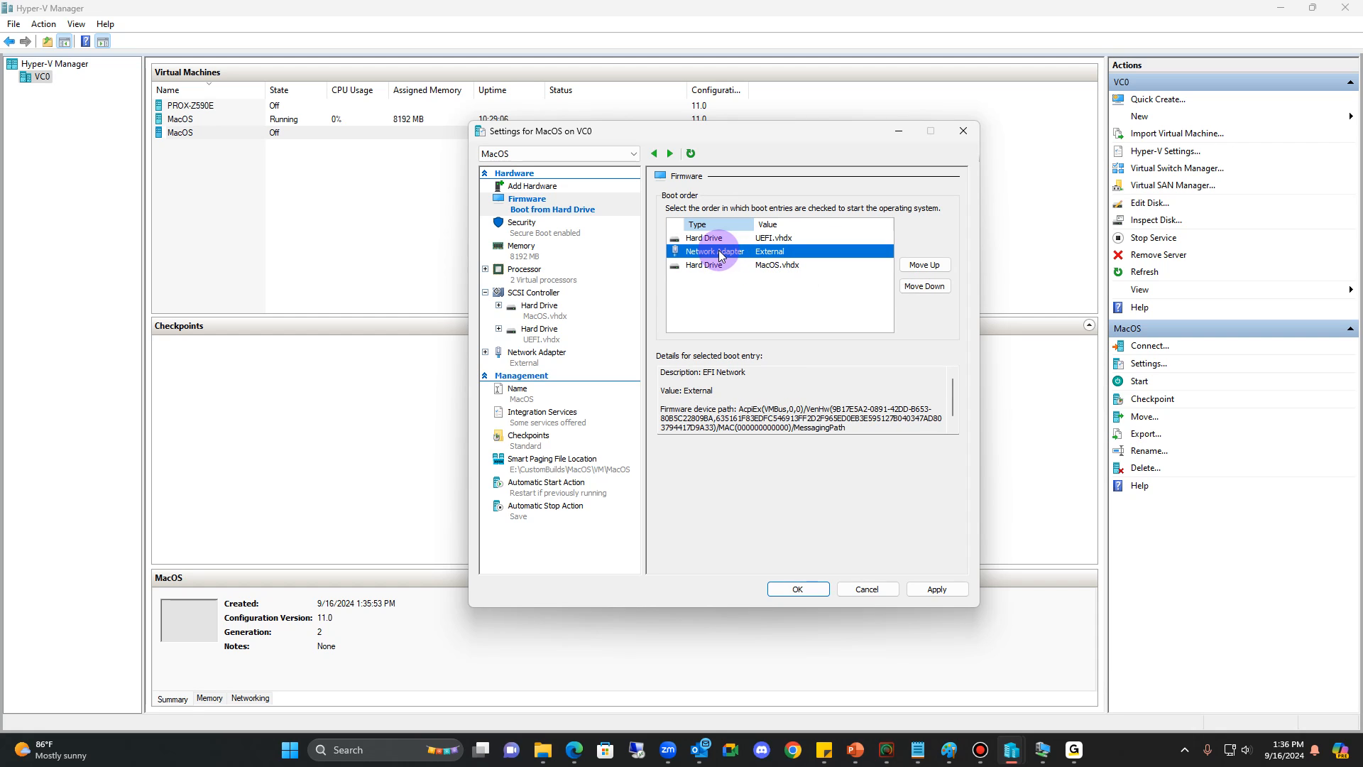
left_click(912, 287)
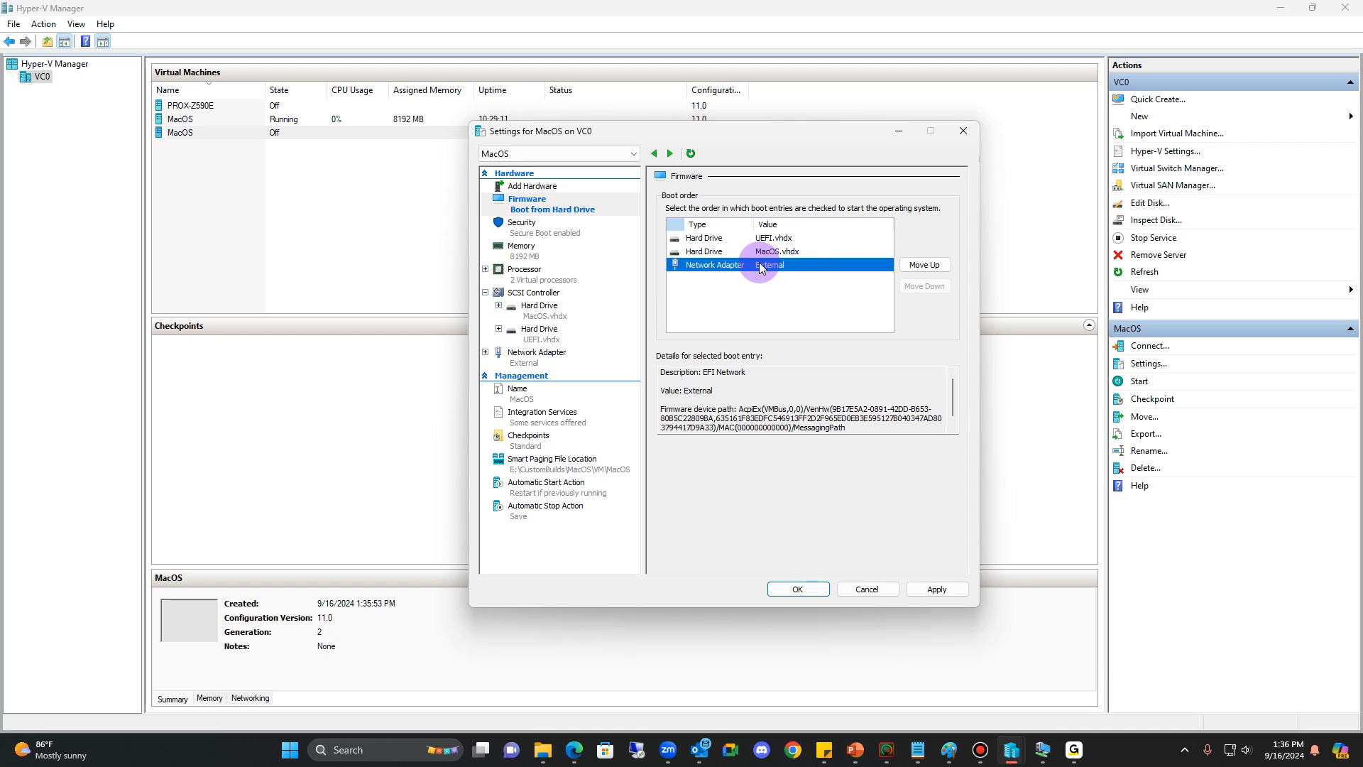
left_click(534, 250)
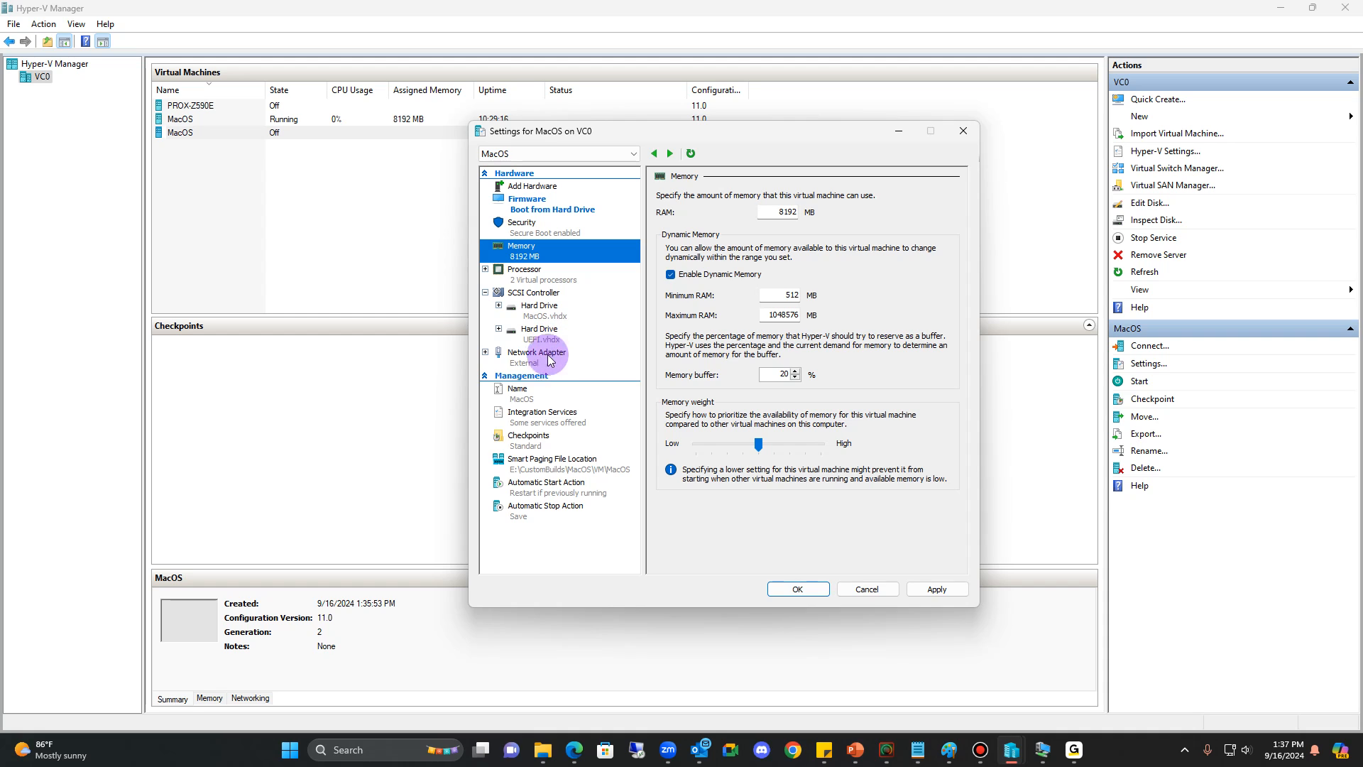
left_click(534, 368)
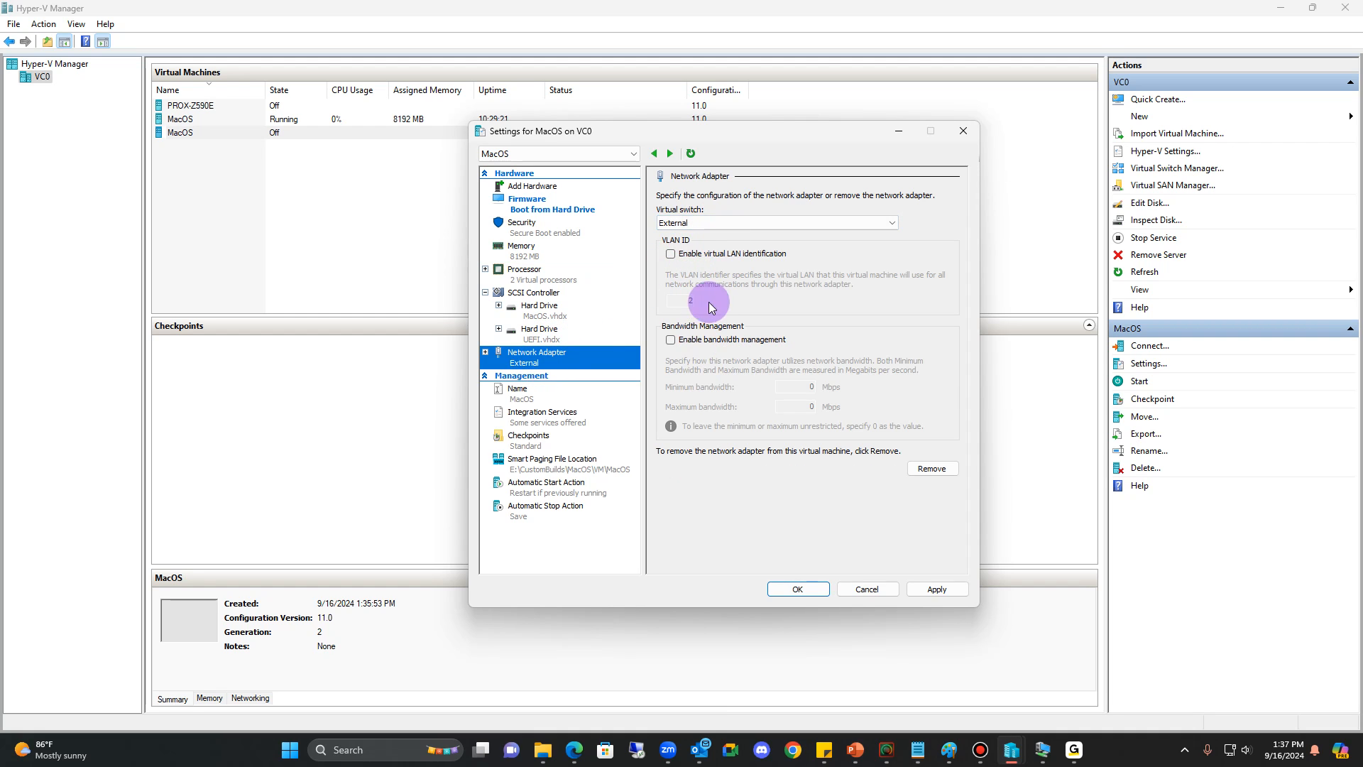
left_click(532, 402)
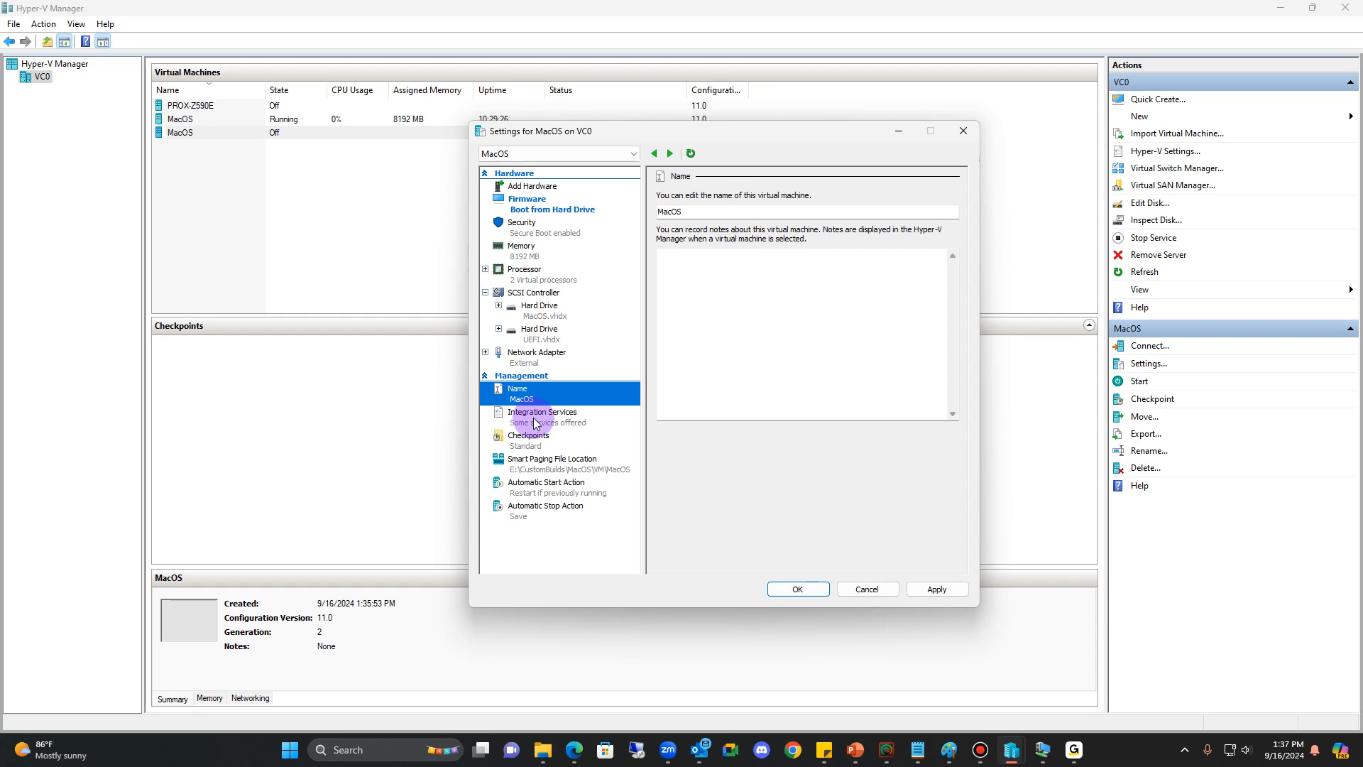
- Enable Guest services in the integration services, disable checkpoints for the virtual machine, and apply the settings
left_click(536, 424)
left_click(671, 313)
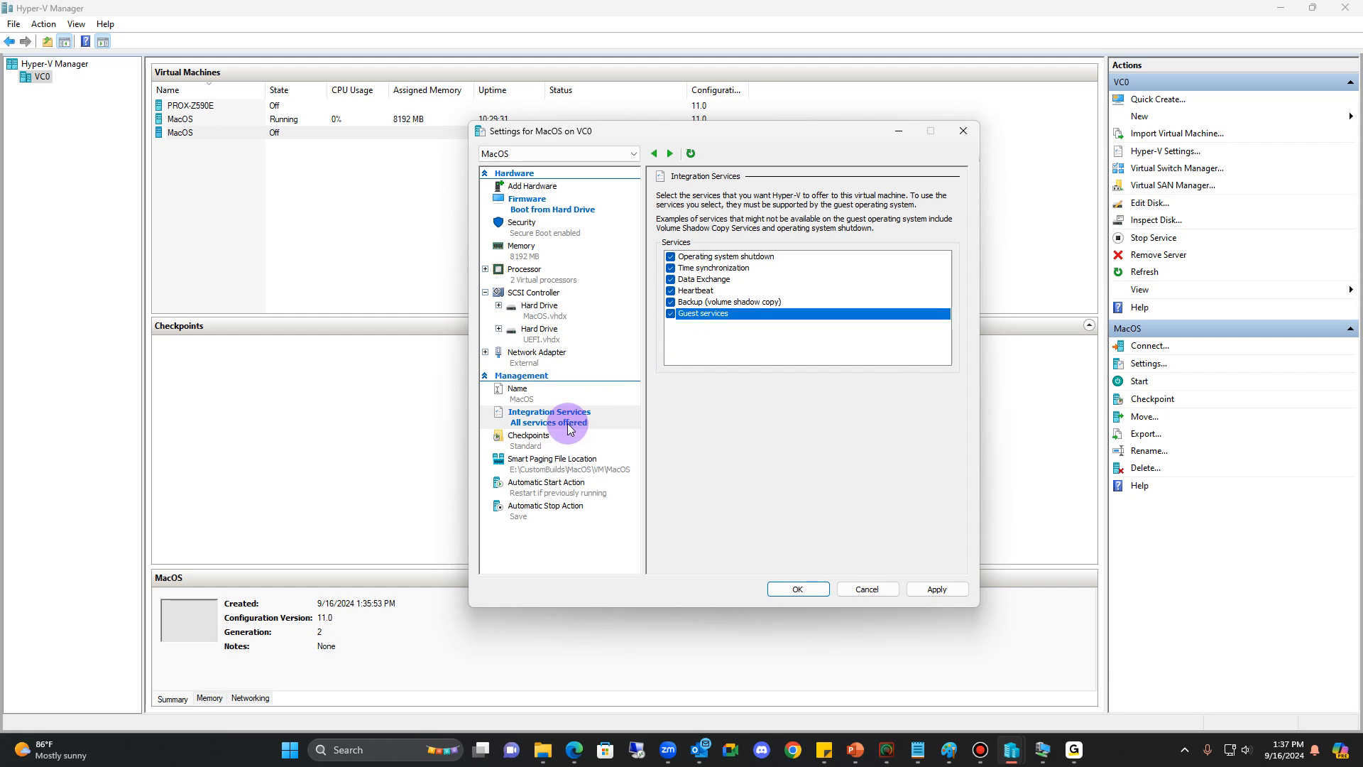
left_click(546, 444)
left_click(682, 222)
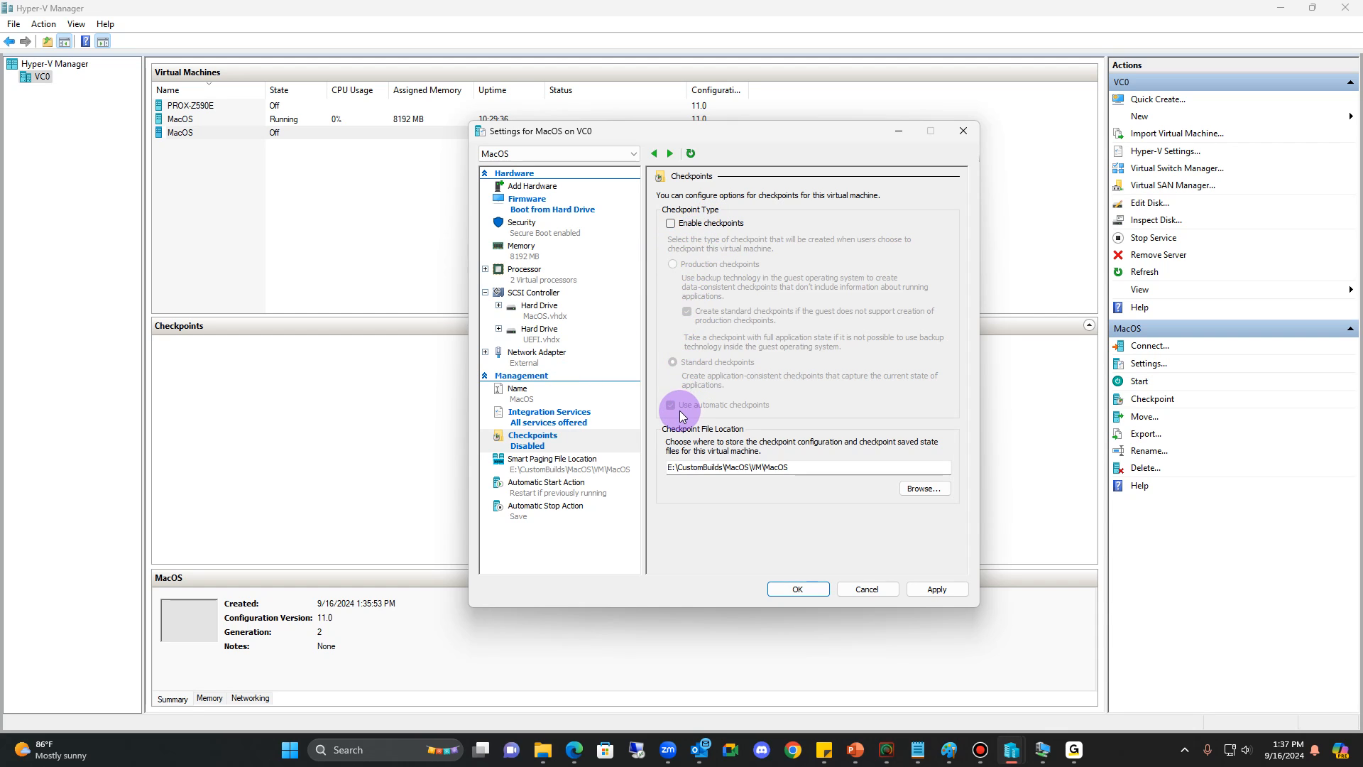
left_click(921, 591)
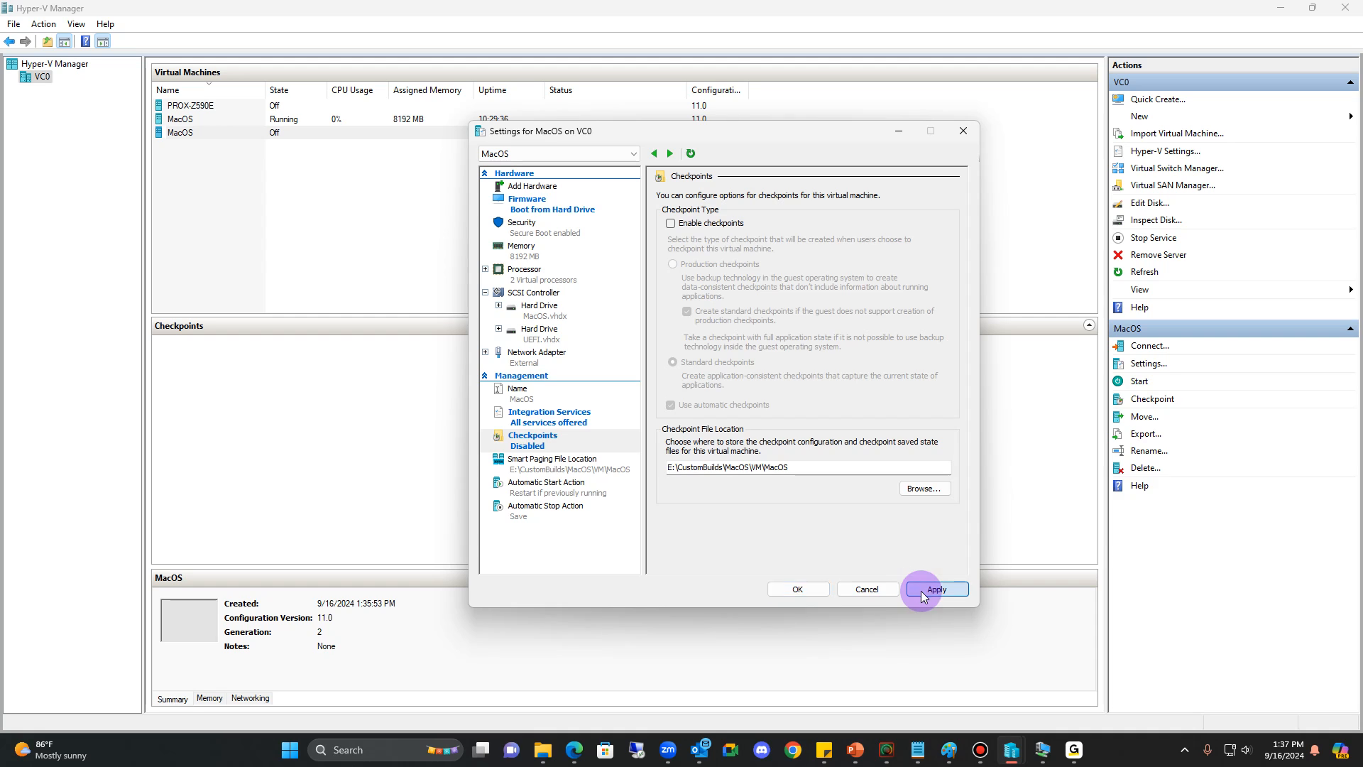
left_click(561, 417)
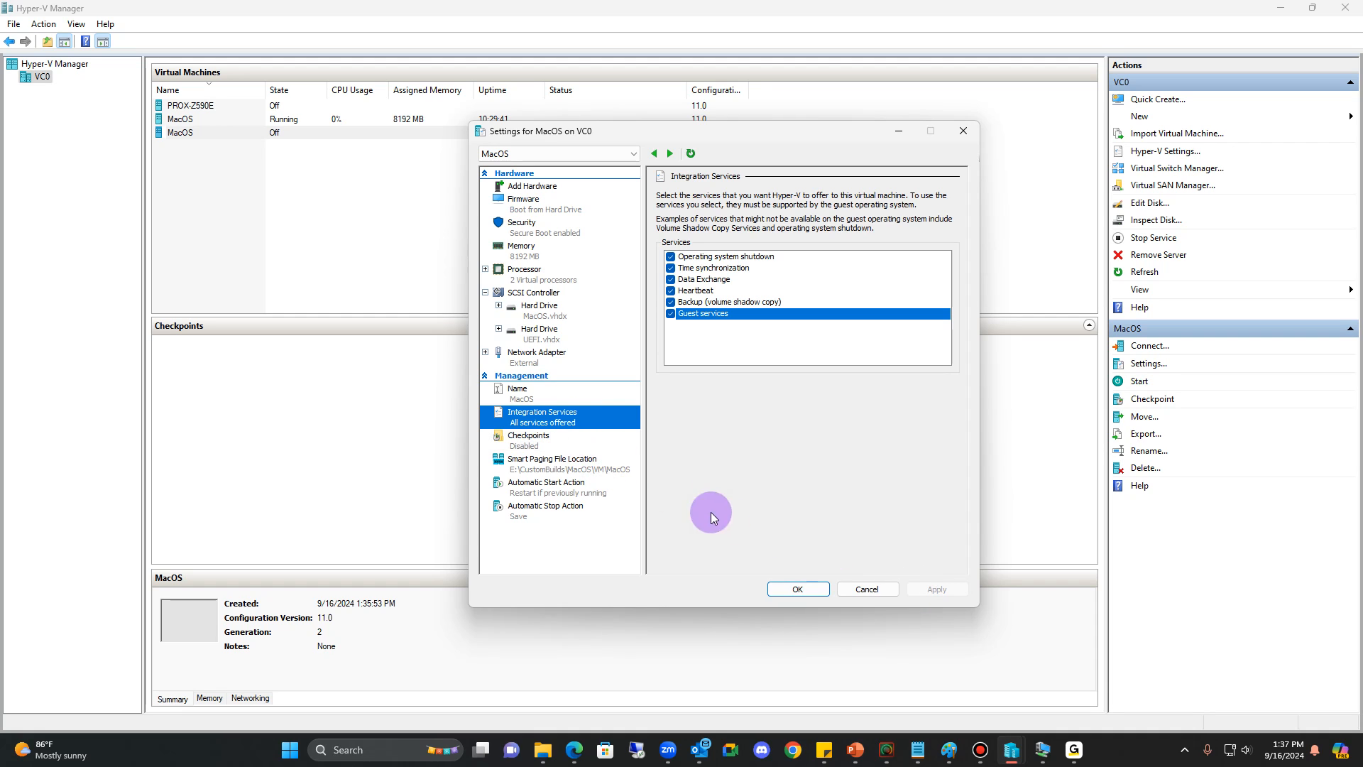
left_click(545, 487)
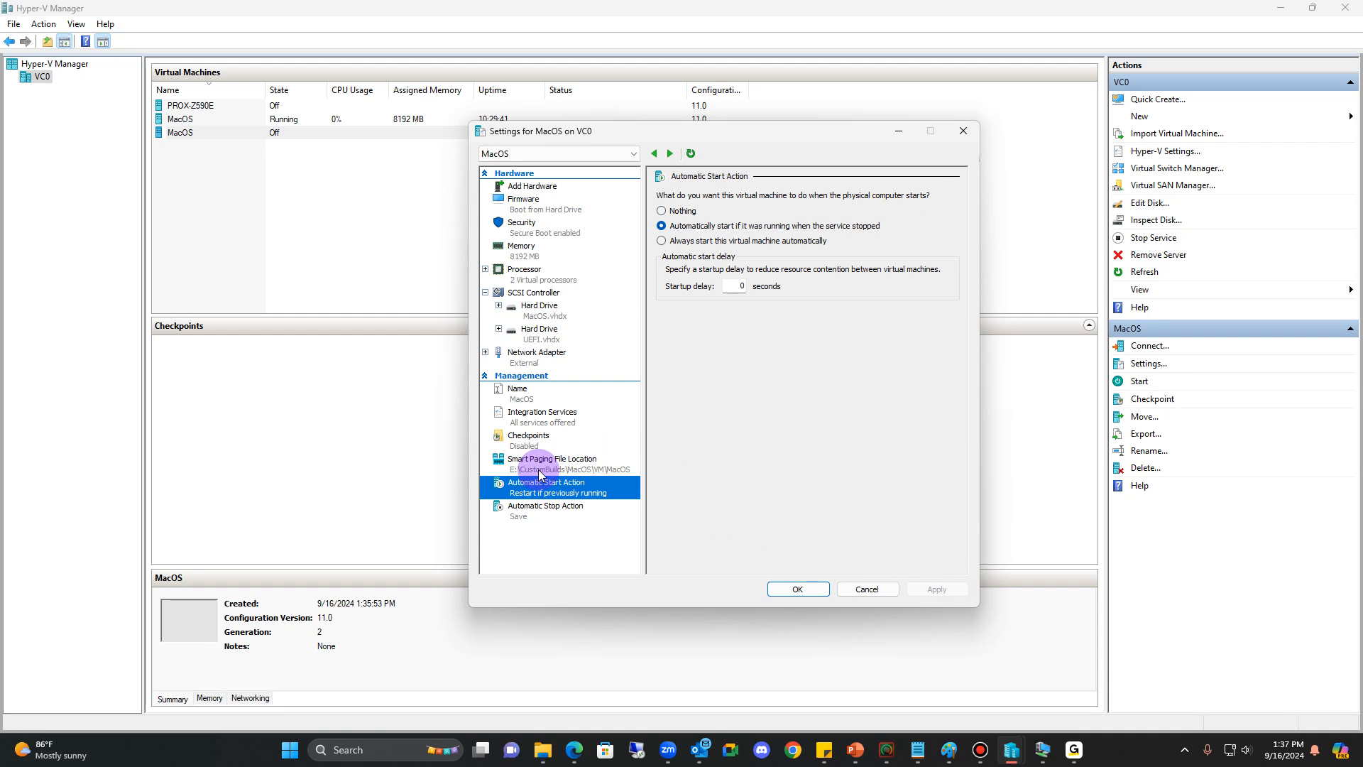
left_click(542, 509)
left_click(550, 468)
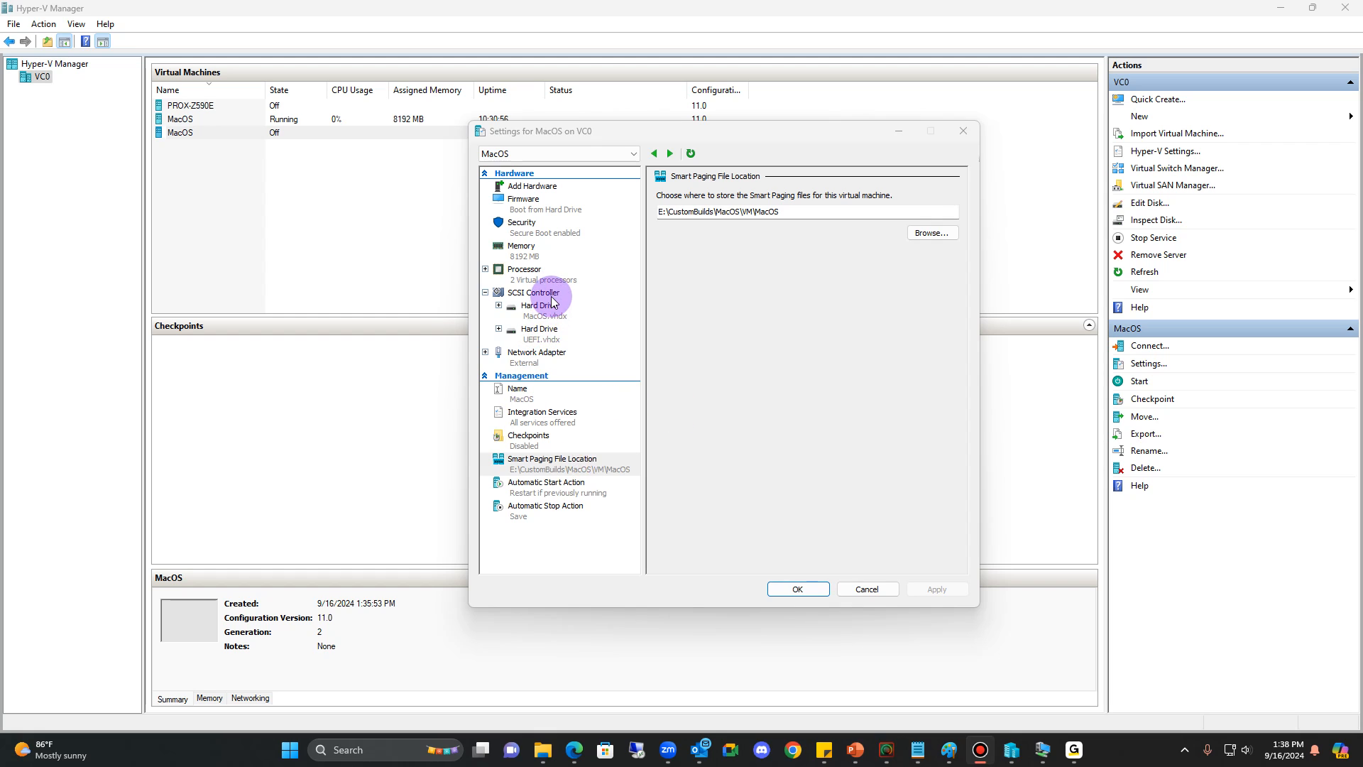
left_click(554, 299)
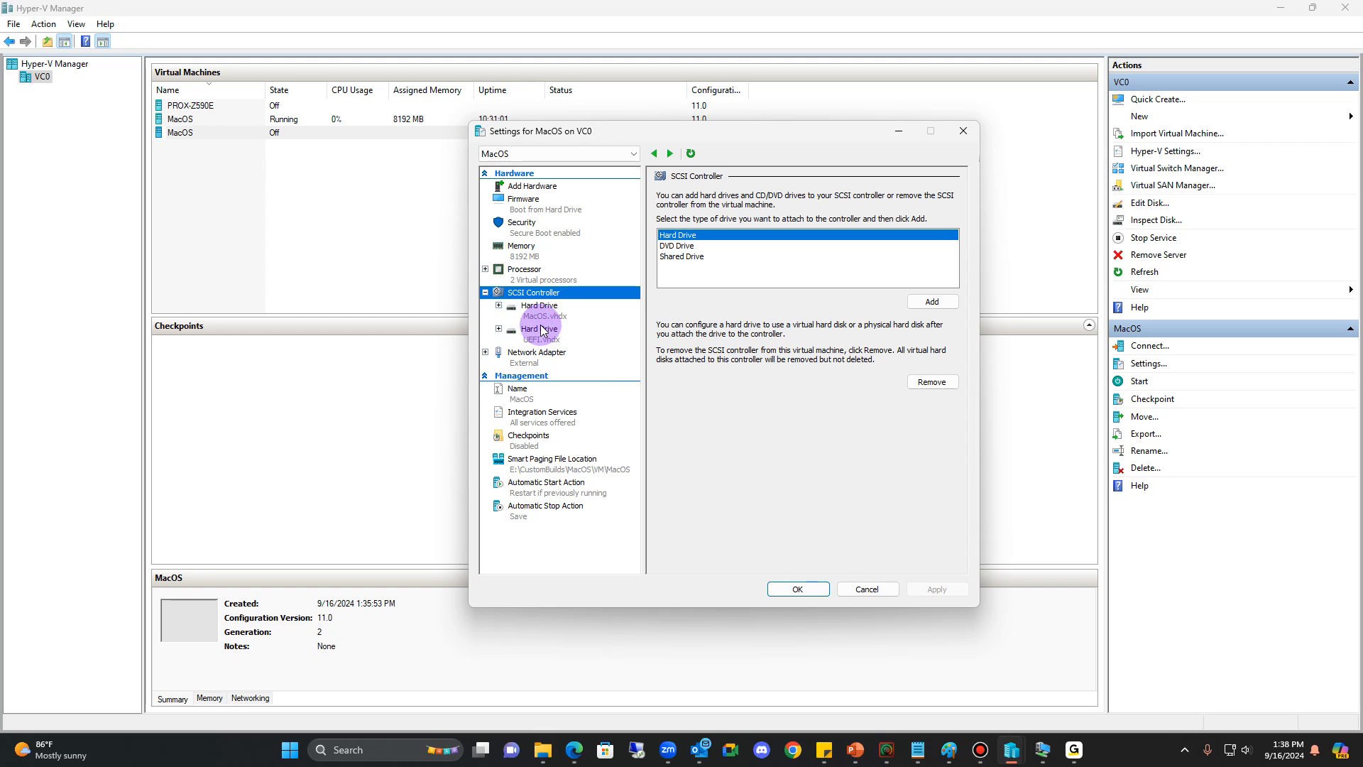
- Disable Secure Boot for the virtual machine, apply the change, and close its settings
left_click(506, 226)
left_click(670, 232)
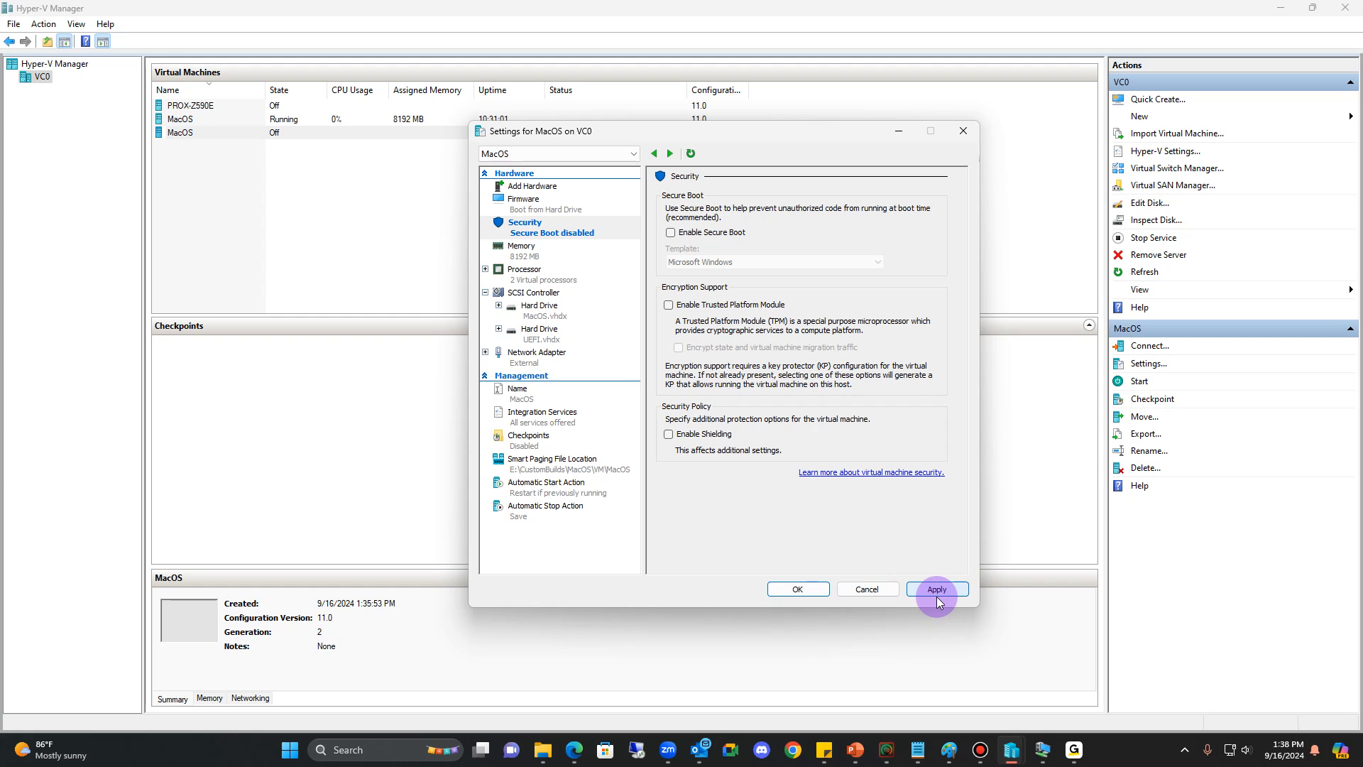
left_click(936, 590)
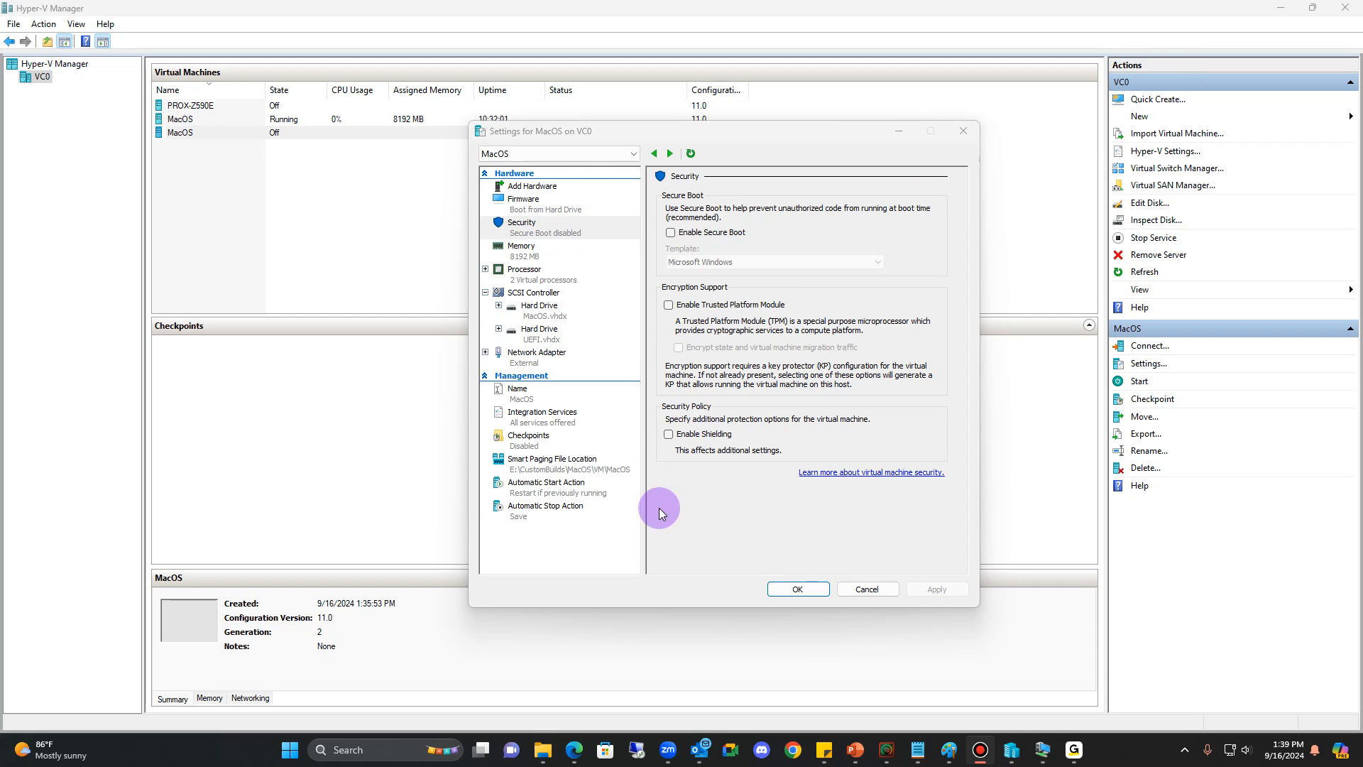
left_click(782, 595)
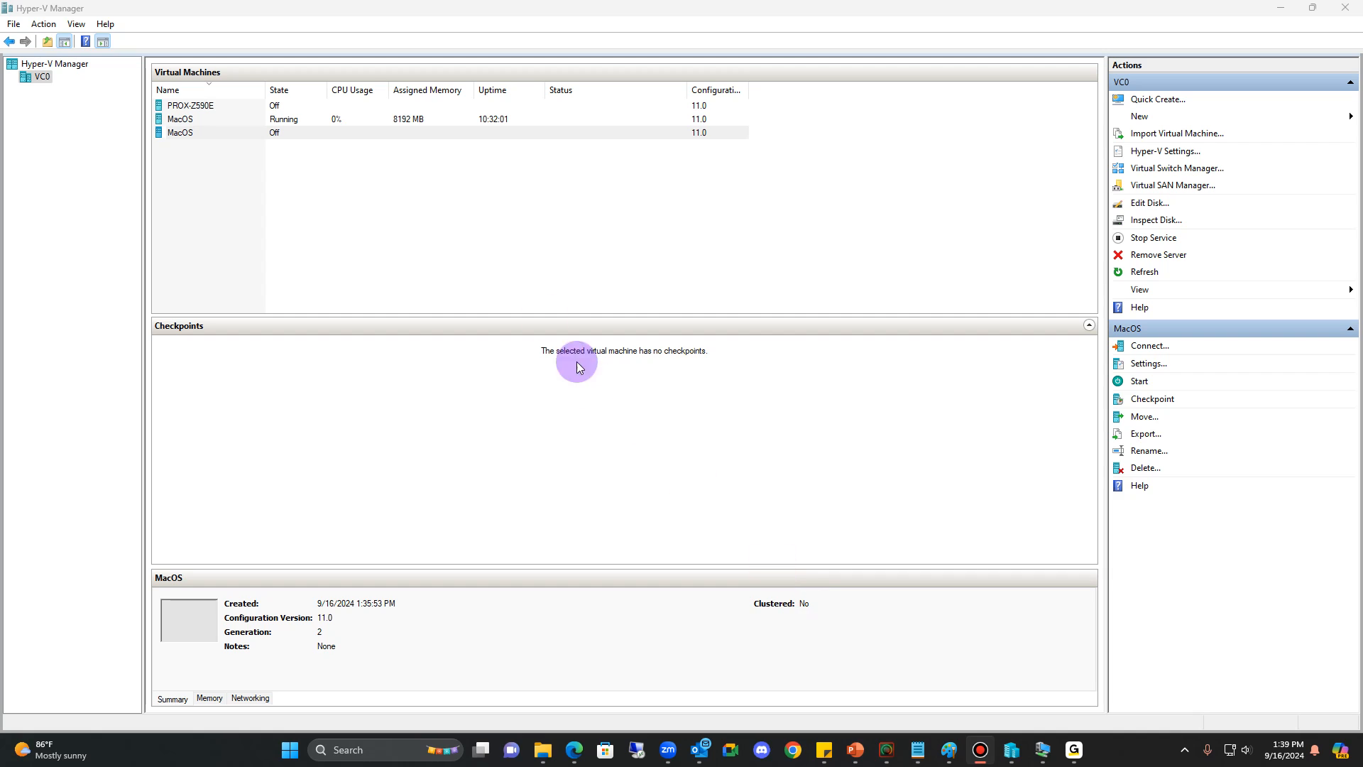
- Connect to the switched-off MacOS virtual machine, start it, and show its console full screen
right_click(231, 136)
left_click(250, 144)
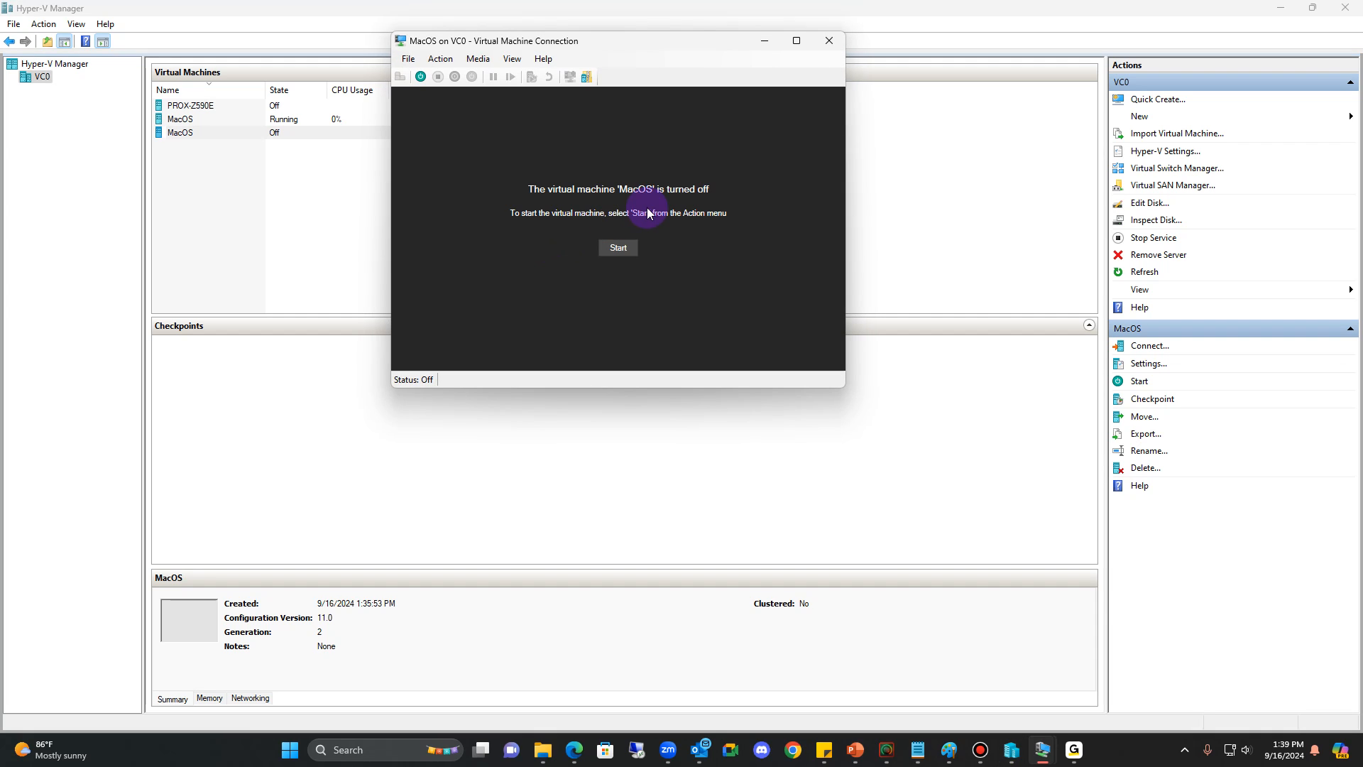
left_click(617, 248)
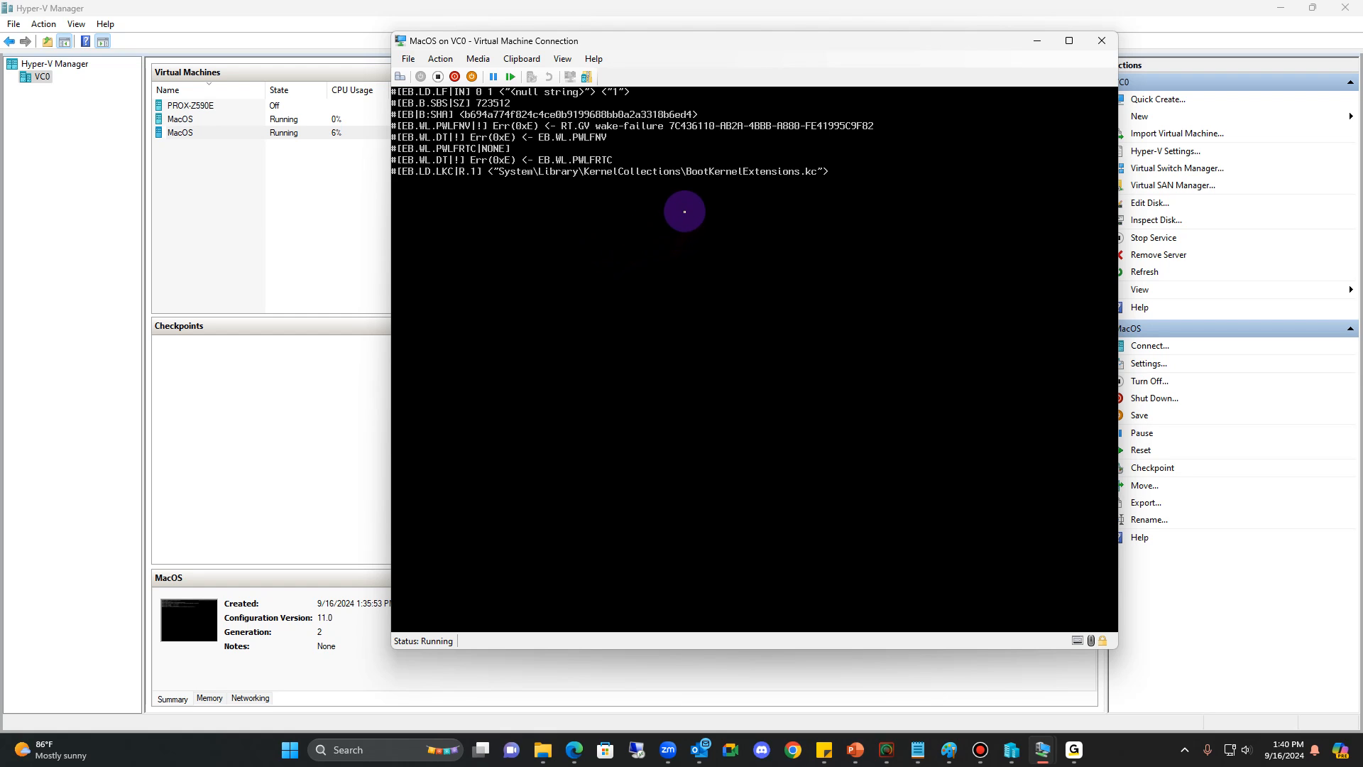
left_click(1069, 41)
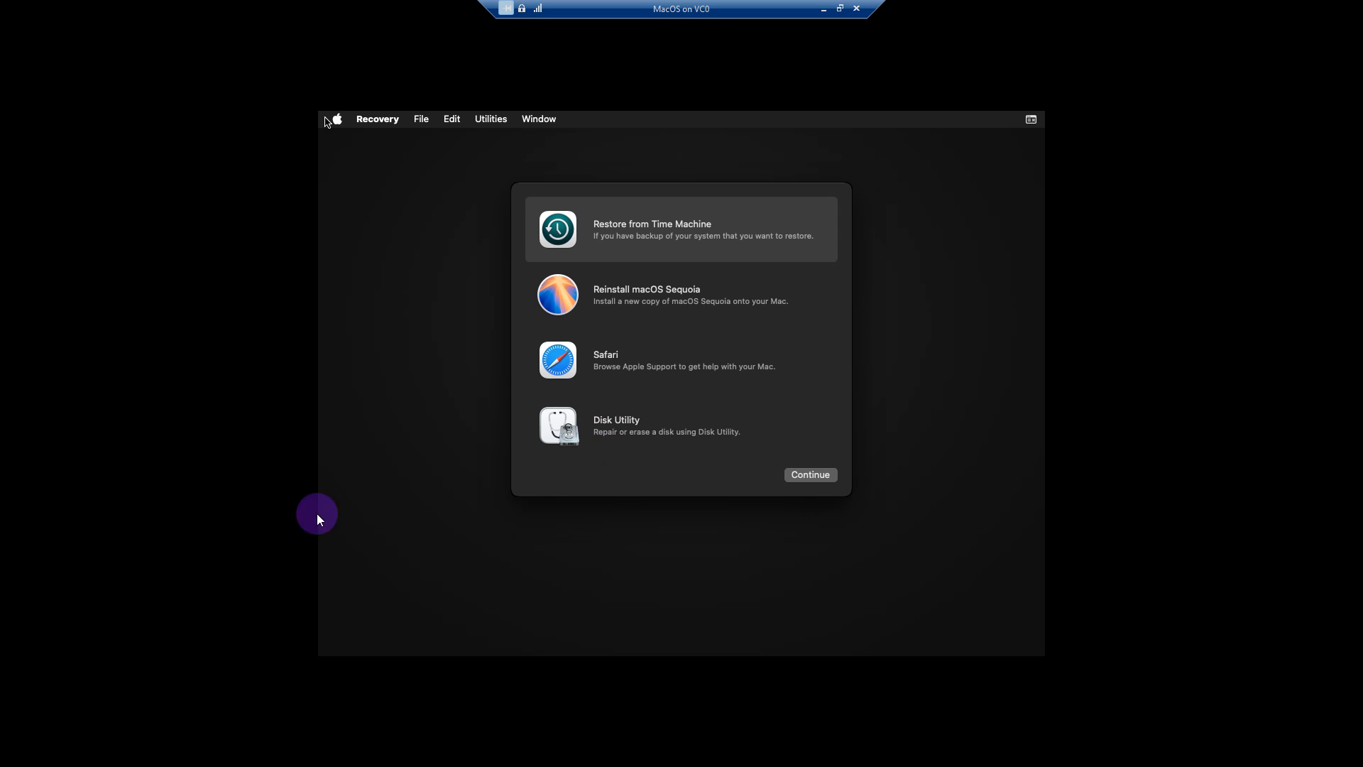
- Erase Msft Virtual Disk Media in Disk Utility as an APFS volume named MacOS with a GUID Partition Map, and close the utility
left_click(644, 431)
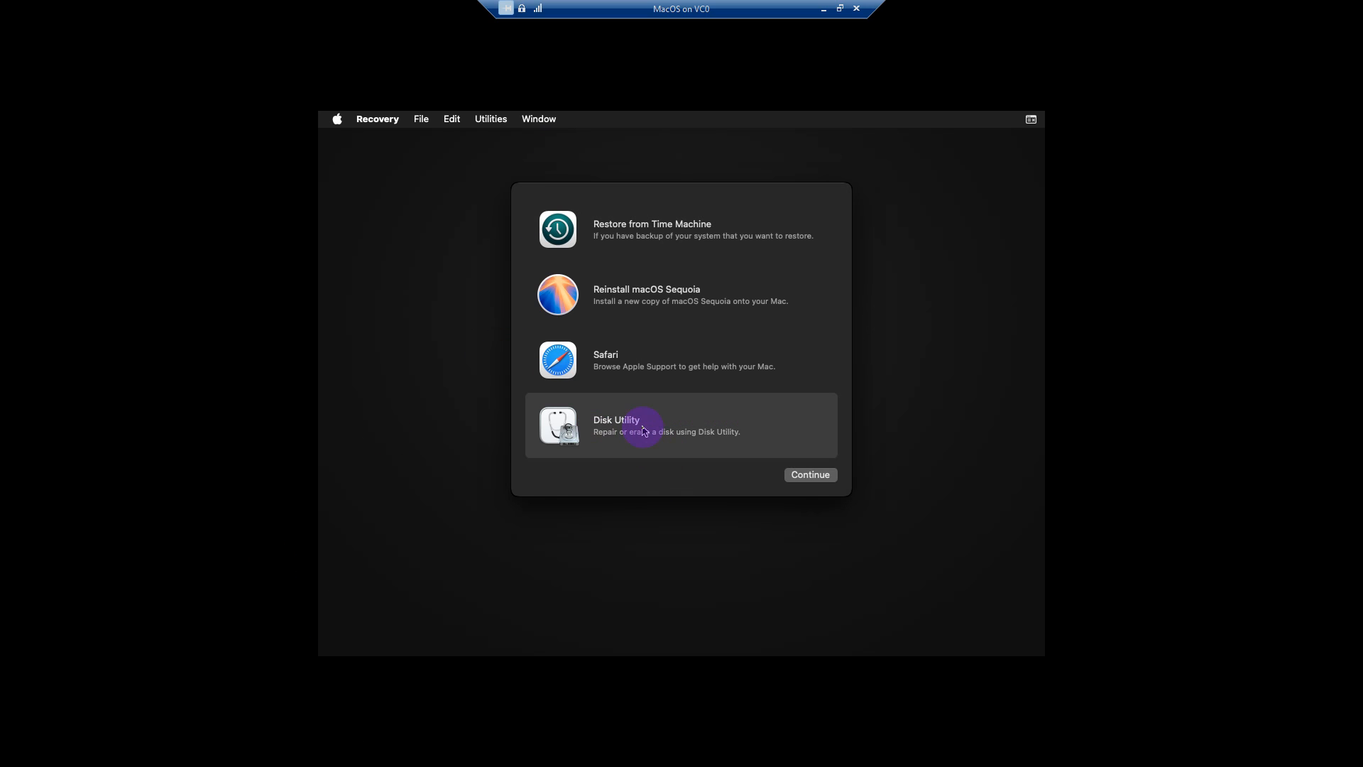
left_click(813, 475)
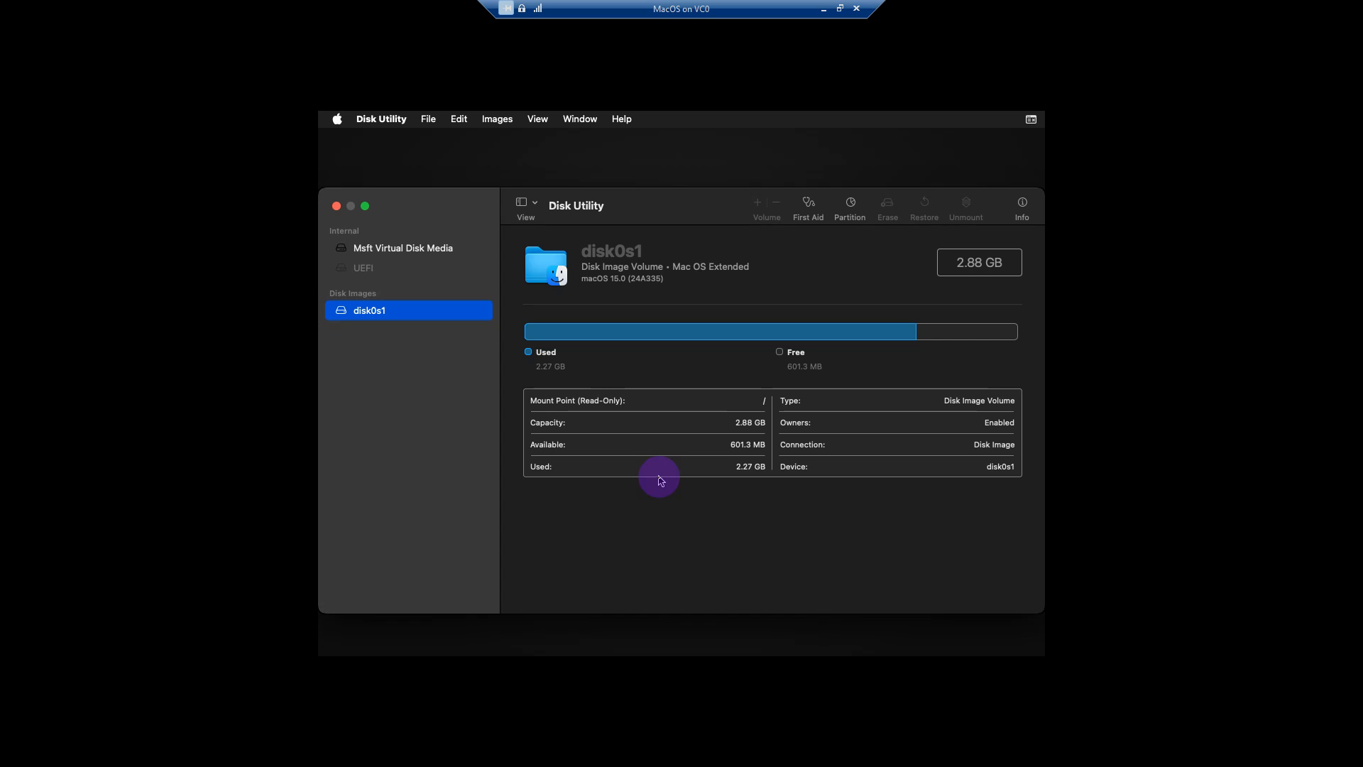
left_click(411, 250)
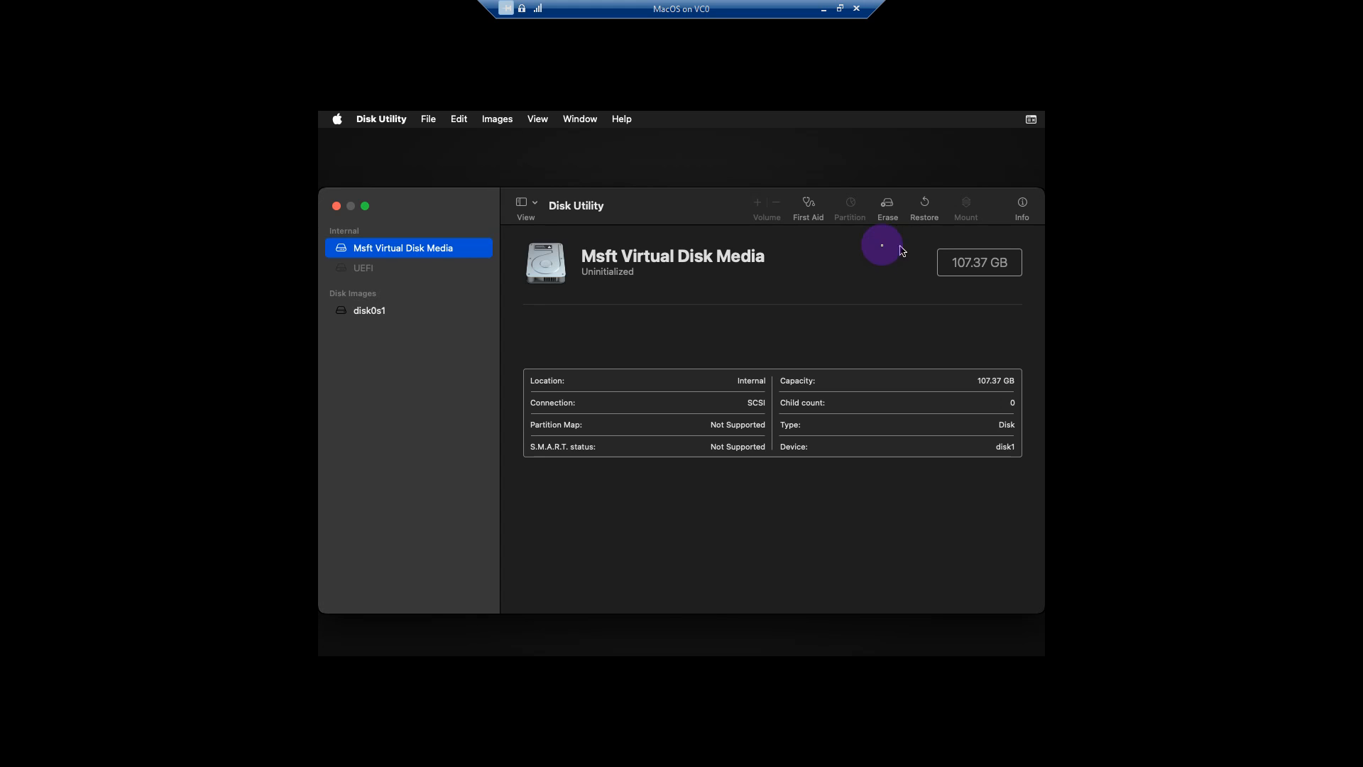
left_click(889, 202)
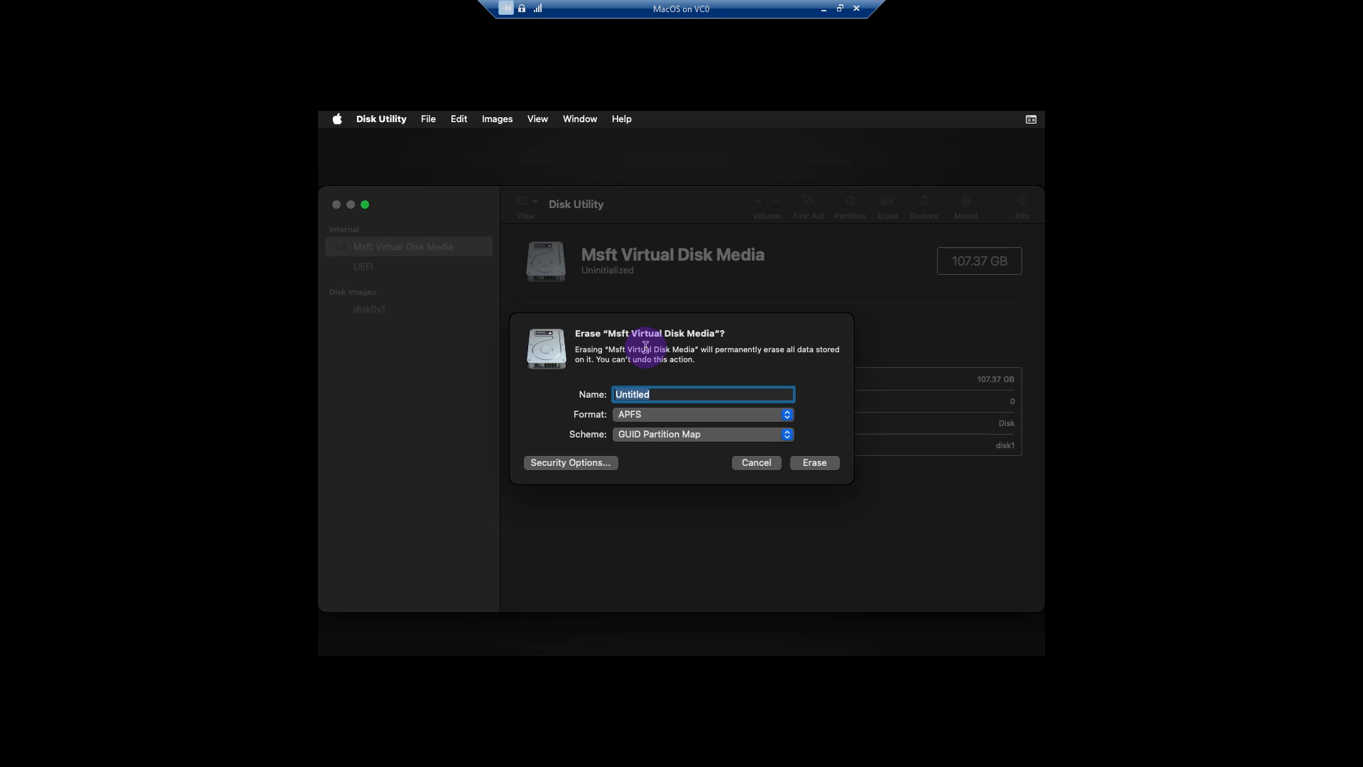
type("MacOS")
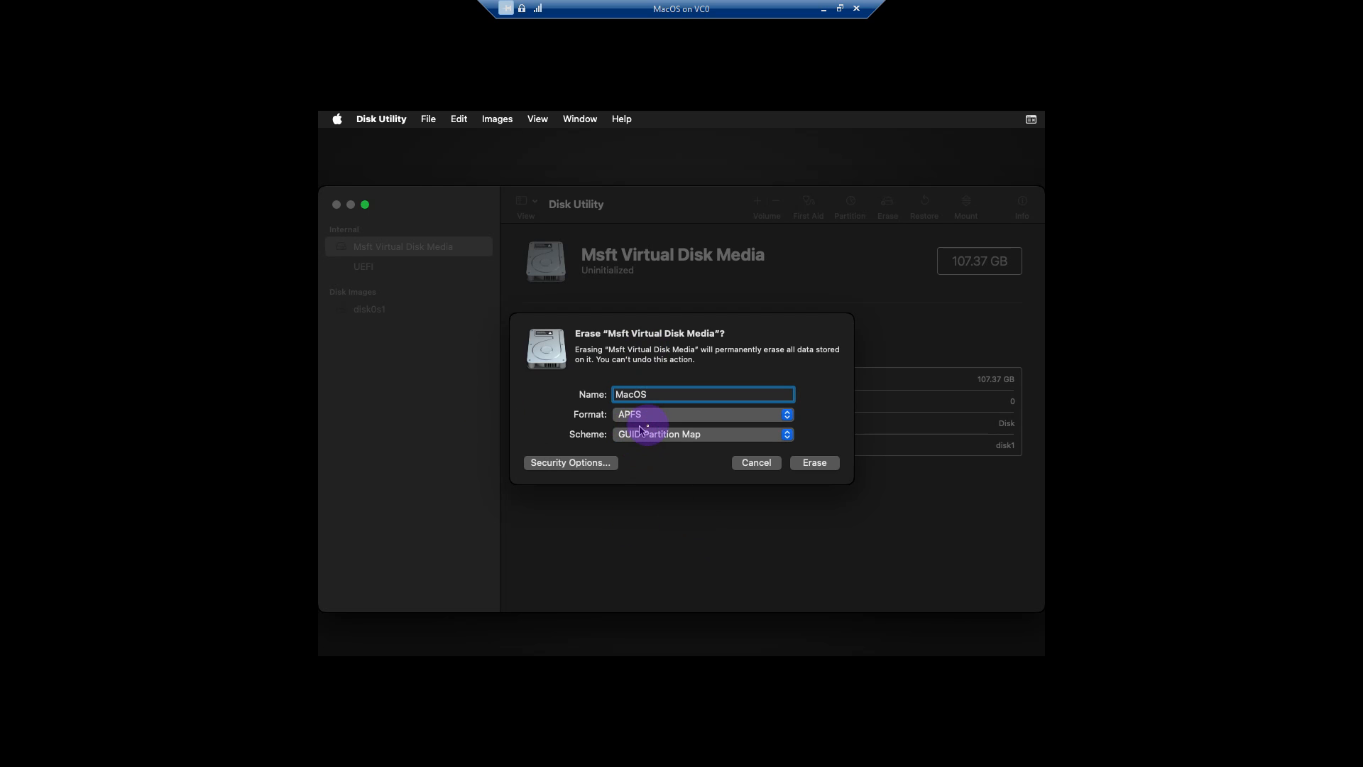
left_click(811, 469)
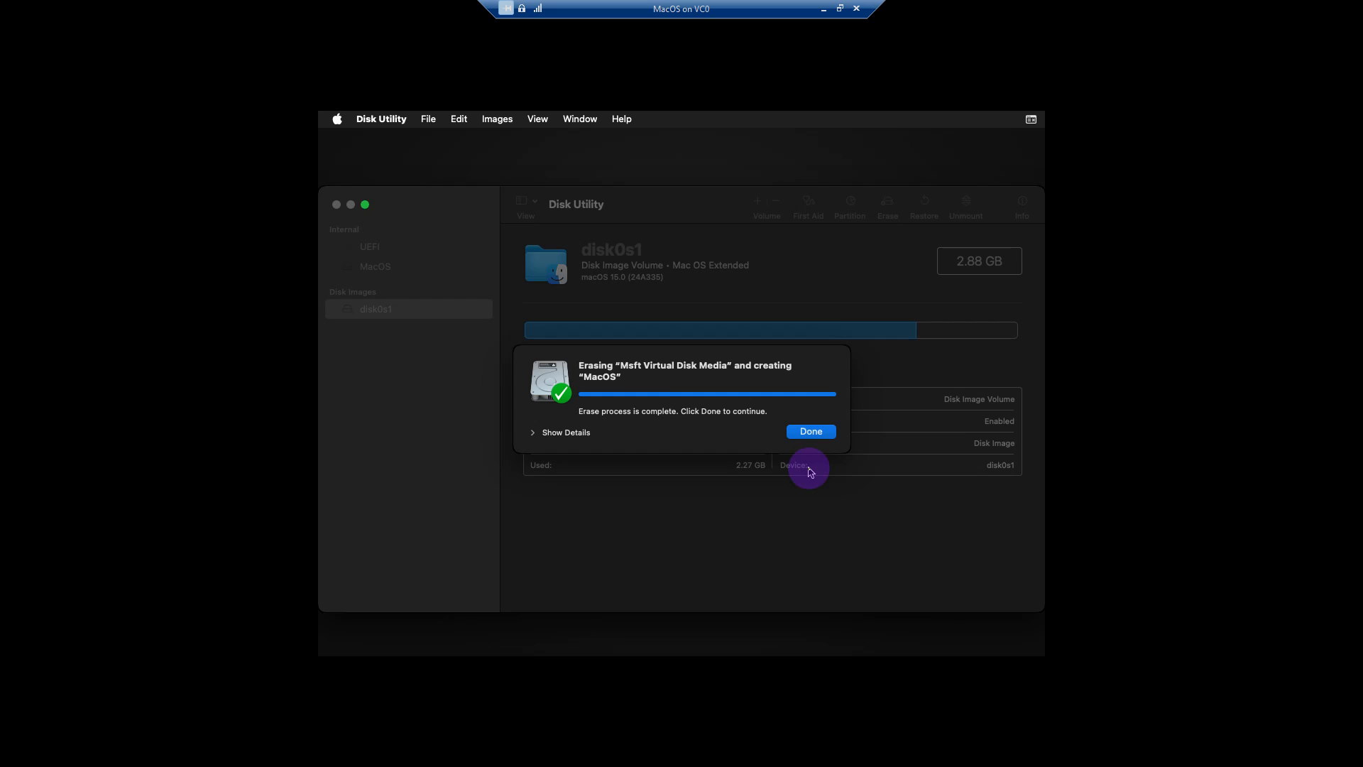
left_click(812, 432)
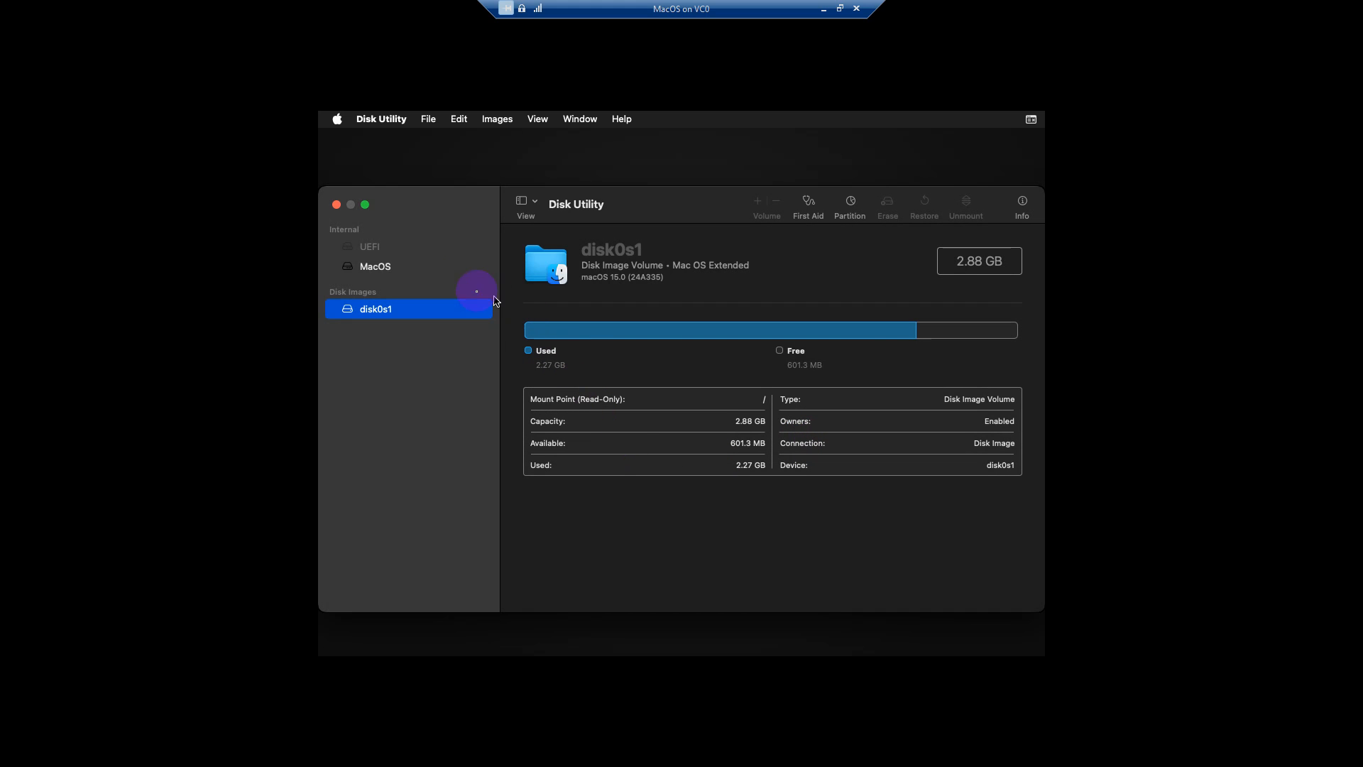
left_click(337, 205)
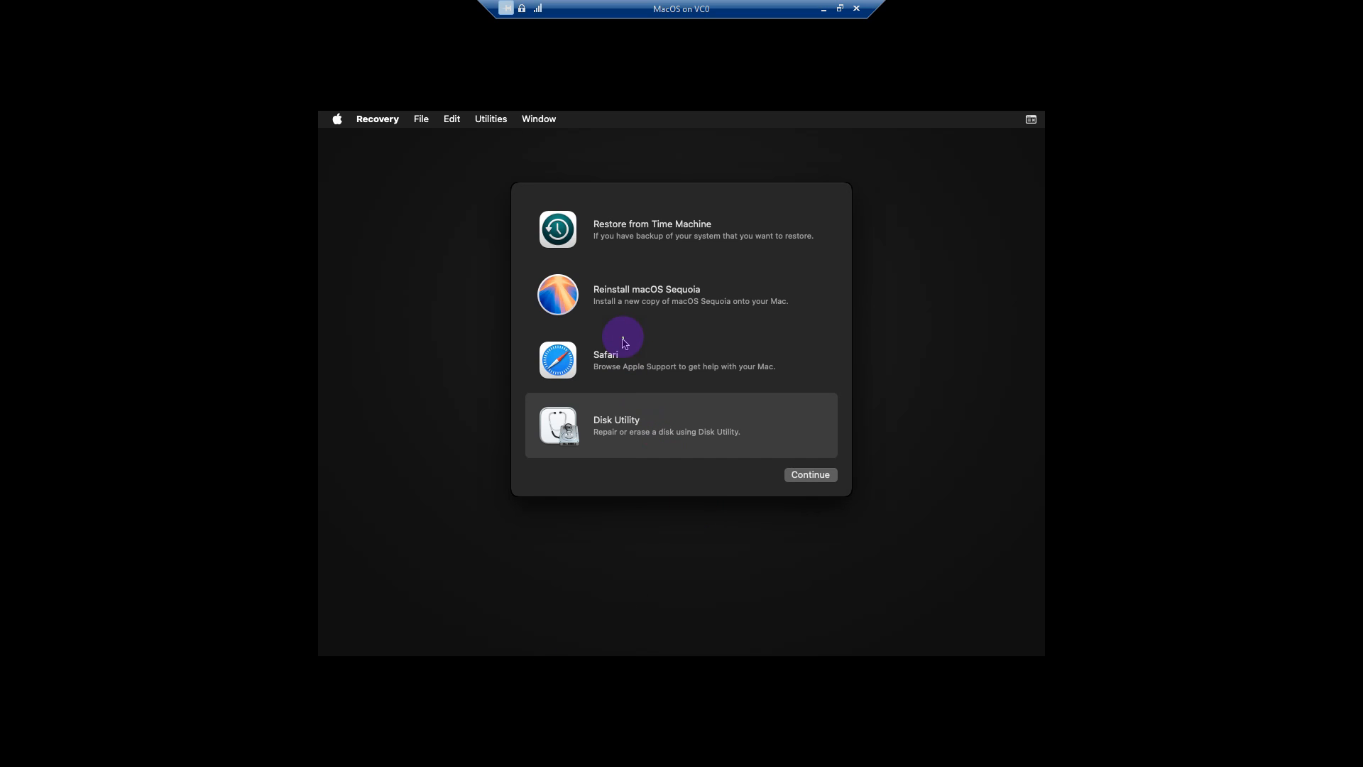
- Start reinstalling macOS Sequoia, agree to the license terms, and choose the MacOS disk as the installation target
left_click(655, 305)
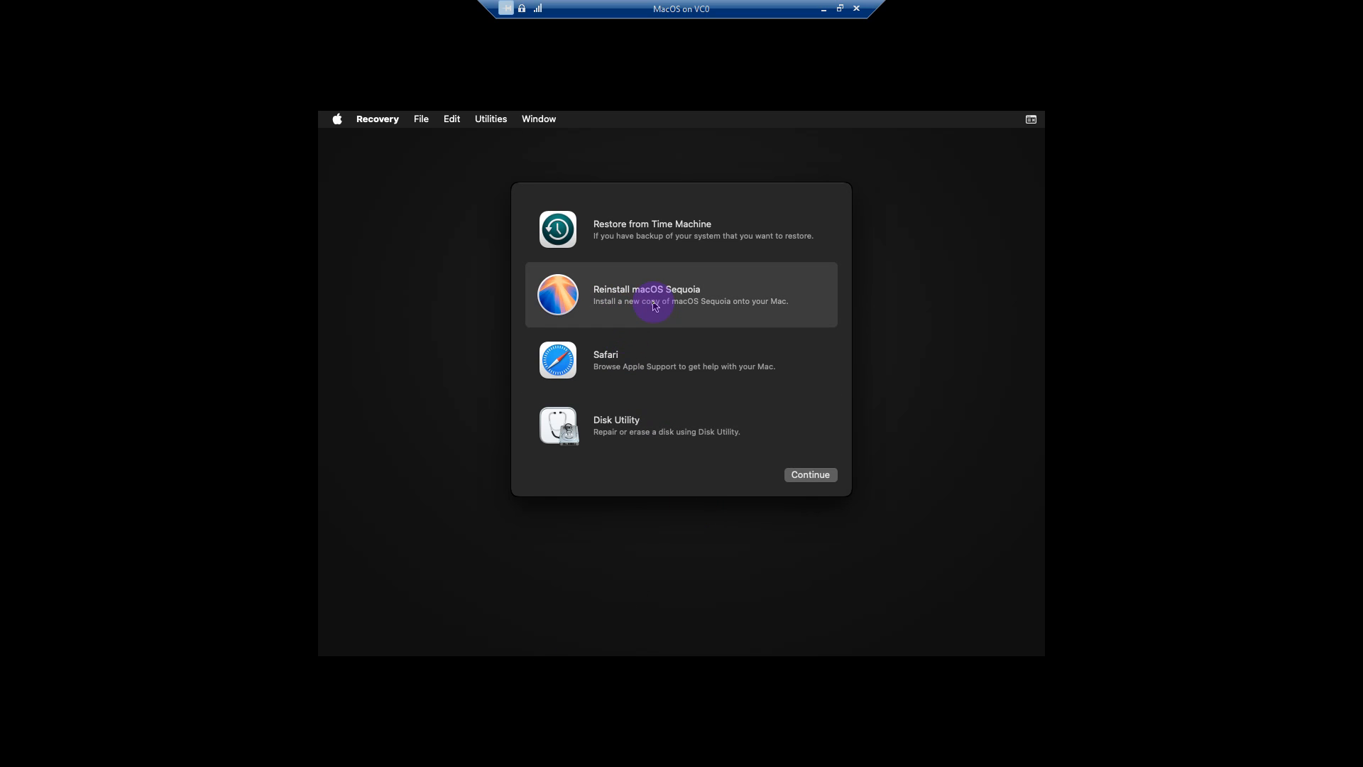
left_click(816, 482)
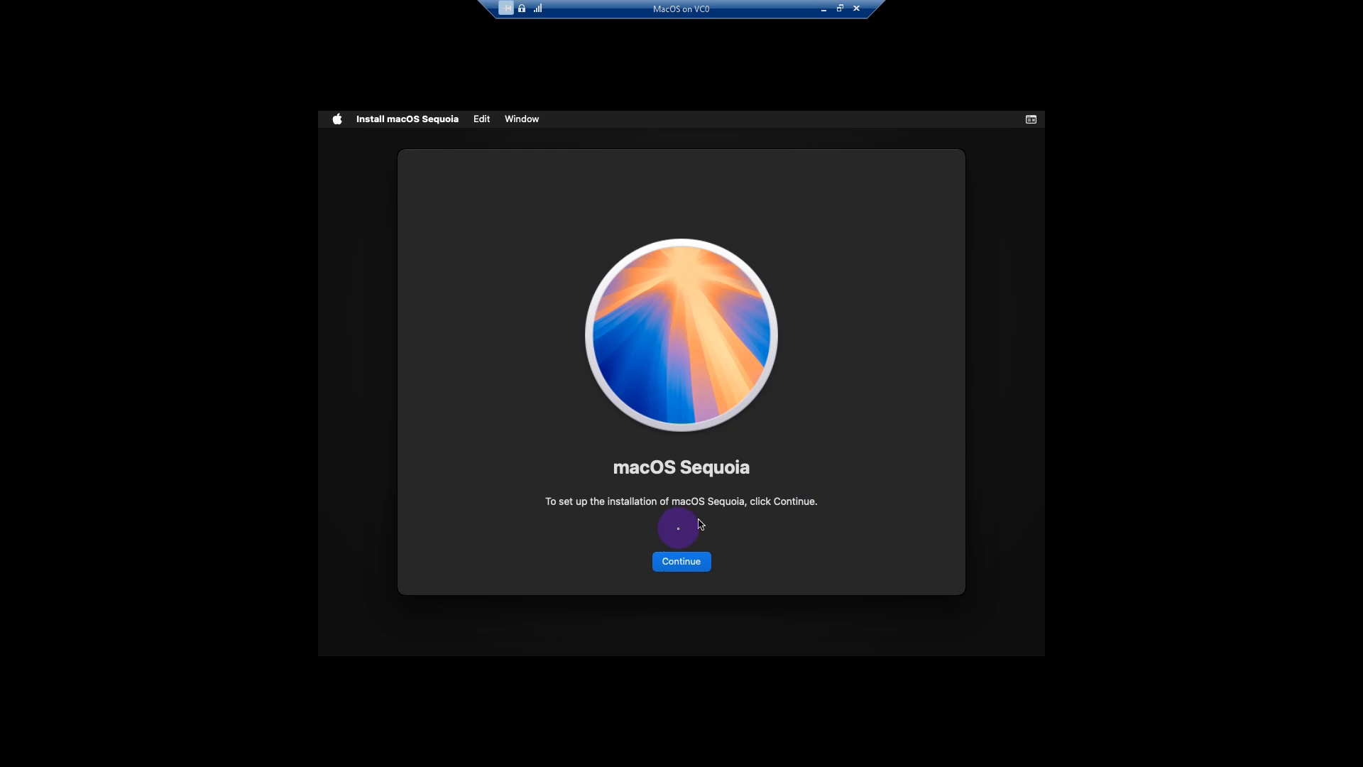
left_click(687, 566)
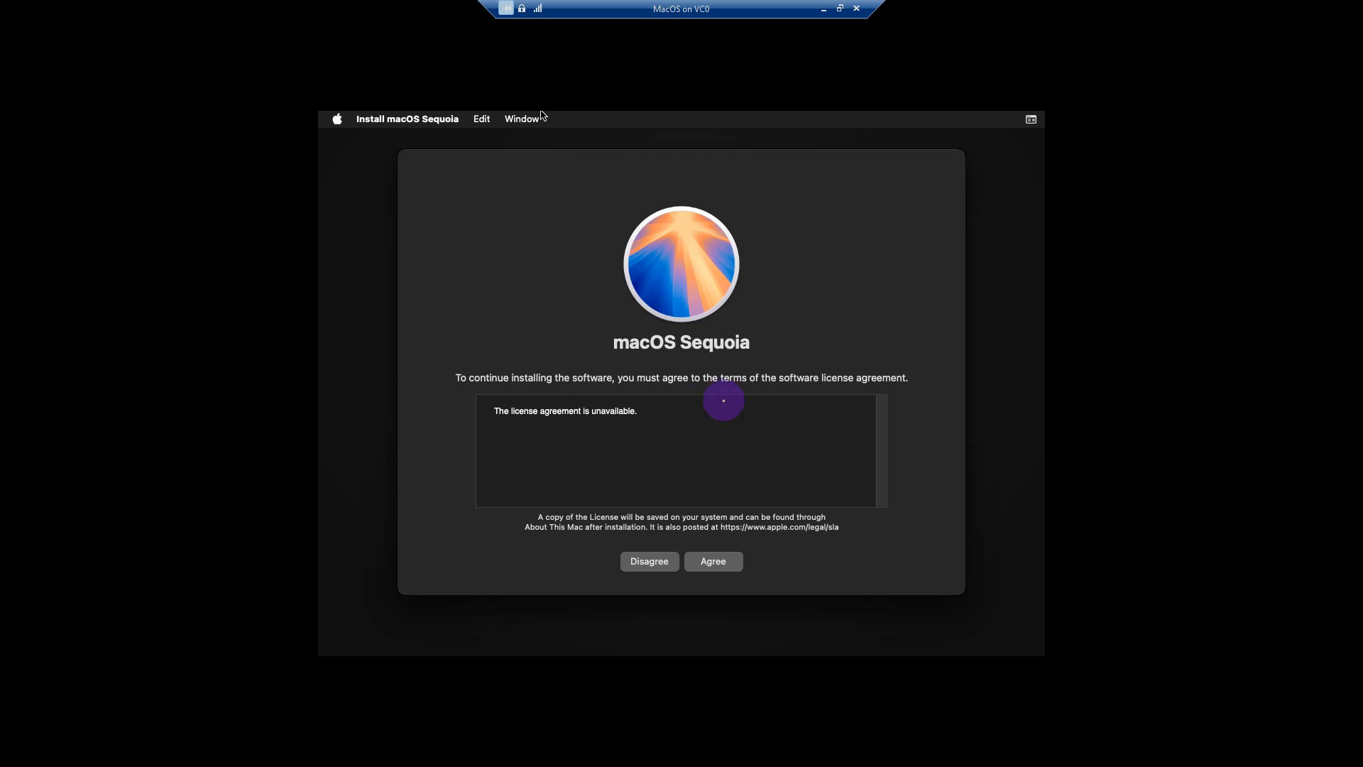
left_click(713, 561)
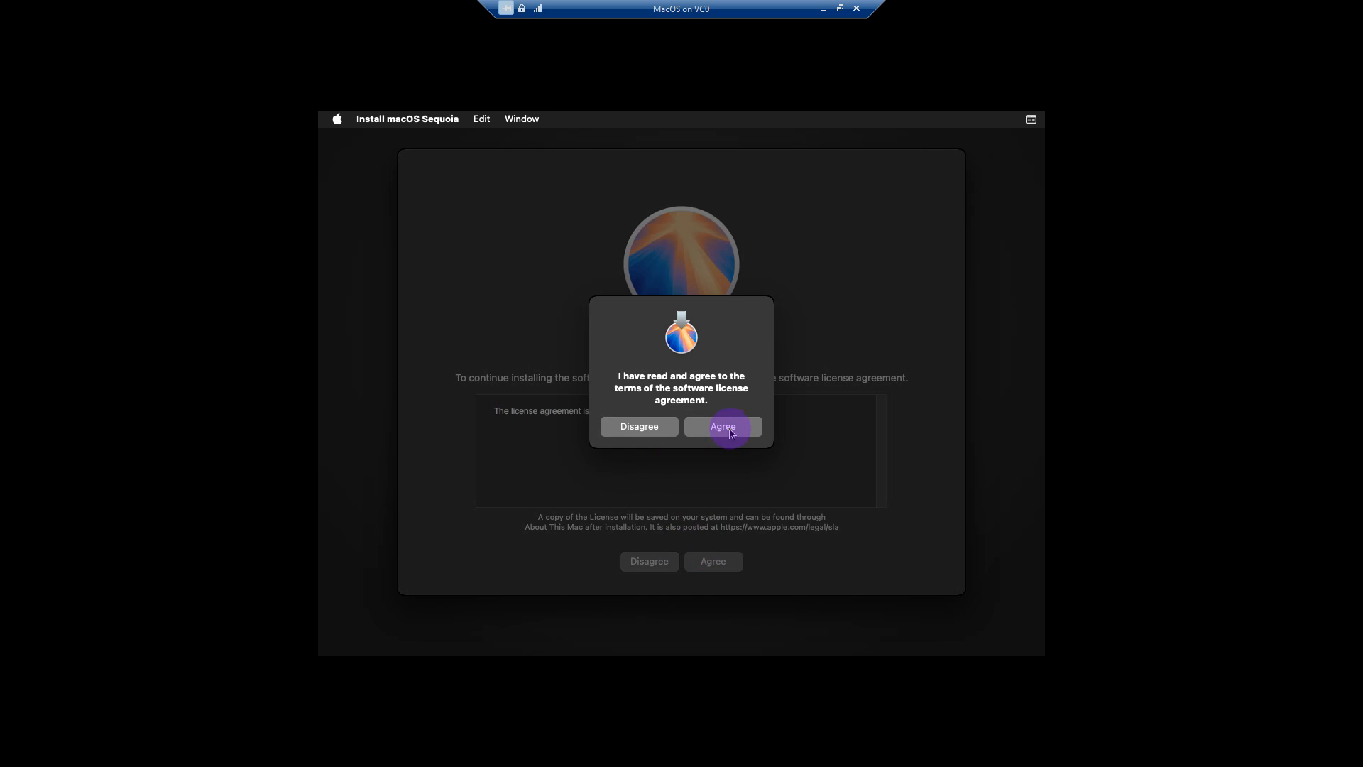
left_click(730, 431)
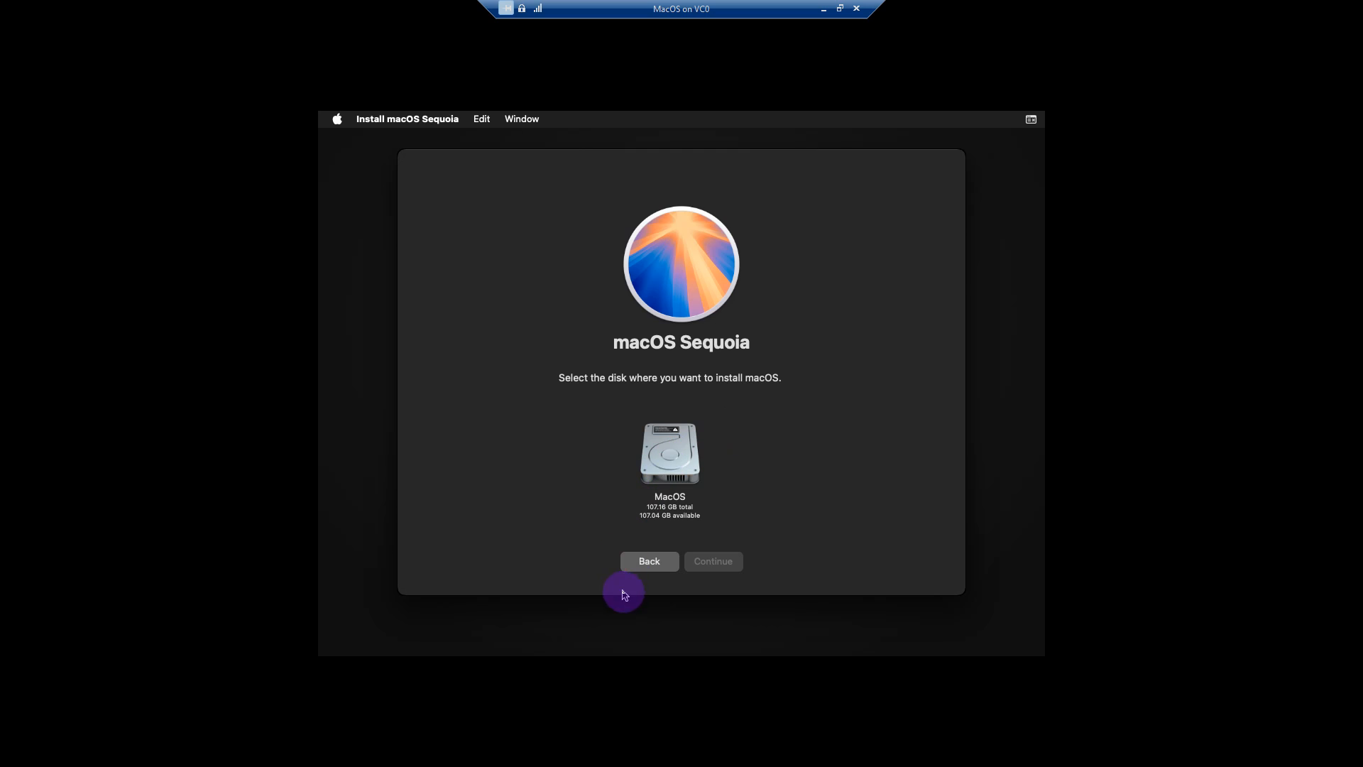
left_click(668, 453)
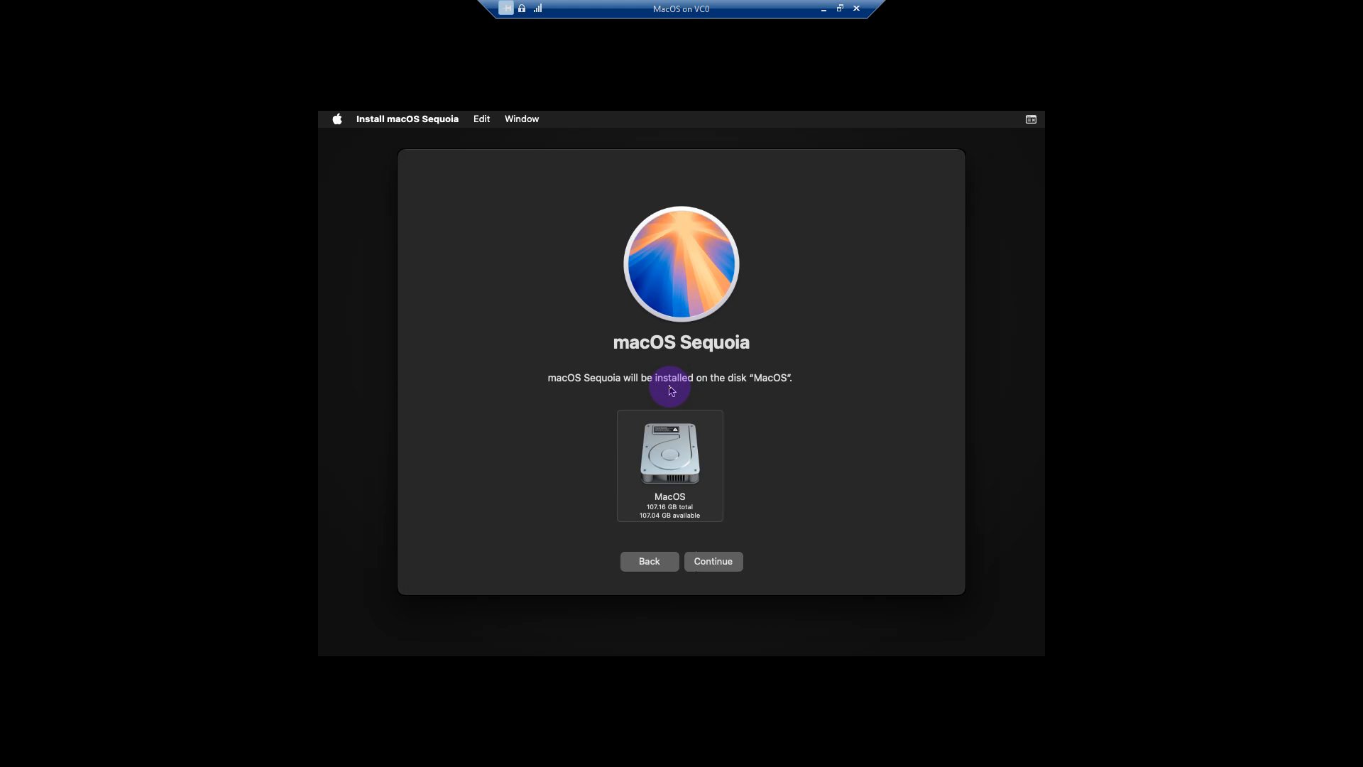
left_click(725, 568)
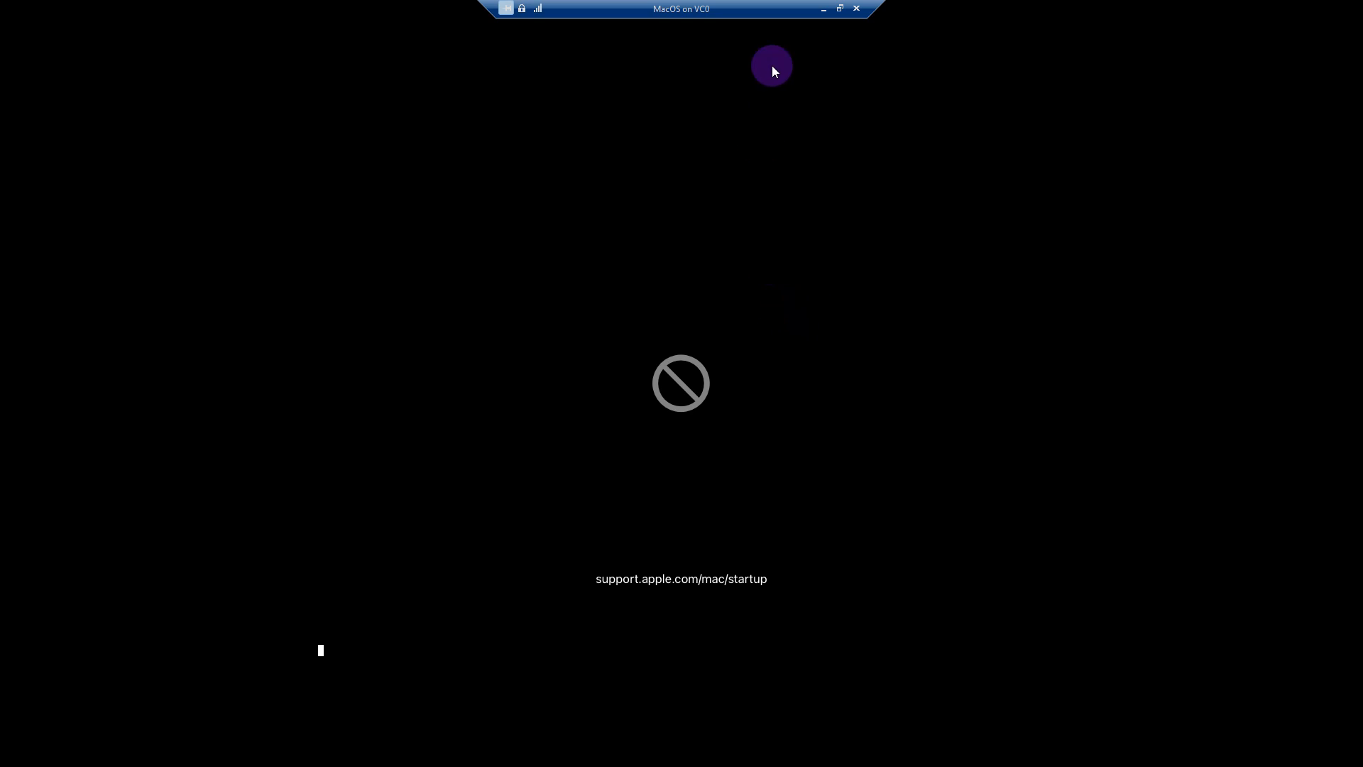
- Leave the full-screen console and turn off the MacOS virtual machine
left_click(841, 9)
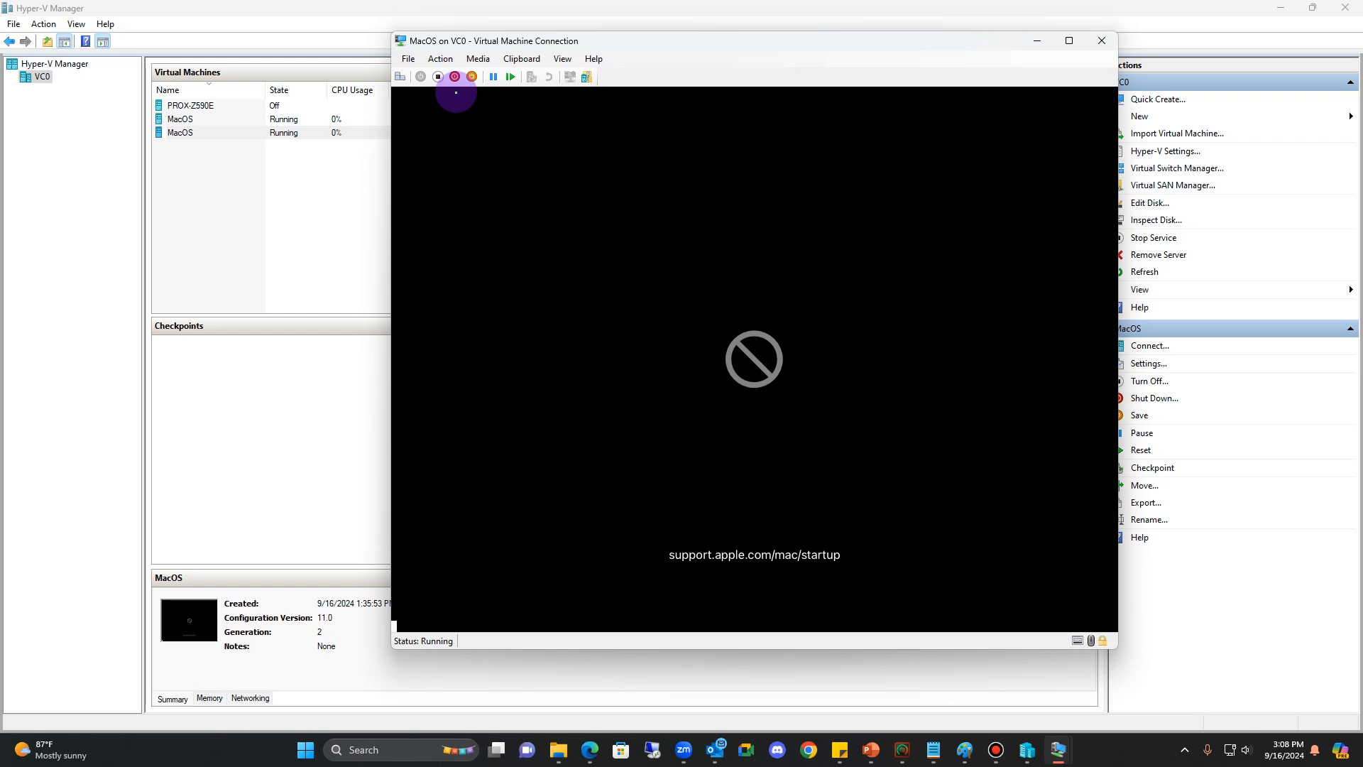
left_click(438, 76)
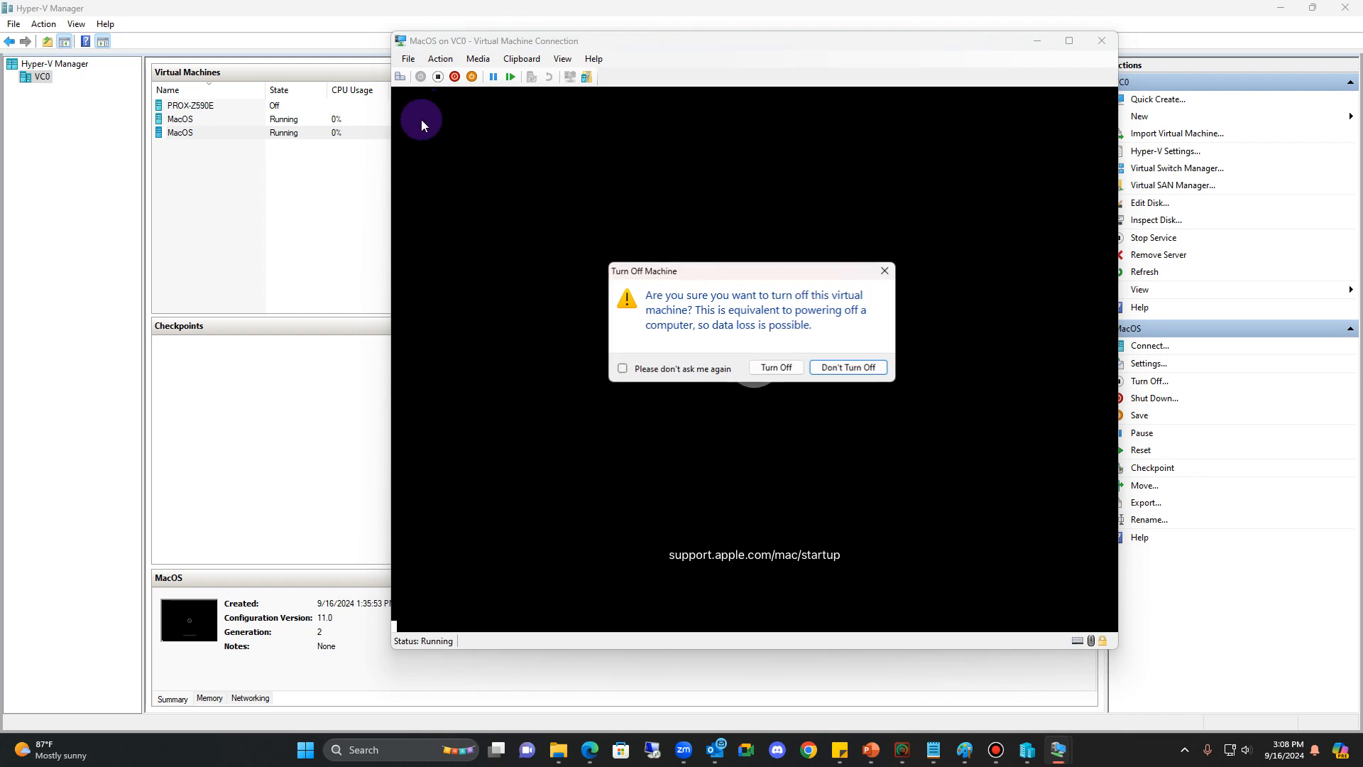
left_click(777, 368)
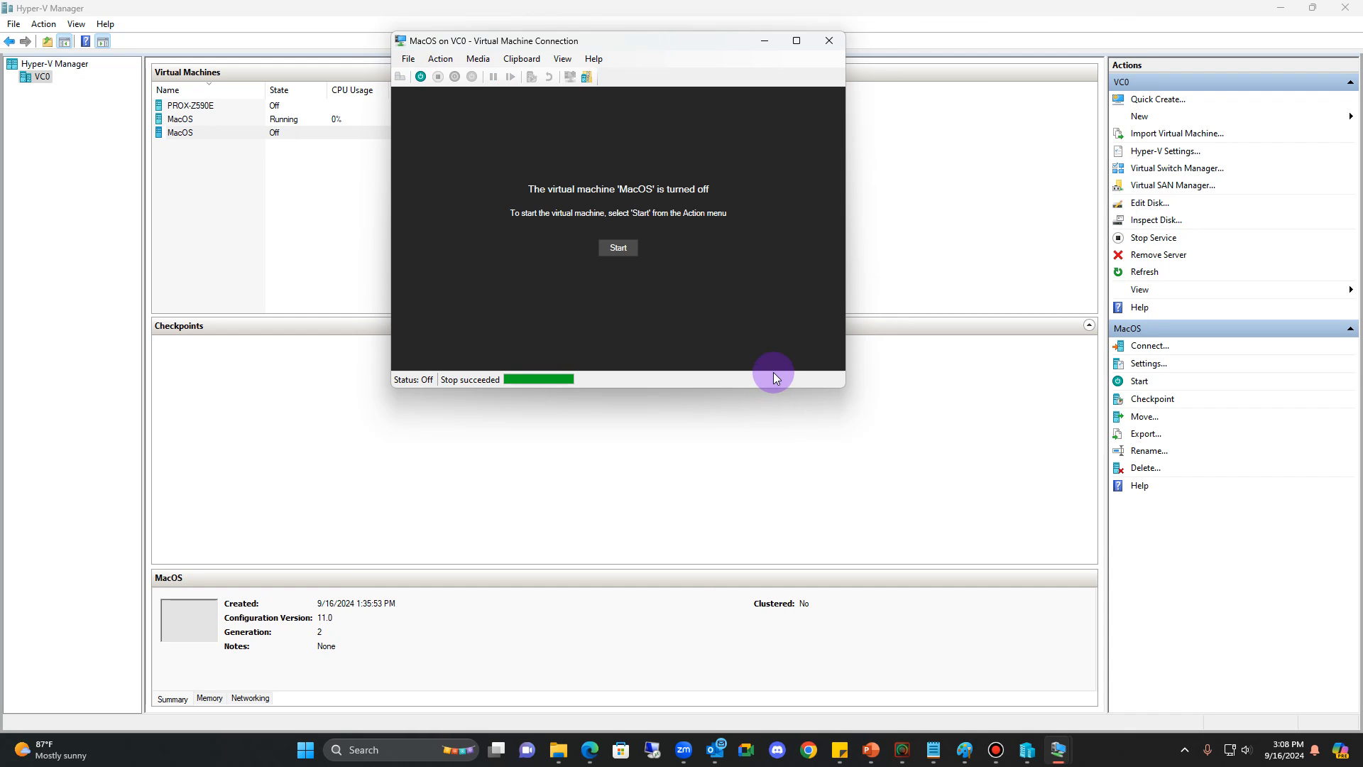
- Expand the UEFI.vhdx hard drive of the switched-off MacOS virtual machine to 4 GB and close its settings
left_click(223, 135)
left_click(1142, 453)
left_click(1146, 372)
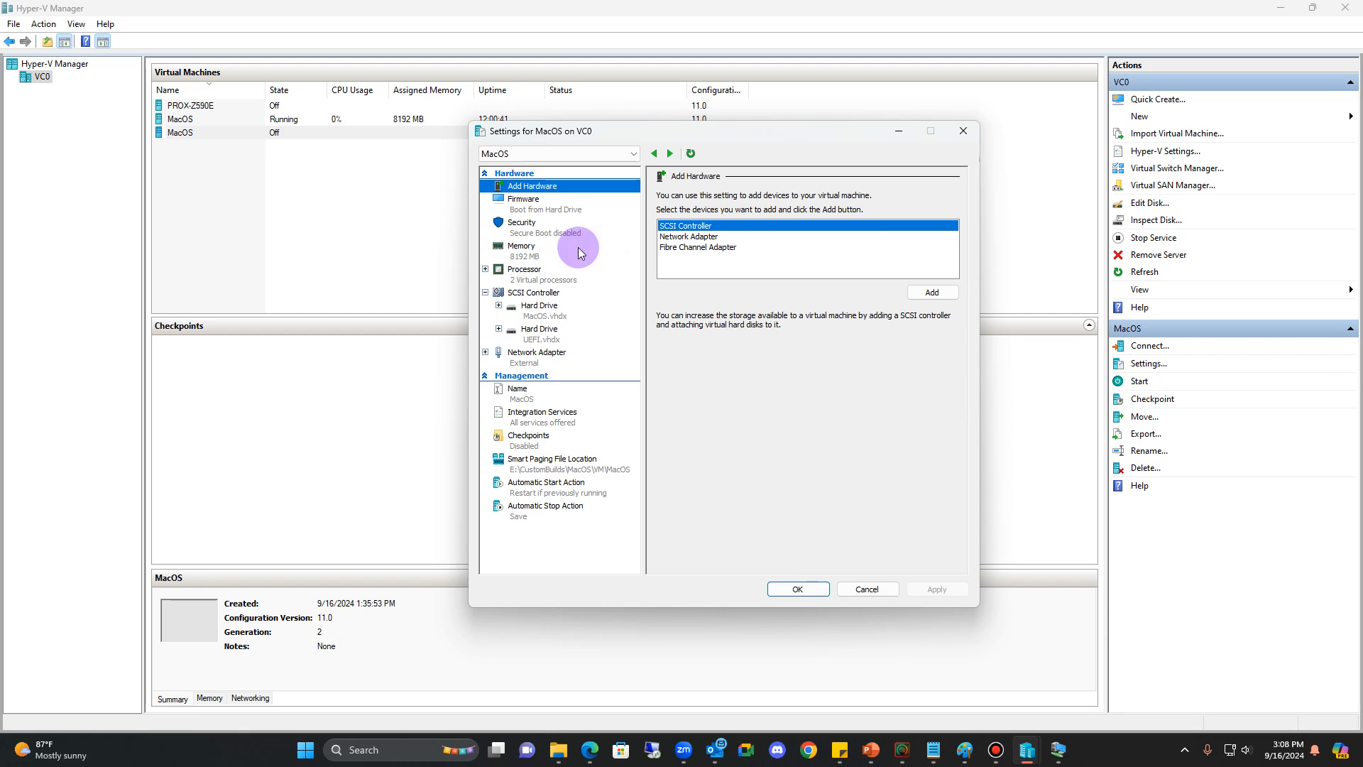
left_click(537, 332)
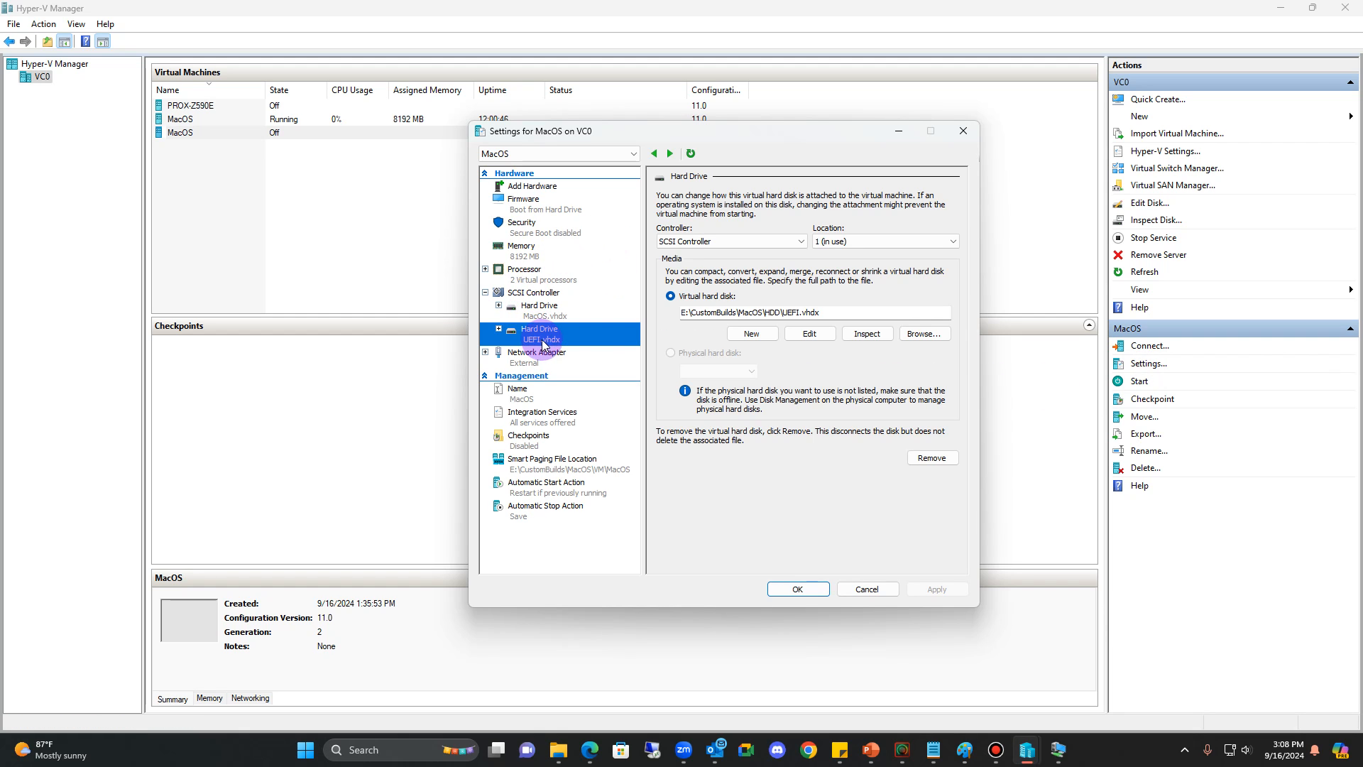
left_click(812, 334)
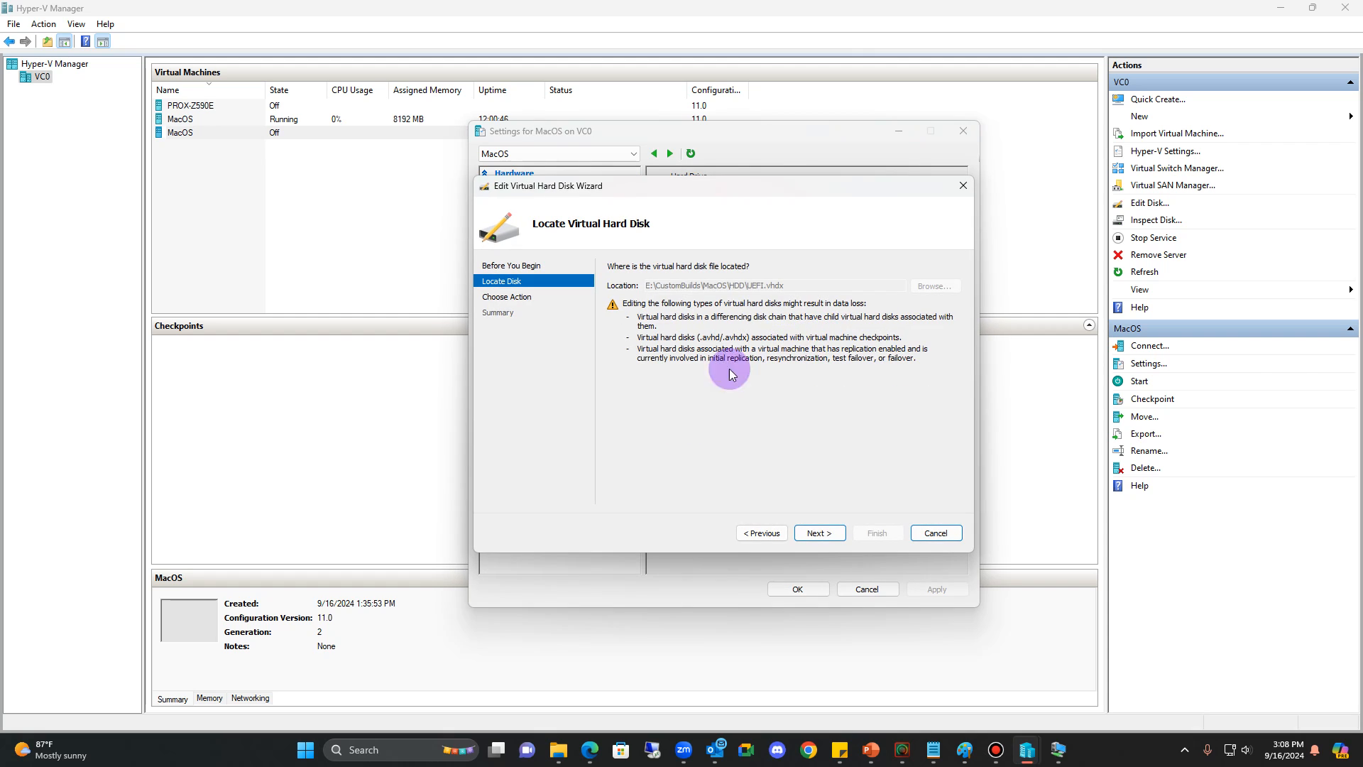
left_click(818, 533)
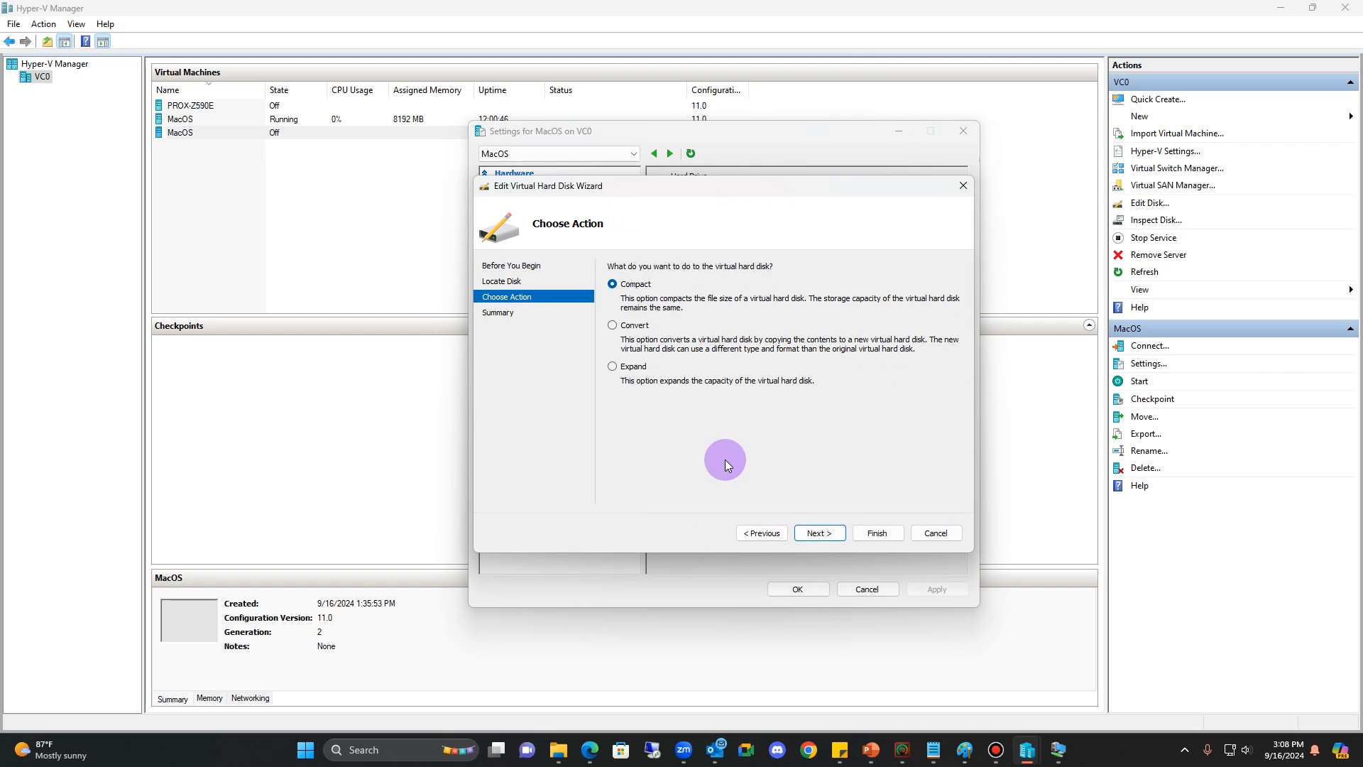
left_click(613, 367)
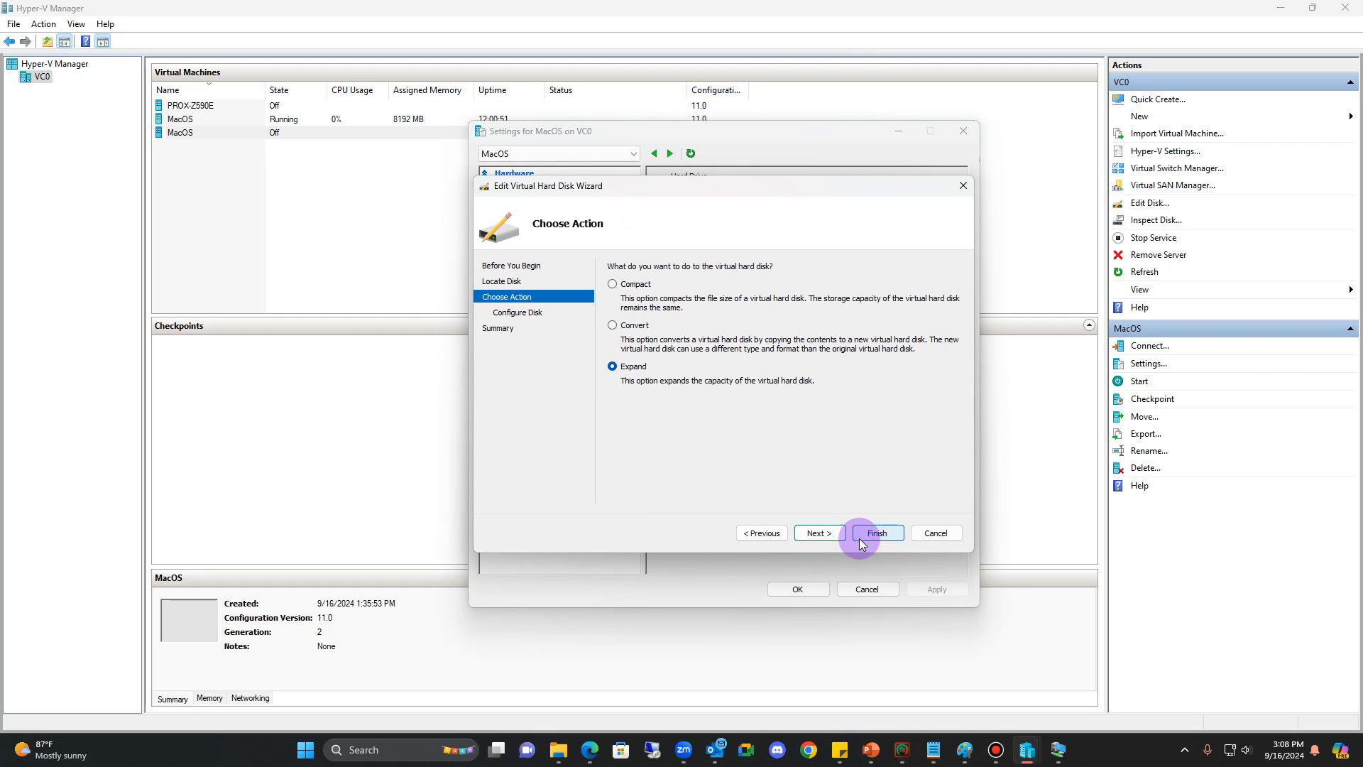
left_click(820, 534)
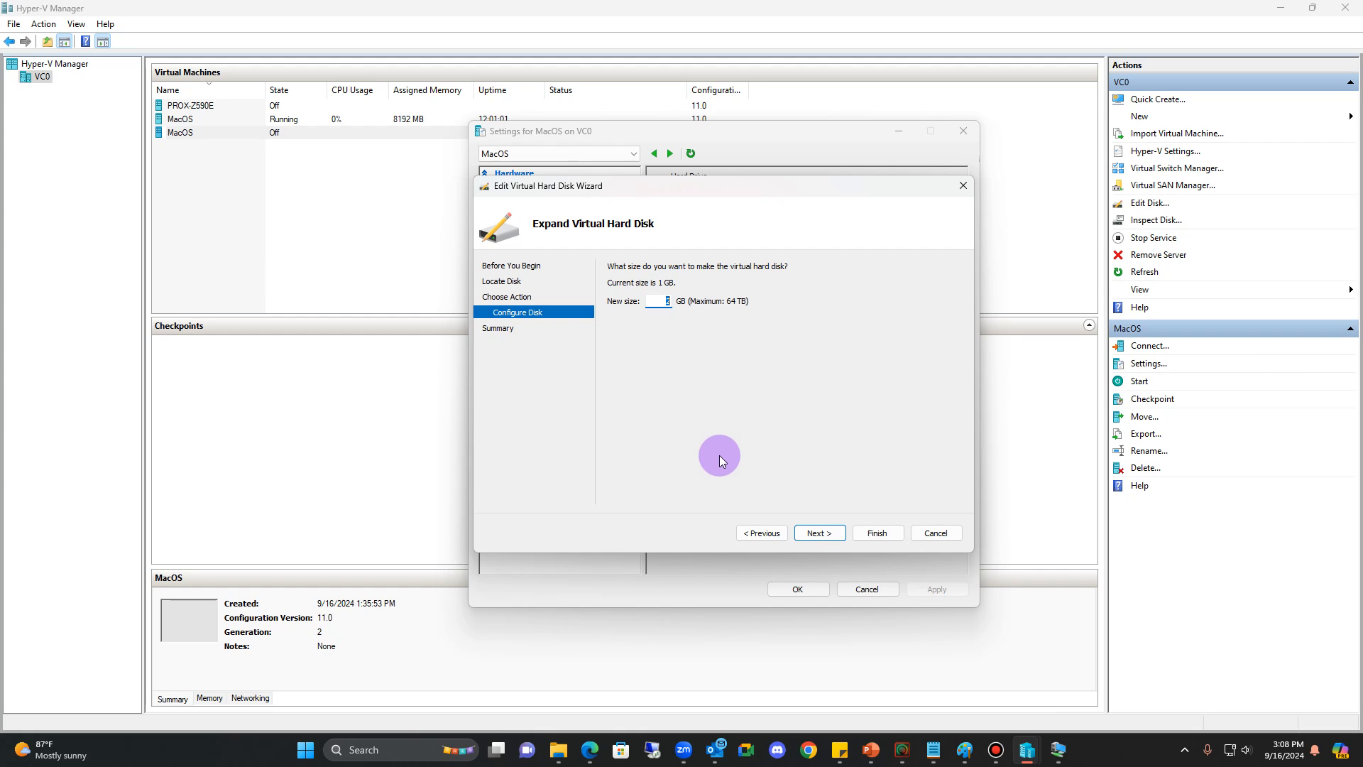
key("Left")
key("Delete")
left_click(817, 534)
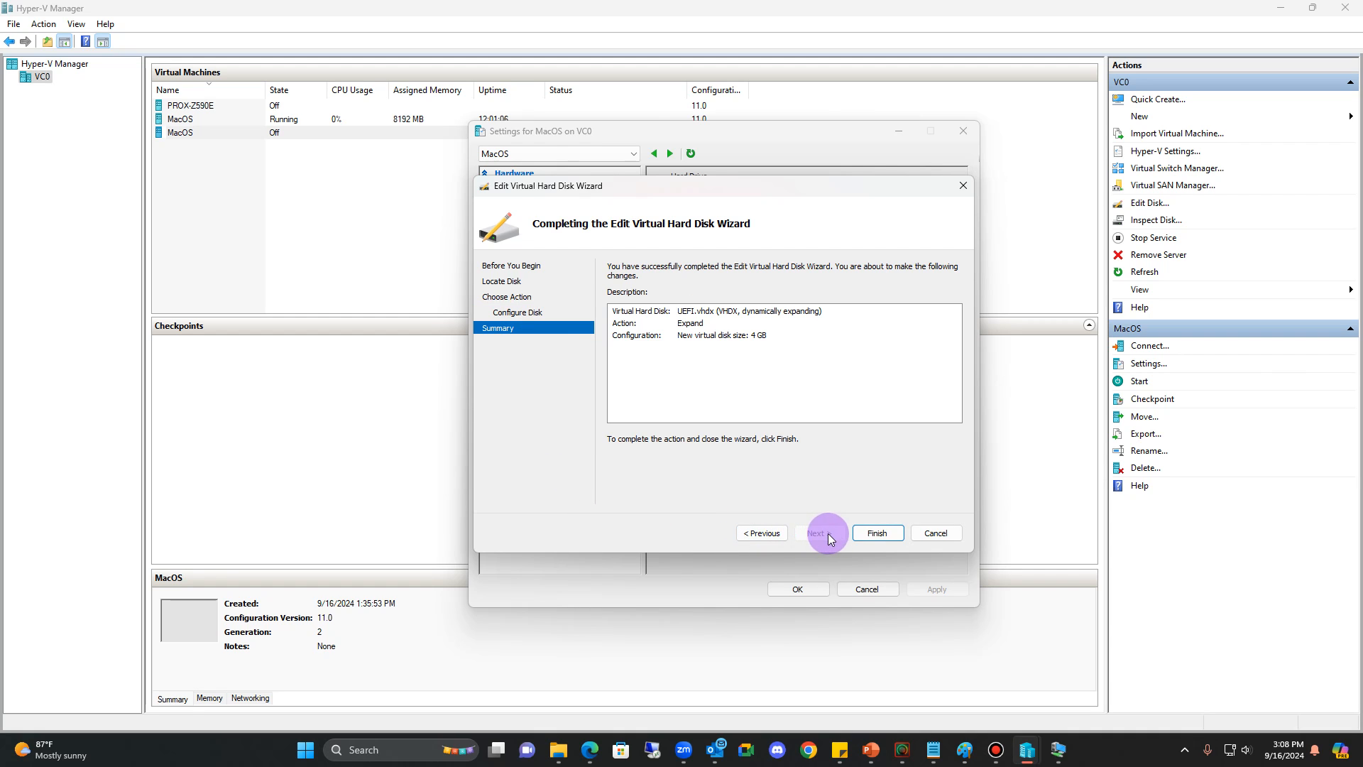
left_click(878, 534)
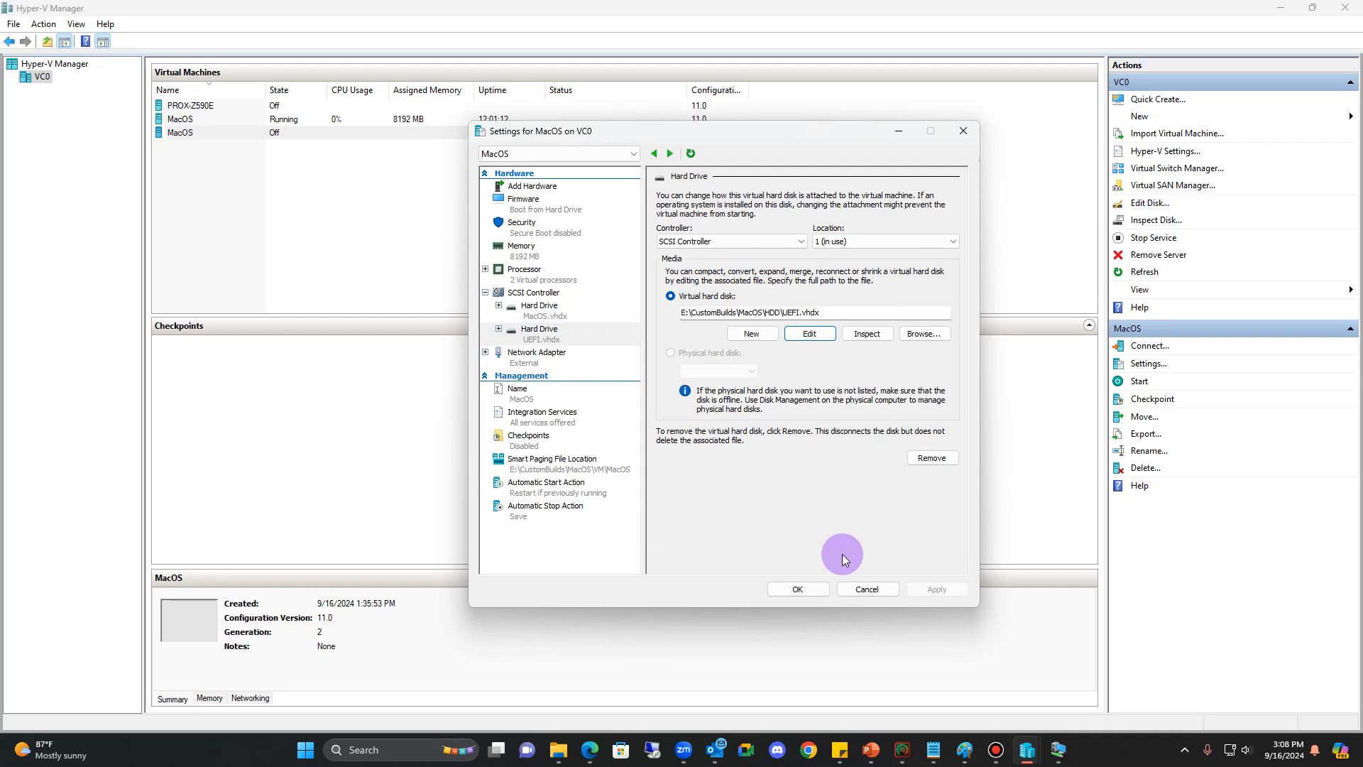
left_click(799, 588)
- Connect to the switched-off MacOS virtual machine, start it, show its console full screen, and boot the macOS Installer entry
double_click(210, 135)
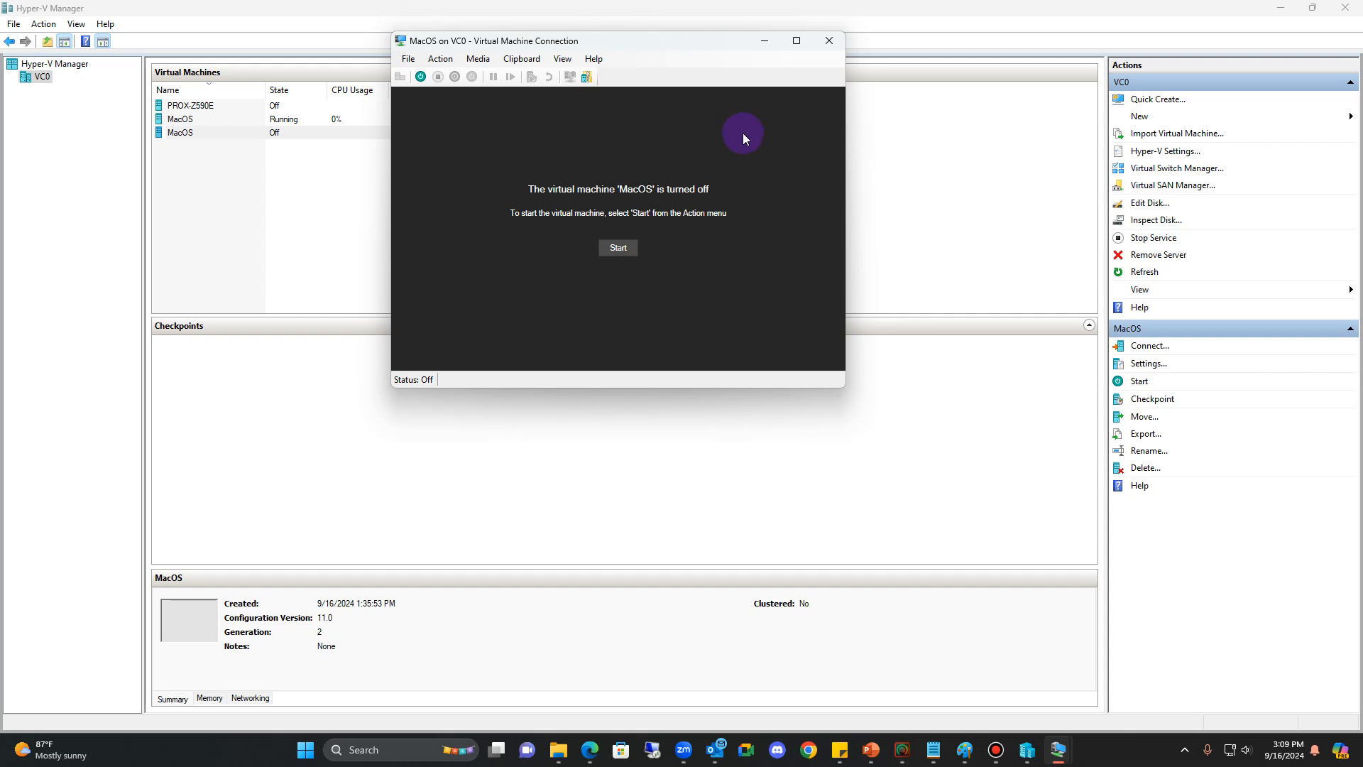
left_click(618, 248)
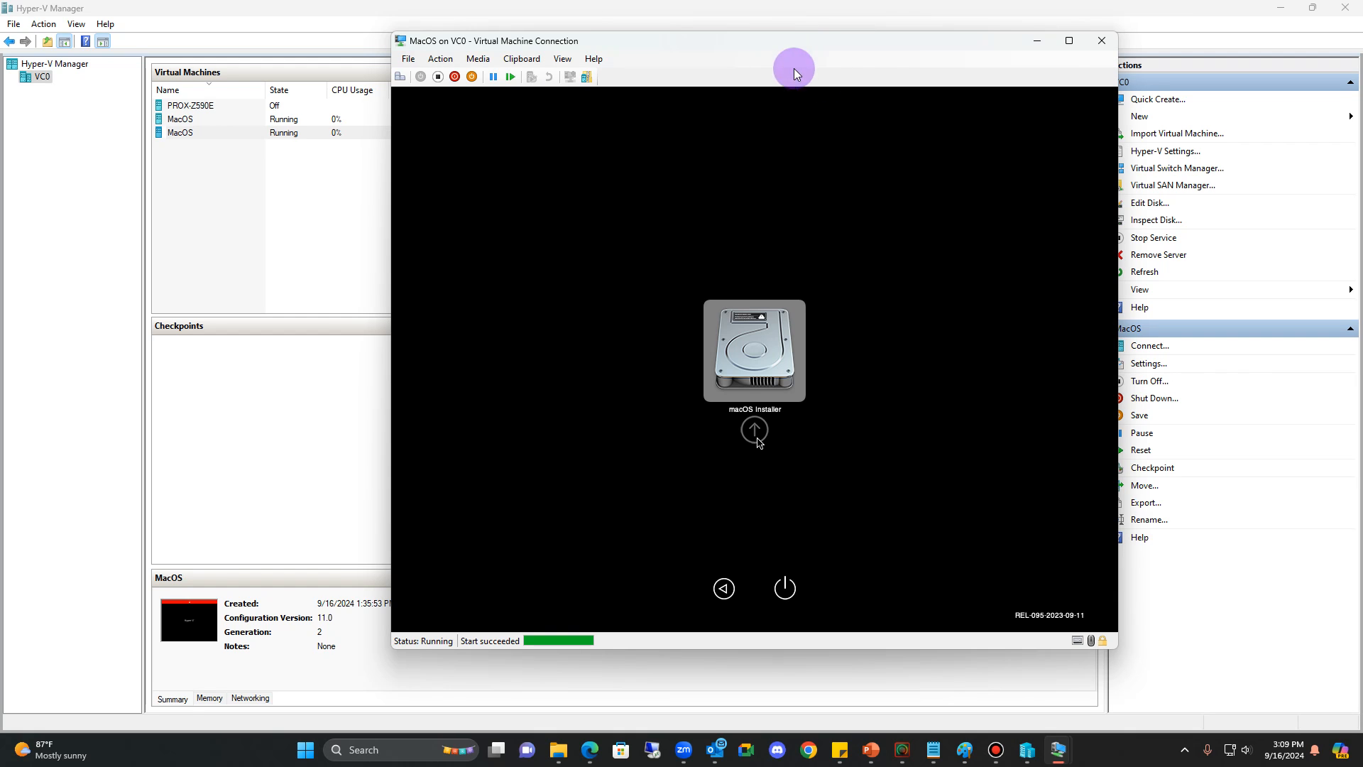
left_click(1055, 49)
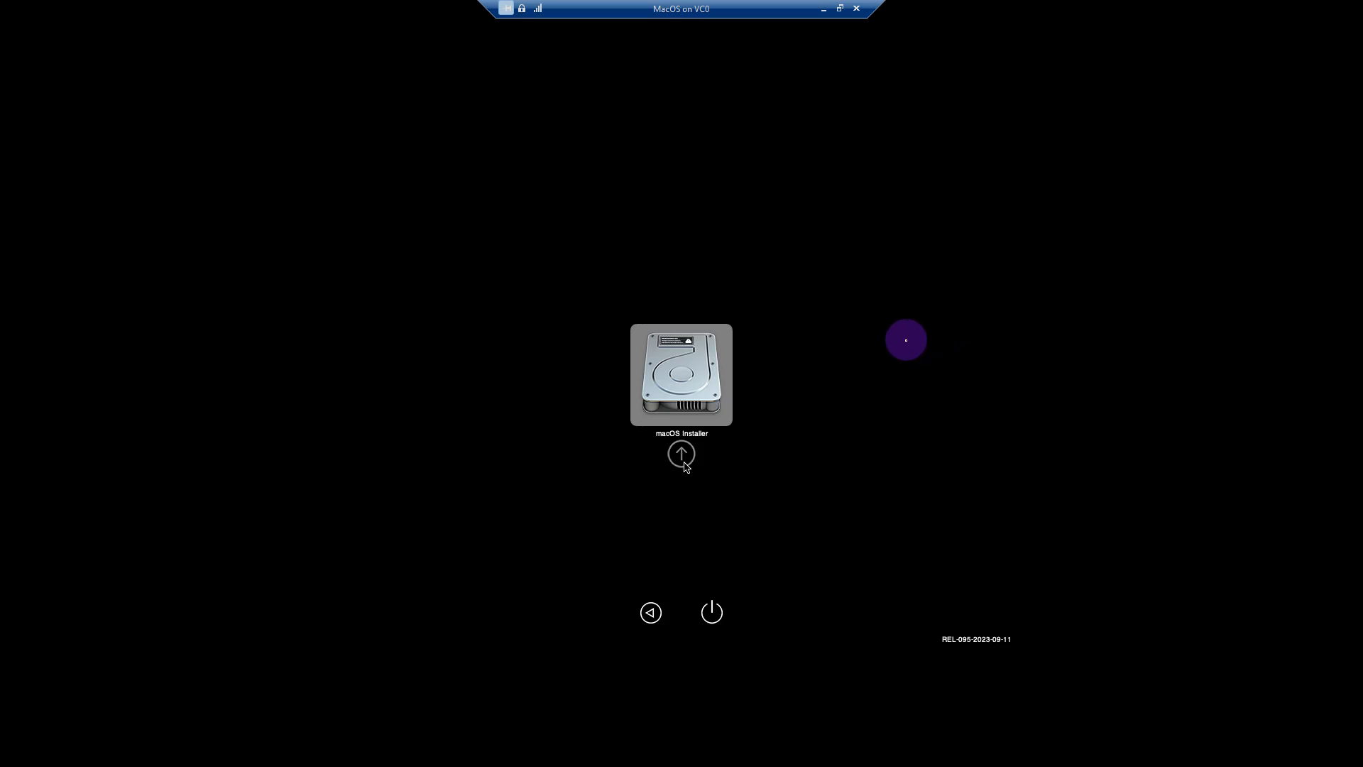
left_click(683, 460)
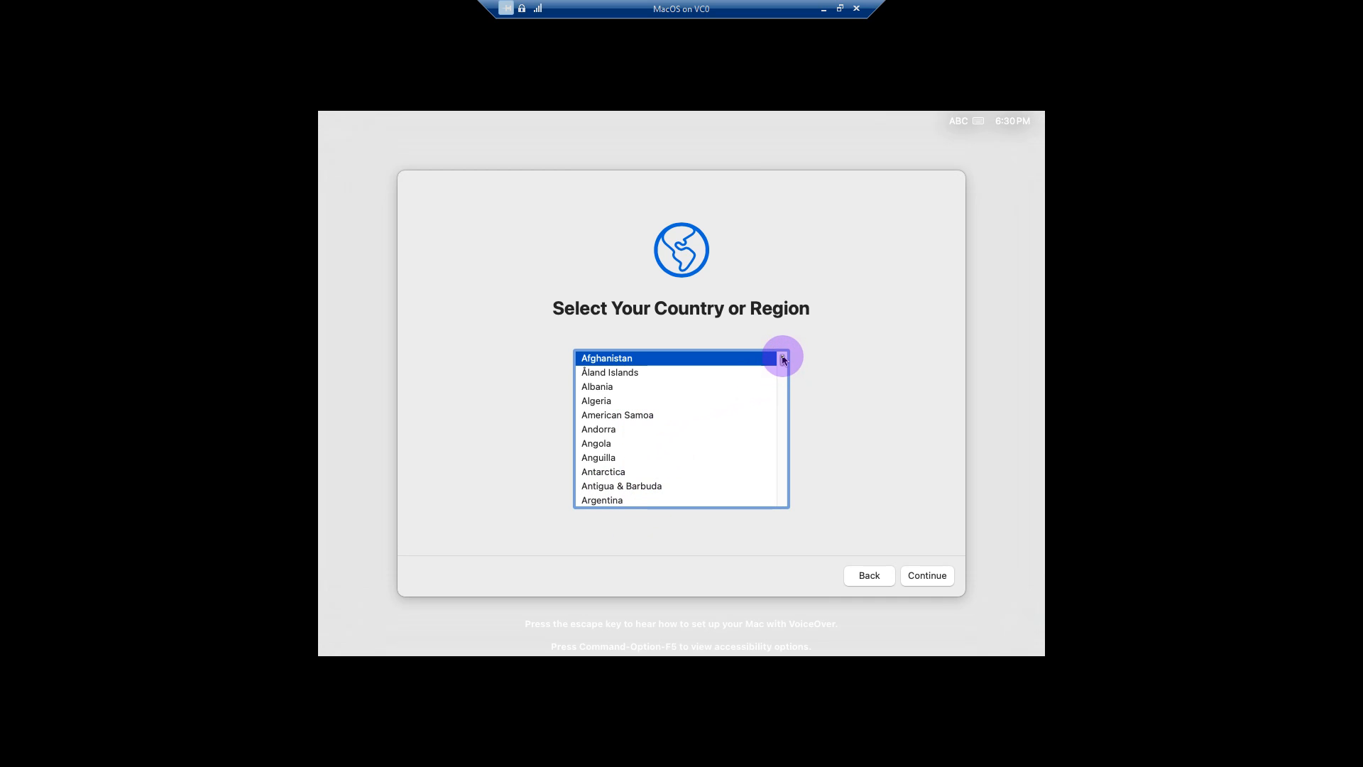
- Choose United States as the country or region and accept the suggested written and spoken languages
left_click_drag(783, 357, 772, 502)
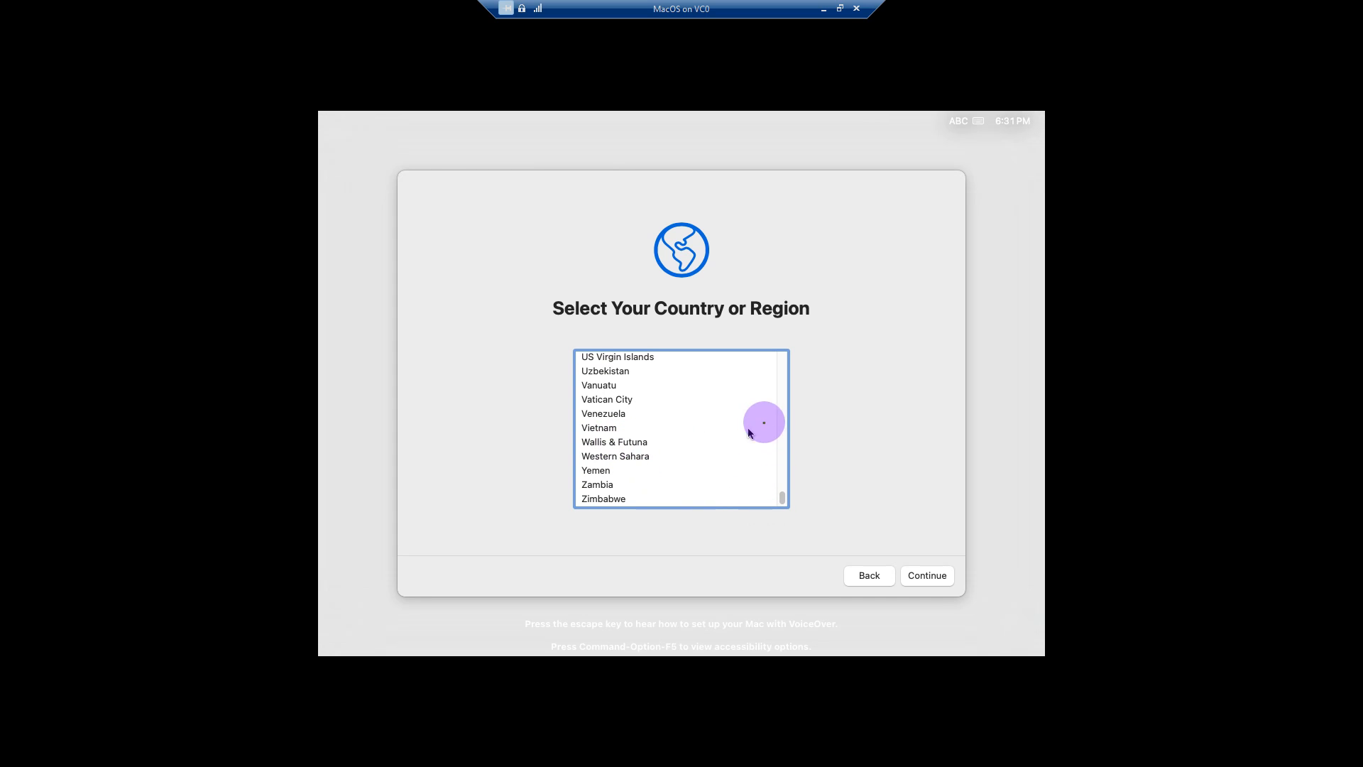
left_click_drag(782, 495, 782, 495)
scroll(783, 490, "up", 3)
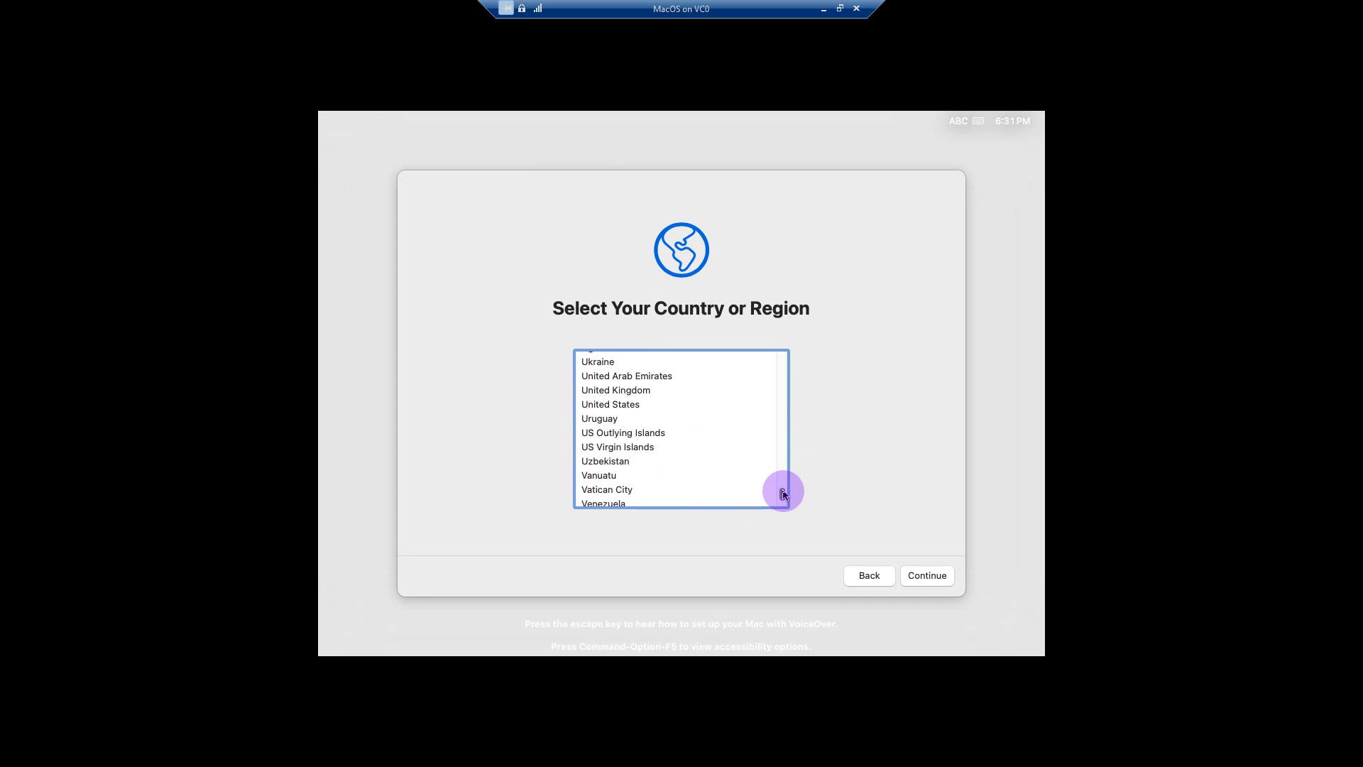
left_click(637, 408)
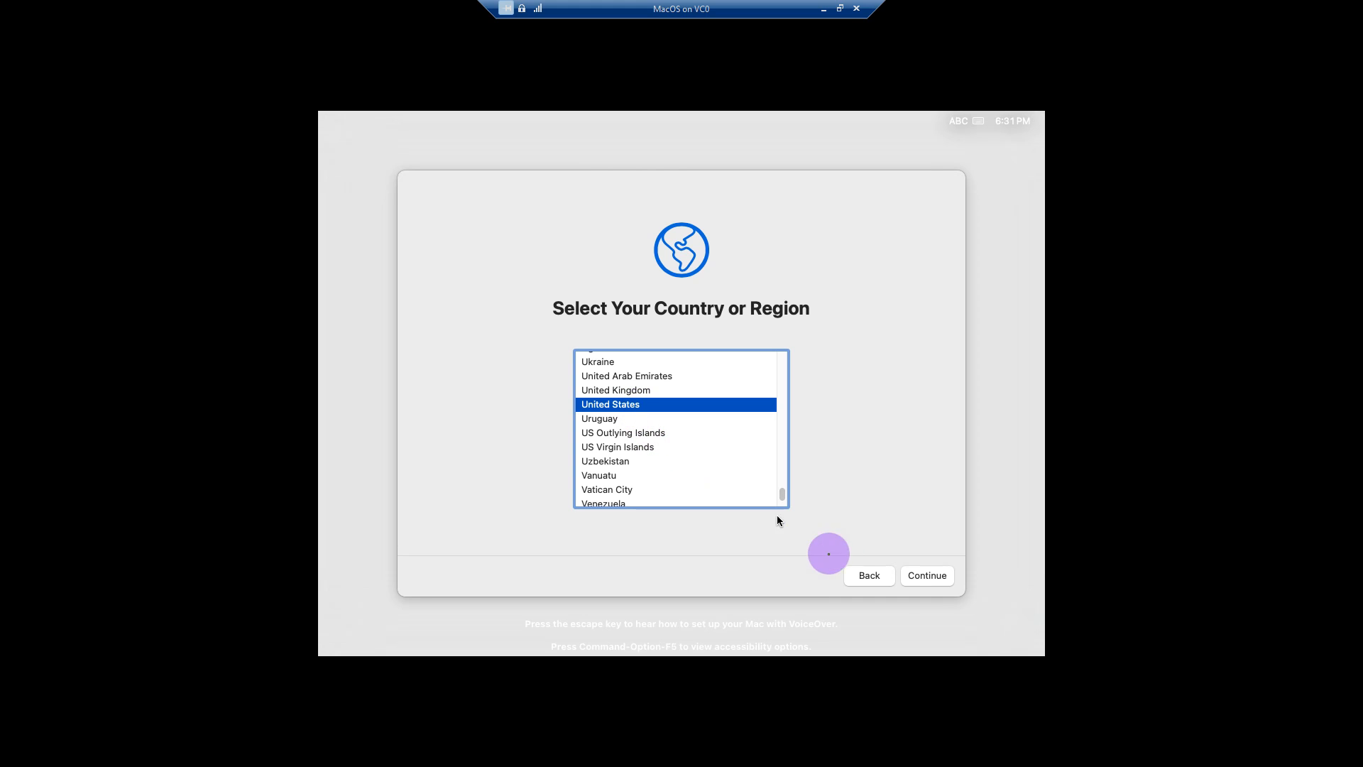
left_click(936, 577)
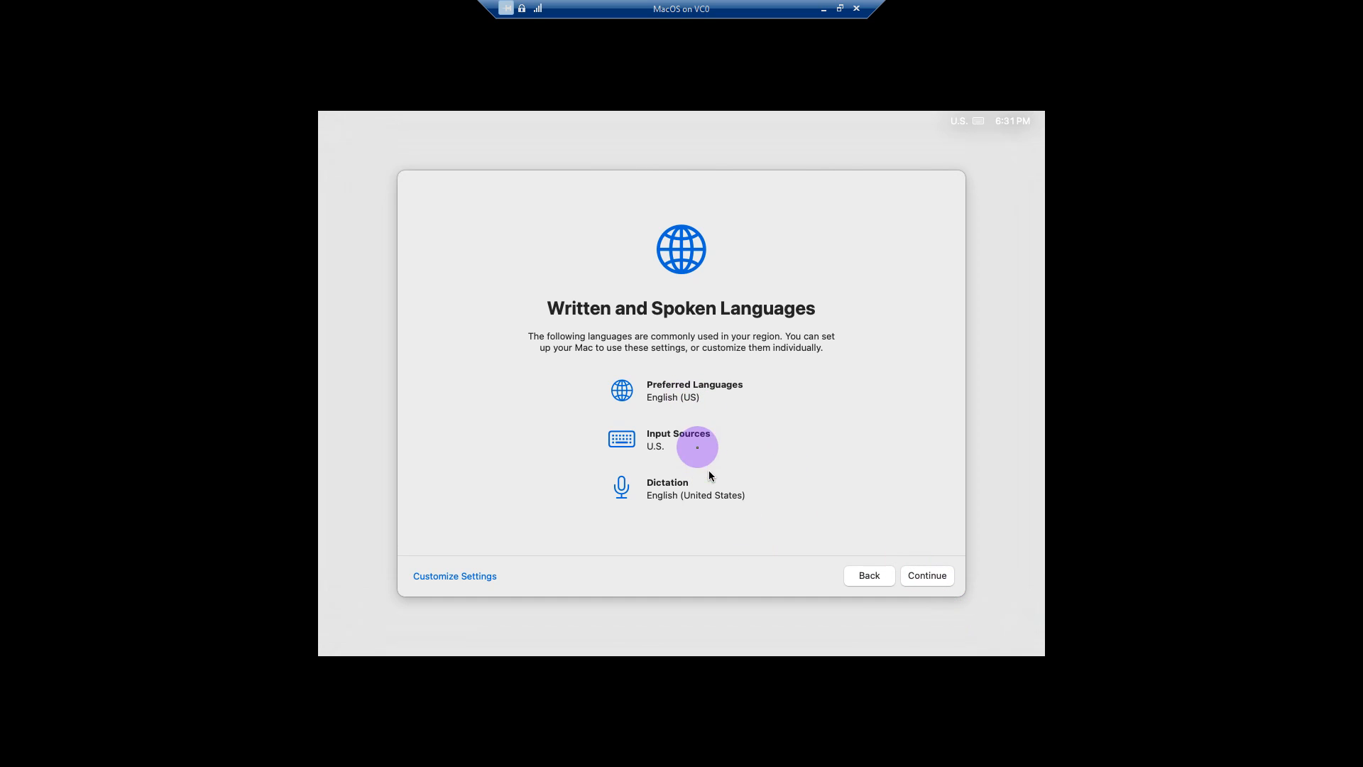
left_click(920, 582)
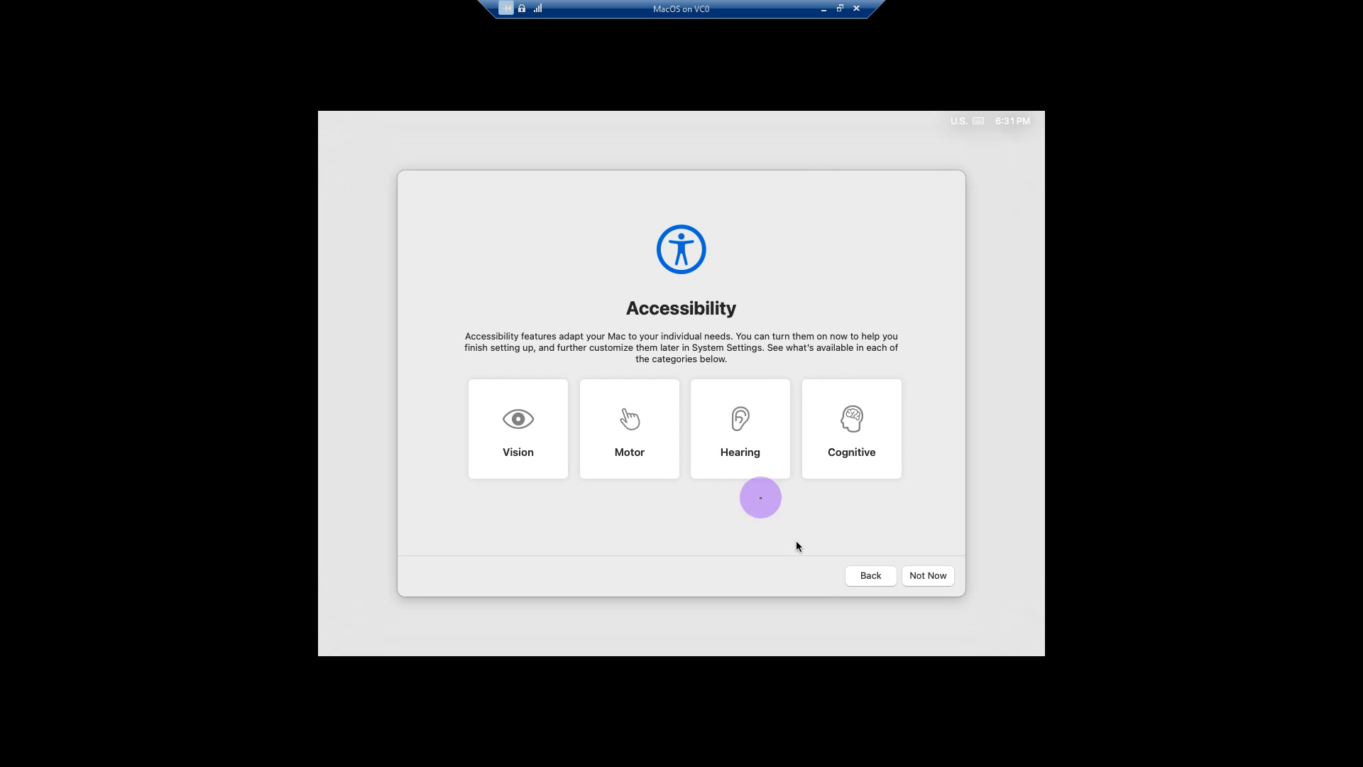
- Skip the accessibility options, accept the data and privacy notice, and decline transferring information with Migration Assistant
left_click(925, 584)
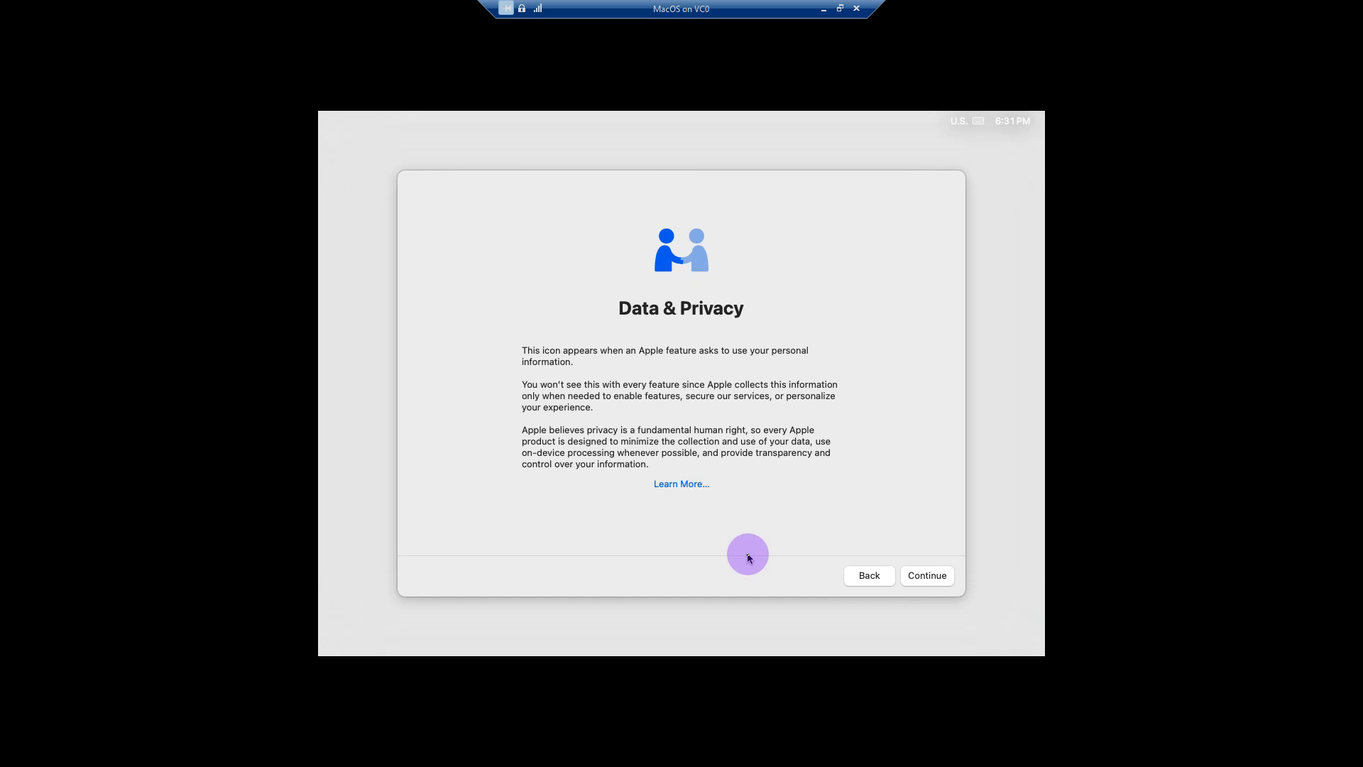
left_click(925, 574)
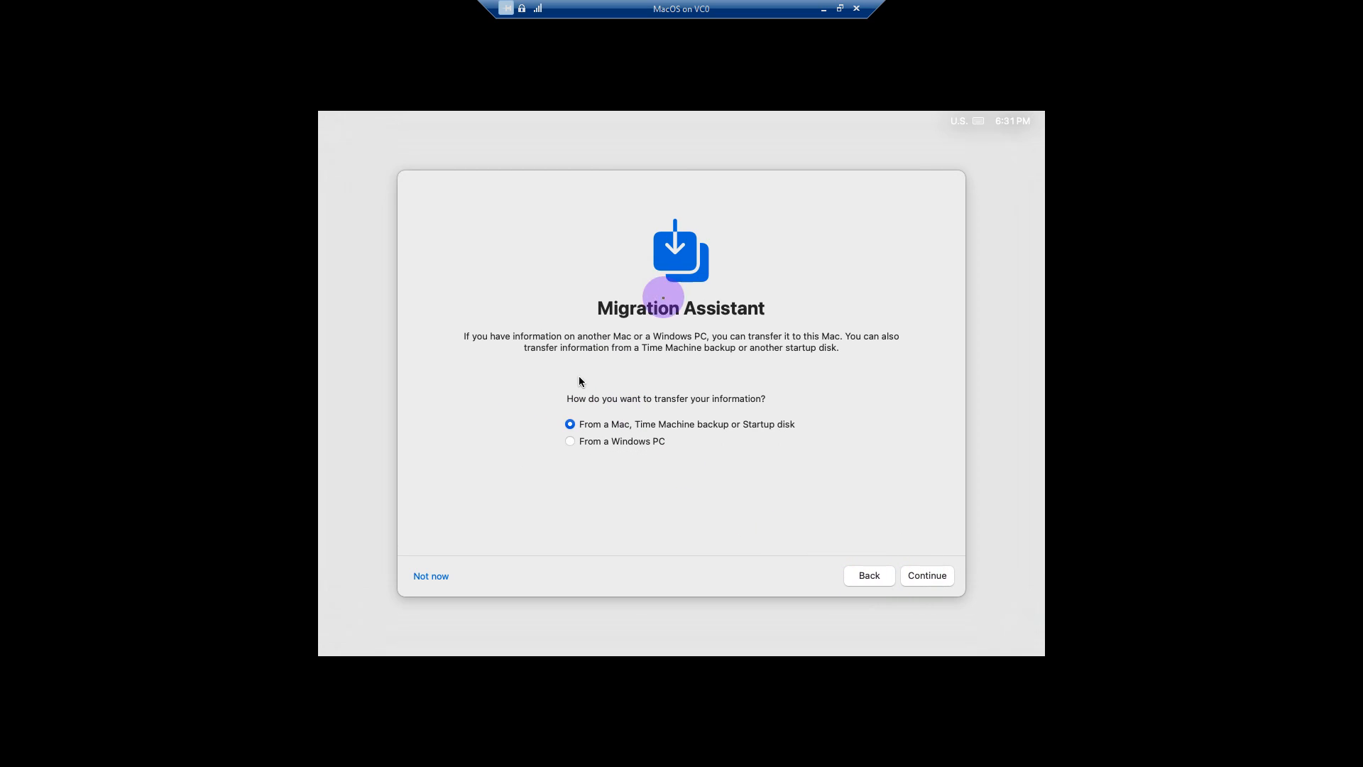
left_click(430, 579)
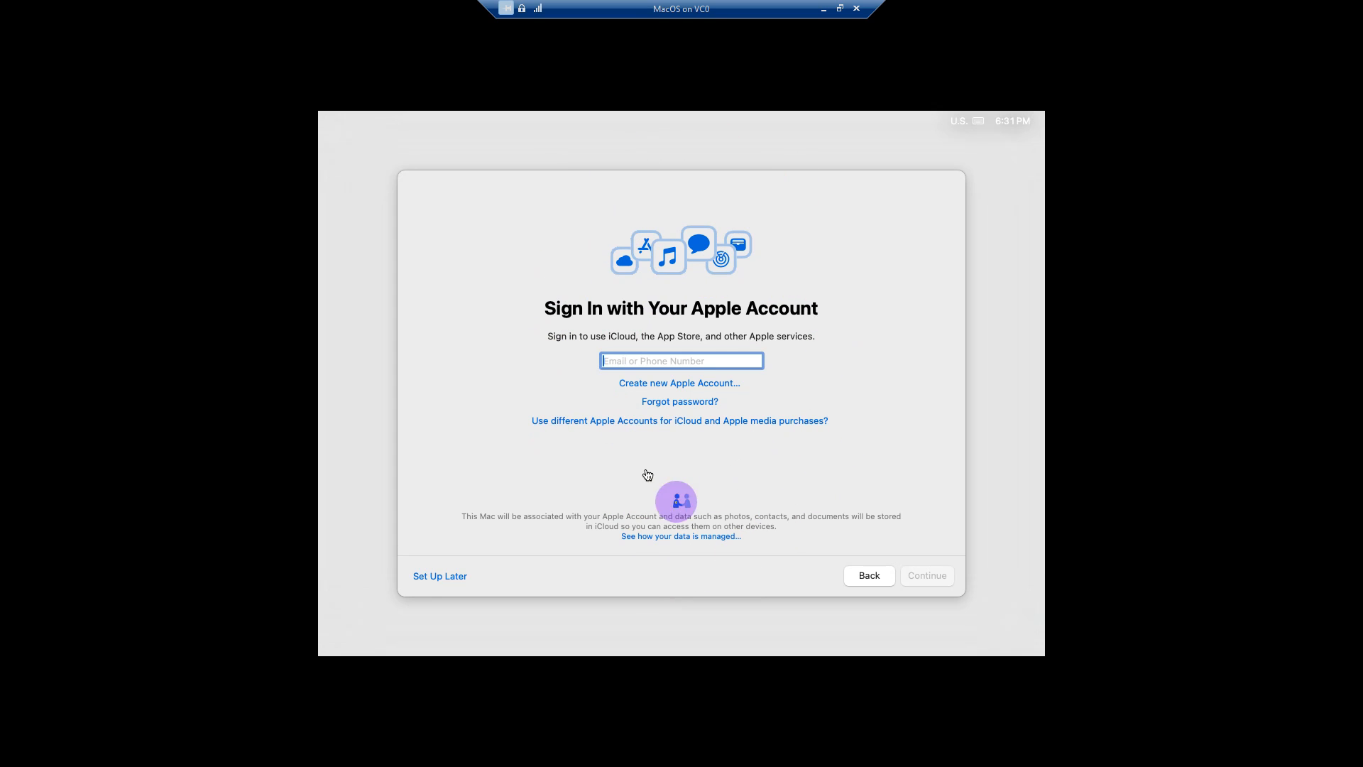
- Skip signing in with an Apple Account and agree to the macOS Software License Agreement
left_click(439, 577)
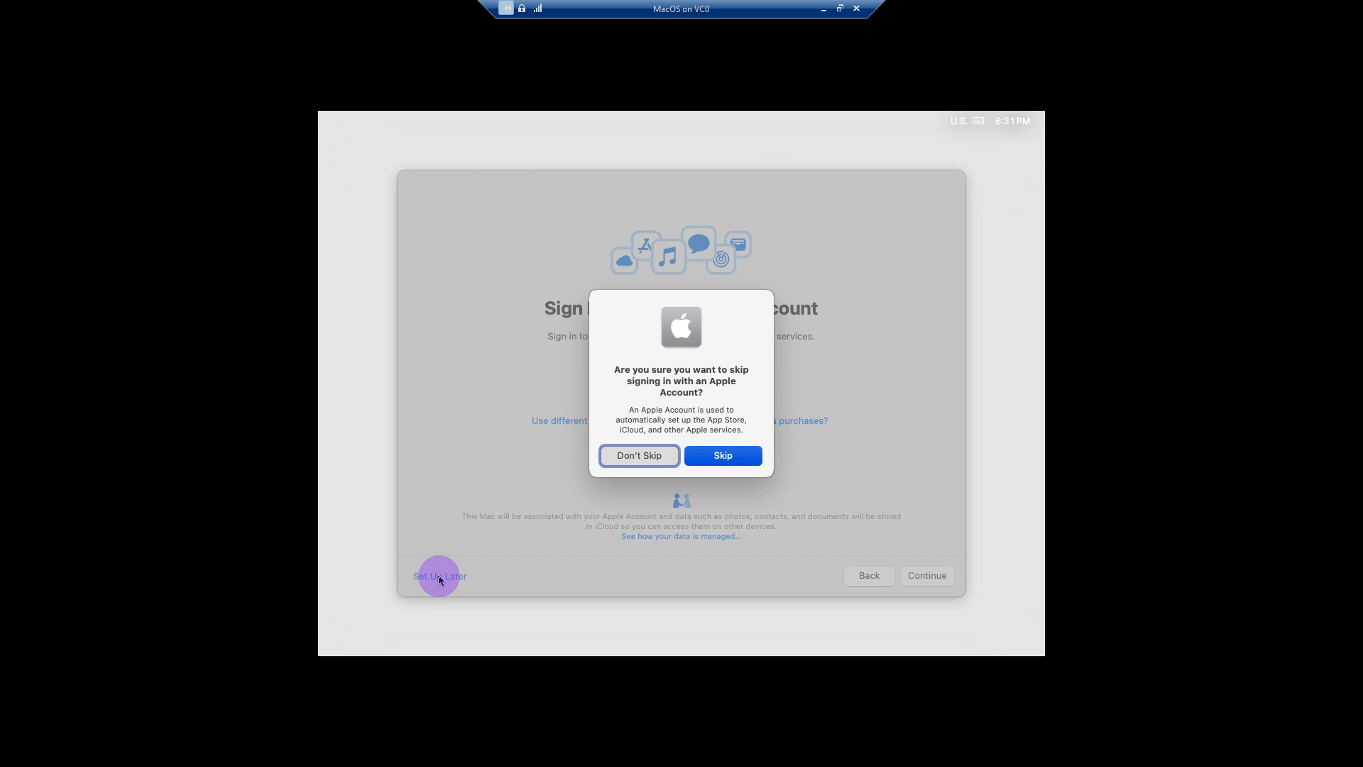
left_click(701, 460)
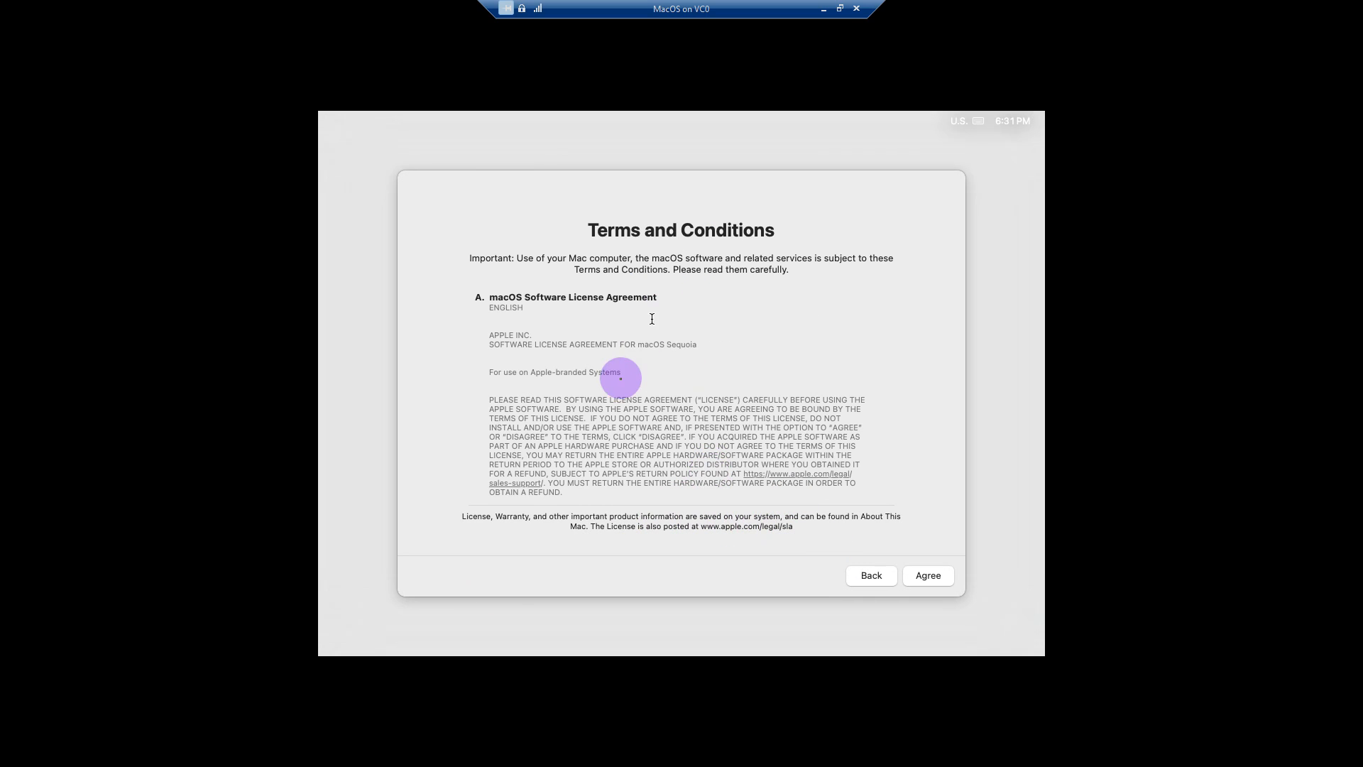
left_click(926, 576)
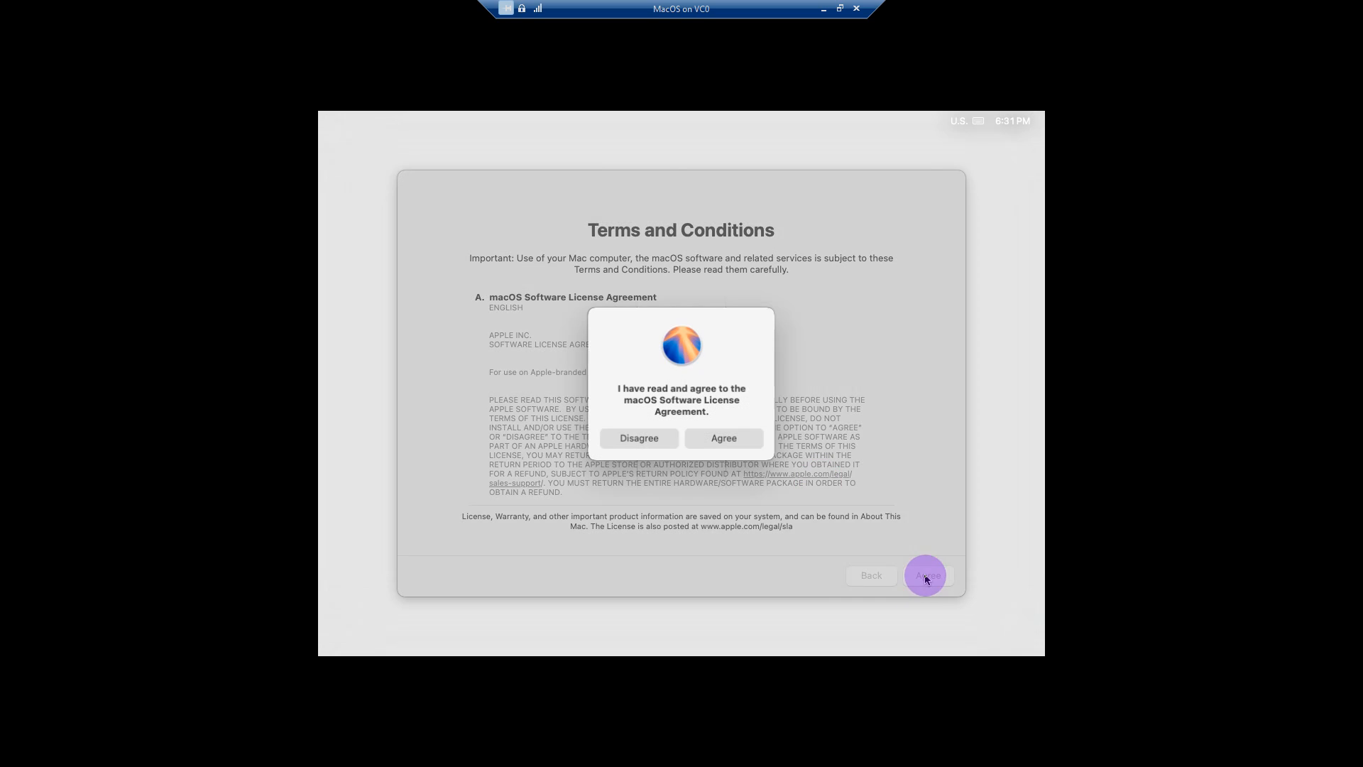
left_click(714, 439)
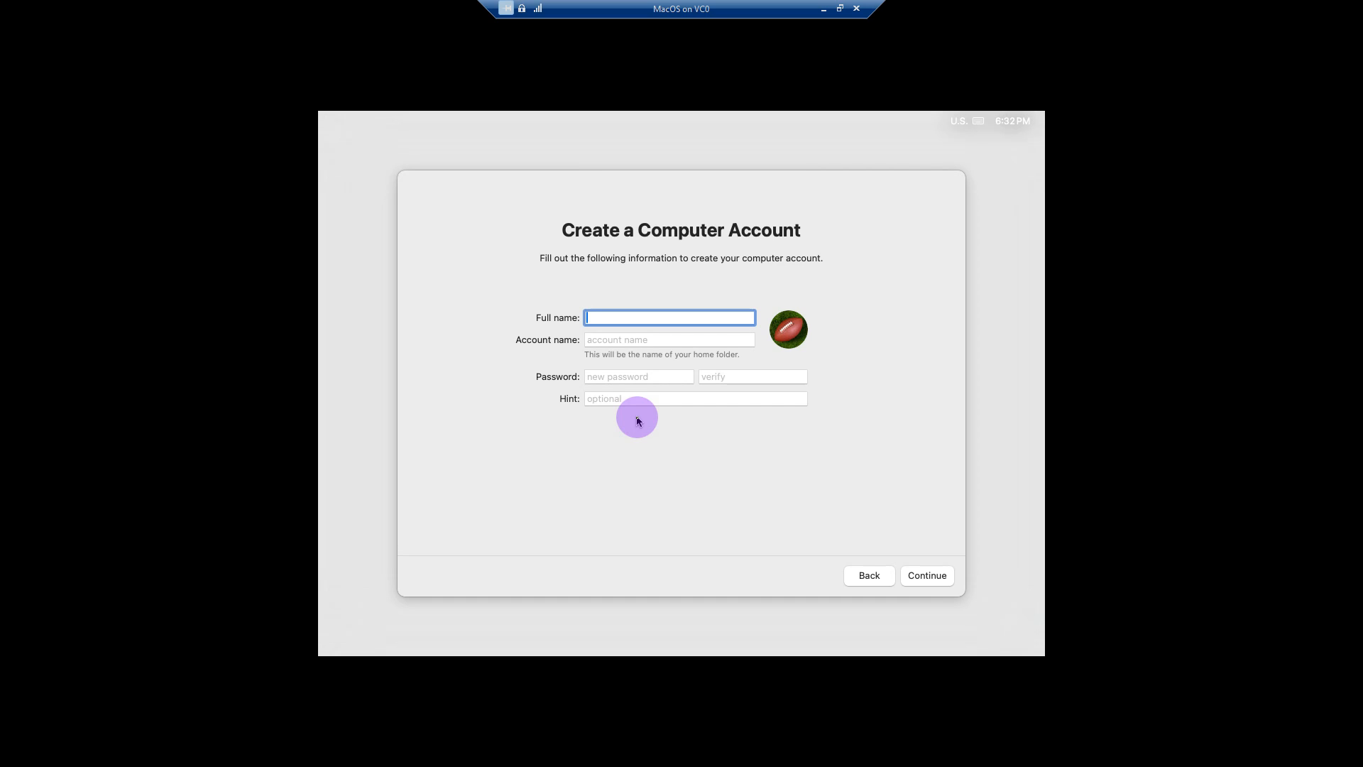
- Create the computer account with full name ULearnIT, account name ulearnit, the account password entered and verified, and the hint MacOs
type("U")
key("Tab")
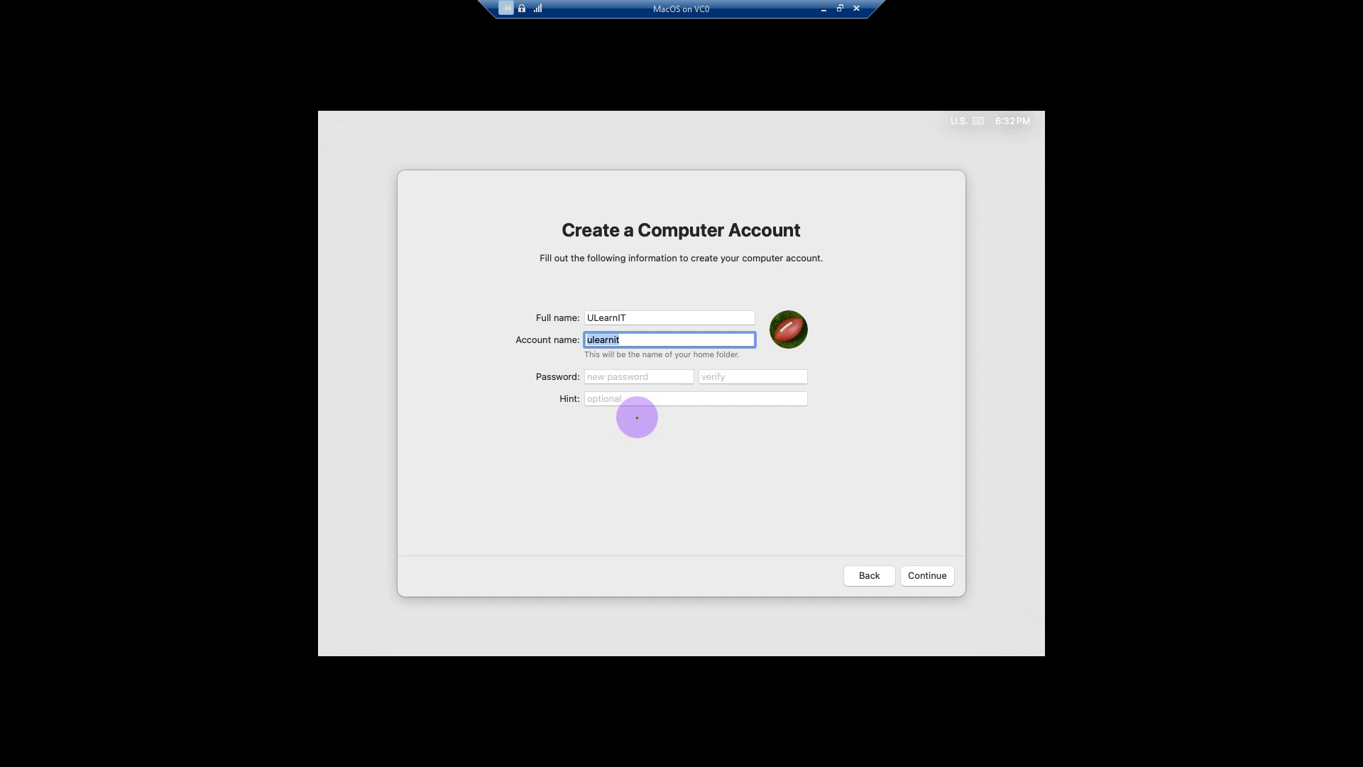
key("Tab")
type("•")
key("BackSpace")
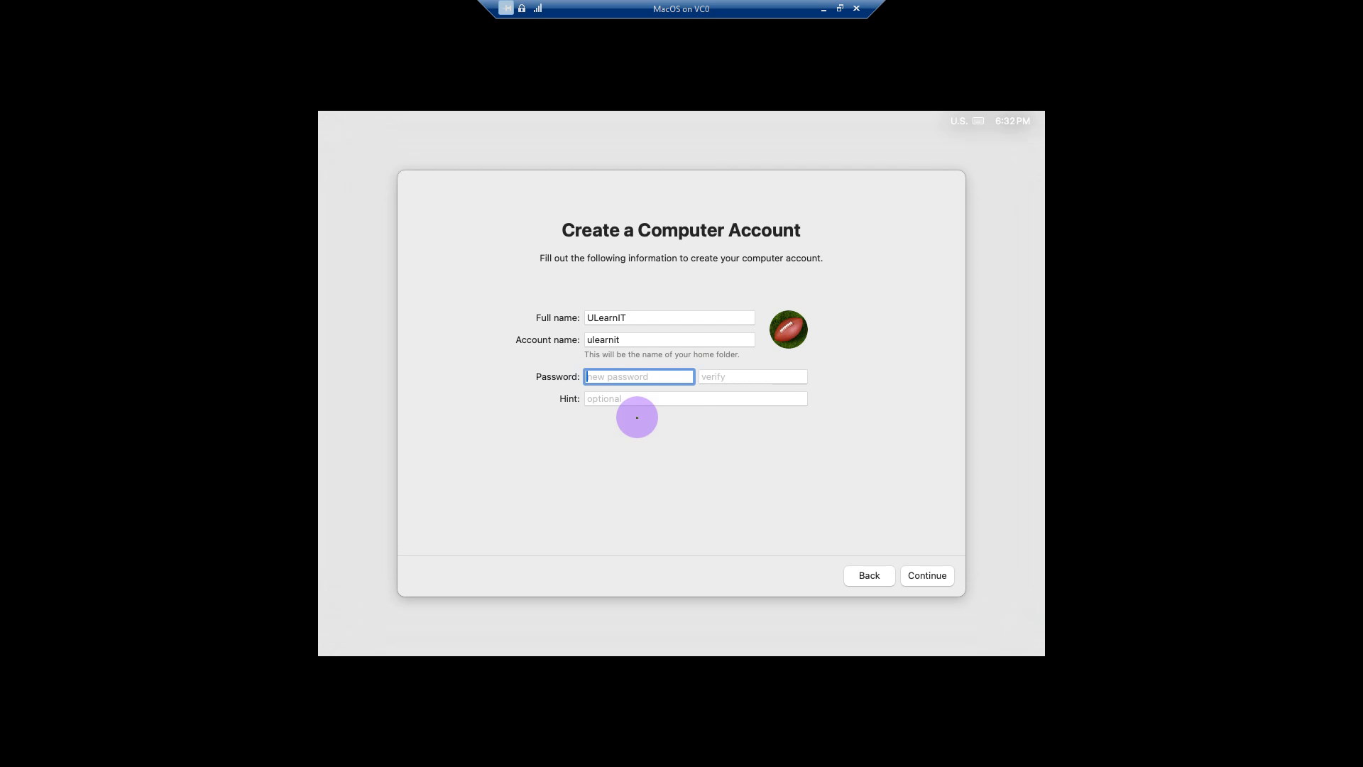
type("•")
key("Tab")
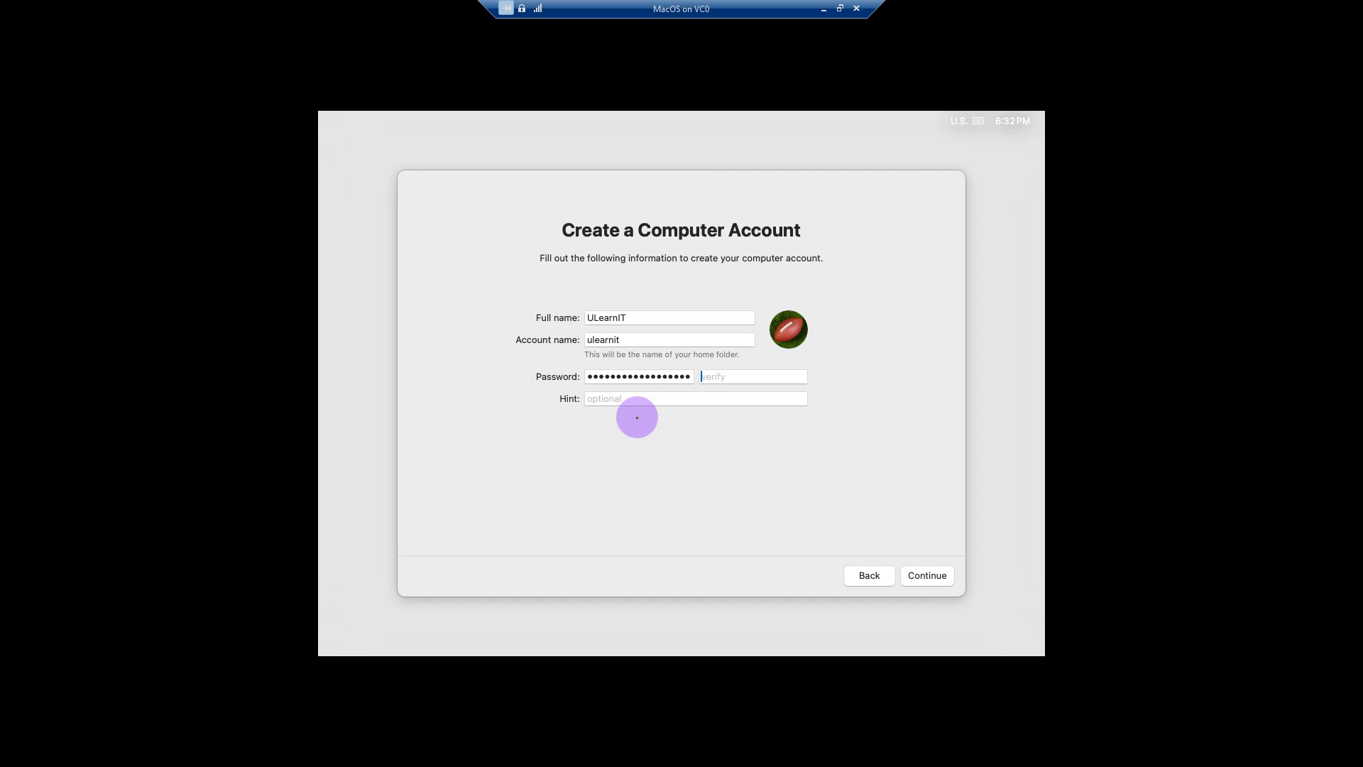
type("••")
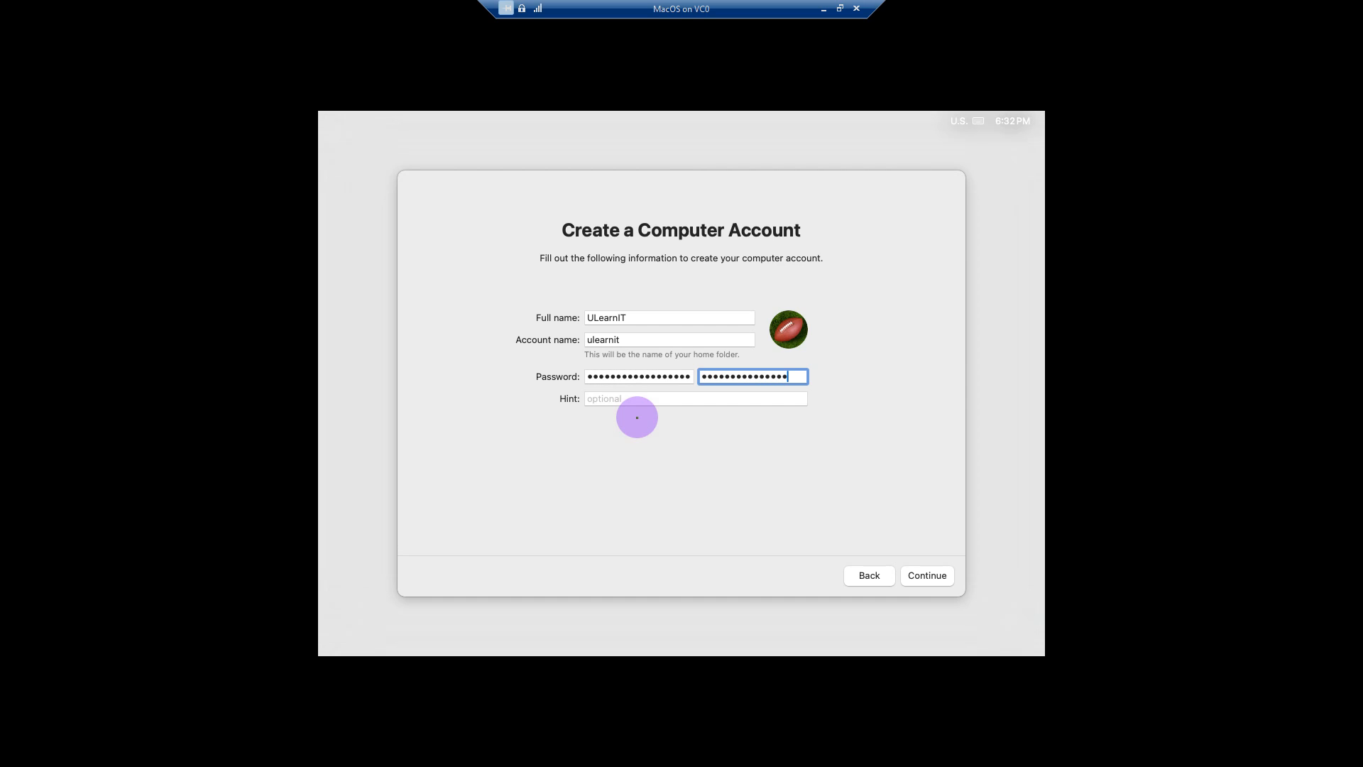
key("Tab")
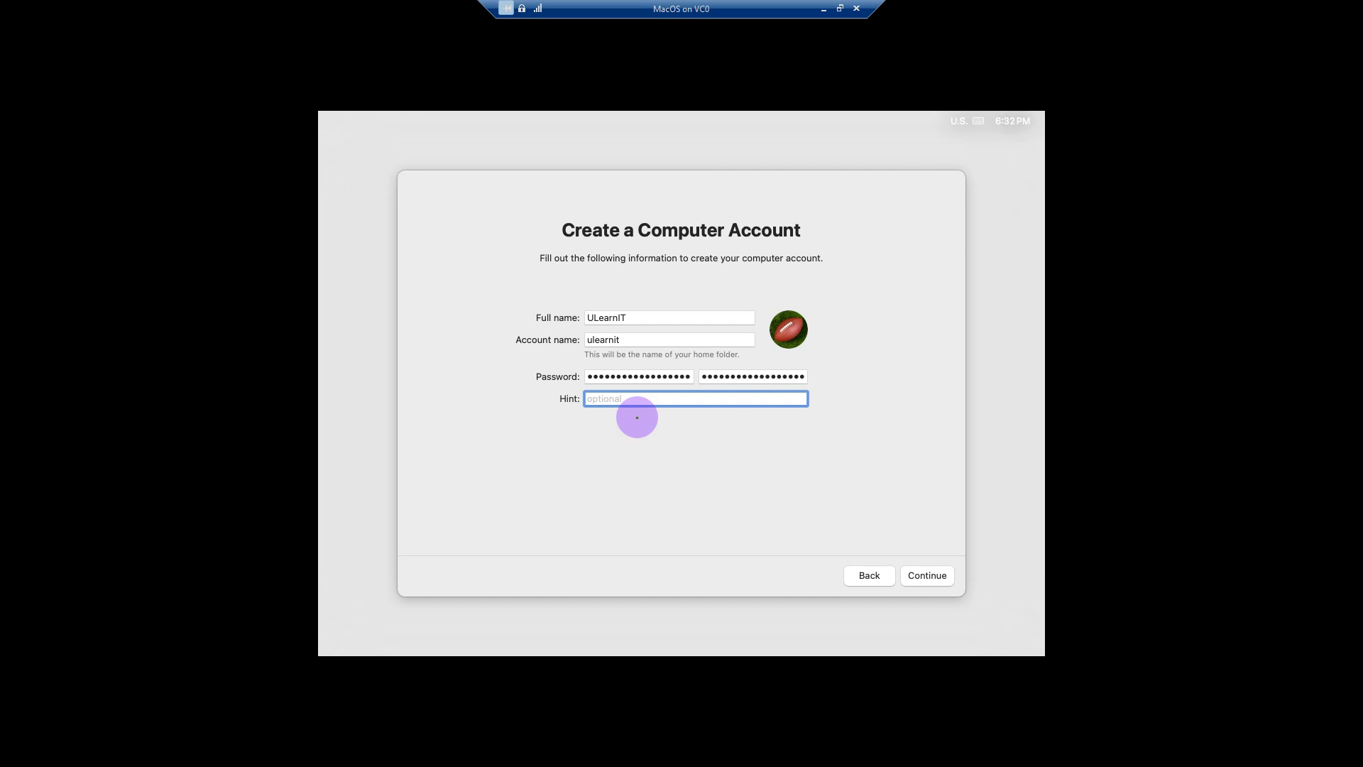
type("MacOs")
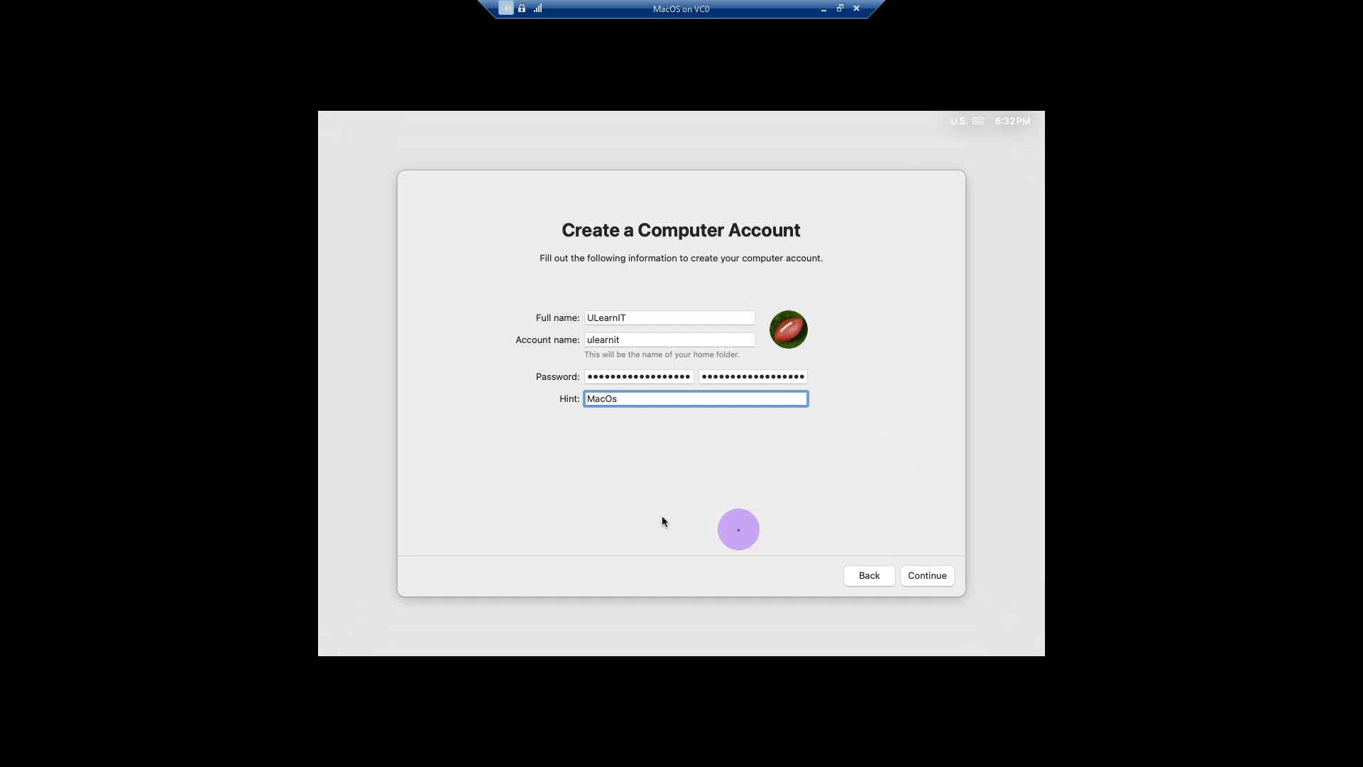
left_click(932, 579)
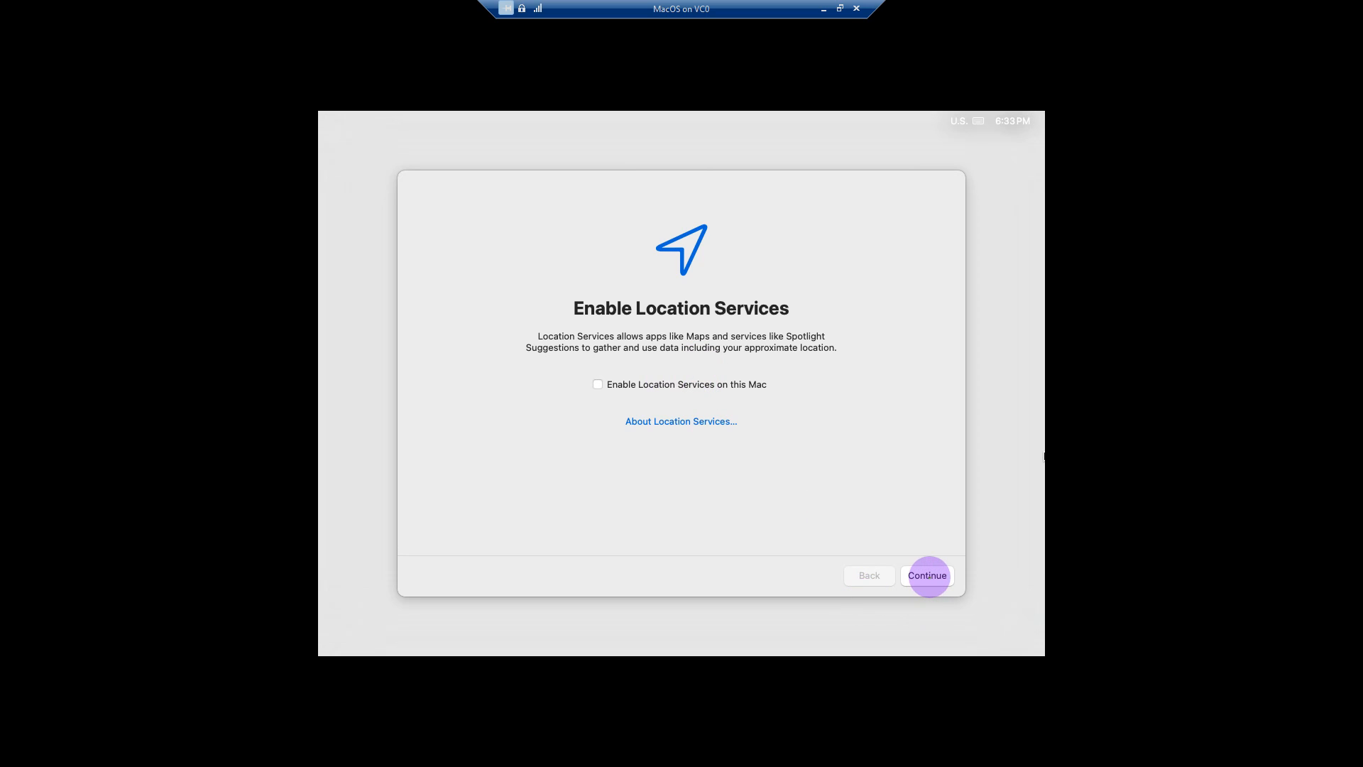
- Decline Location Services and accept the suggested time zone with Cupertino, CA - United States as the closest city
left_click(929, 577)
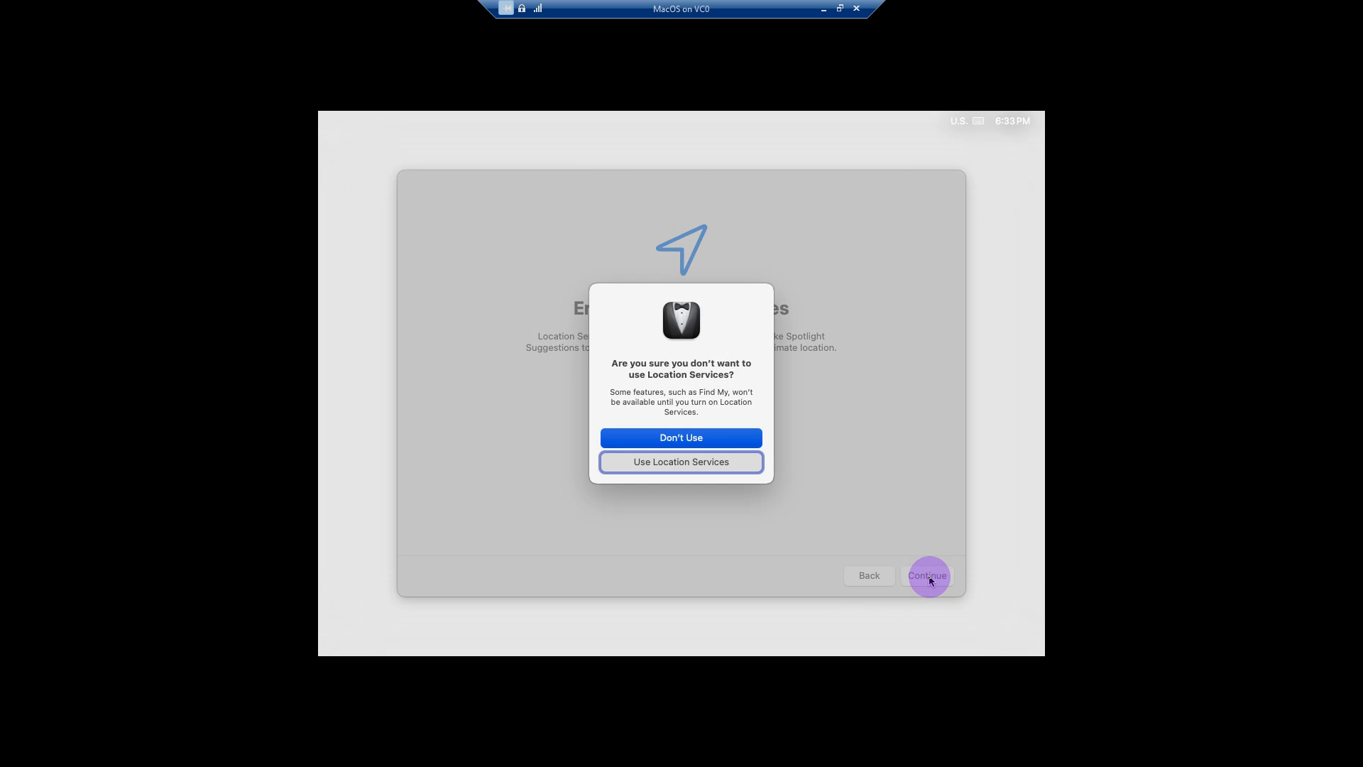
left_click(691, 438)
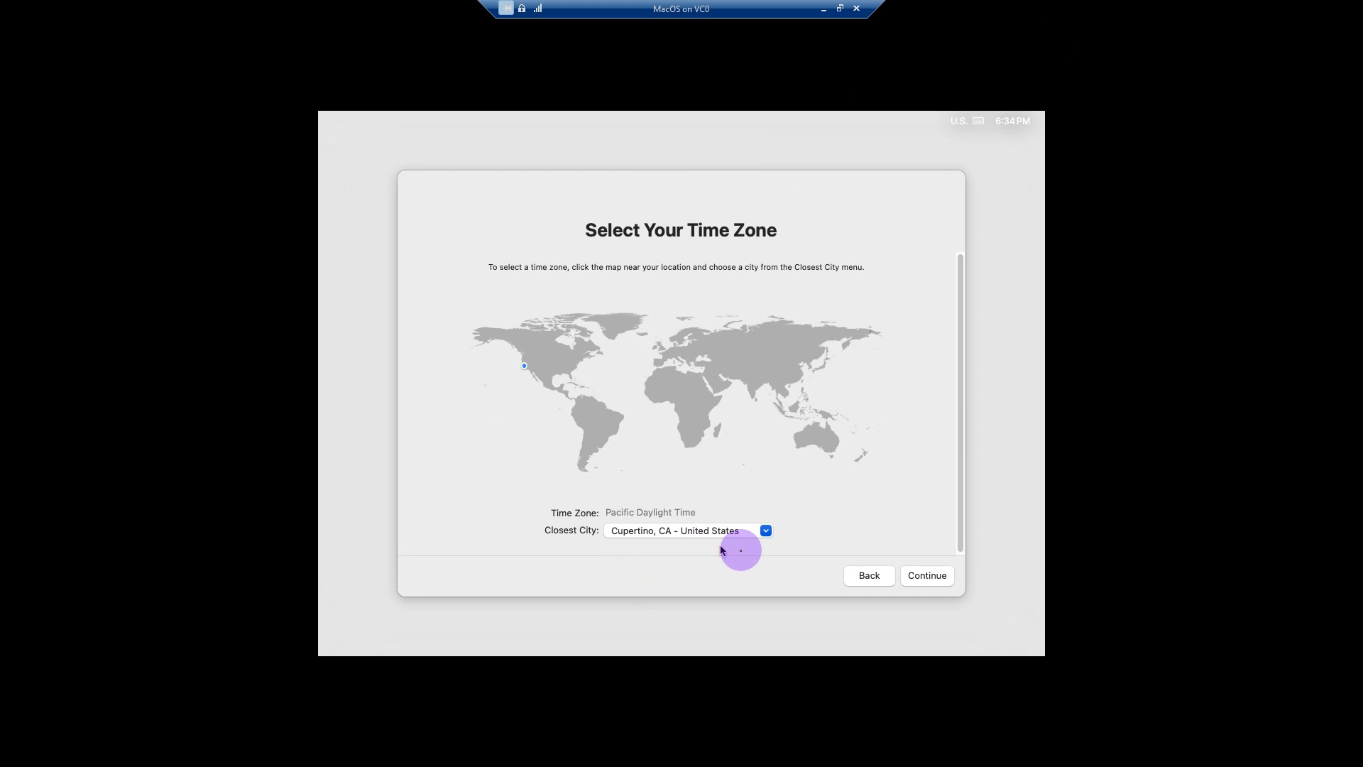
left_click(911, 581)
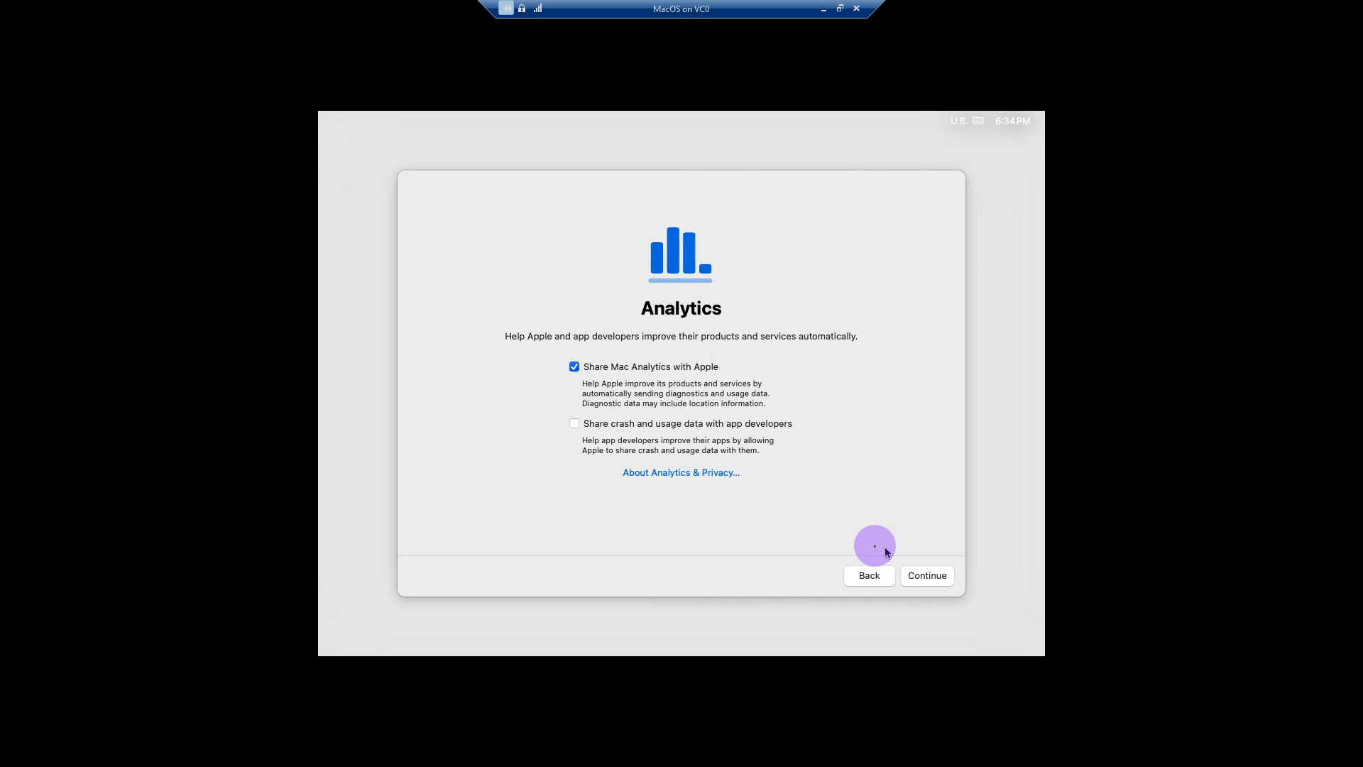
- Turn off sharing Mac Analytics with Apple and postpone the Screen Time setup
left_click(655, 369)
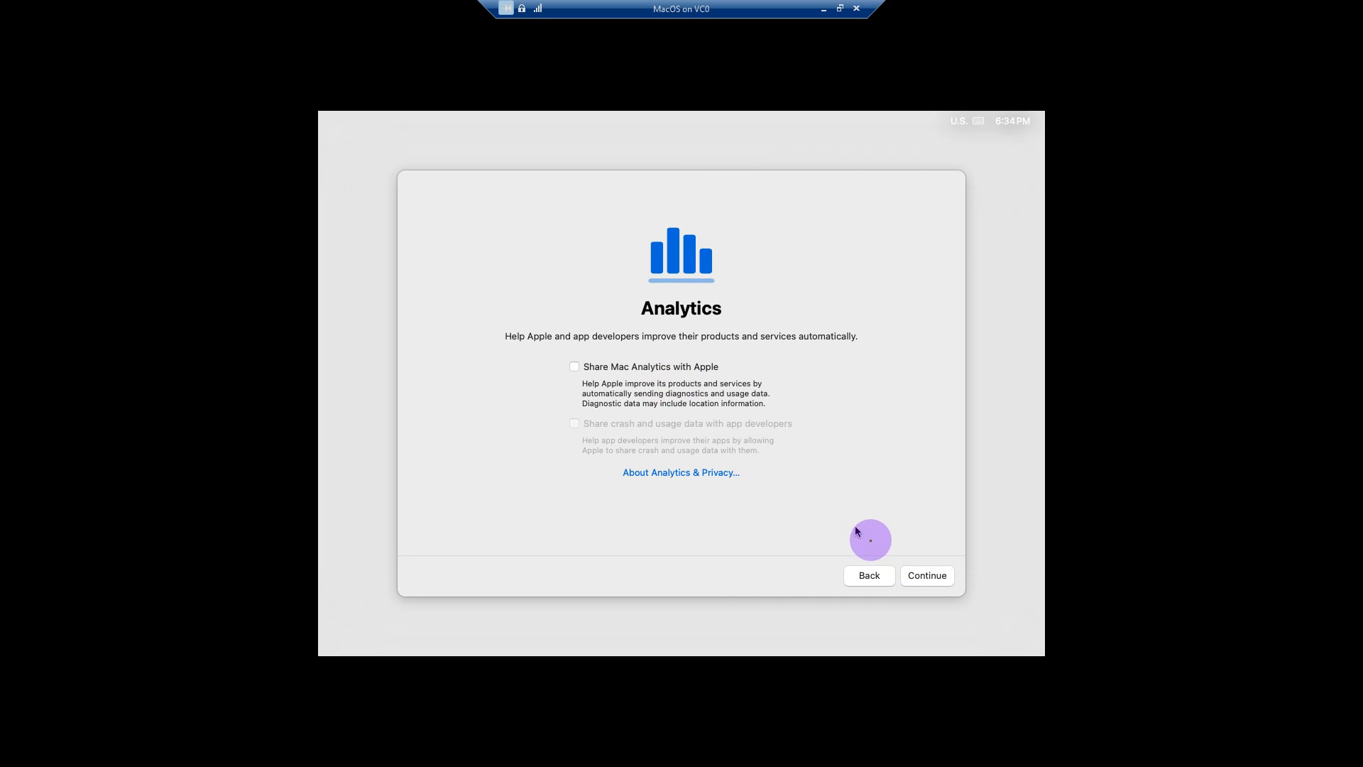
left_click(917, 573)
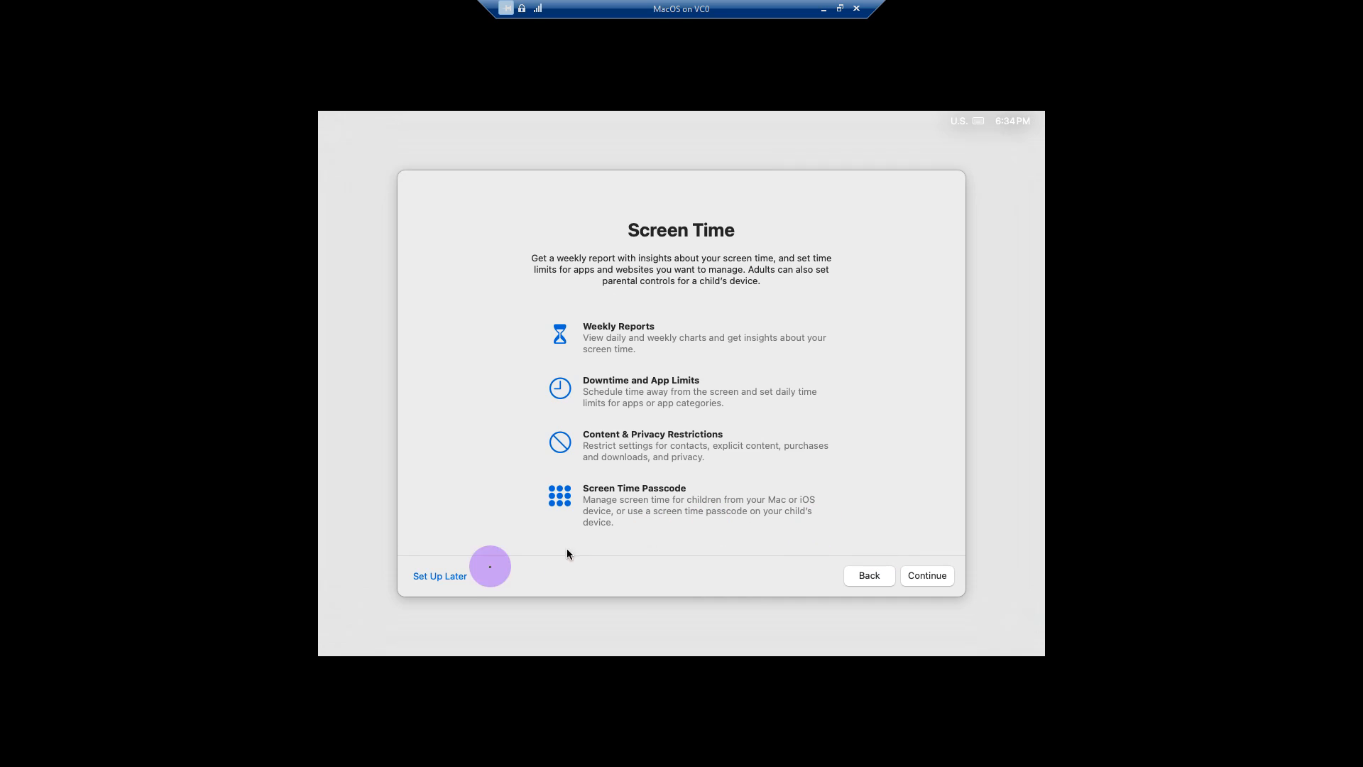
left_click(458, 578)
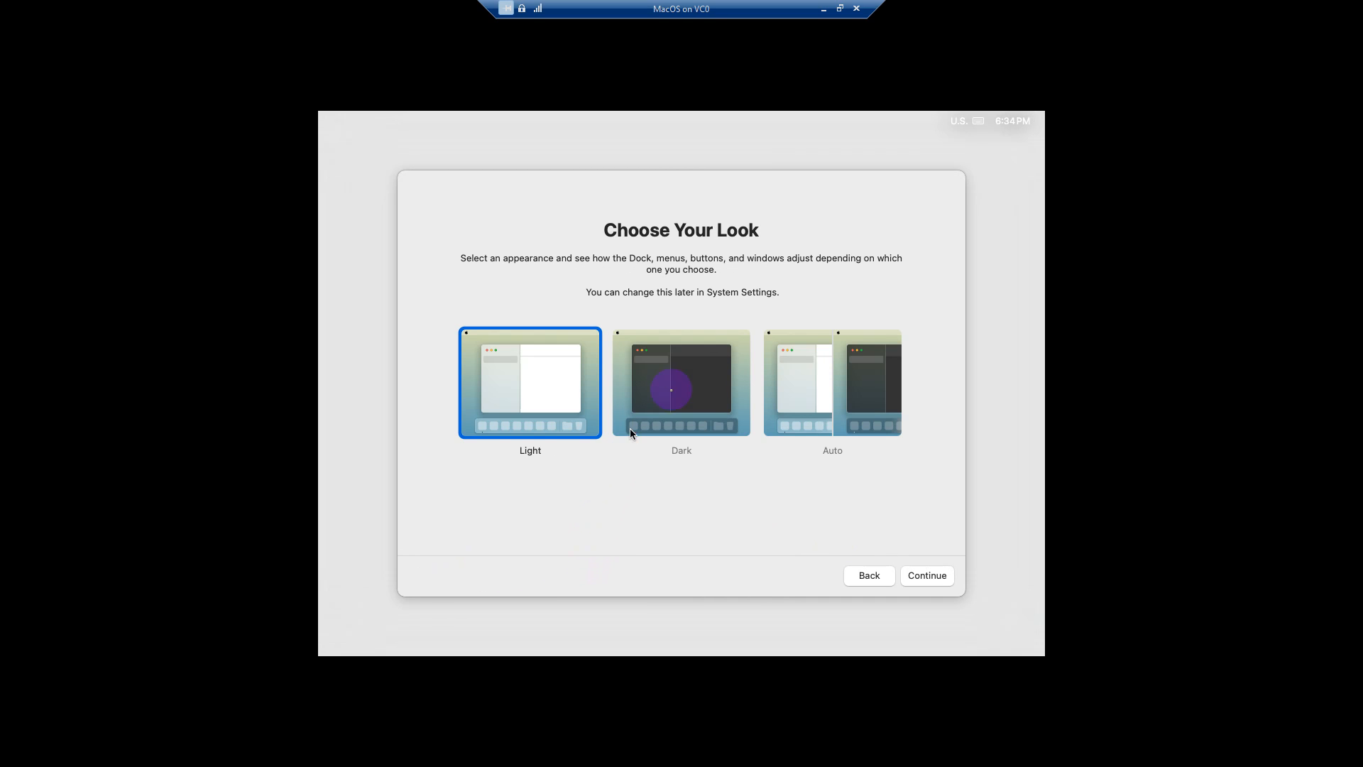
- Choose the Dark look, continue to the desktop, and quit the Keyboard Setup Assistant
left_click(657, 395)
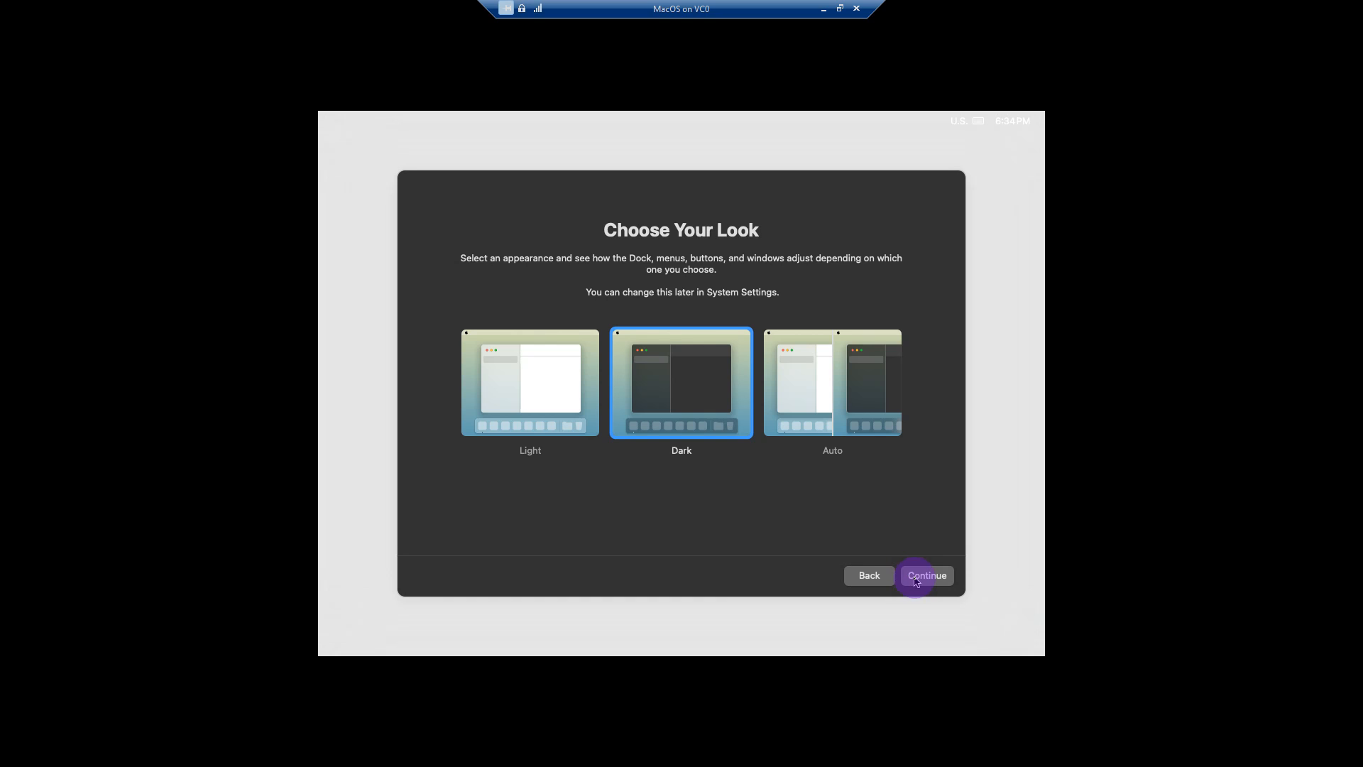
left_click(918, 576)
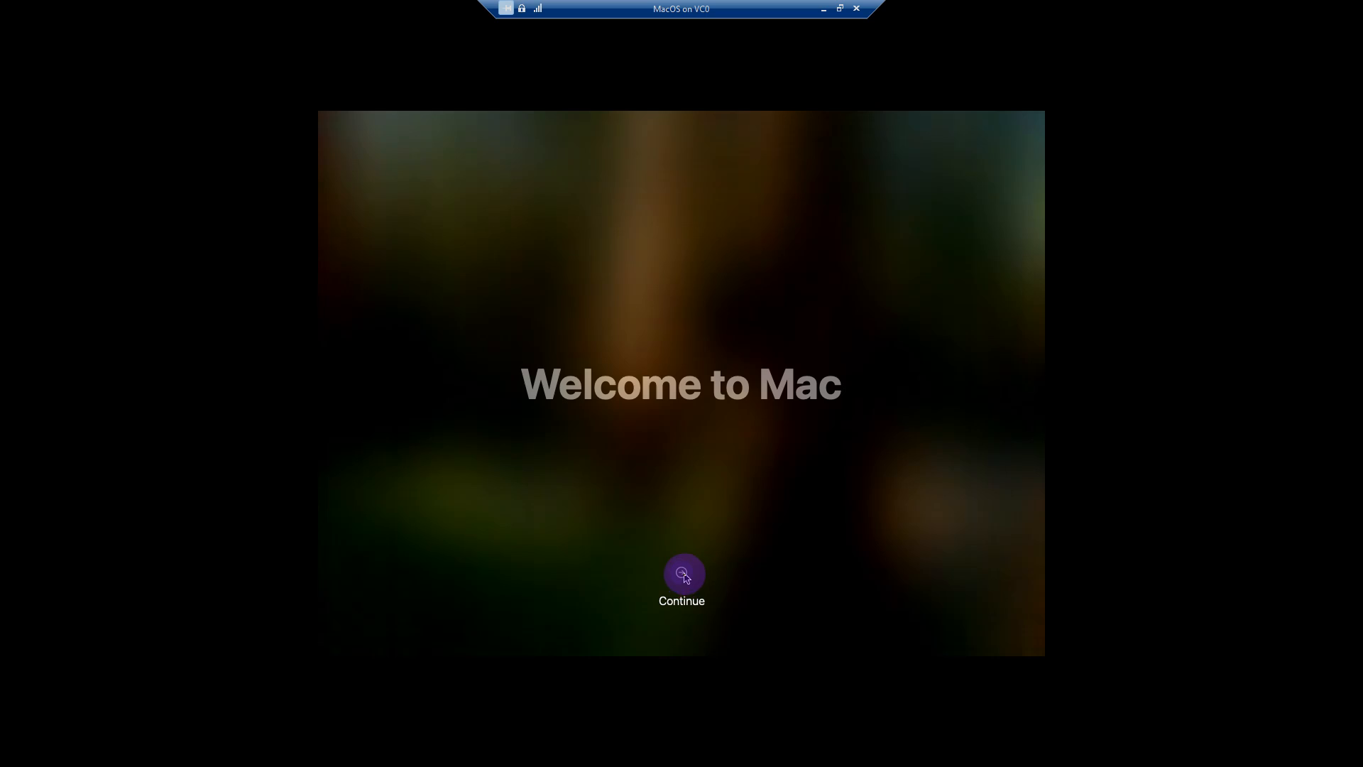
left_click(683, 573)
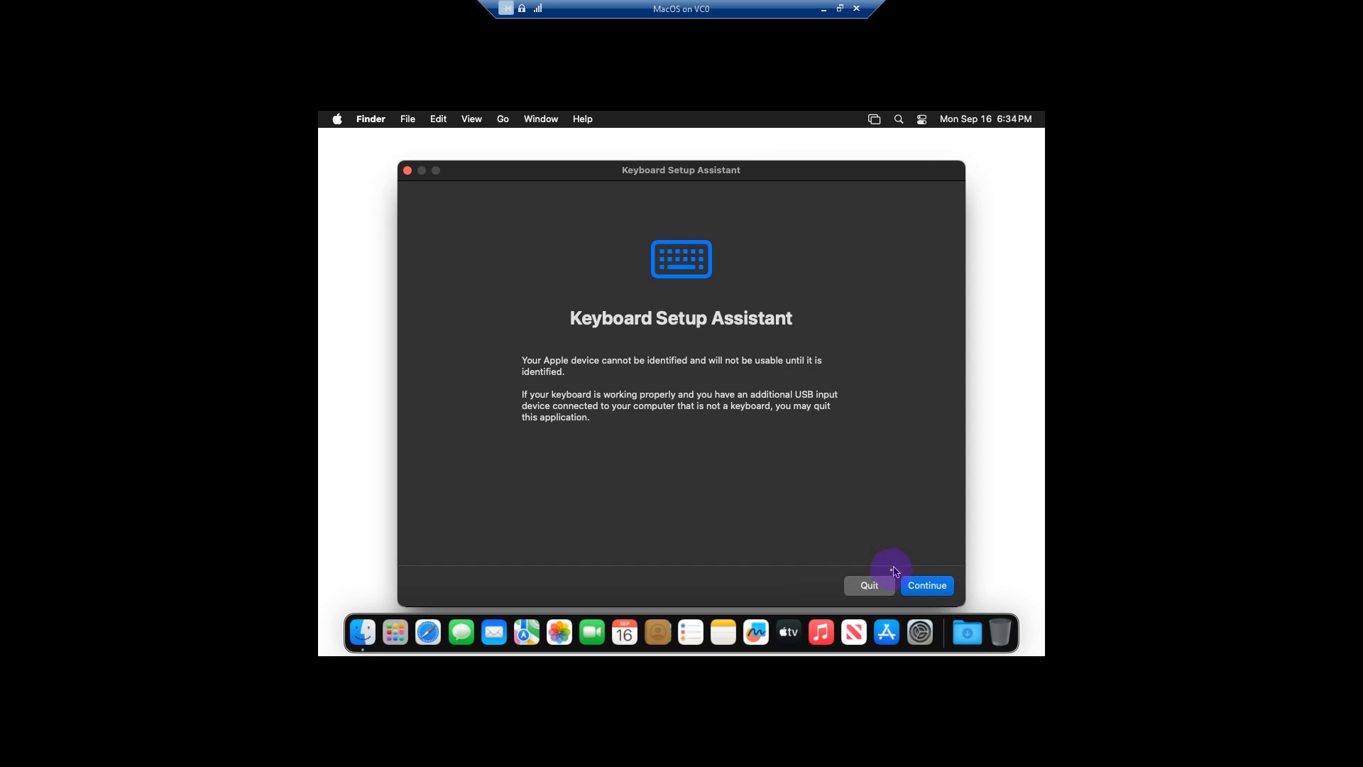
left_click(878, 588)
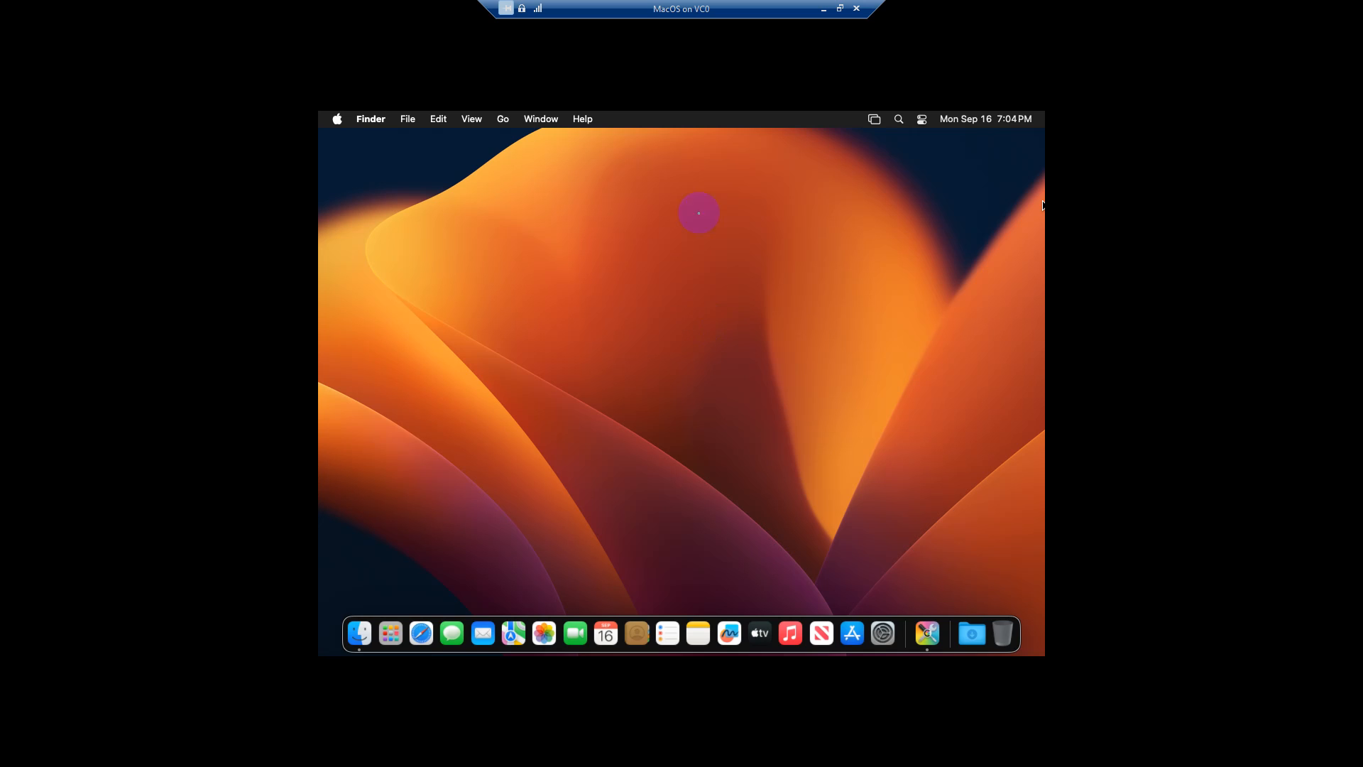
- Check the available resolutions in the macOS display settings and close the settings window
left_click(876, 120)
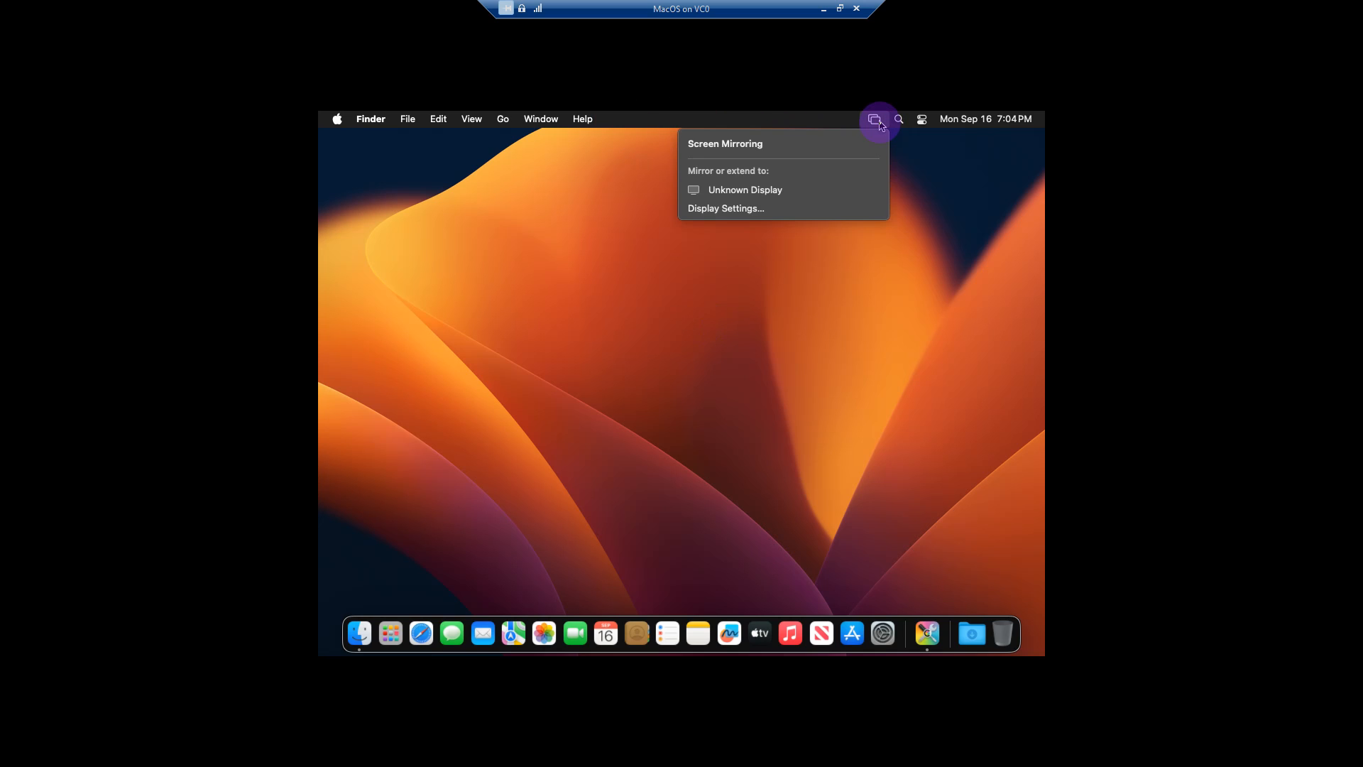
left_click(735, 226)
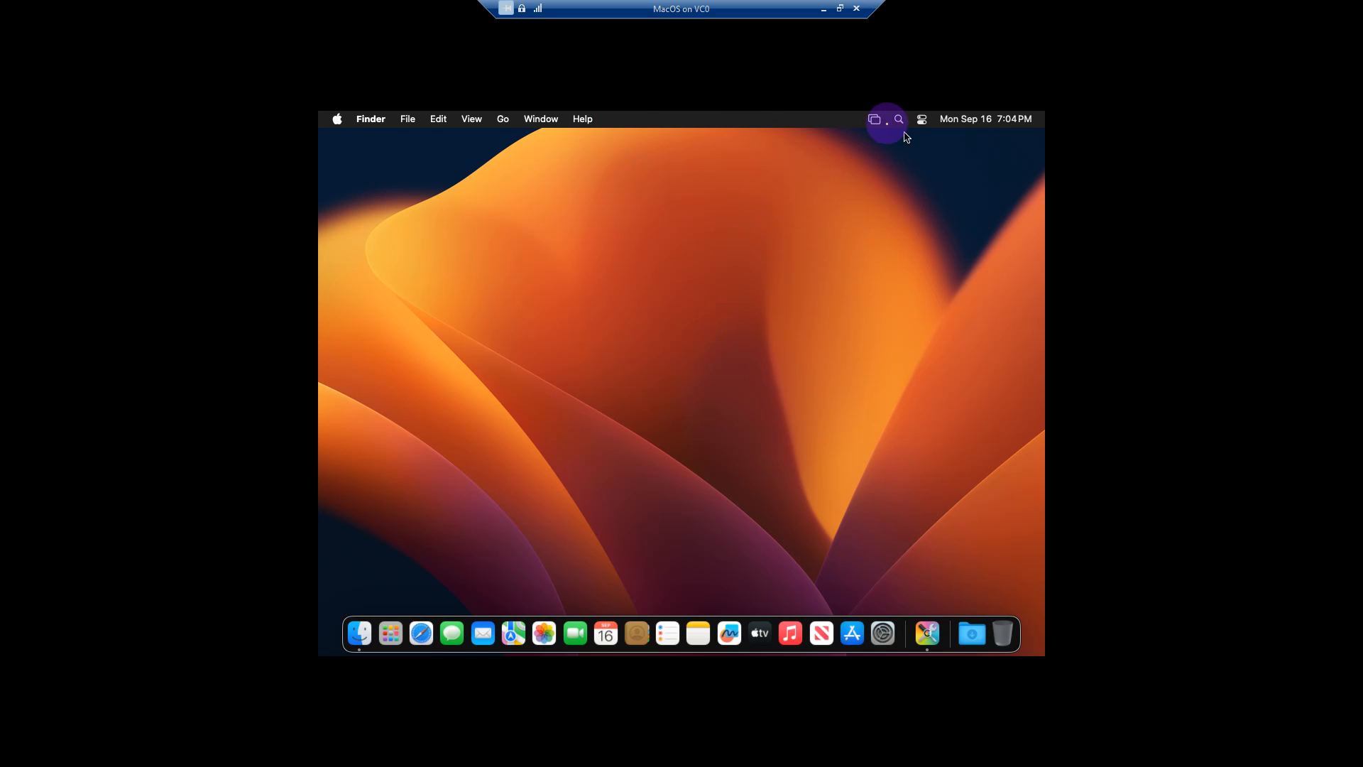
left_click(874, 119)
left_click(764, 210)
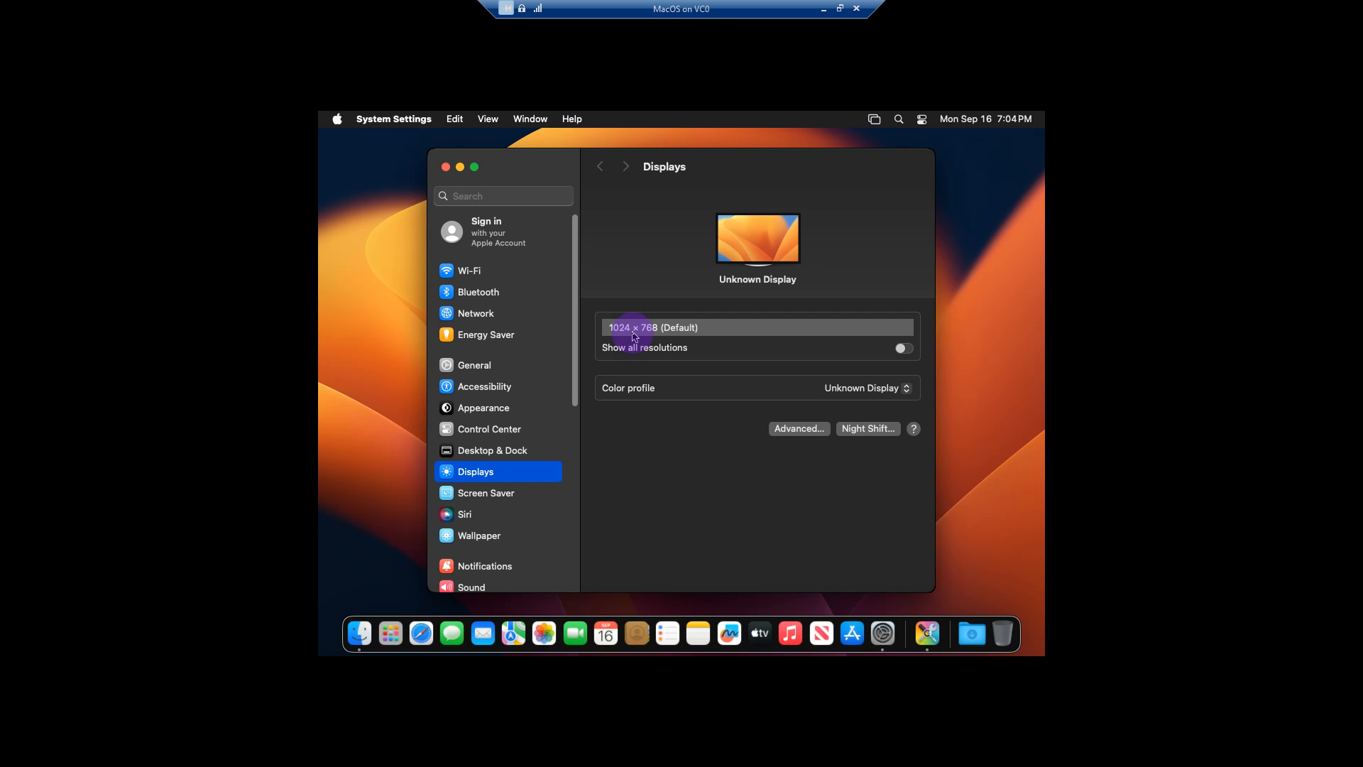
left_click(700, 328)
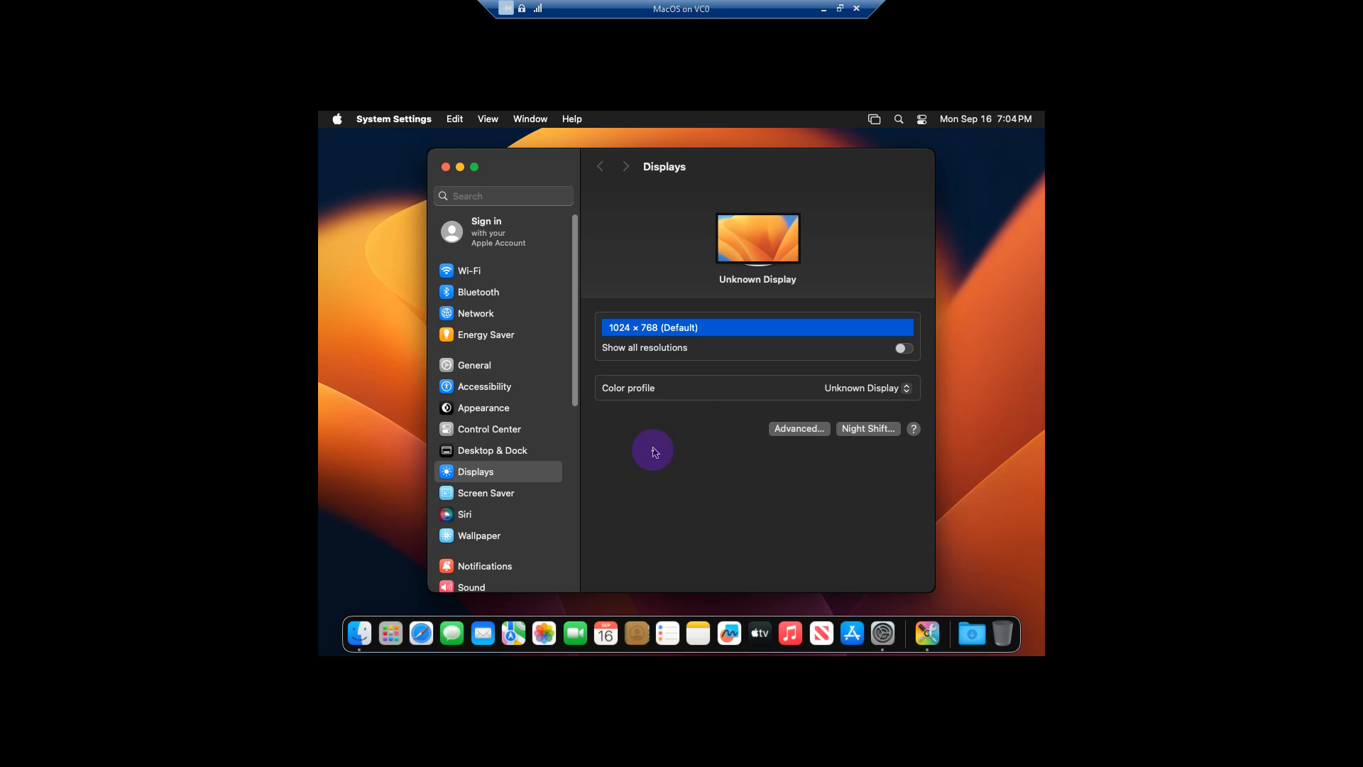
left_click(447, 167)
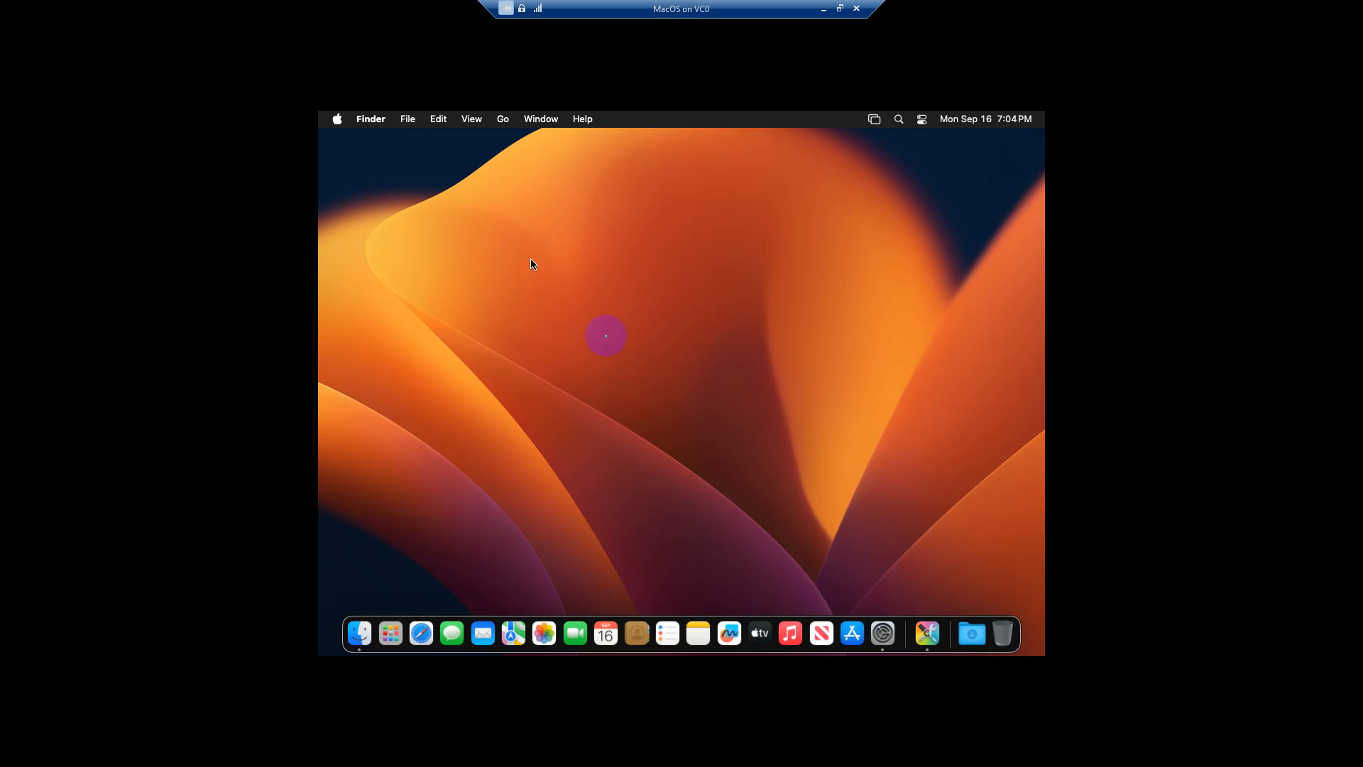
- Shut down macOS in the virtual machine and confirm the shutdown
left_click(337, 119)
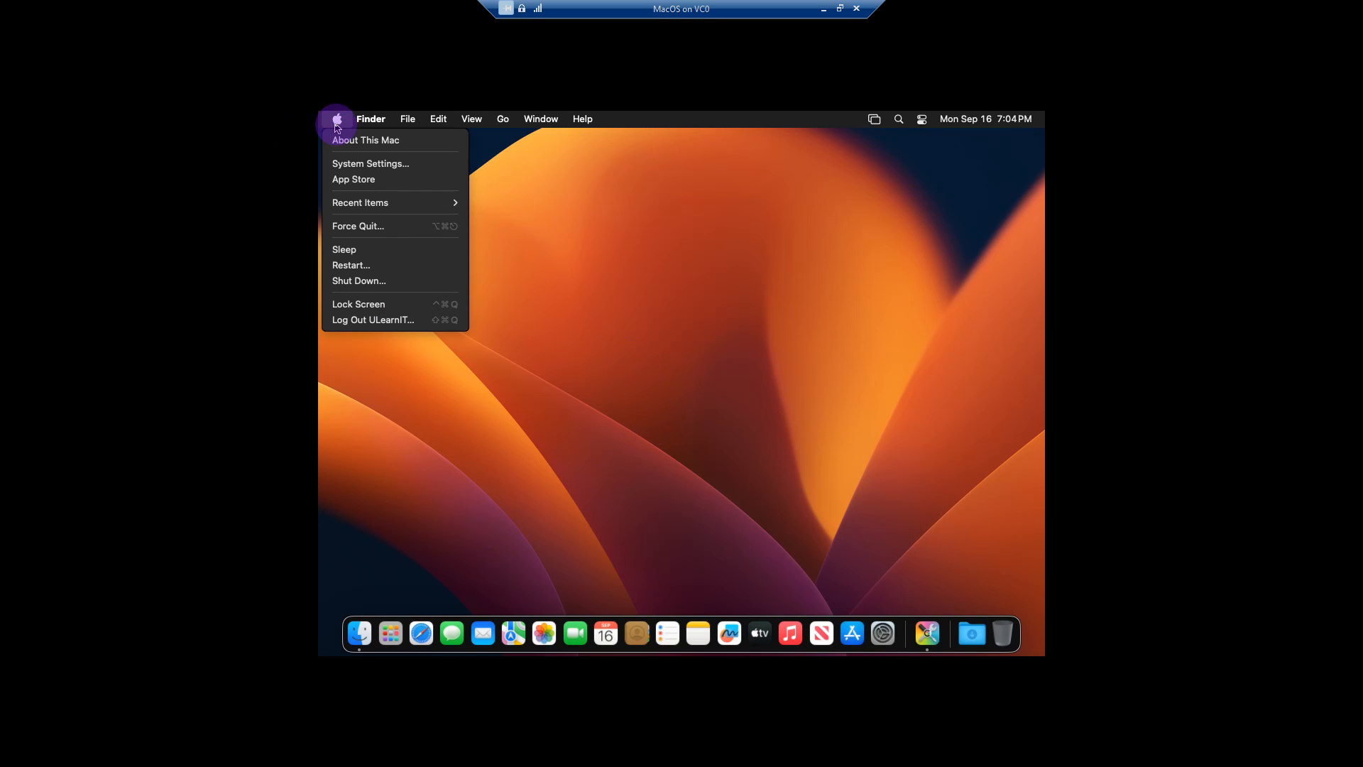
left_click(361, 281)
left_click(788, 323)
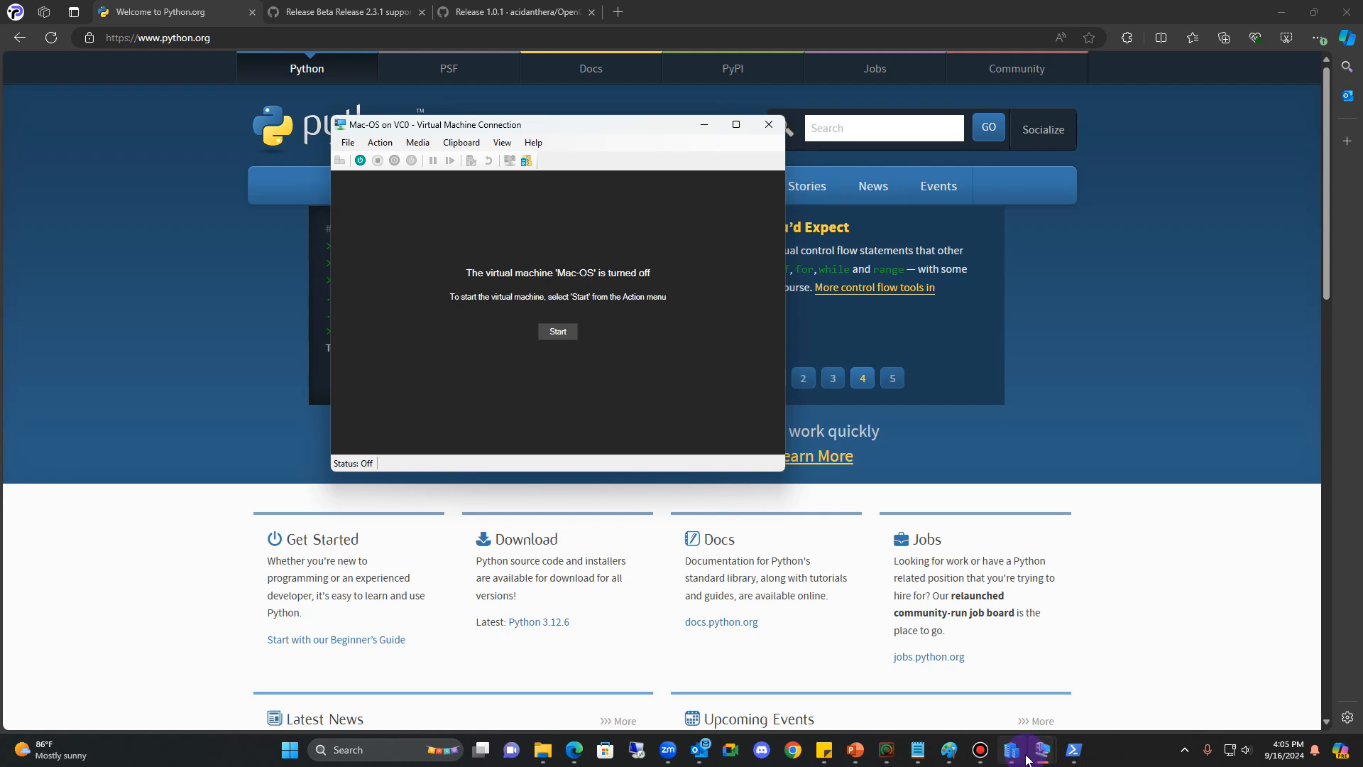
- Switch to PowerShell, clear the console and run Set-VMVideo for the Mac-OS virtual machine with horizontal resolution 1920, vertical resolution 1080 and resolution type Single
left_click(1012, 750)
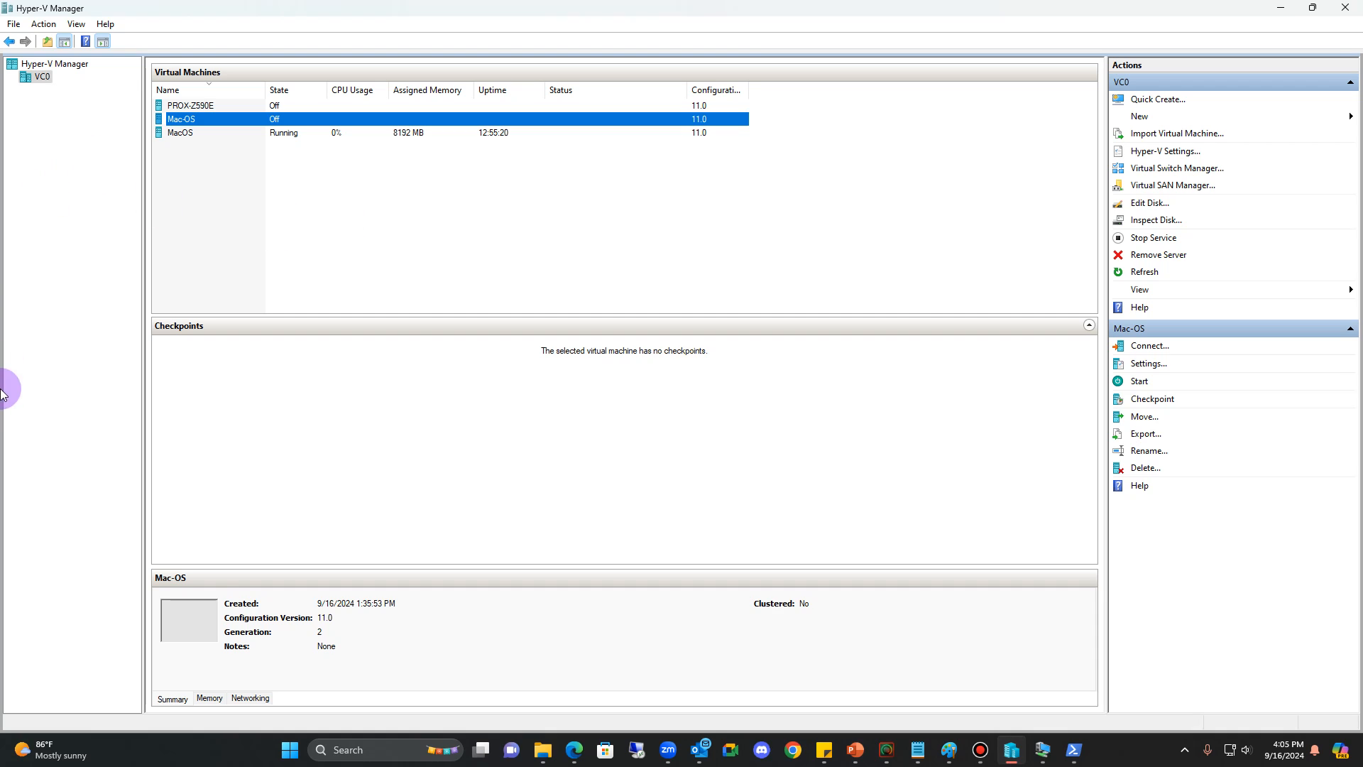
key("alt+Tab")
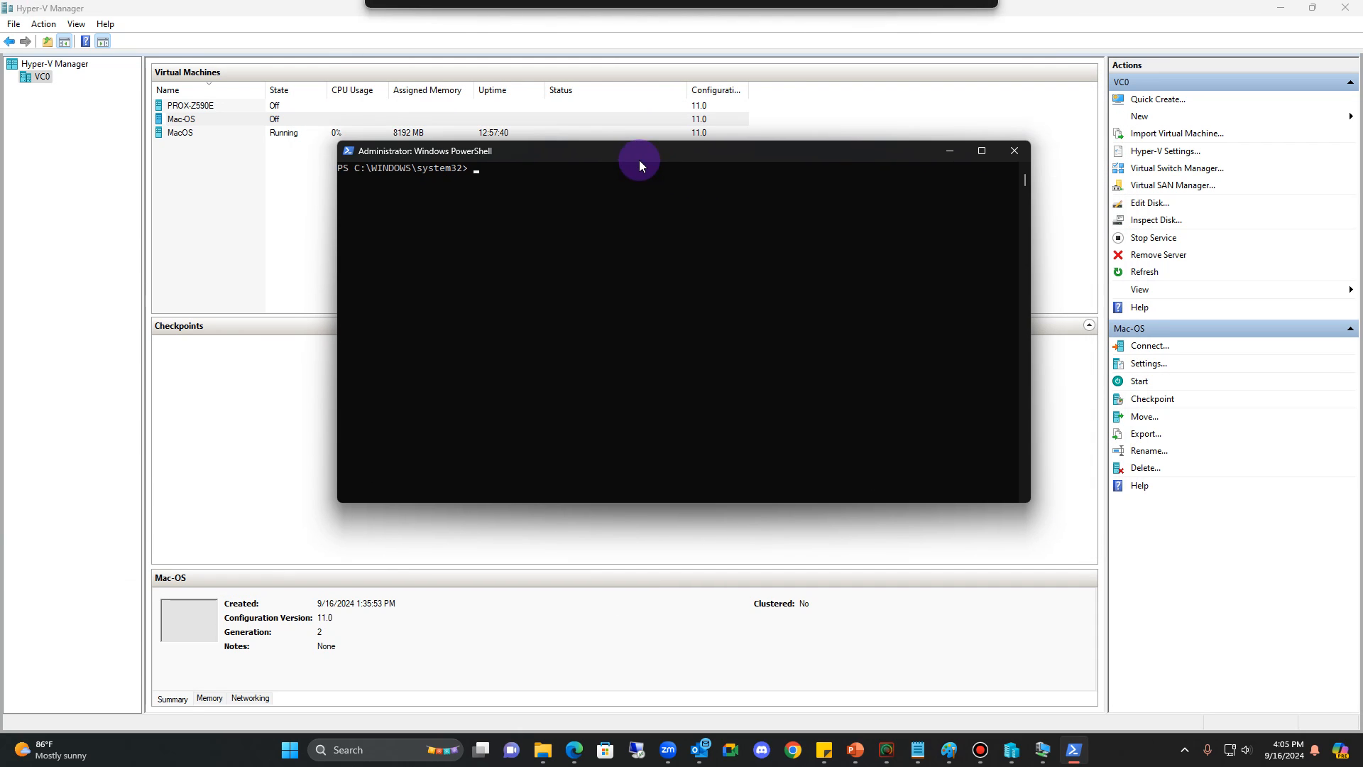
left_click(619, 249)
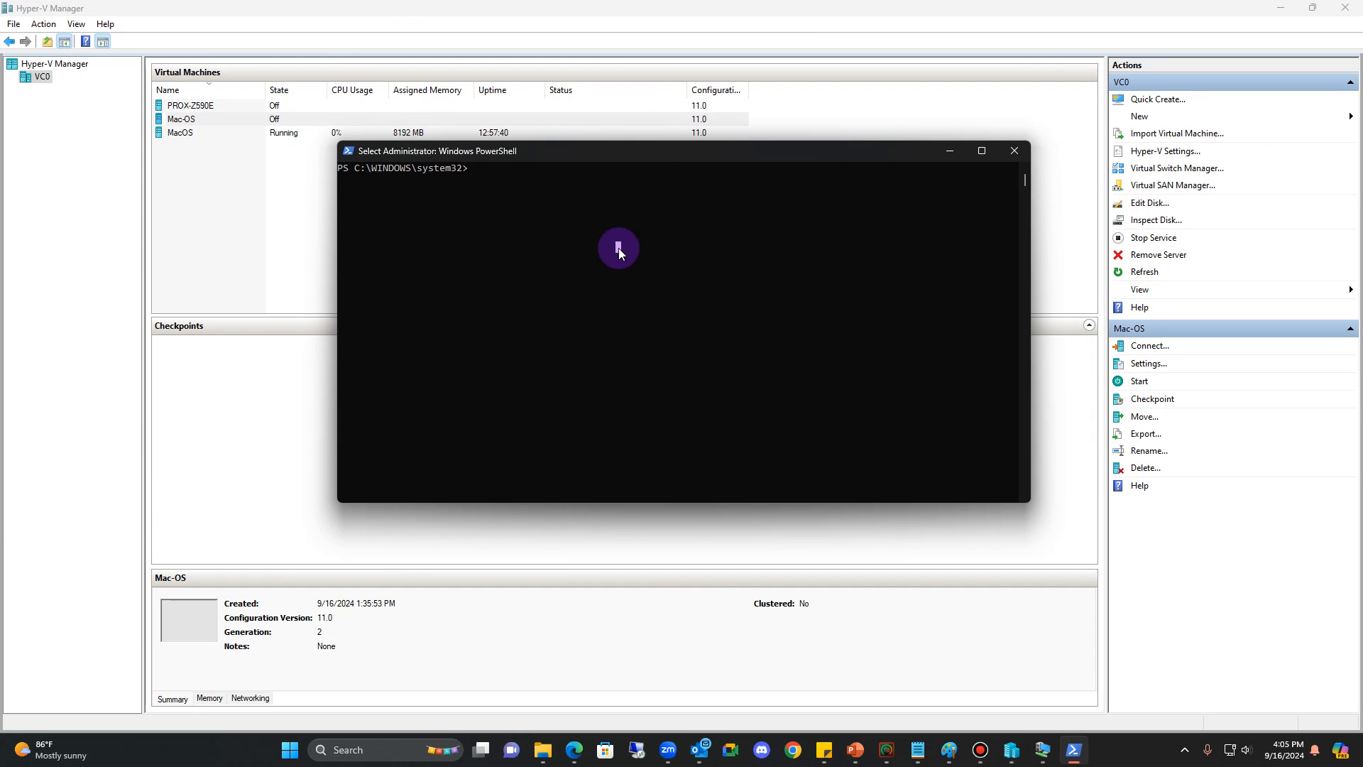
type("cls")
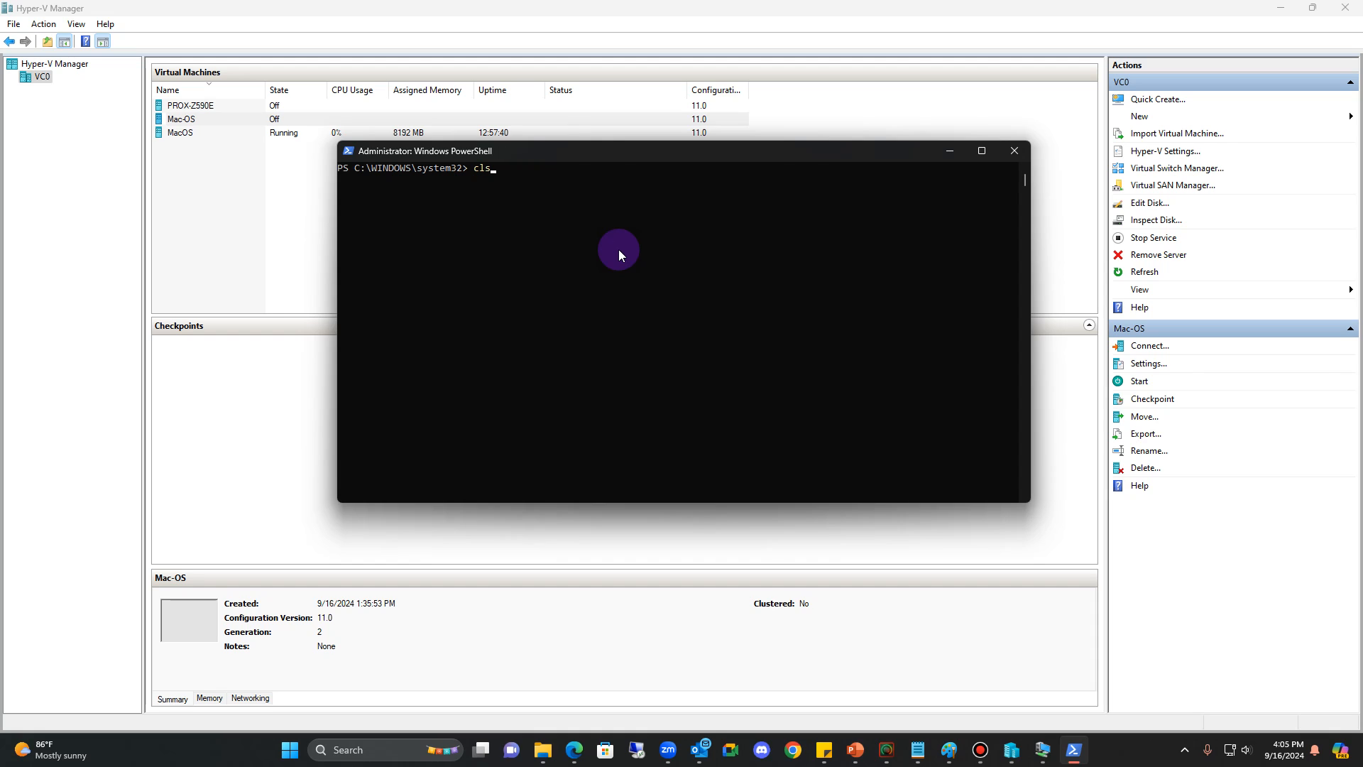
key("Return")
type("Set-VMVideo -VMName \"Mac-OS\" -HorizontalResolution 1920 -VerticalResolution 1080 -ResolutionType Single")
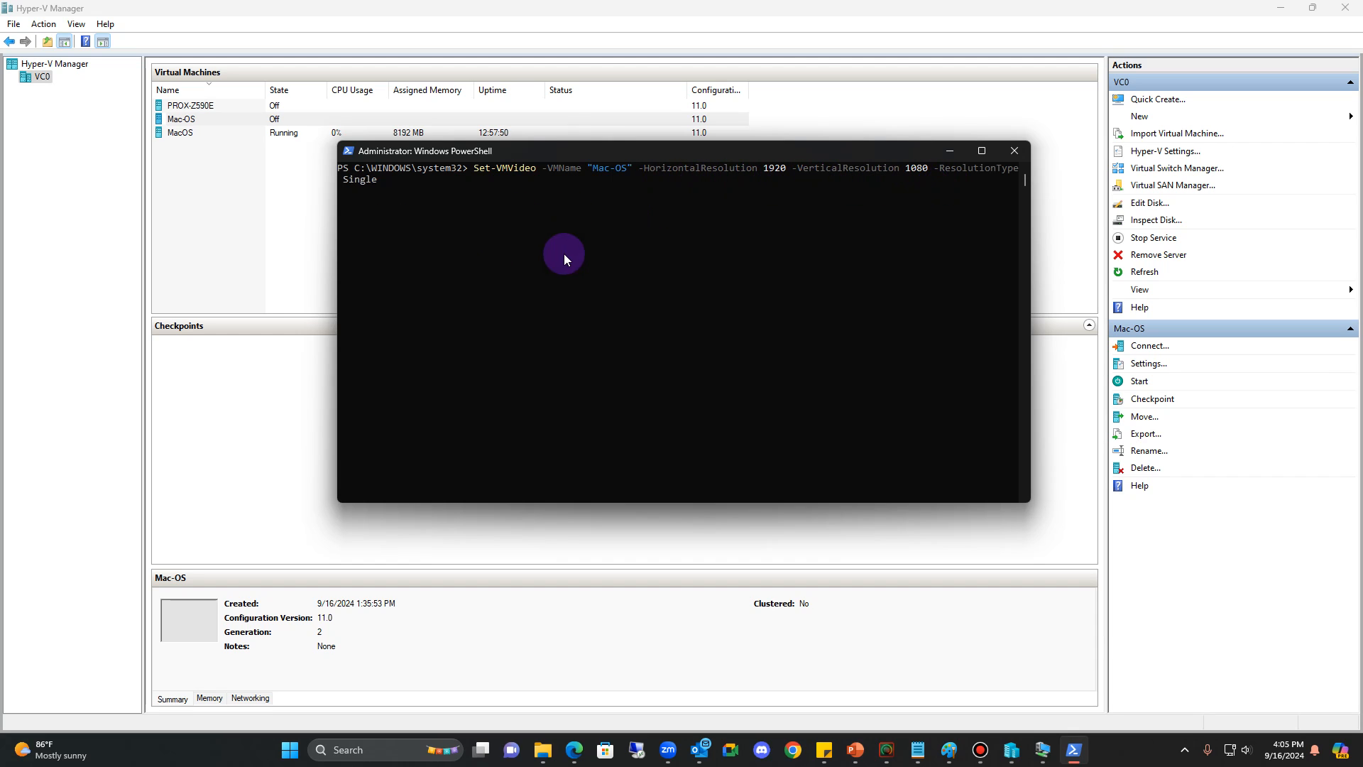
key("Return")
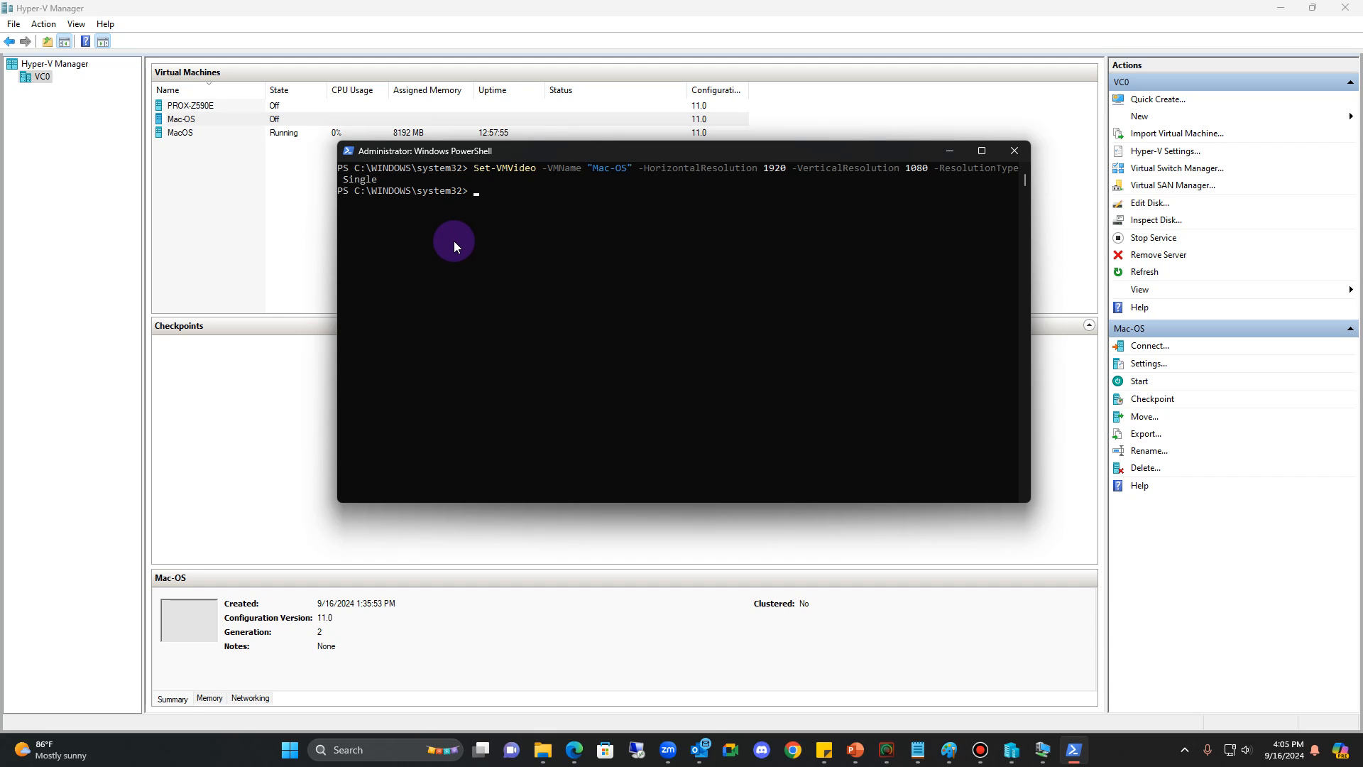
left_click_drag(561, 159, 523, 132)
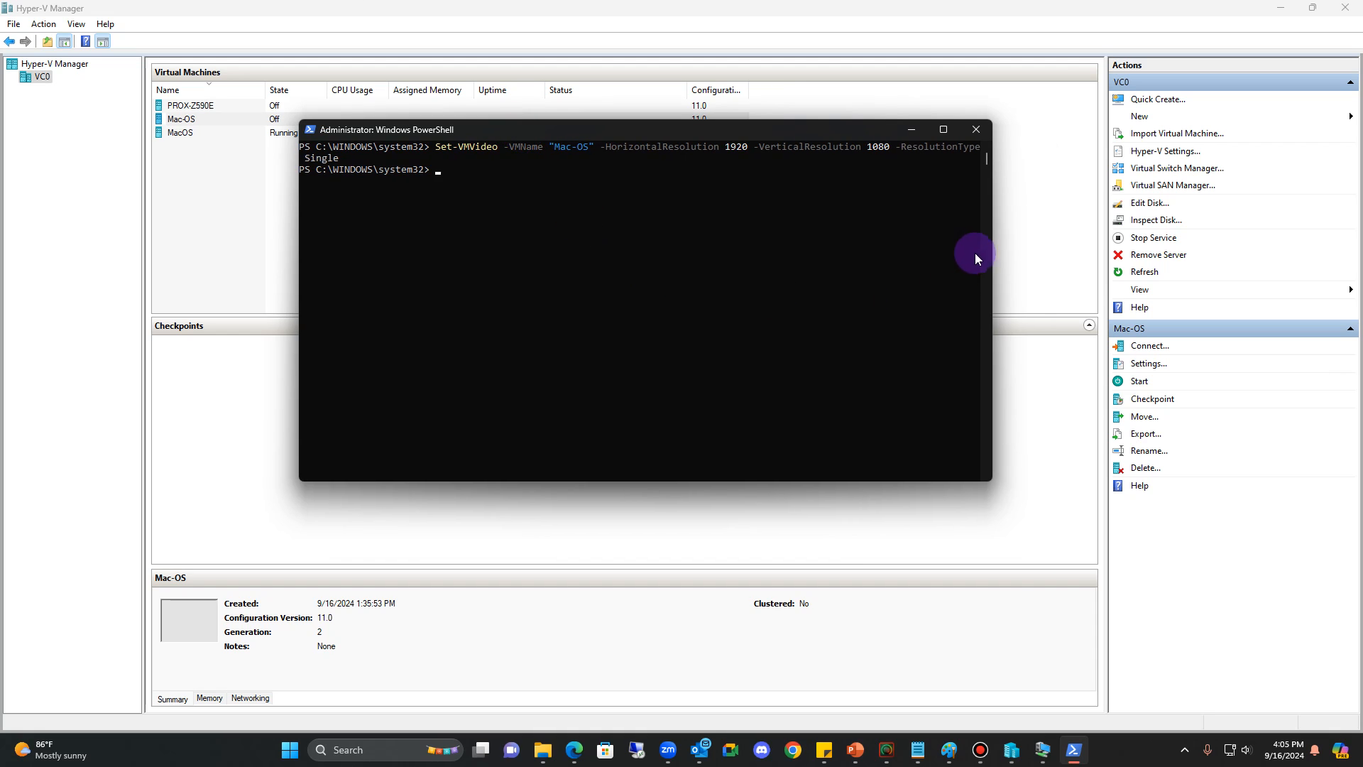
left_click_drag(993, 244, 1057, 236)
left_click_drag(690, 138, 691, 110)
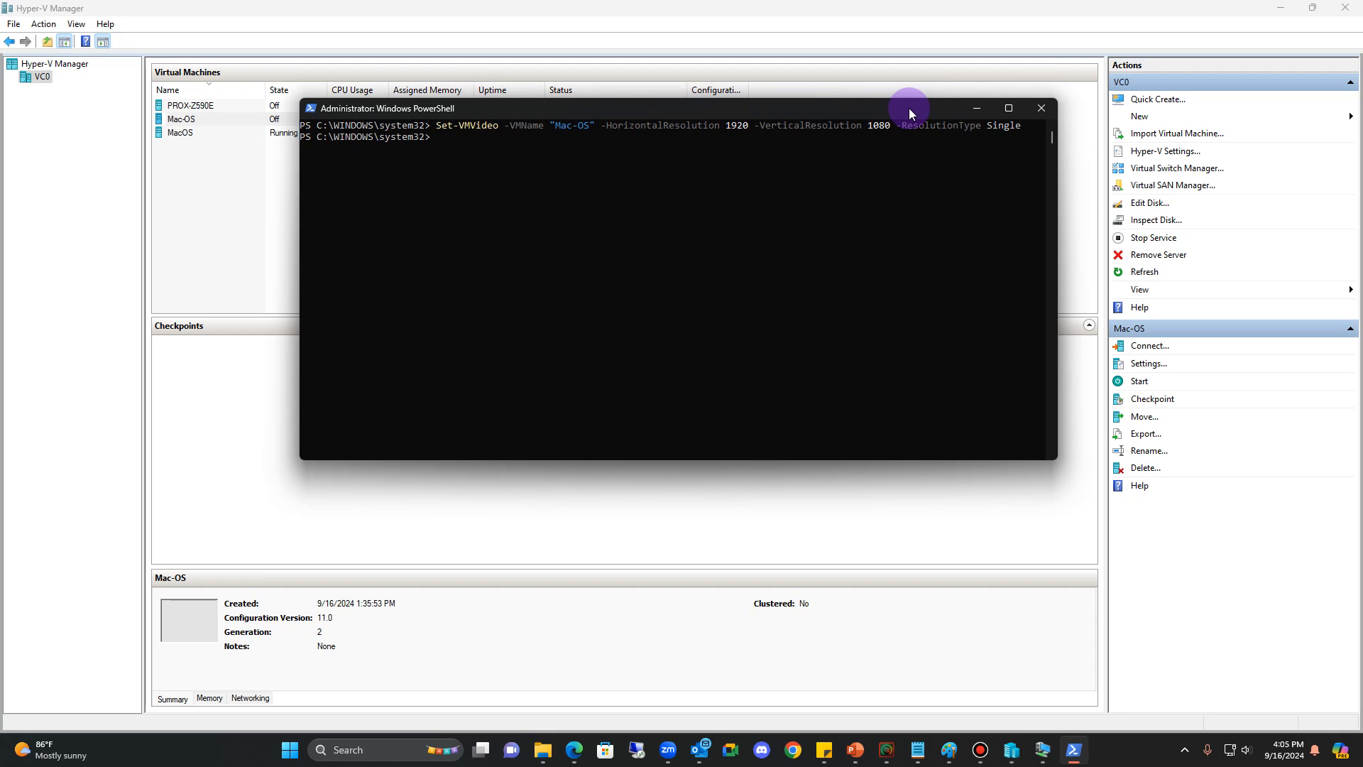
left_click(966, 109)
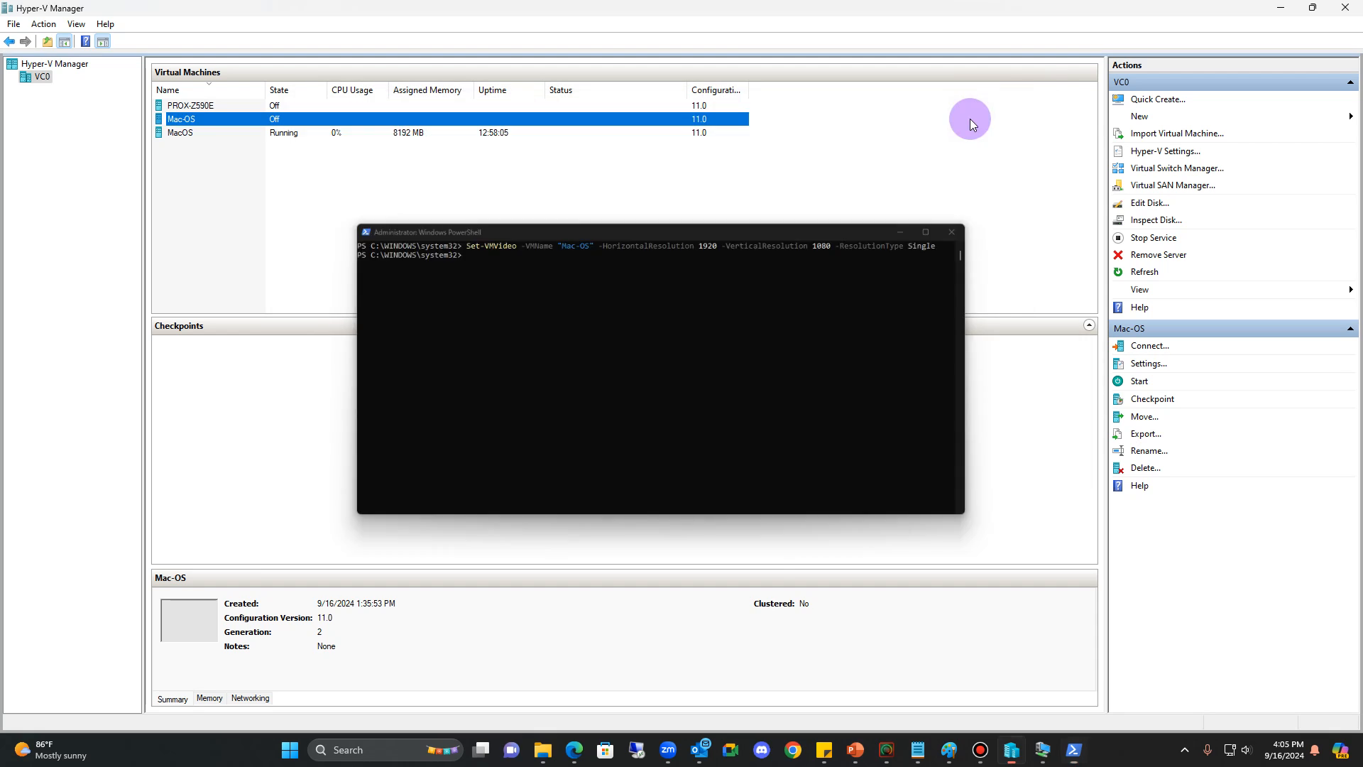
- Connect to the Mac-OS virtual machine in Hyper-V Manager and start it
right_click(205, 120)
left_click(224, 129)
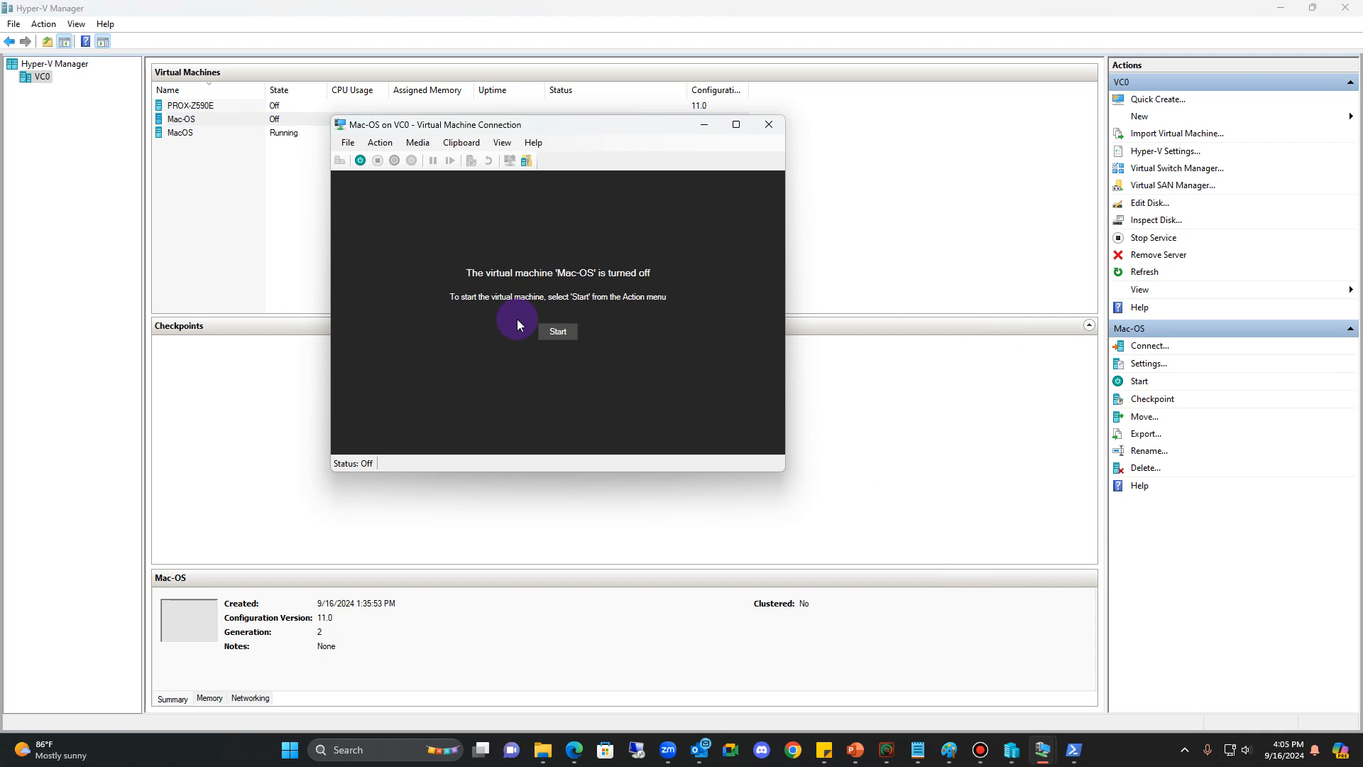
left_click(558, 332)
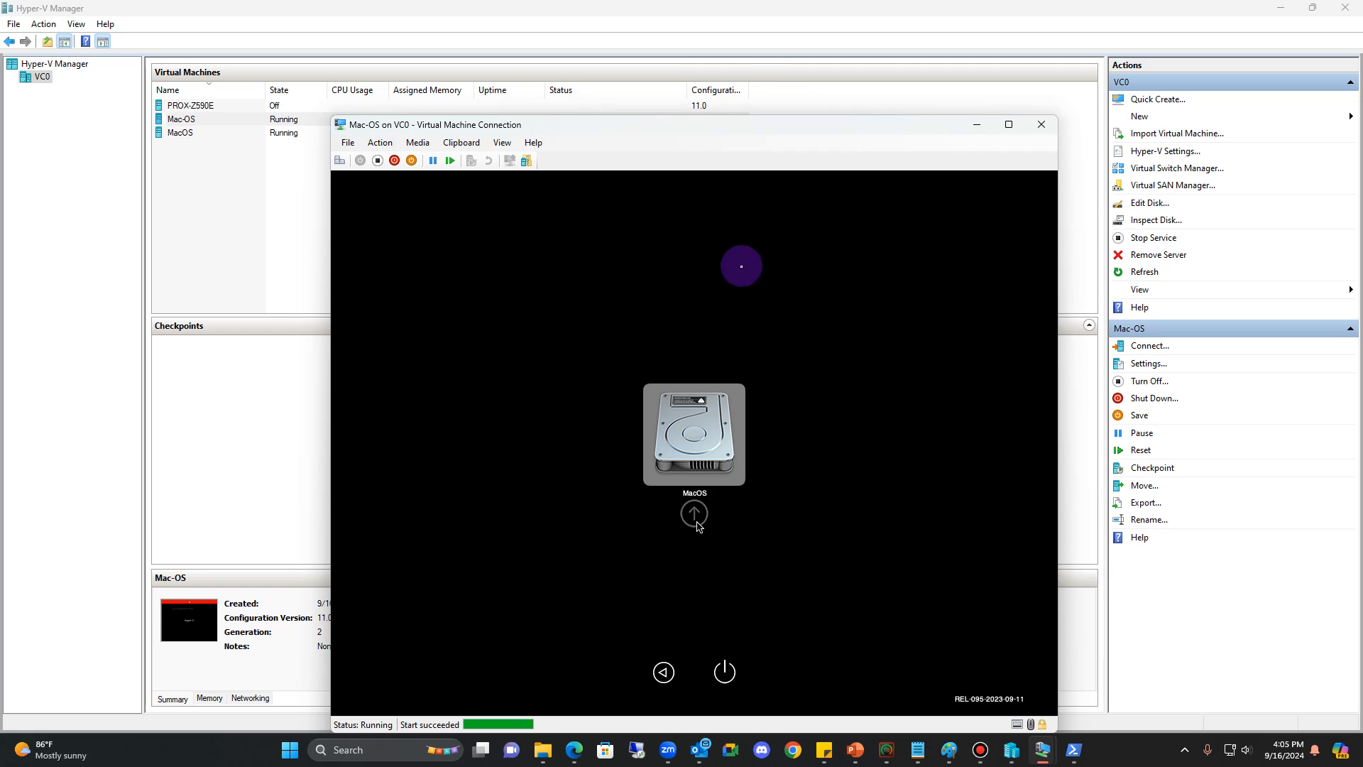
left_click_drag(676, 125, 646, 47)
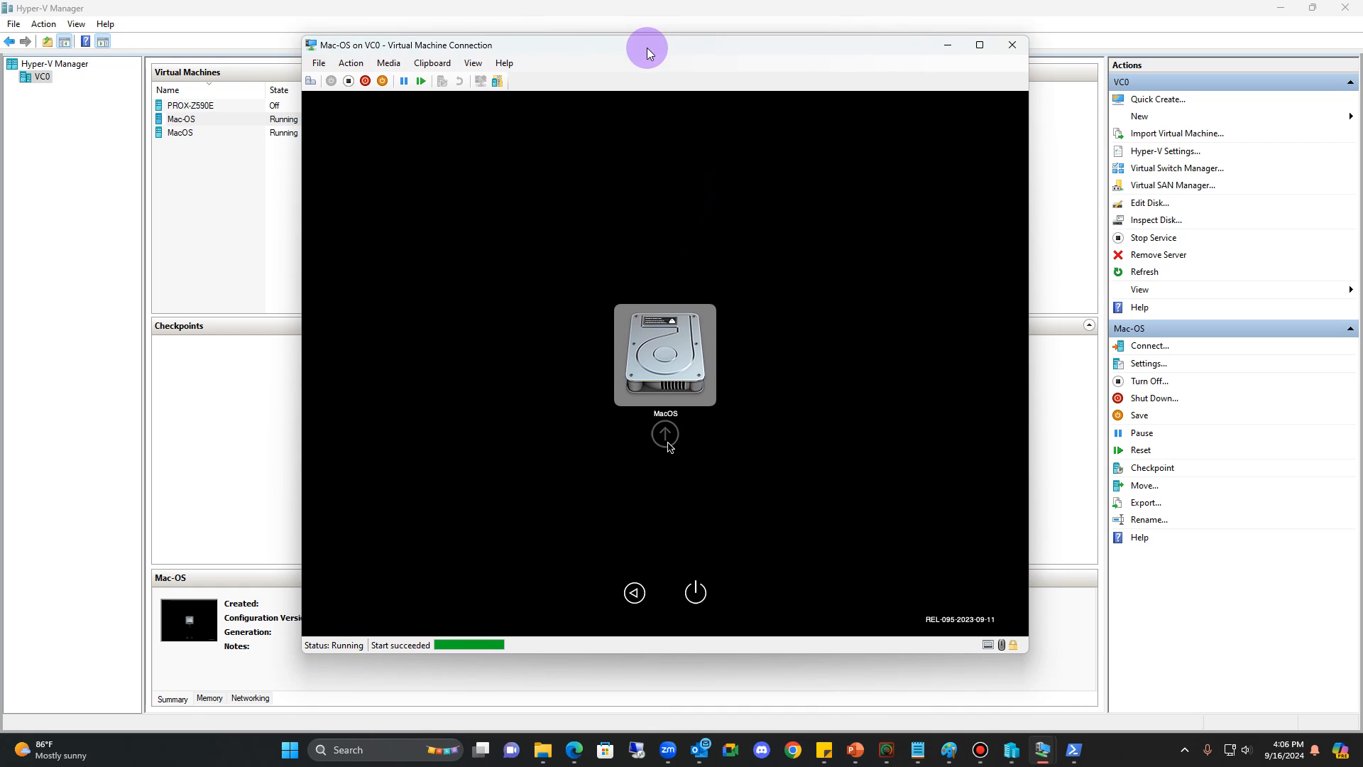
- Show the virtual machine in full screen and log in to macOS with the account password
left_click(980, 45)
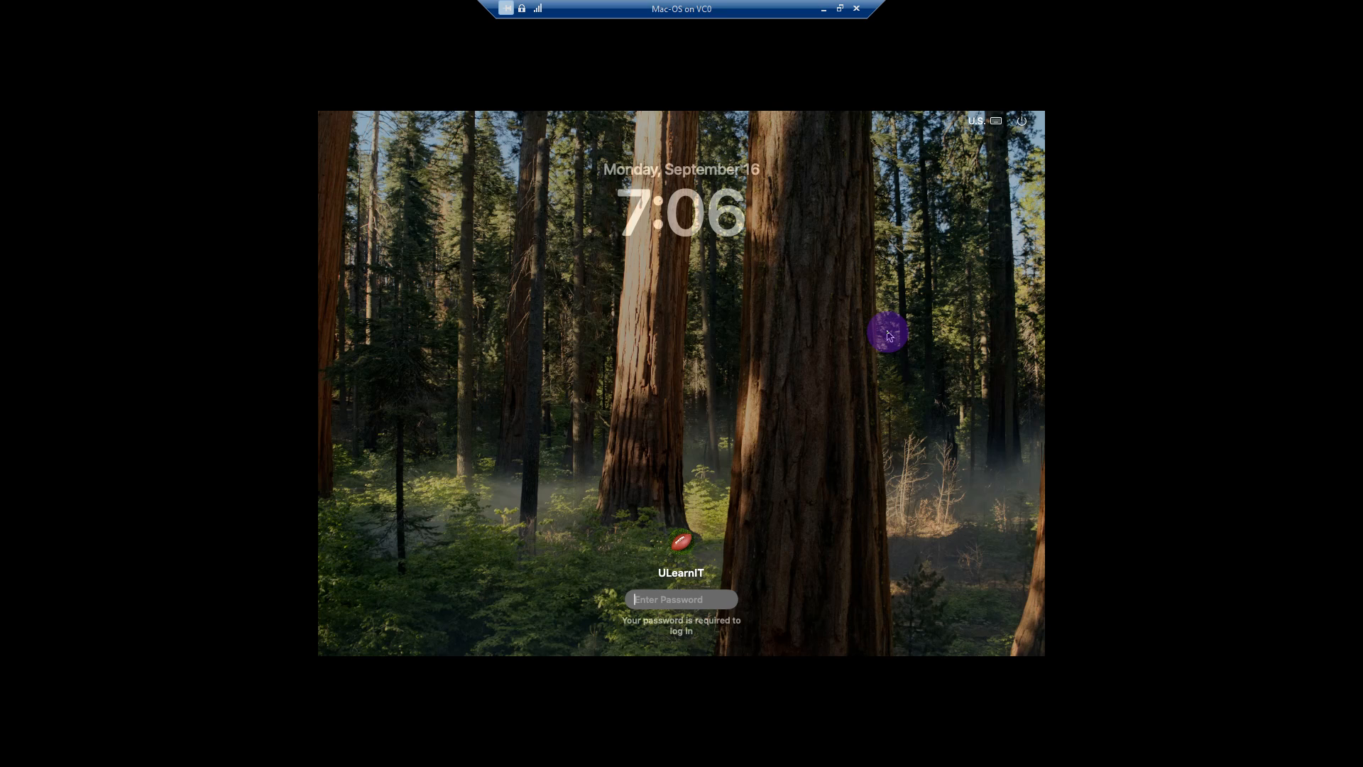
type("•••")
key("Return")
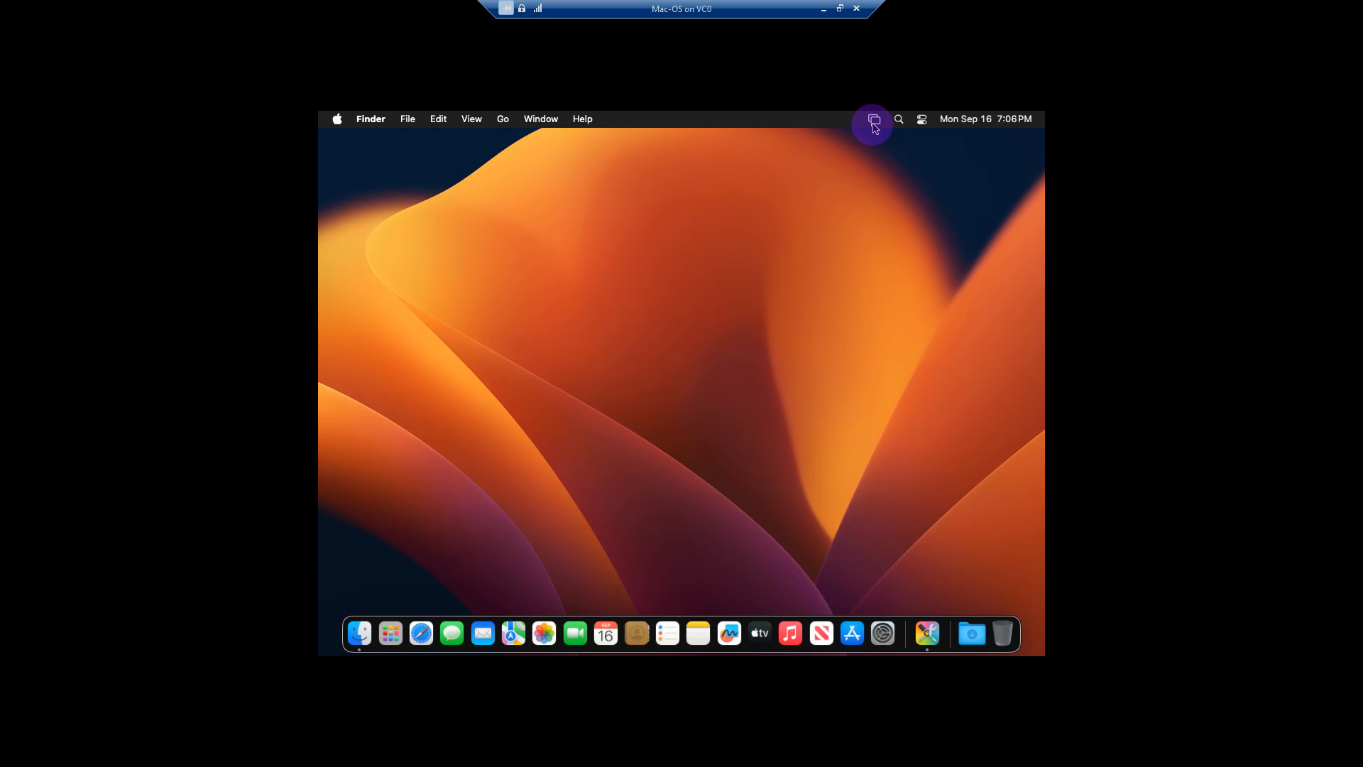
- Open the macOS display settings, select the default resolution and turn on showing all resolutions
left_click(875, 121)
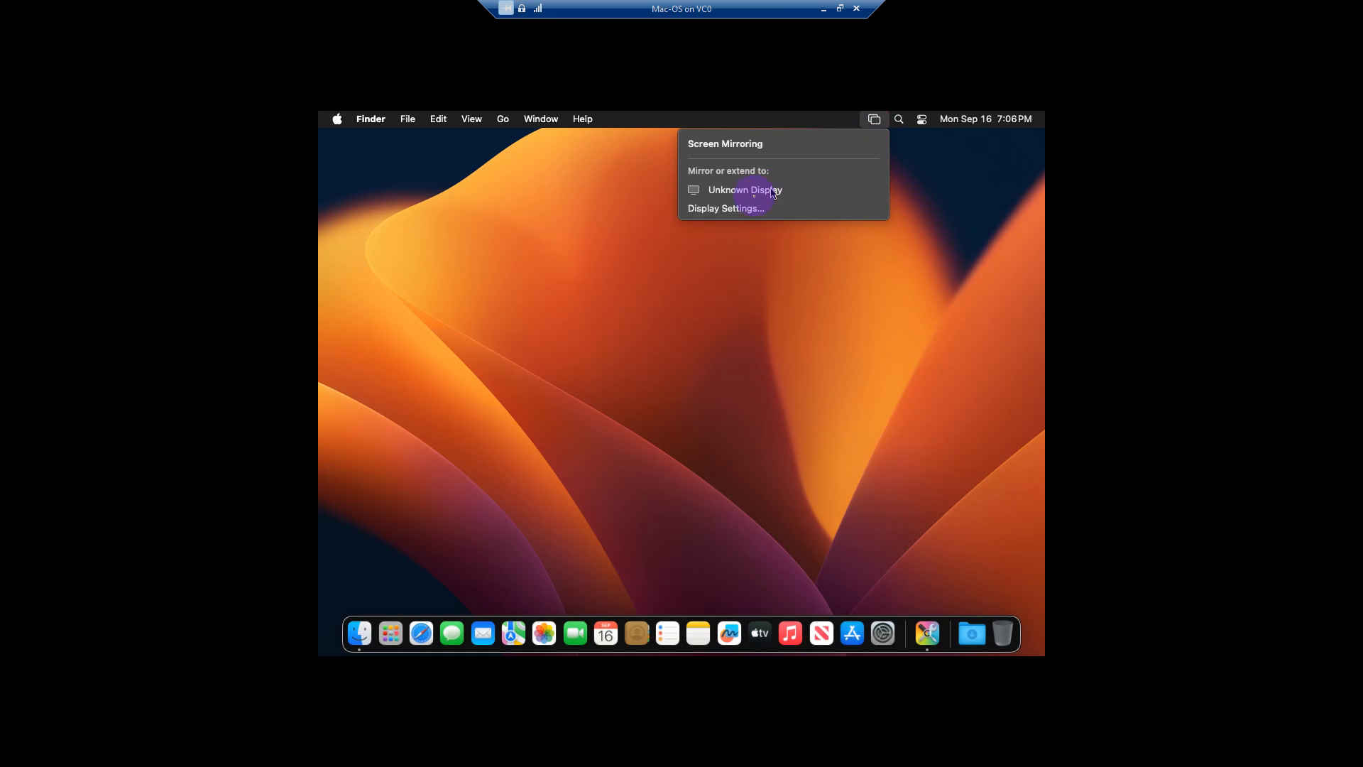
left_click(739, 210)
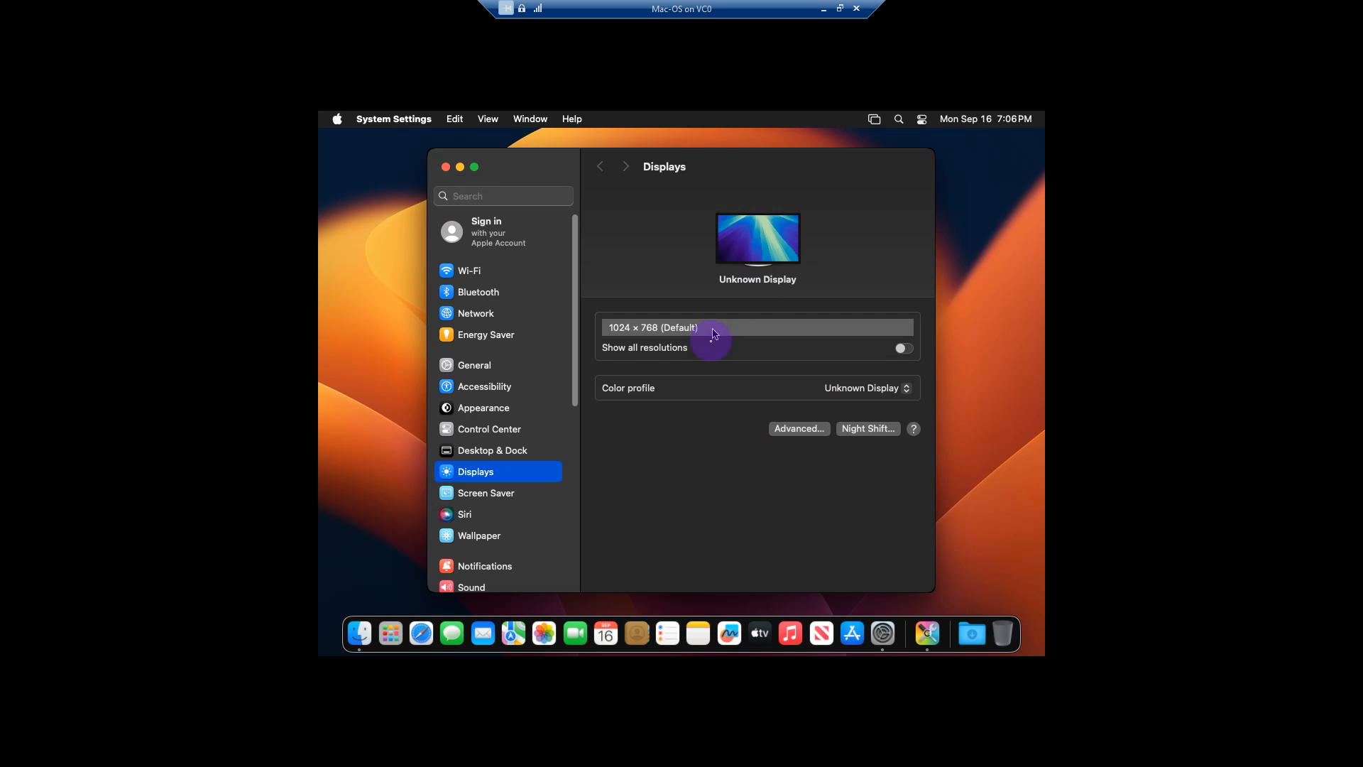
left_click(707, 334)
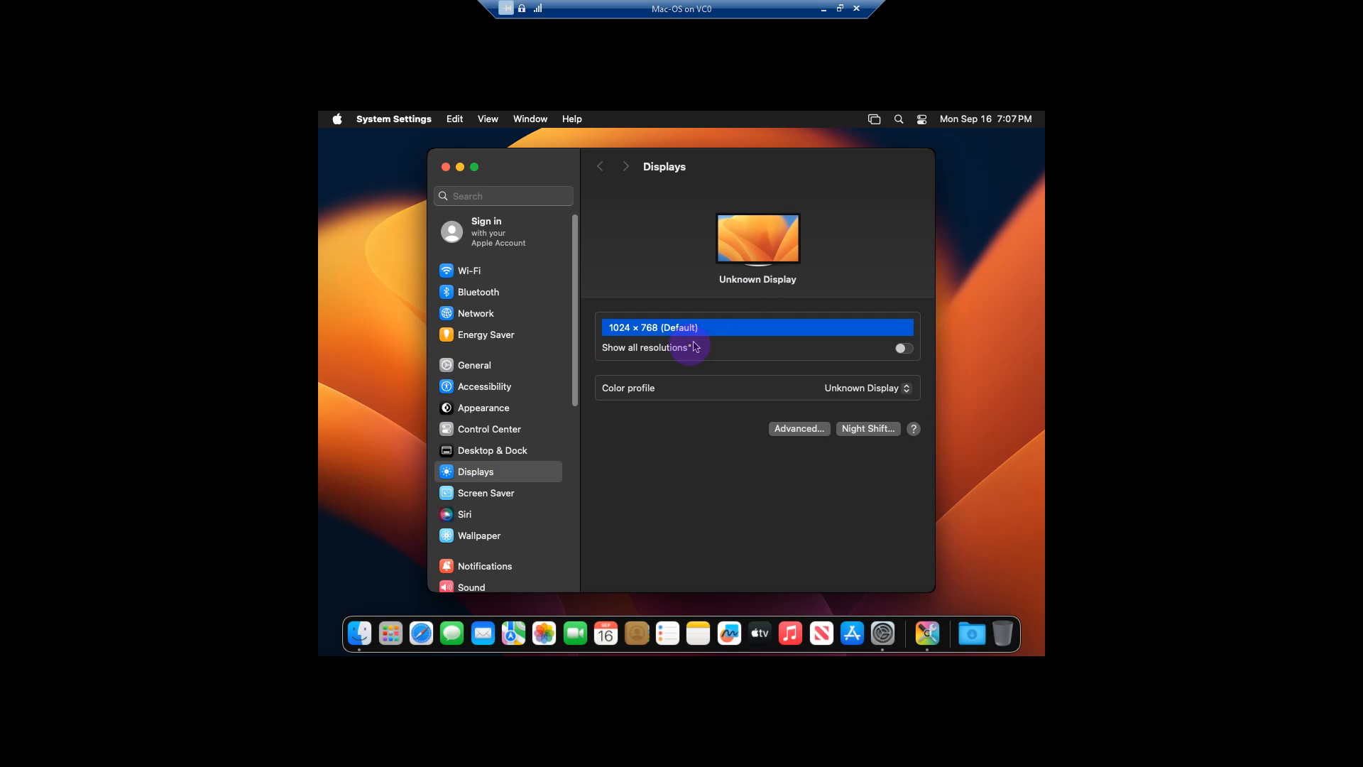
left_click(903, 348)
mouse_move(572, 380)
left_mouse_down()
mouse_move(564, 563)
mouse_move(589, 361)
left_mouse_up()
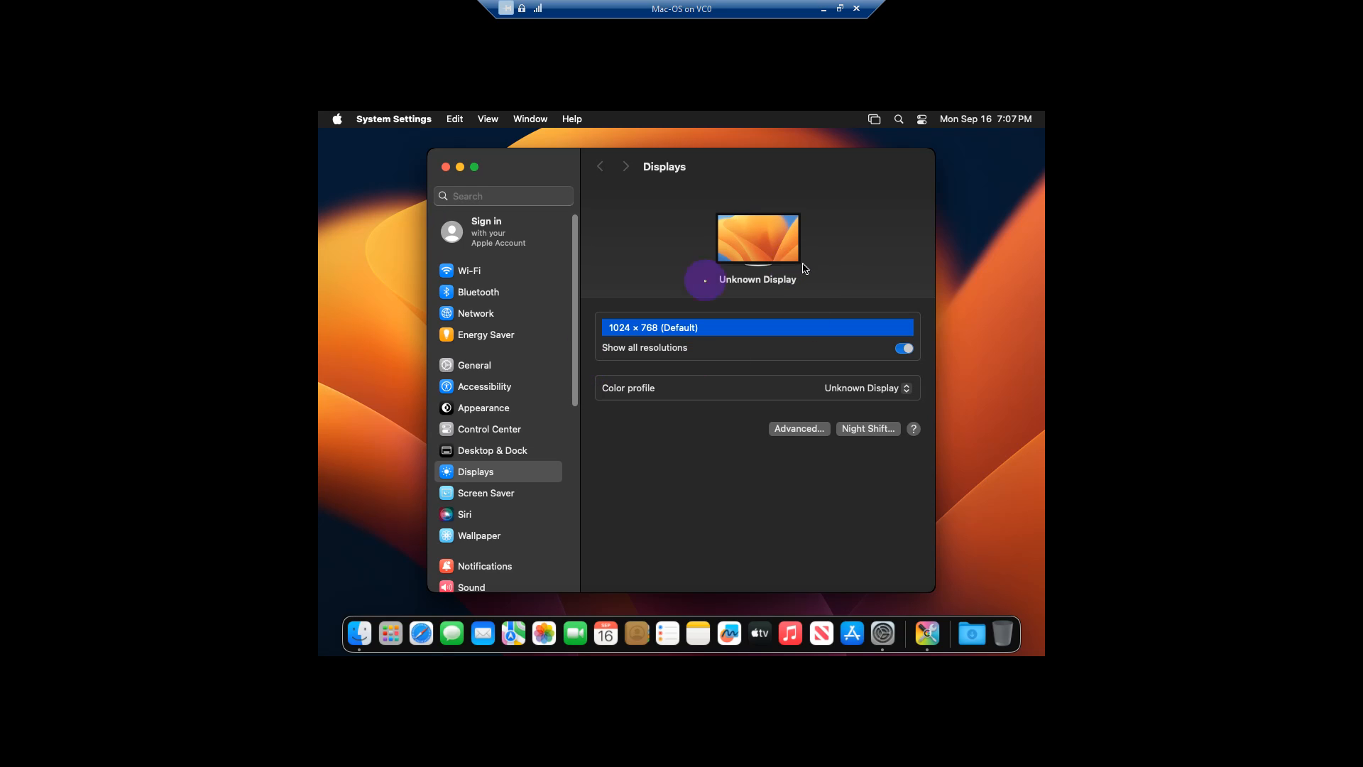